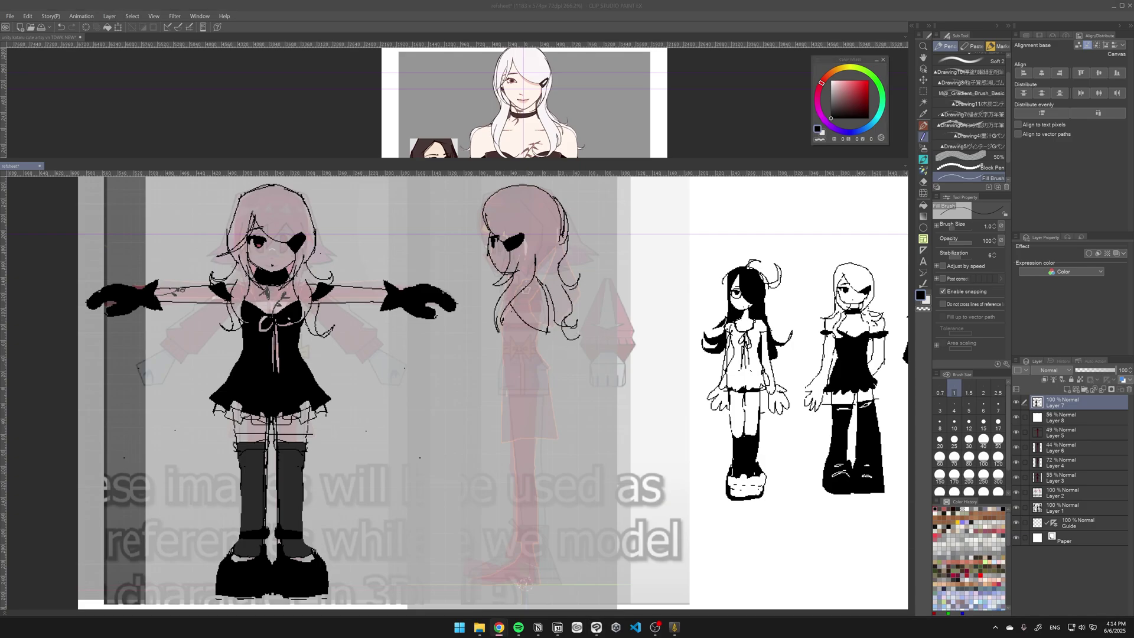
# Step: Zoom out to see the whole turnaround sheet and switch the Sub Tool to Eraser
pyautogui.scroll(-3, 455, 390)
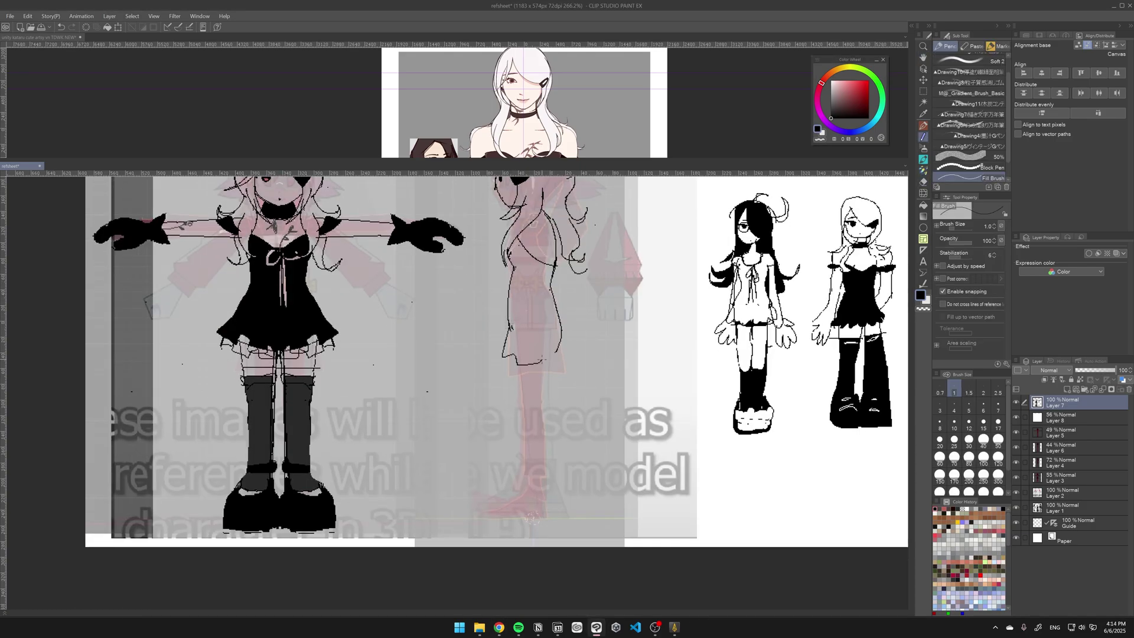
pyautogui.hotkey('ctrl', '-')
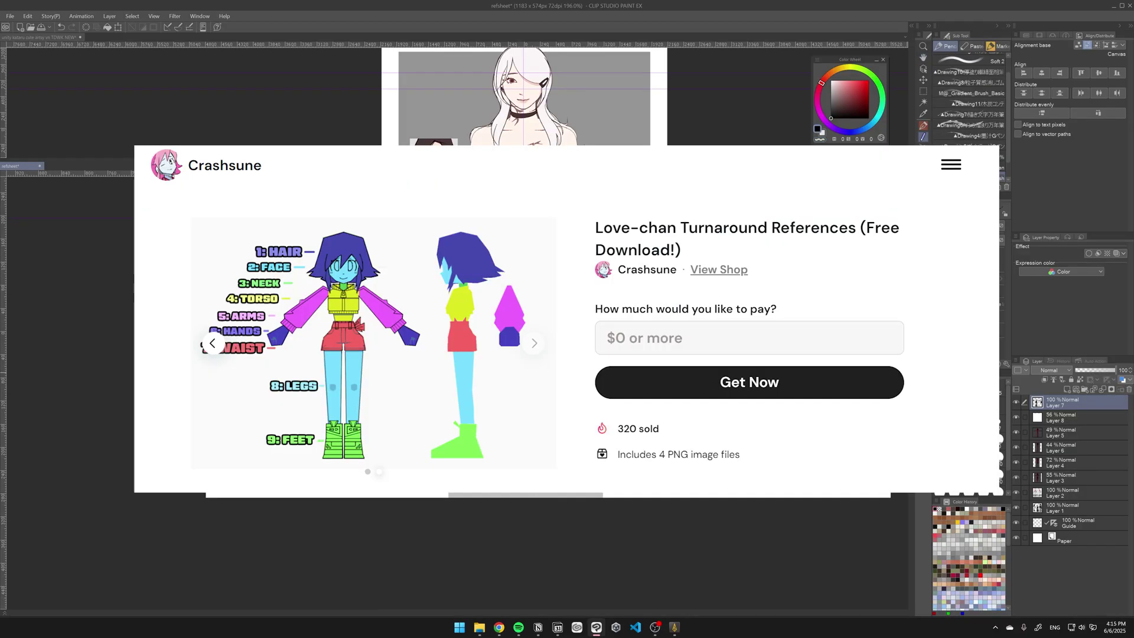
pyautogui.press('e')
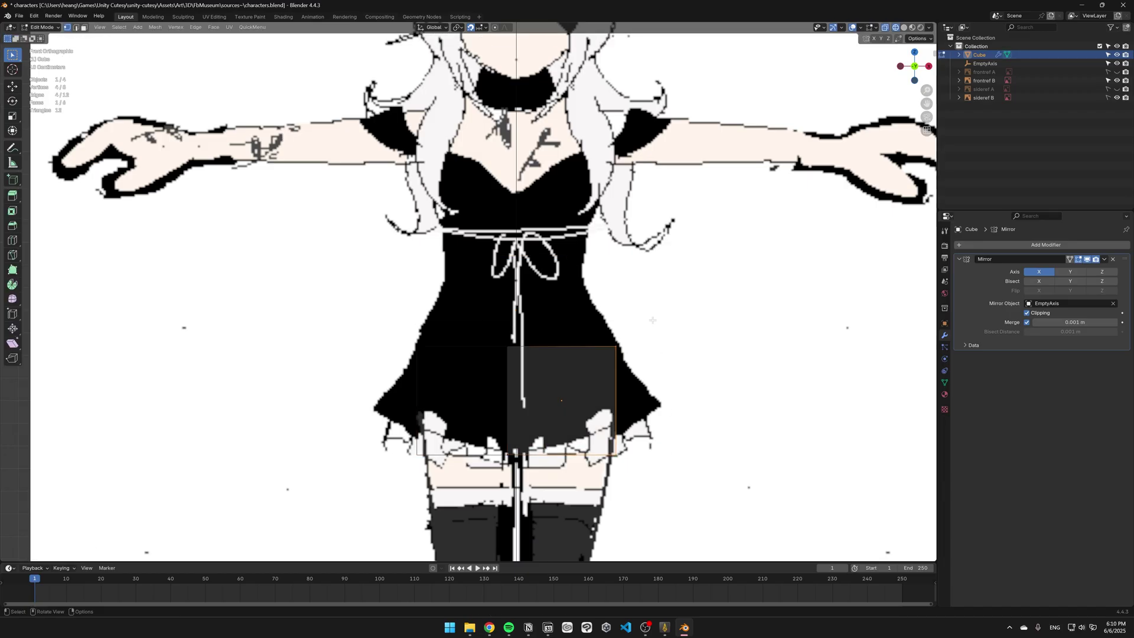
# Step: Position the skirt block over the reference dress, select its edge vertices and add a loop cut
pyautogui.click(617, 254)
pyautogui.press('KP_3')
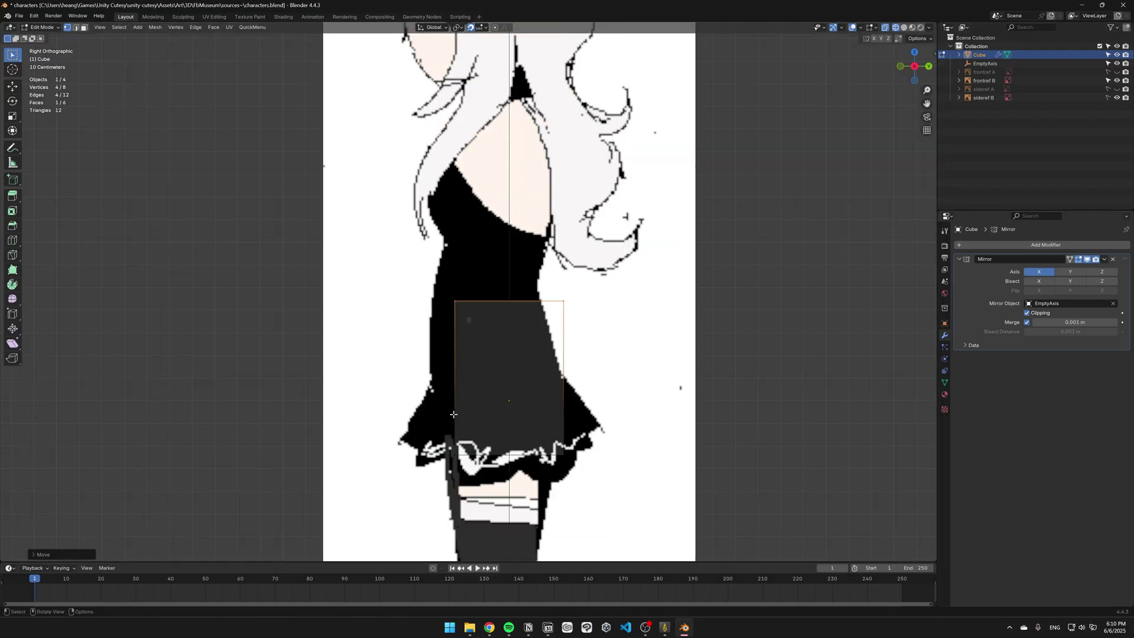
pyautogui.moveTo(540, 438); pyautogui.dragTo(598, 479)
pyautogui.moveTo(598, 479); pyautogui.dragTo(602, 355, button='middle')
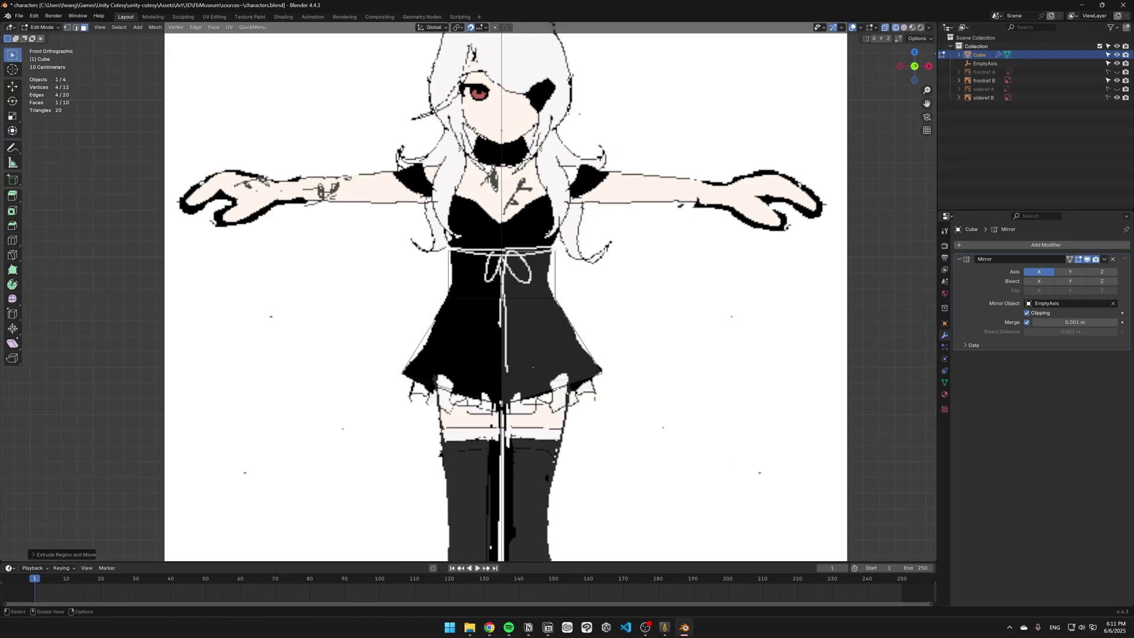
pyautogui.scroll(3, 598, 201)
pyautogui.press('KP_3')
pyautogui.press('KP_1')
pyautogui.press('`')
# Step: Narrow the skirt's waist and extrude the top edge upward into a bodice
pyautogui.click(617, 273)
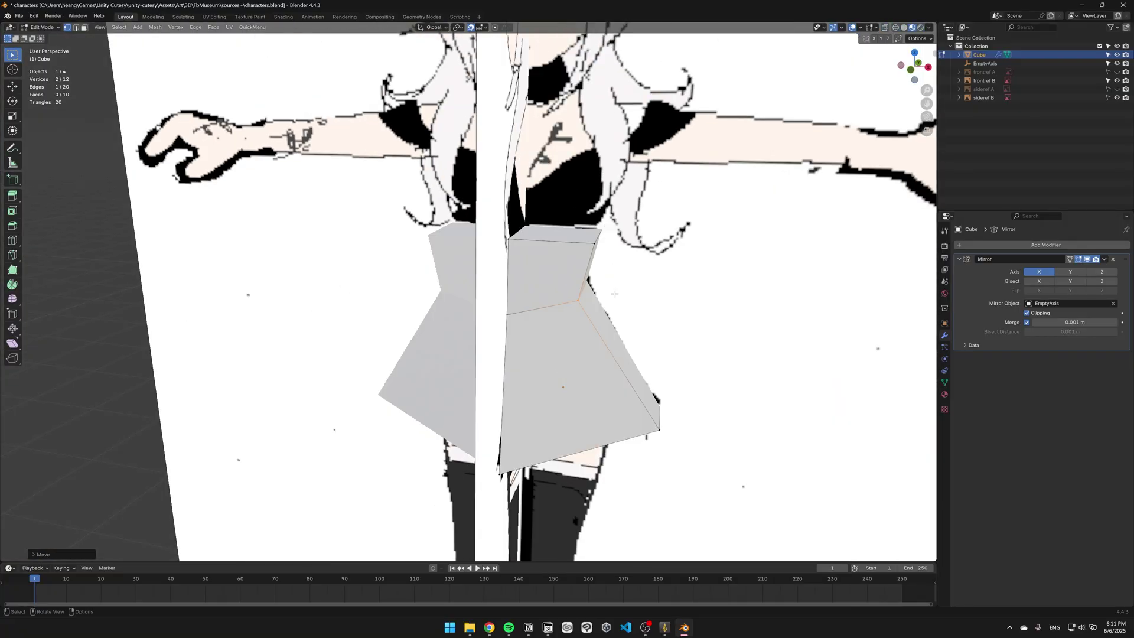
pyautogui.moveTo(424, 238); pyautogui.dragTo(436, 219)
pyautogui.press('KP_1')
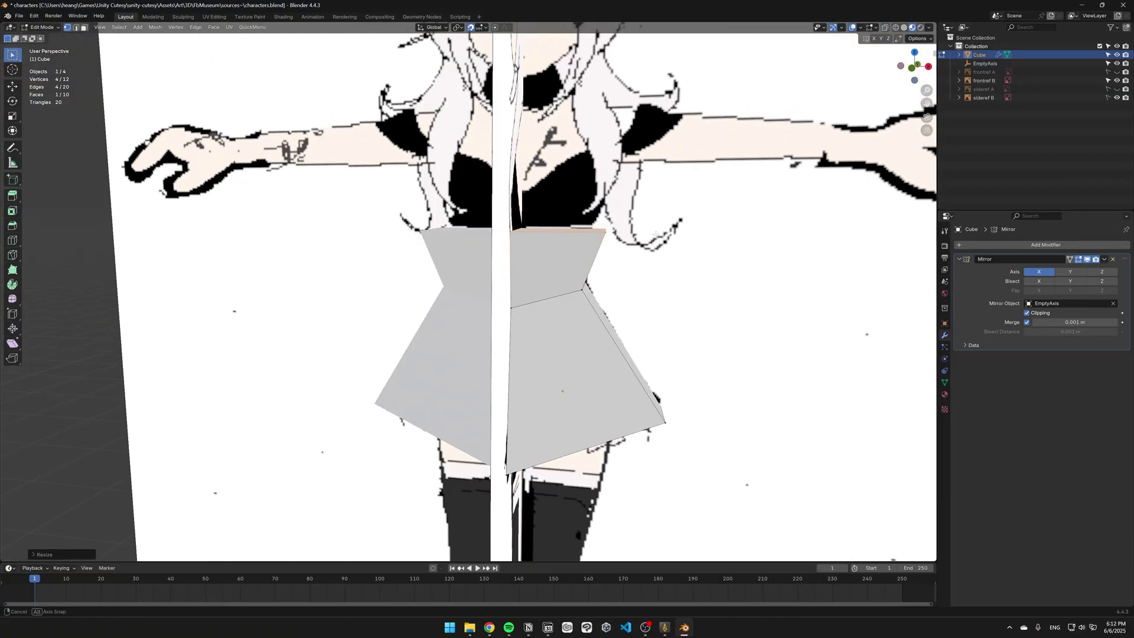
pyautogui.click(561, 209)
pyautogui.press('KP_3')
pyautogui.press('g')
pyautogui.press('y')
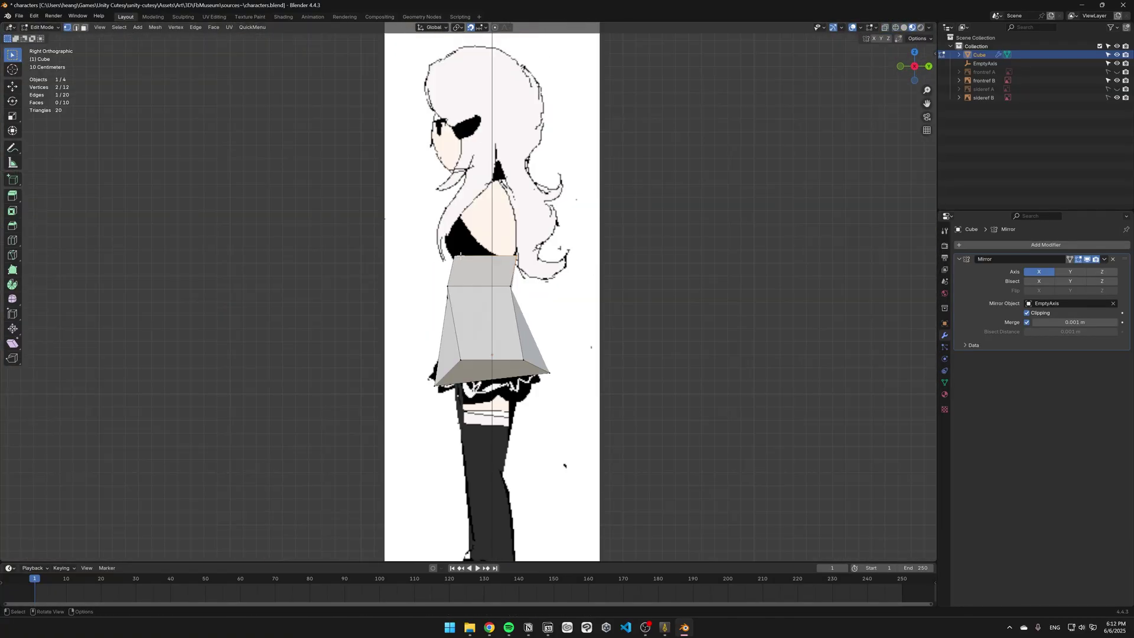
pyautogui.press('KP_1')
pyautogui.press('KP_3')
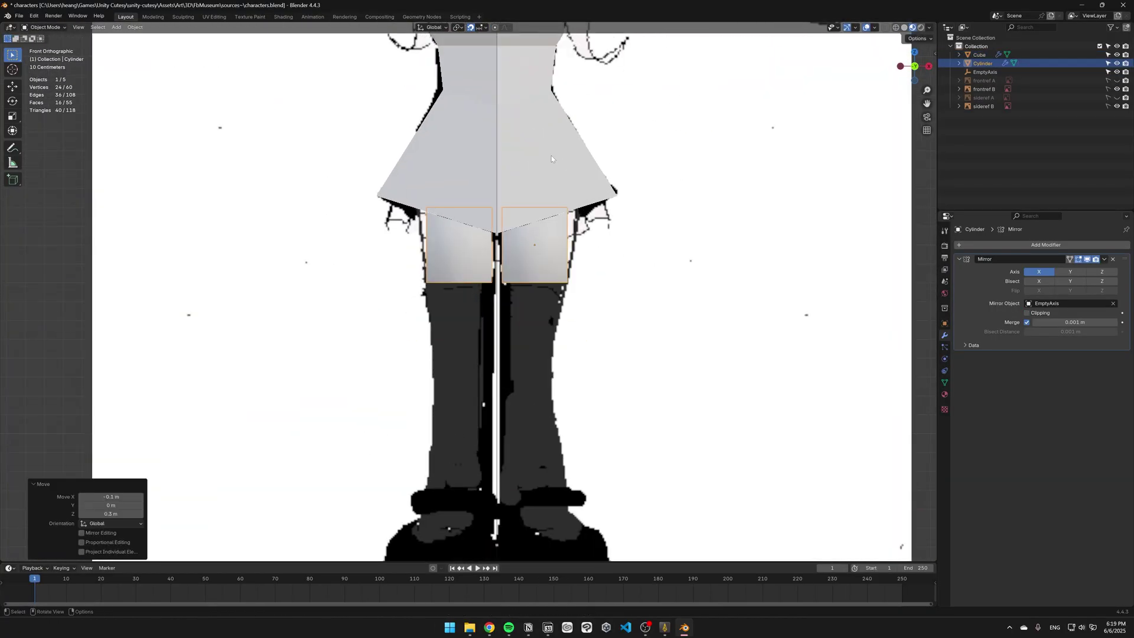
# Step: In see-through Edit Mode, stretch the cylinder's bottom down the length of the leg
pyautogui.hotkey('alt', 'z')
pyautogui.press('Tab')
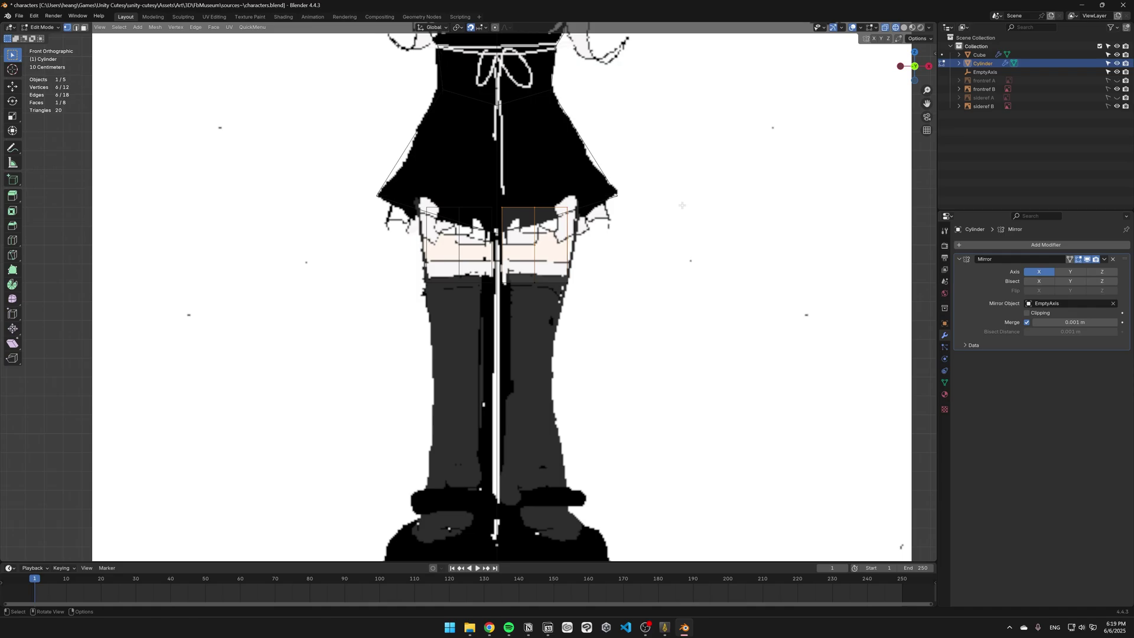
pyautogui.press('g')
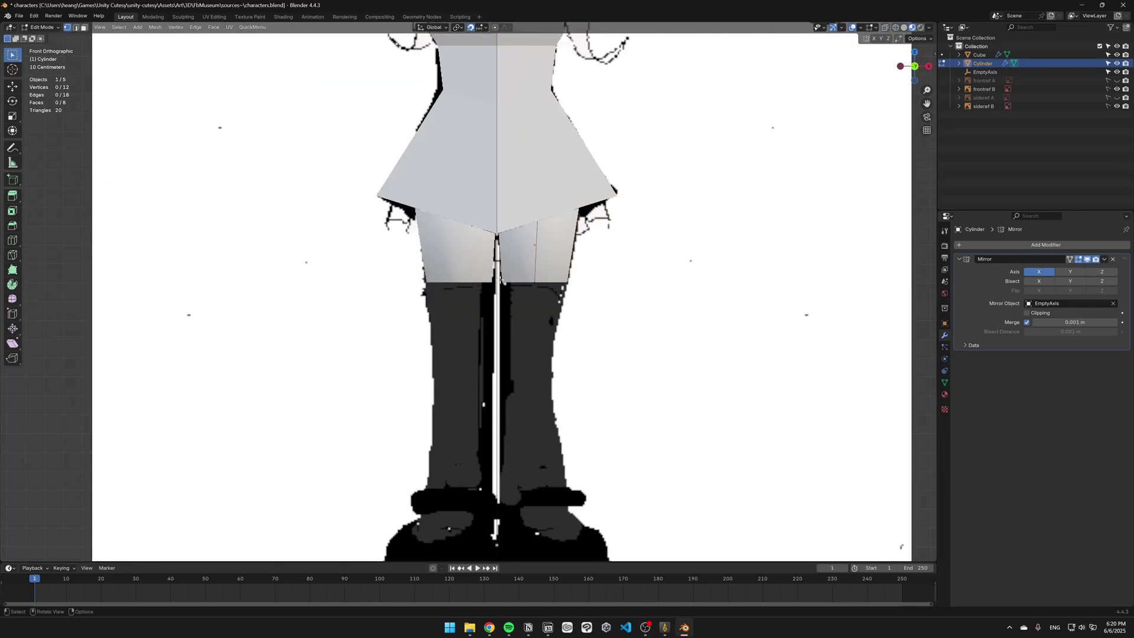
pyautogui.keyDown('alt'); pyautogui.scroll(-2, 590, 296); pyautogui.keyUp('alt')
pyautogui.click(553, 444)
# Step: Add an edge loop along the leg, slide it to the knee and check the shape
pyautogui.hotkey('ctrl', 'r')
pyautogui.click(520, 331)
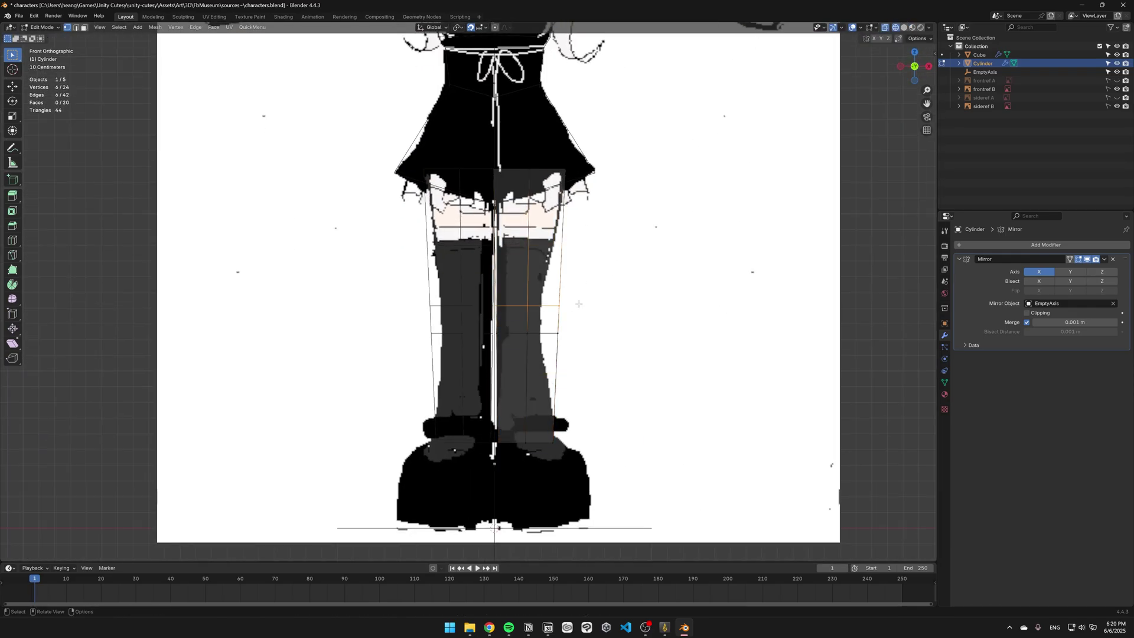
pyautogui.press('g')
pyautogui.click(590, 327)
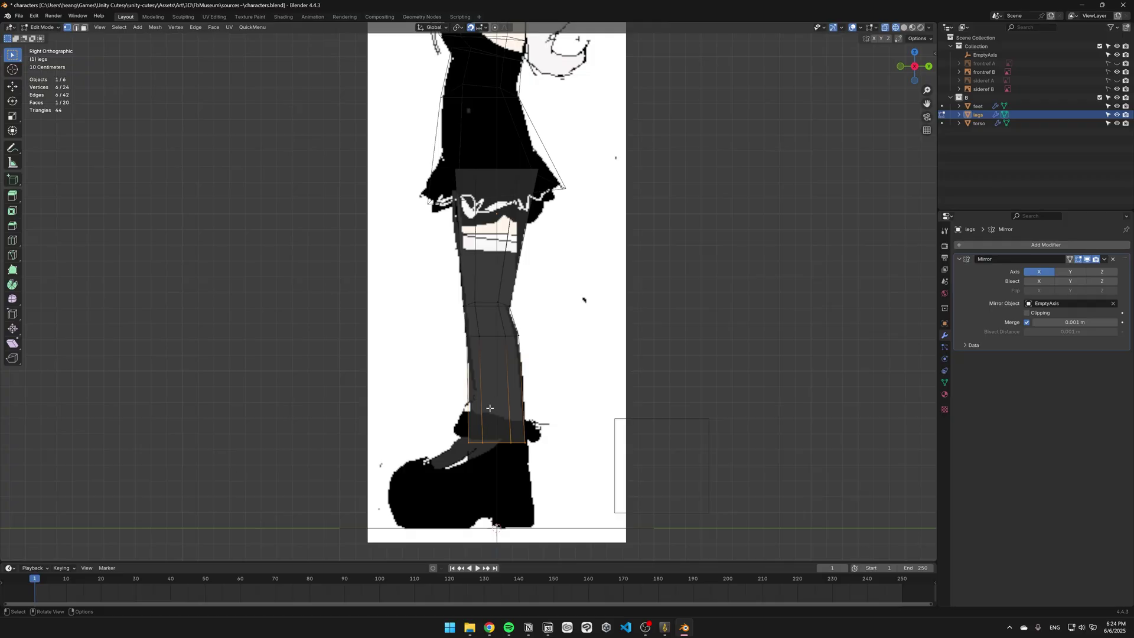
pyautogui.rightClick(464, 492)
pyautogui.press('KP_1')
pyautogui.hotkey('alt', 'z')
pyautogui.moveTo(473, 378); pyautogui.dragTo(505, 380, button='middle')
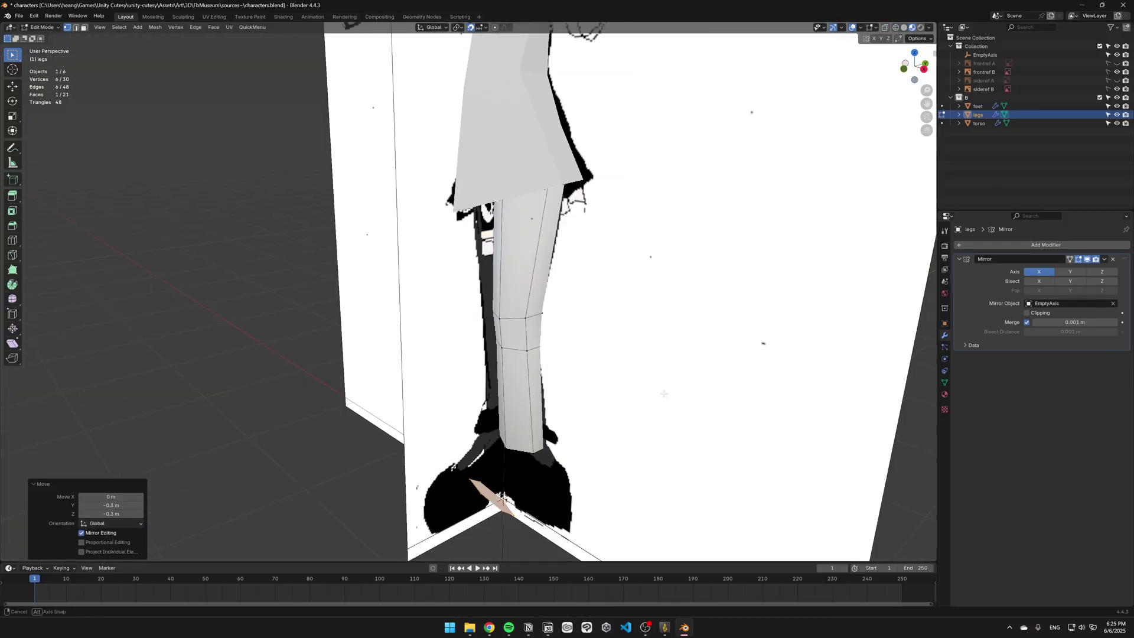
pyautogui.press('KP_3')
pyautogui.hotkey('alt', 'z')
# Step: Shrink the ankle loop to 0.8 and bridge the leg's bottom loops into faces
pyautogui.scroll(1, 506, 380)
pyautogui.write('s.8')
pyautogui.press('Return')
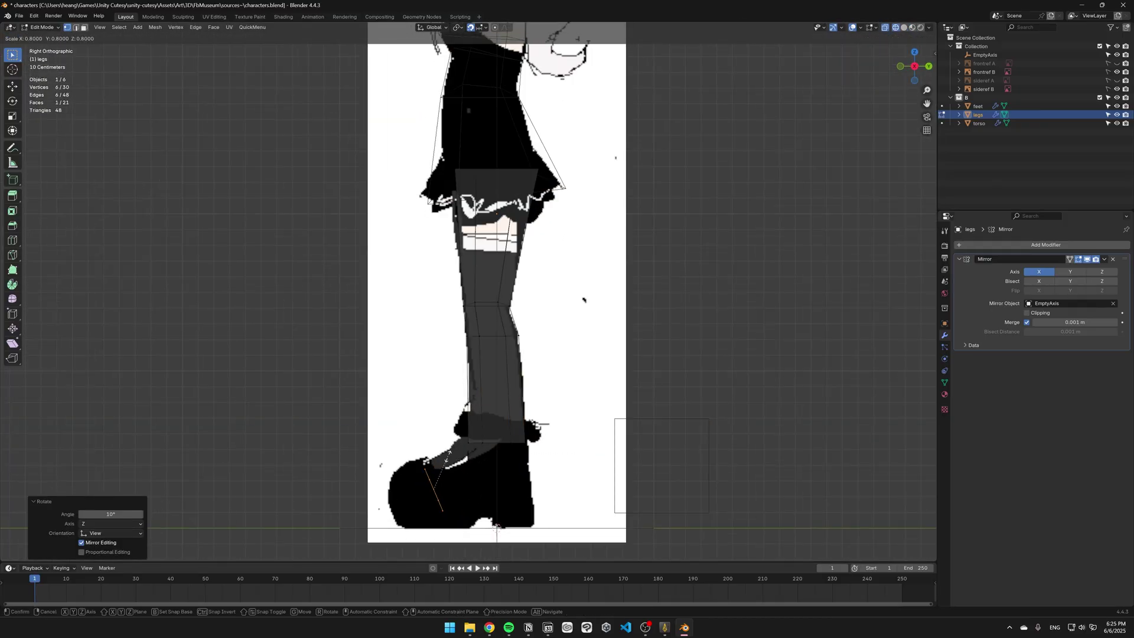
pyautogui.press('b')
pyautogui.moveTo(456, 433); pyautogui.dragTo(527, 447)
pyautogui.hotkey('ctrl', 'e')
# Step: Shape the foot by moving the heel vertex with proportional editing
pyautogui.click(518, 493)
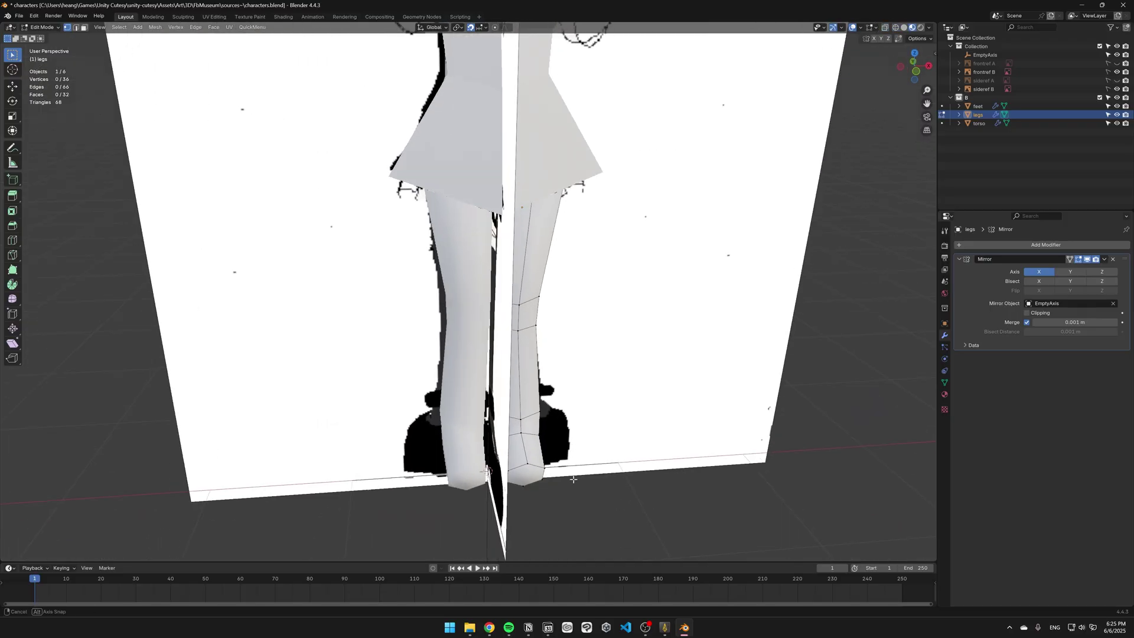
pyautogui.press('o')
pyautogui.press('g')
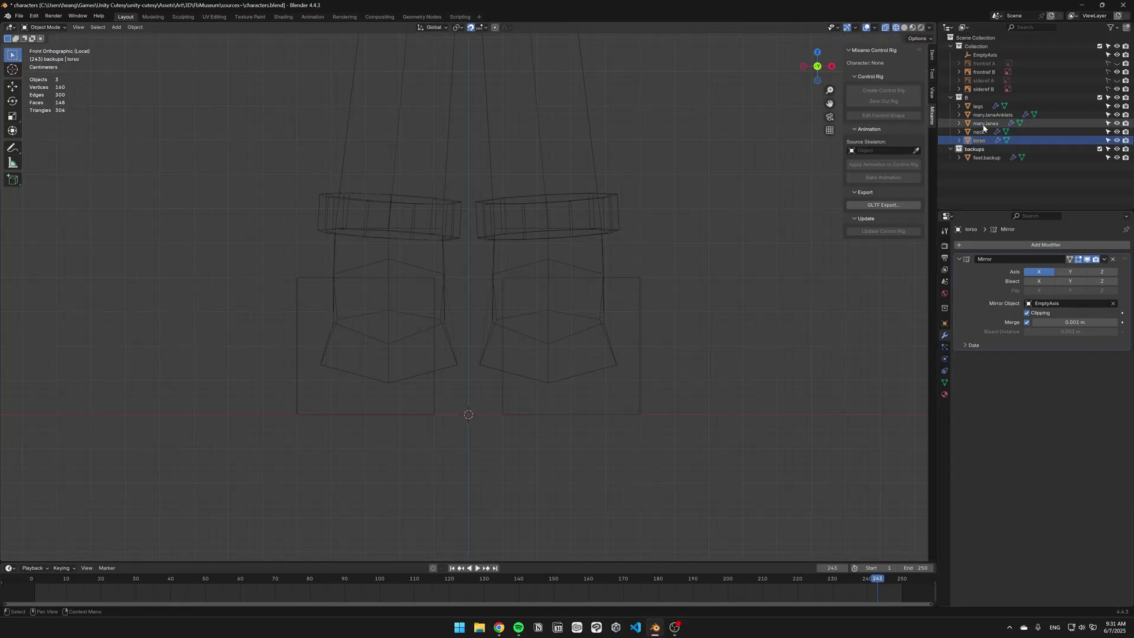
pyautogui.click(390, 216)
# Step: Isolate the maryJanes shoes, move them along X and view them see-through from above
pyautogui.click(526, 415)
pyautogui.press('KP_Divide')
pyautogui.press('g')
pyautogui.press('x')
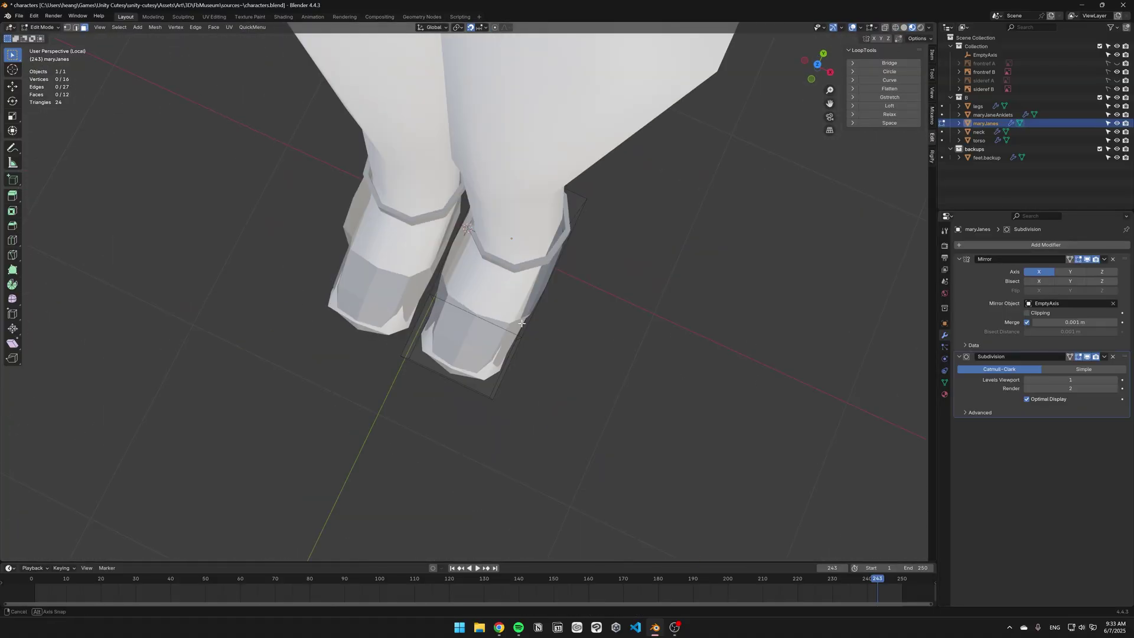
pyautogui.moveTo(522, 323); pyautogui.dragTo(526, 354, button='middle')
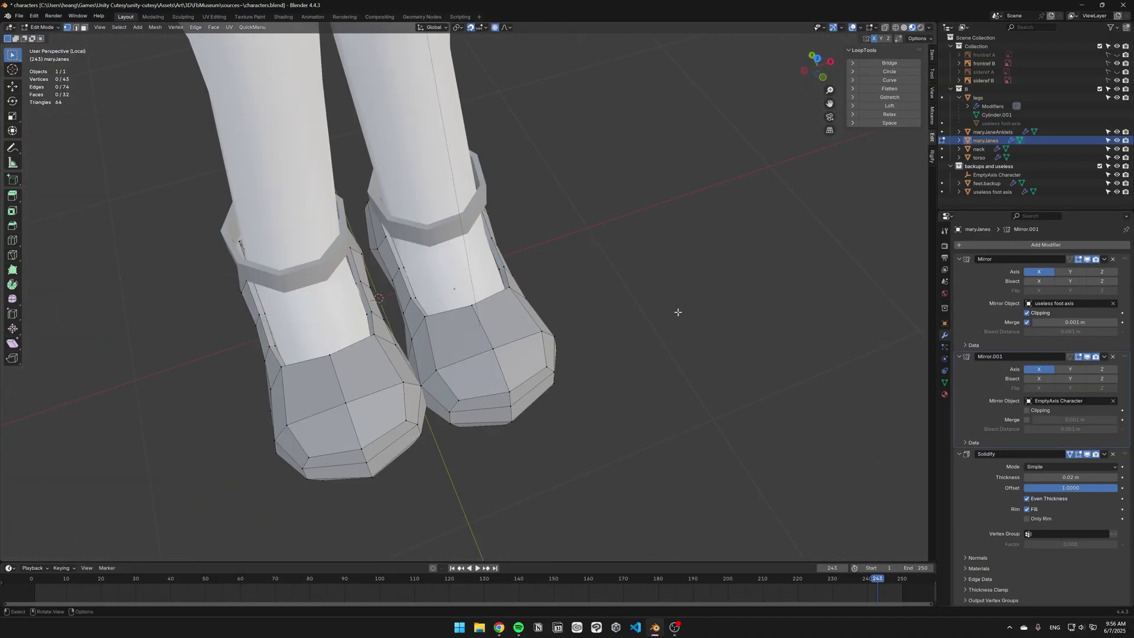
pyautogui.press('KP_7')
pyautogui.hotkey('shift', 'z')
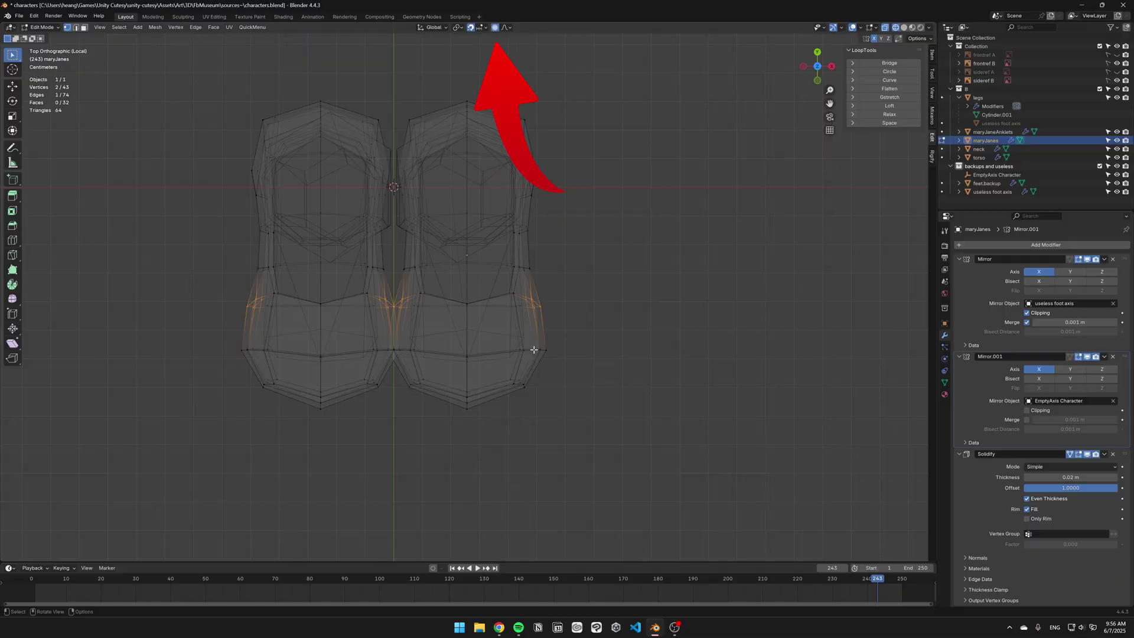
# Step: Select the foot axis object, then return to Edit Mode on the maryJanes mesh
pyautogui.press('Tab')
pyautogui.hotkey('shift', 'z')
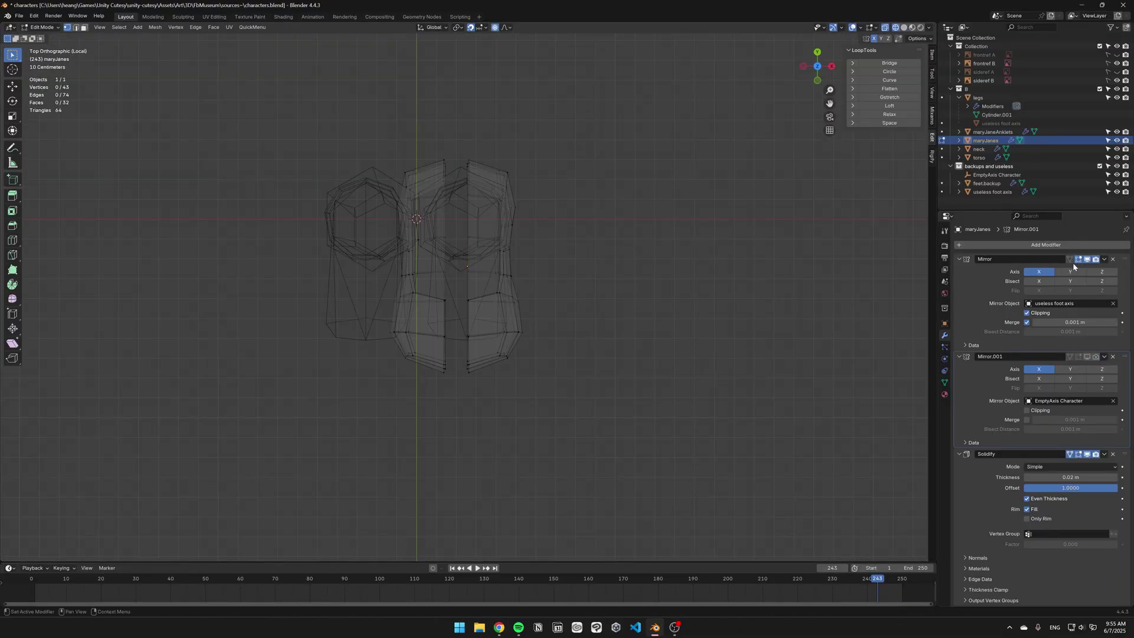
pyautogui.press('Tab')
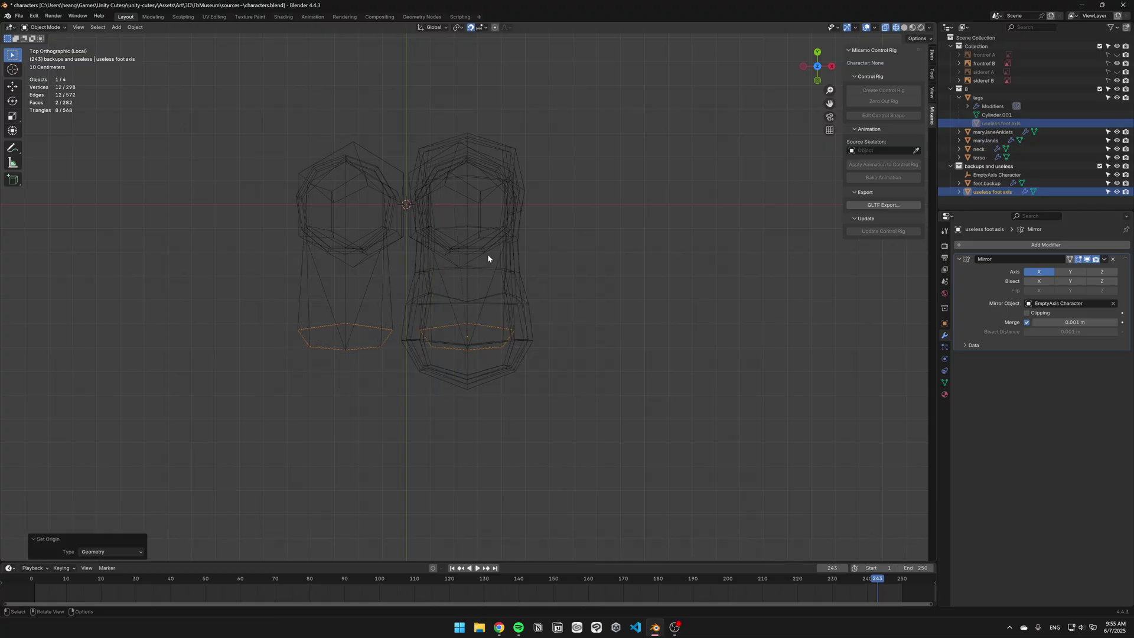
pyautogui.click(487, 253)
pyautogui.press('Tab')
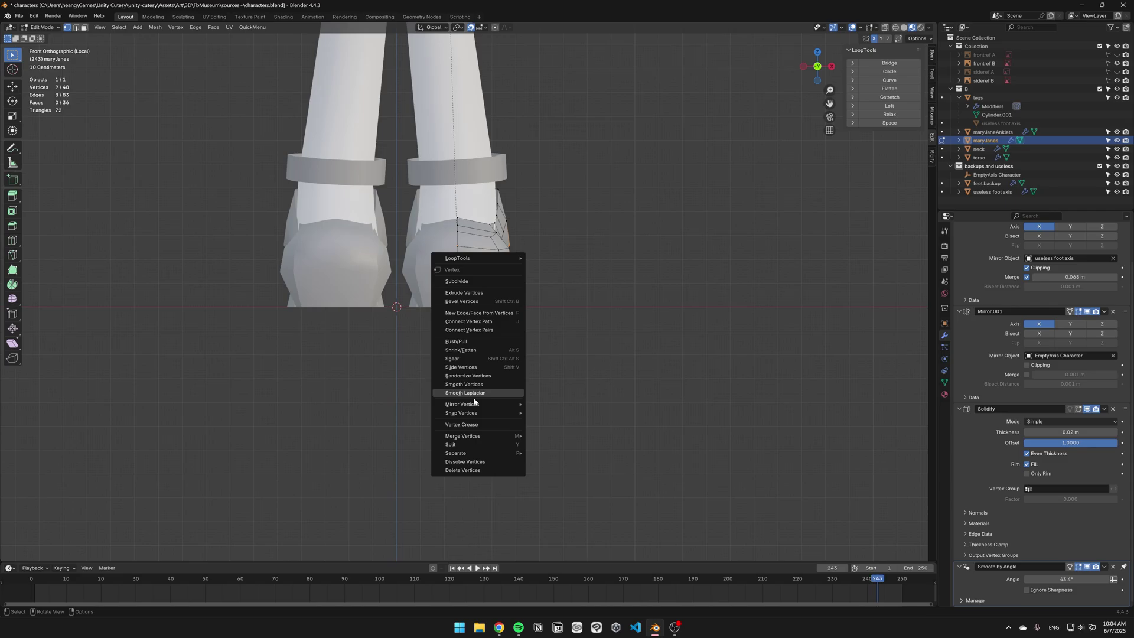
# Step: Browse the quick menu's UV, General, Generate, Modify and face operations without applying any
pyautogui.press('q')
pyautogui.press('1')
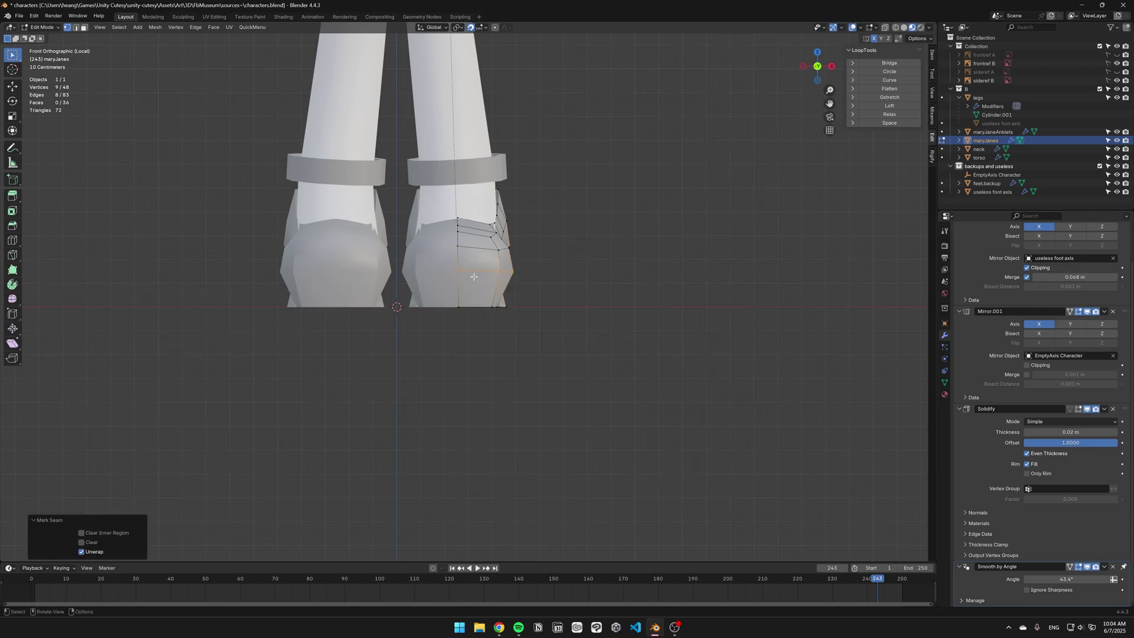
pyautogui.press('q')
pyautogui.press('Up')
pyautogui.press('Up')
pyautogui.press('Up')
pyautogui.press('Up')
pyautogui.press('Up')
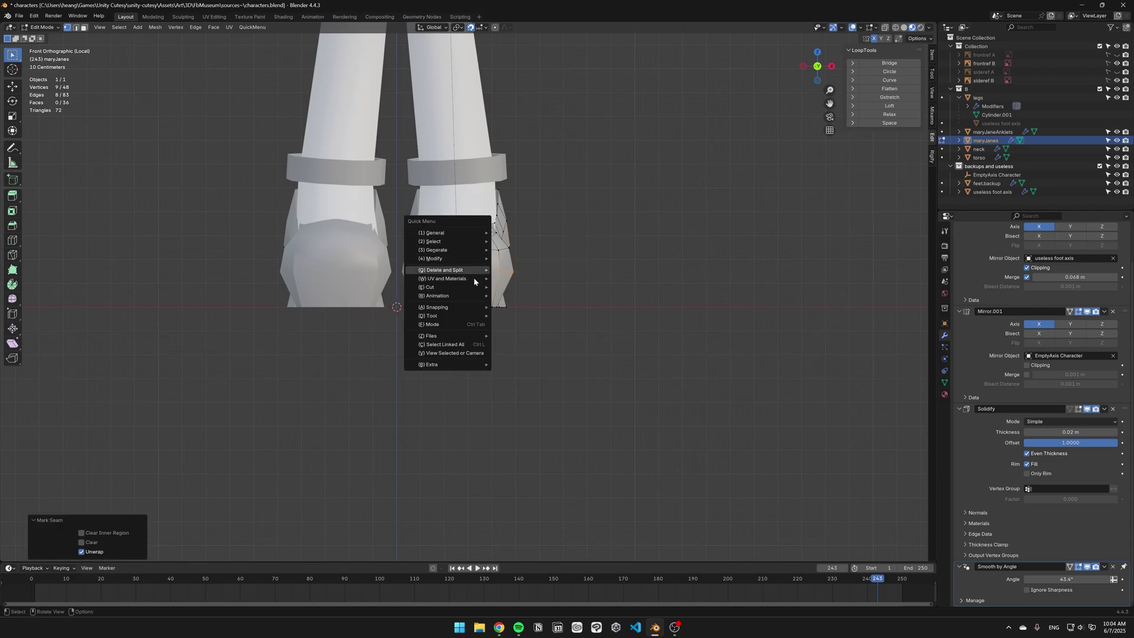
pyautogui.press('Down')
pyautogui.press('Down')
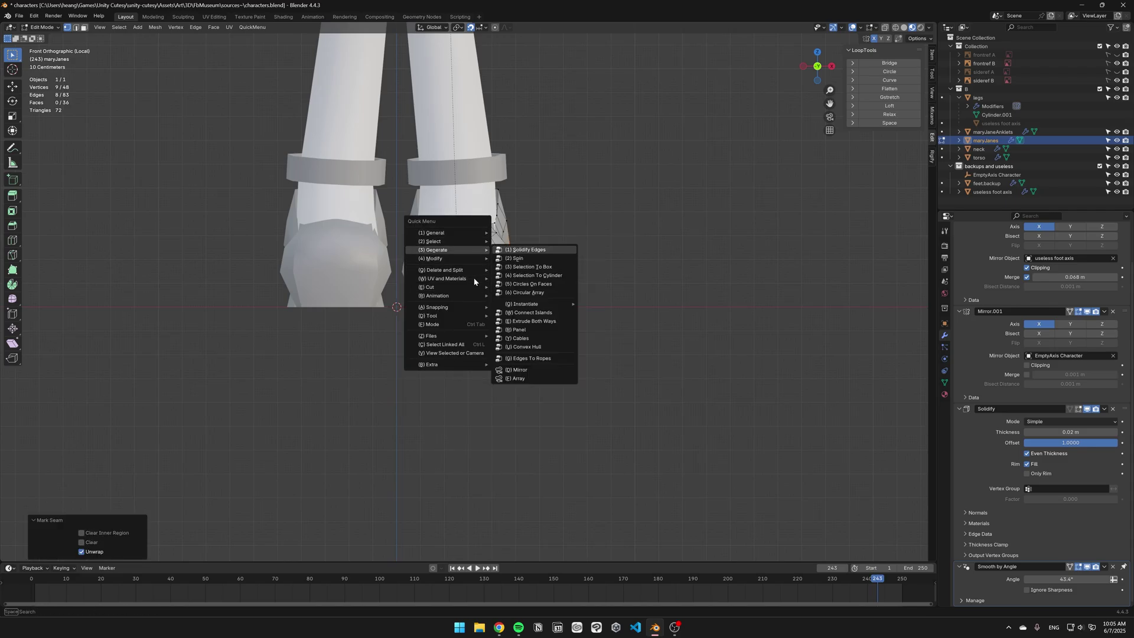
pyautogui.press('Down')
pyautogui.press('Down')
pyautogui.press('e')
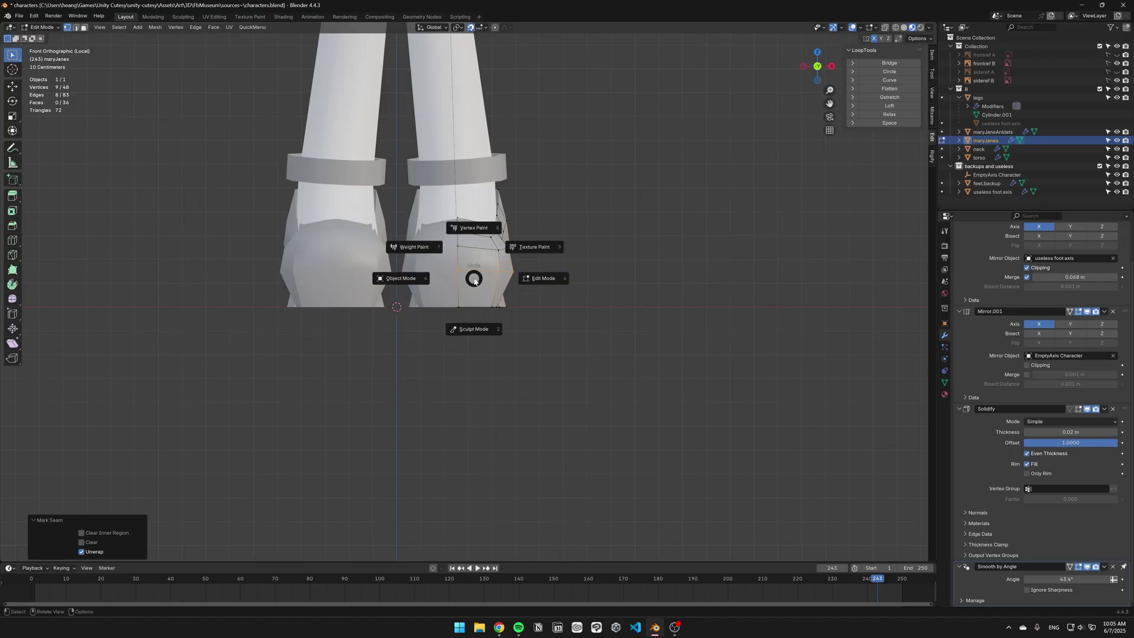
pyautogui.press('Escape')
pyautogui.press('q')
pyautogui.press('Escape')
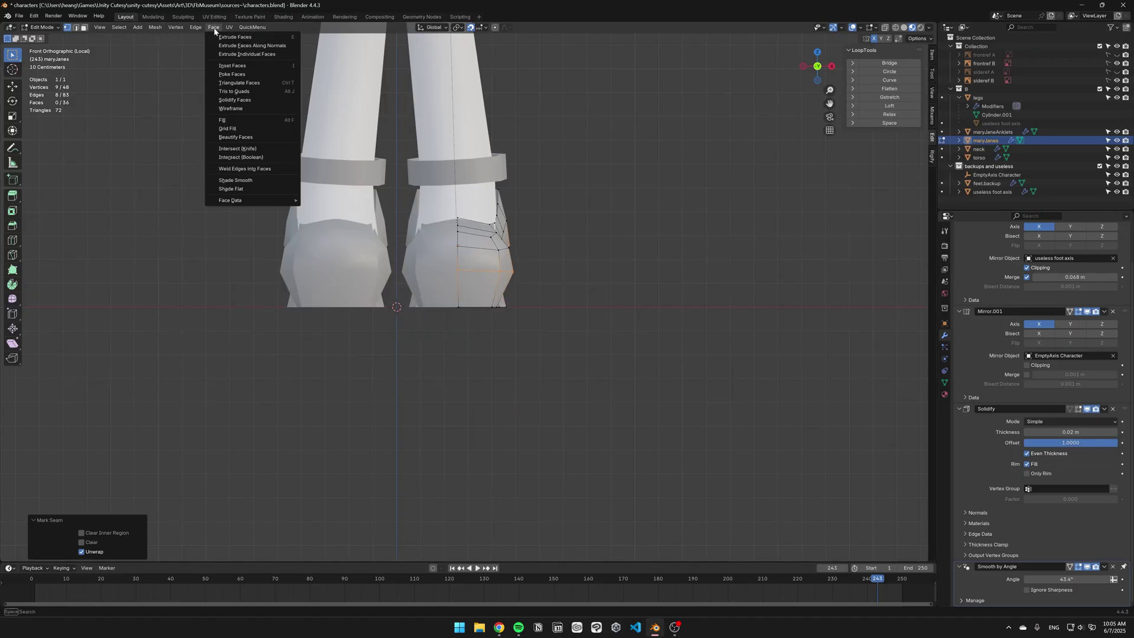
# Step: Select an edge loop across the shoe and switch to a top-down view
pyautogui.press('Tab')
pyautogui.moveTo(532, 224); pyautogui.dragTo(620, 248, button='middle')
pyautogui.press('Tab')
pyautogui.scroll(-2, 620, 248)
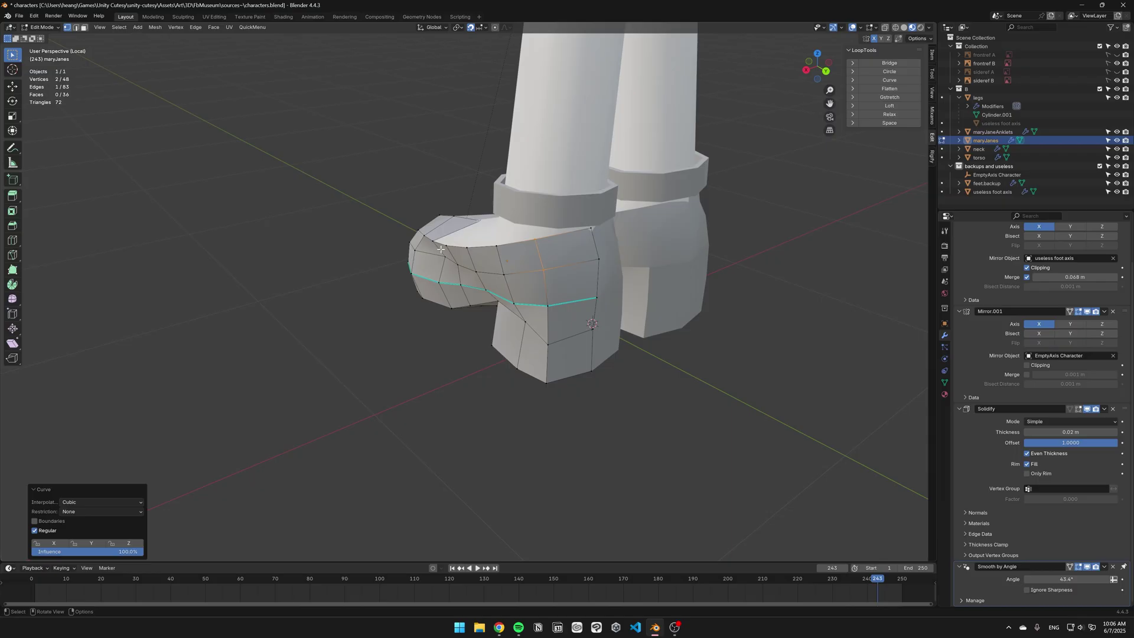
pyautogui.scroll(3, 661, 261)
pyautogui.click(661, 260)
pyautogui.scroll(-5, 662, 261)
pyautogui.moveTo(647, 346); pyautogui.dragTo(590, 236, button='middle')
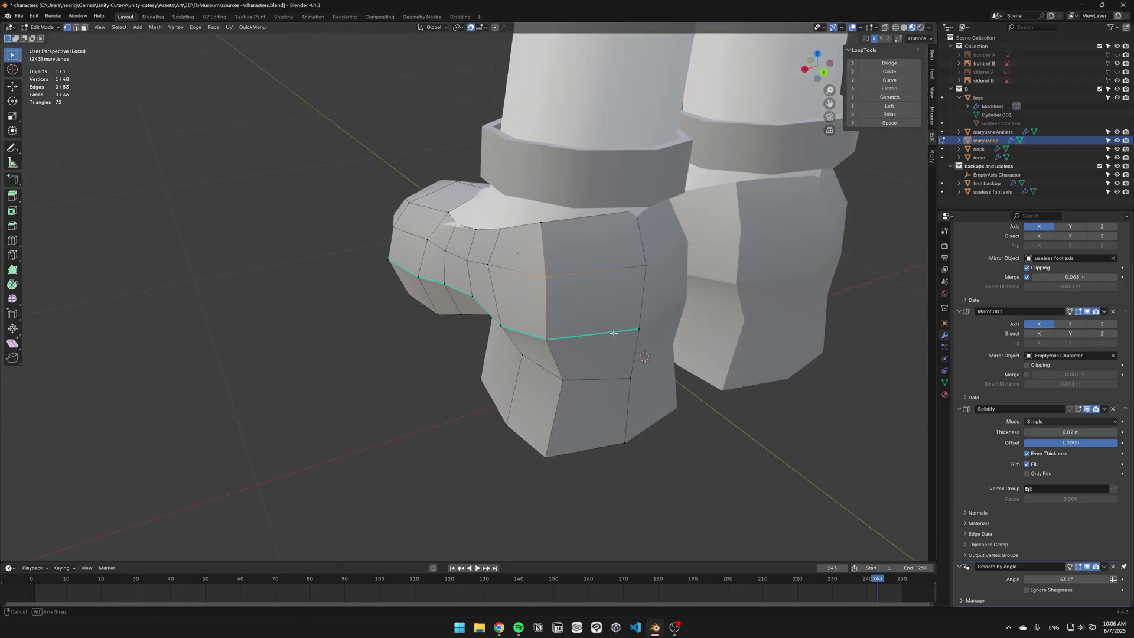
pyautogui.press('KP_7')
# Step: Slide a toe vertex along the X axis, then leave mesh editing
pyautogui.click(576, 150)
pyautogui.press('g')
pyautogui.press('x')
pyautogui.click(579, 148)
pyautogui.hotkey('alt', 'z')
pyautogui.moveTo(578, 148); pyautogui.dragTo(525, 162, button='middle')
pyautogui.press('KP_7')
pyautogui.hotkey('alt', 'z')
pyautogui.press('Tab')
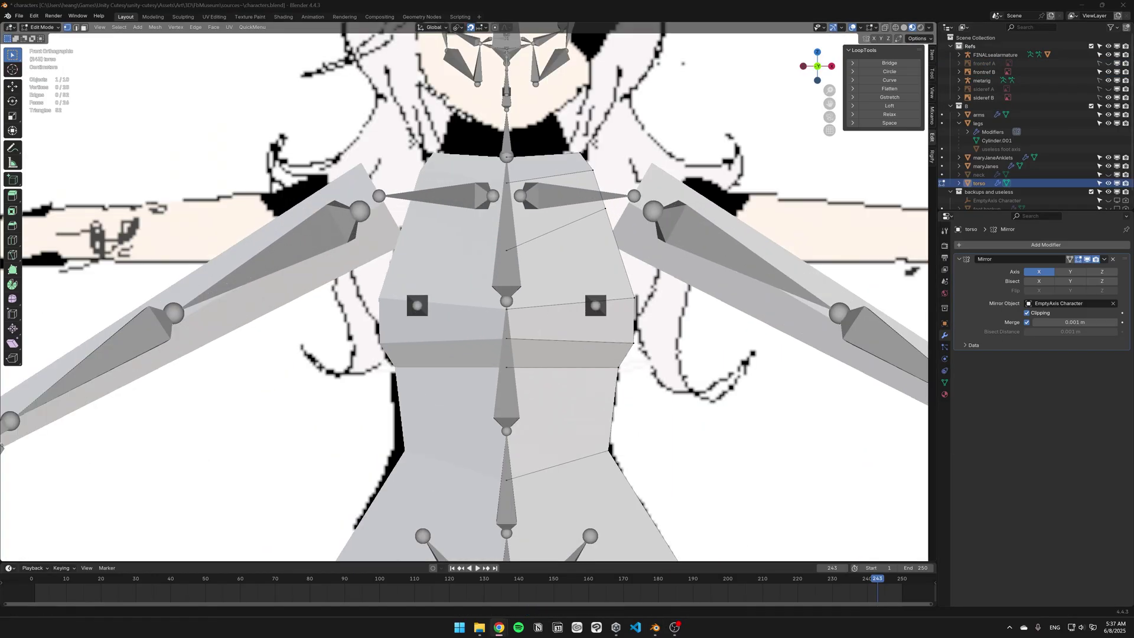
# Step: Smooth-shade the torso and move the reference image back 1.2 m
pyautogui.press('KP_3')
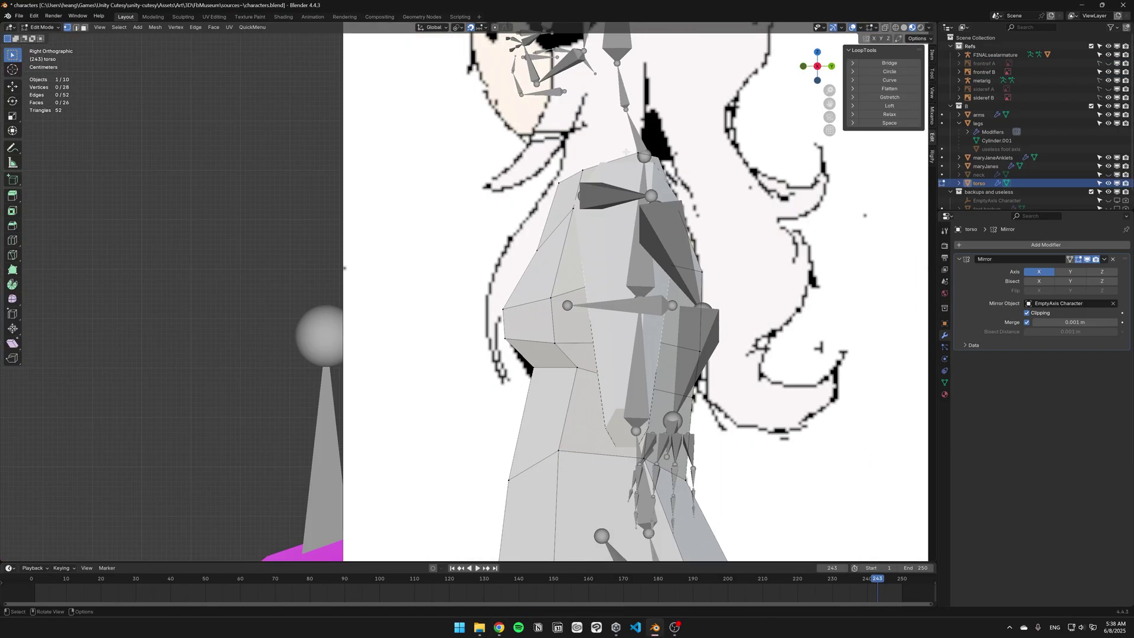
pyautogui.press('Tab')
pyautogui.scroll(-2, 591, 295)
pyautogui.rightClick(660, 200)
pyautogui.press('Escape')
pyautogui.rightClick(586, 218)
pyautogui.click(587, 218)
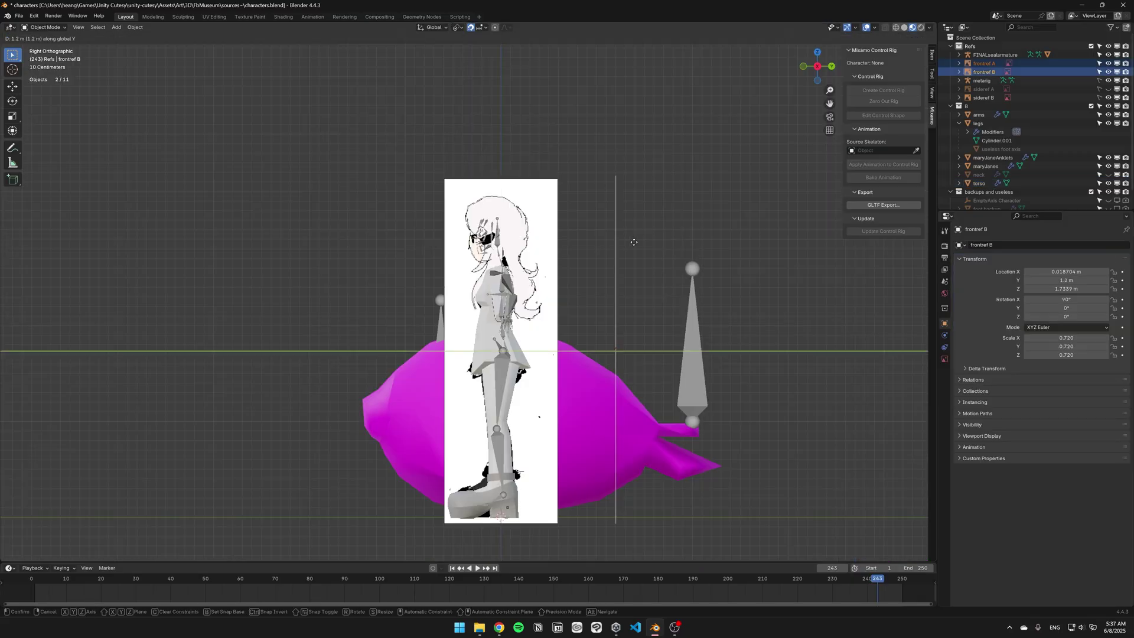
pyautogui.click(634, 242)
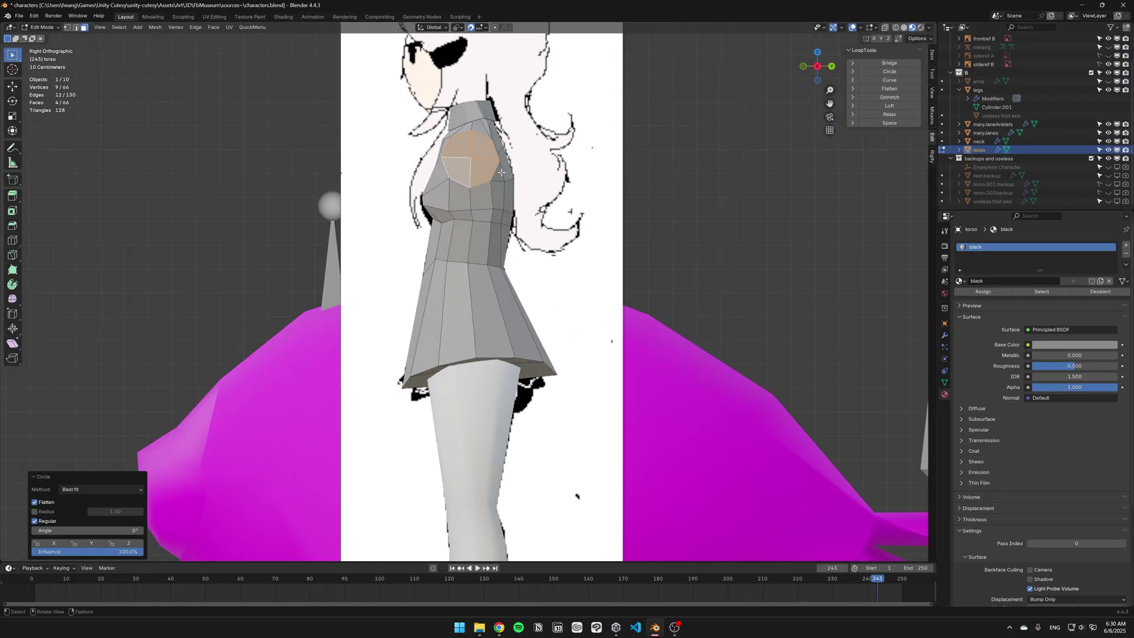
# Step: Turn off even spacing on the LoopTools circle of the shoulder faces
pyautogui.press('s')
pyautogui.rightClick(555, 268)
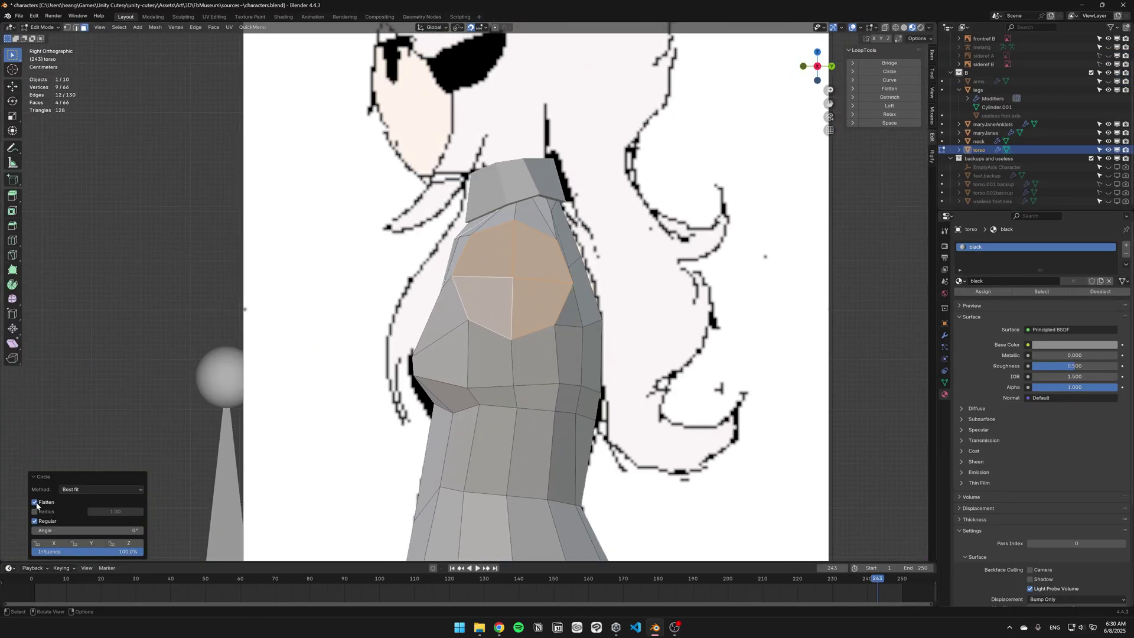
pyautogui.click(34, 521)
pyautogui.moveTo(413, 331); pyautogui.dragTo(564, 338, button='middle')
pyautogui.press('KP_1')
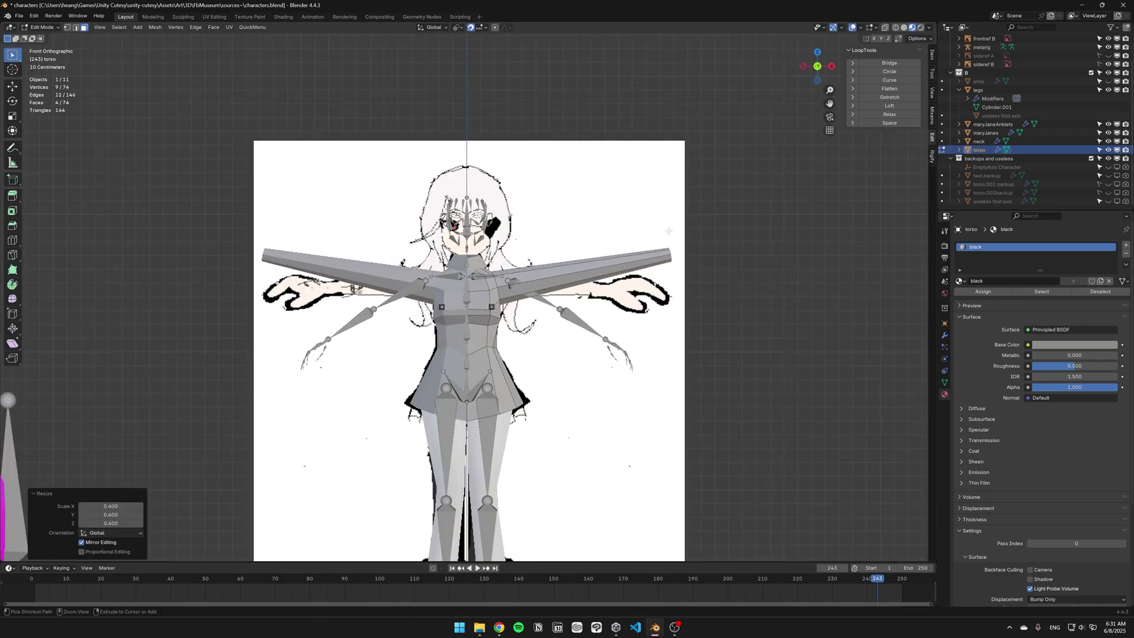
# Step: Slide the arm-tip edge loop down and reposition the elbow band in side view
pyautogui.press('g')
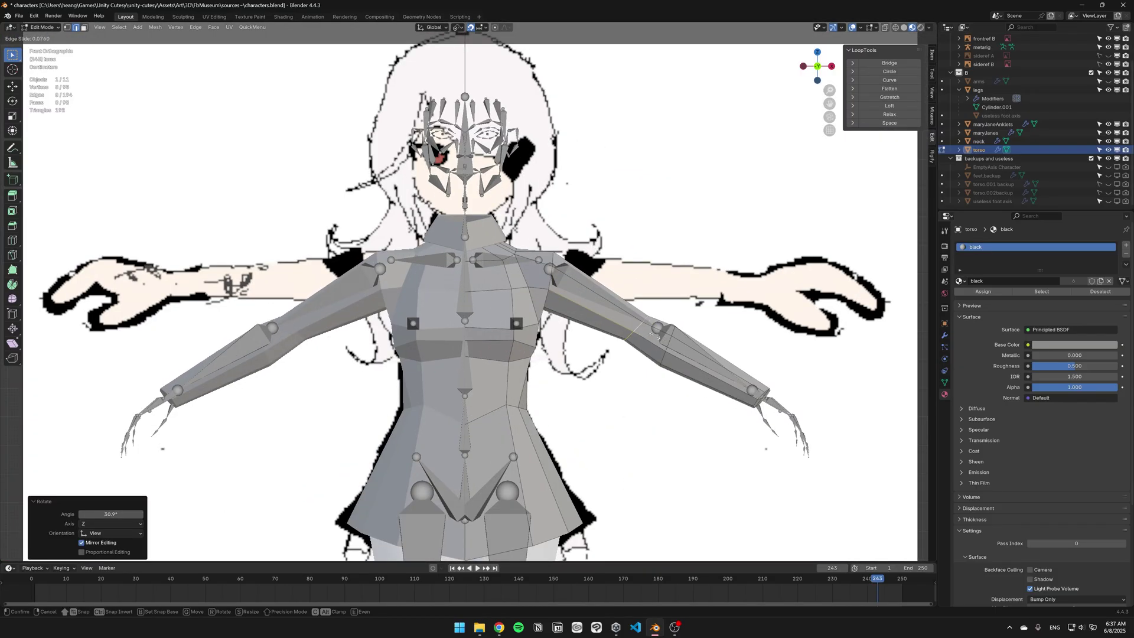
pyautogui.click(654, 335)
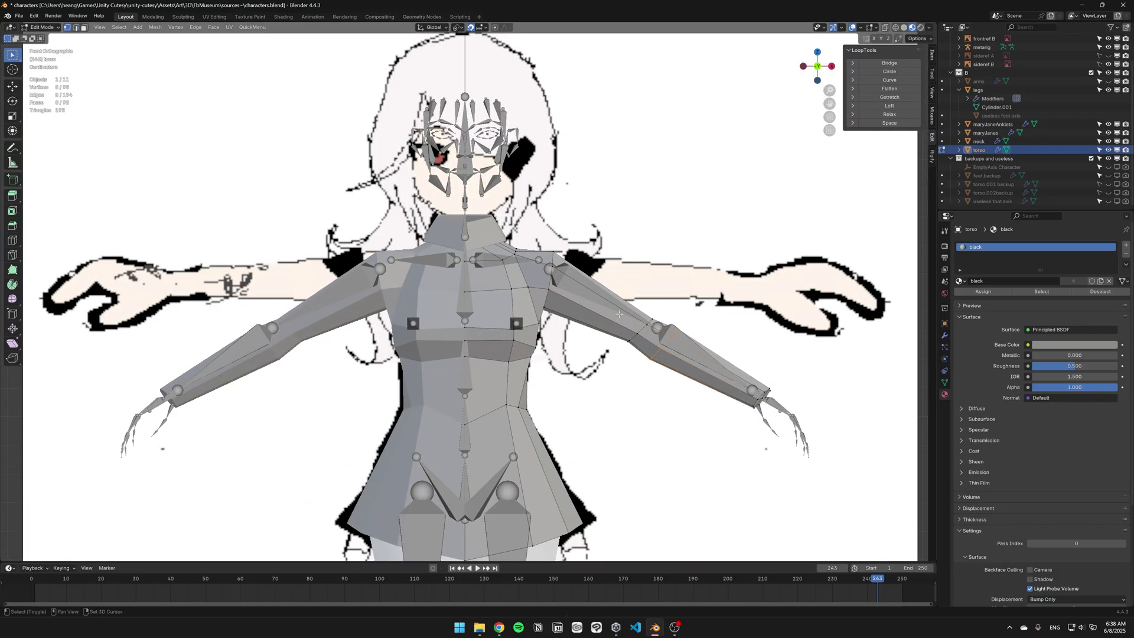
pyautogui.press('g')
pyautogui.click(692, 304)
pyautogui.scroll(-4, 692, 304)
pyautogui.press('KP_3')
pyautogui.press('g')
pyautogui.click(570, 342)
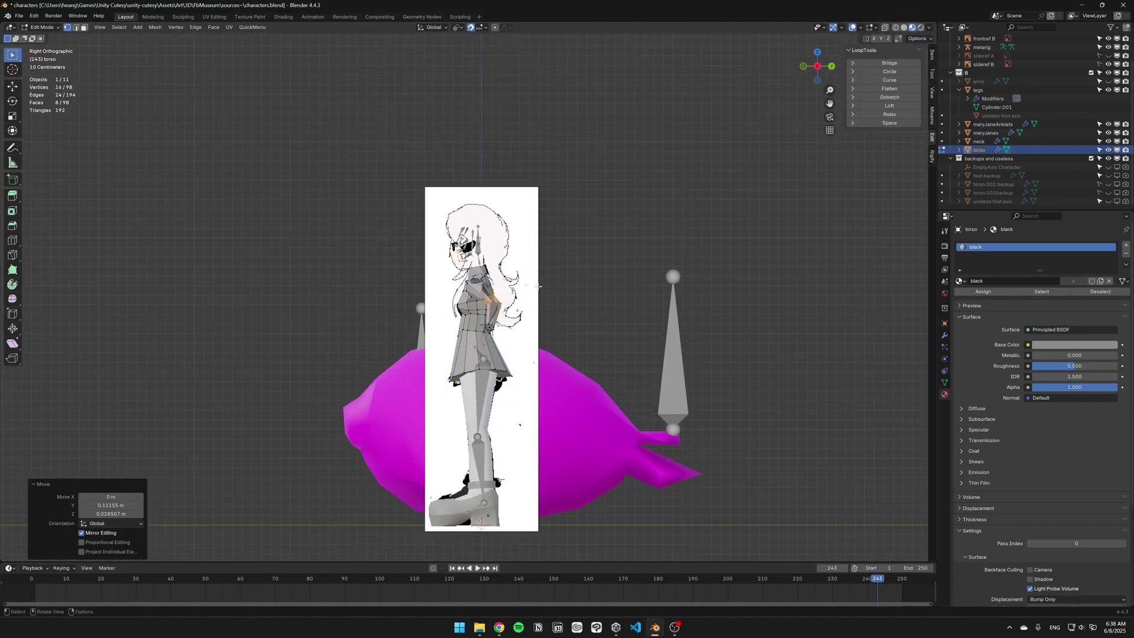
pyautogui.press('KP_1')
# Step: Rotate an arm edge loop 15 degrees and adjust its position
pyautogui.scroll(2, 571, 341)
pyautogui.scroll(-2, 571, 341)
pyautogui.scroll(3, 570, 341)
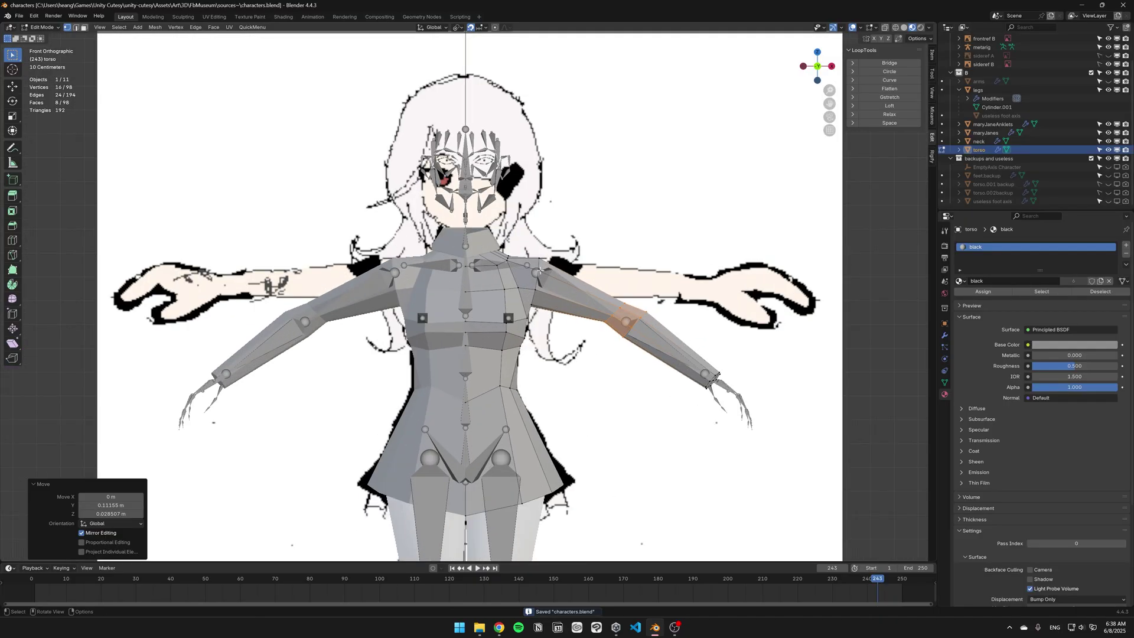
pyautogui.press('KP_3')
pyautogui.keyDown('alt'); pyautogui.click(534, 259); pyautogui.keyUp('alt')
pyautogui.write('r15')
pyautogui.press('Return')
pyautogui.press('g')
pyautogui.press('Return')
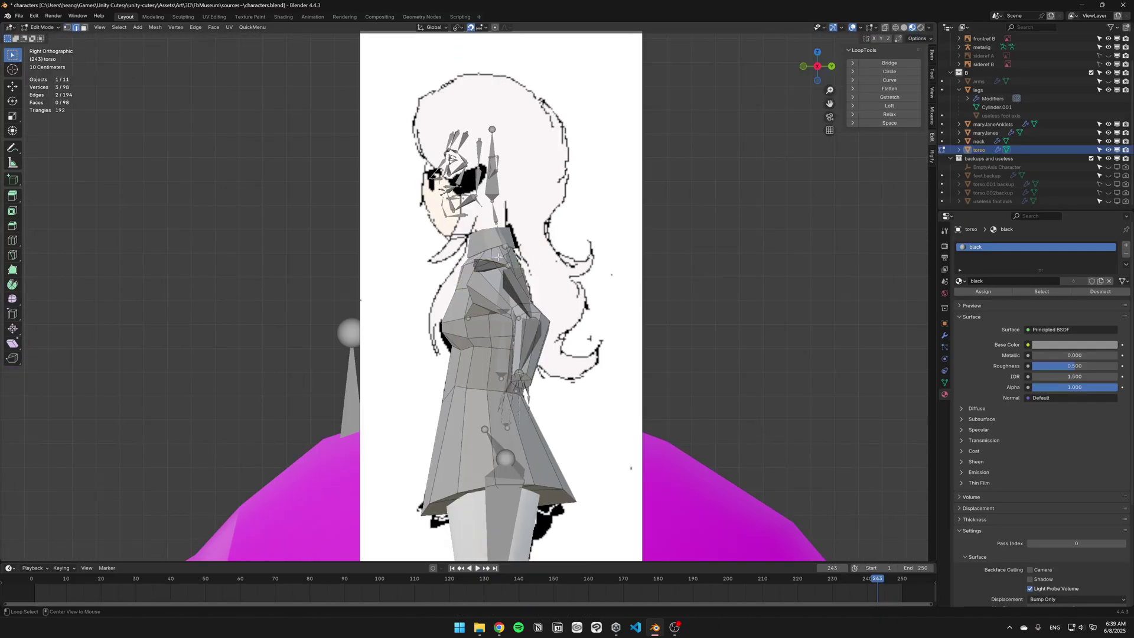
pyautogui.scroll(3, 511, 284)
pyautogui.press('g')
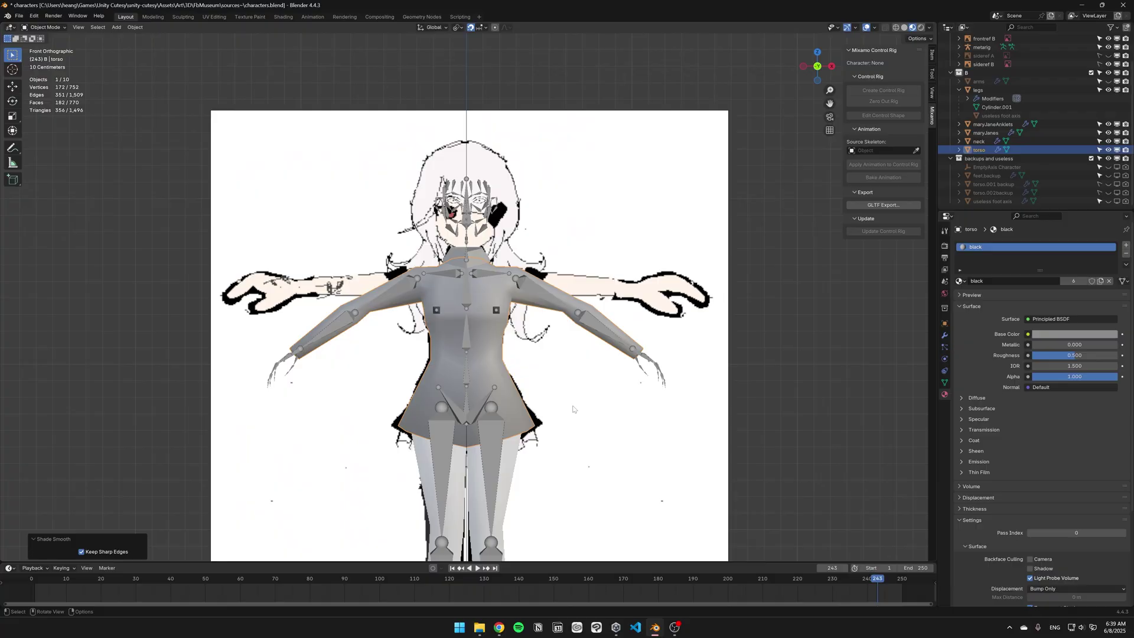
pyautogui.moveTo(531, 307); pyautogui.dragTo(508, 248, button='middle')
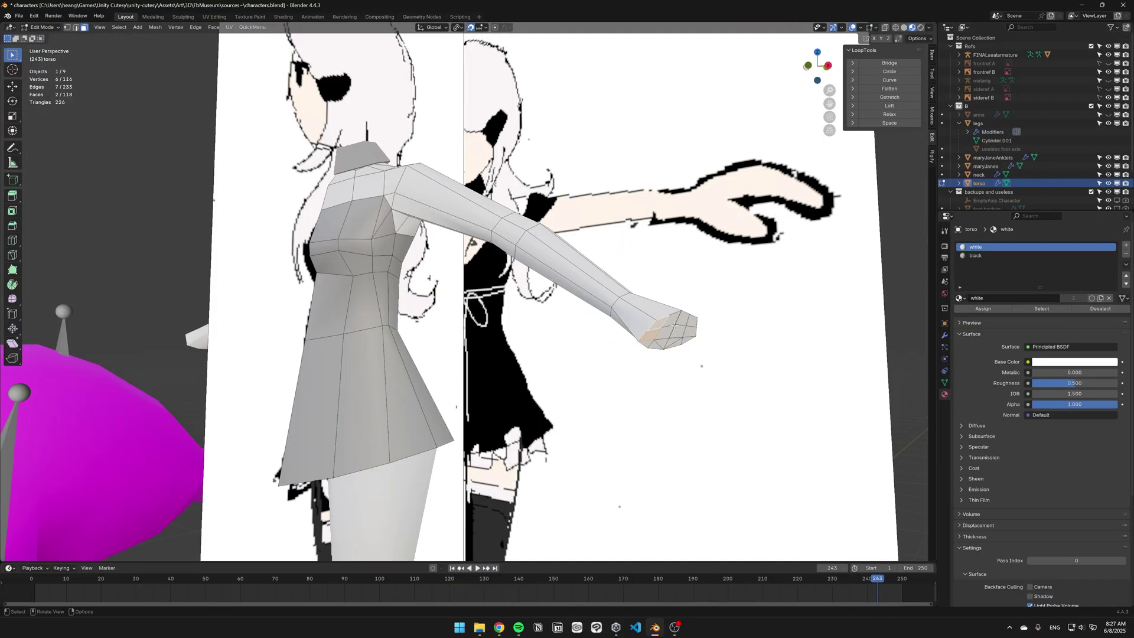
# Step: Dissolve the extra faces at the sleeve end and knife-cut new edges at the wrist
pyautogui.moveTo(673, 325); pyautogui.dragTo(549, 395, button='middle')
pyautogui.hotkey('ctrl', 'x')
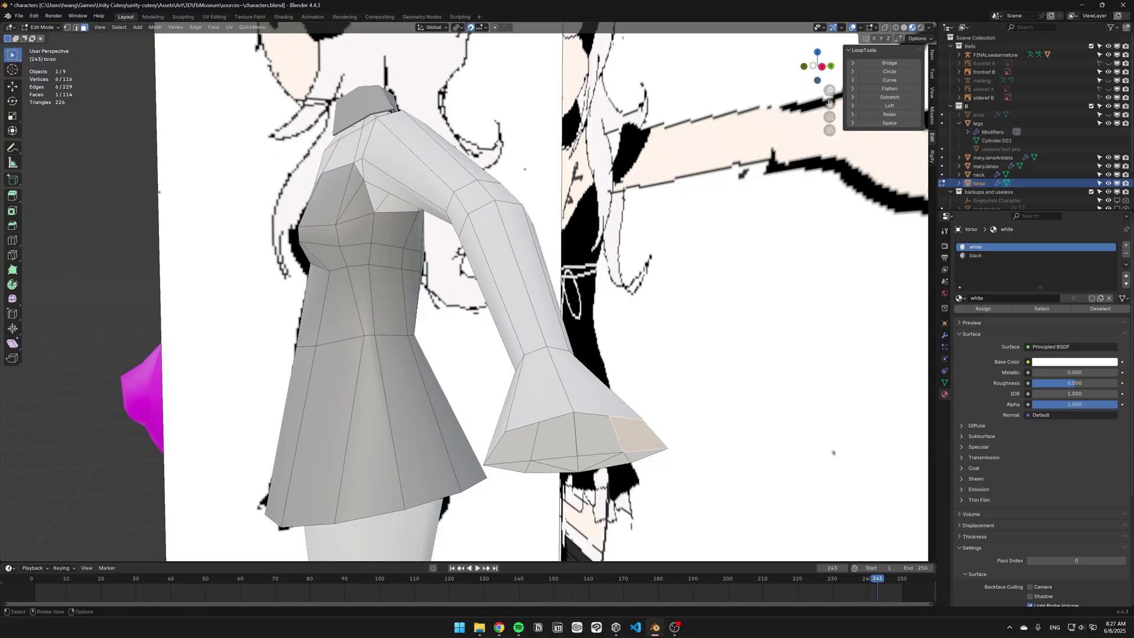
pyautogui.press('k')
pyautogui.click(539, 421)
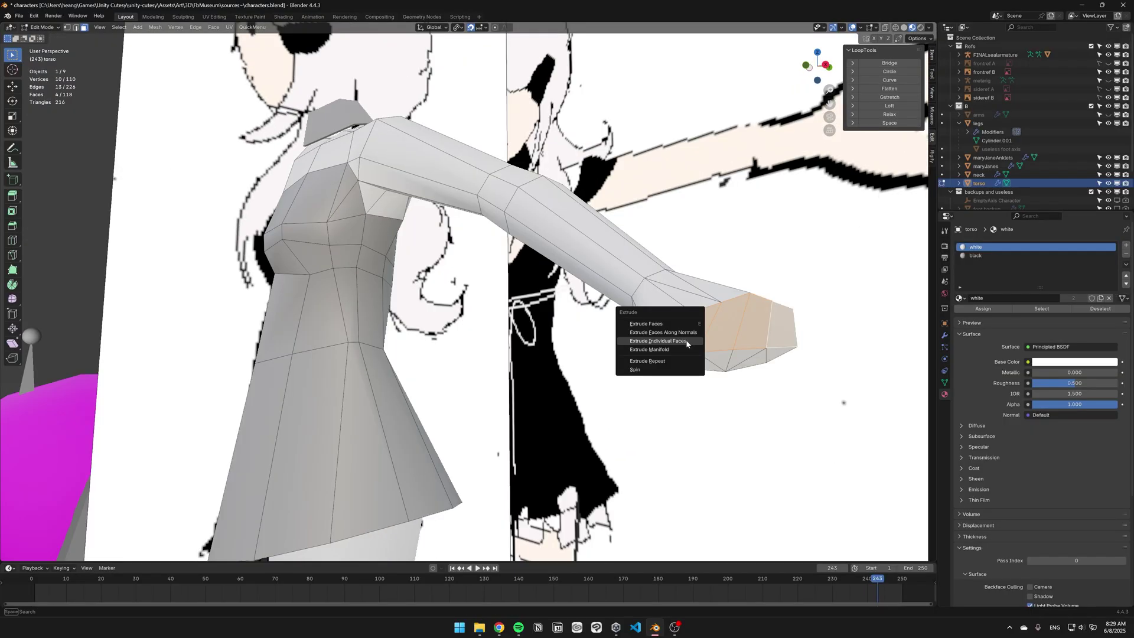
pyautogui.click(686, 344)
pyautogui.press('Escape')
pyautogui.press('KP_1')
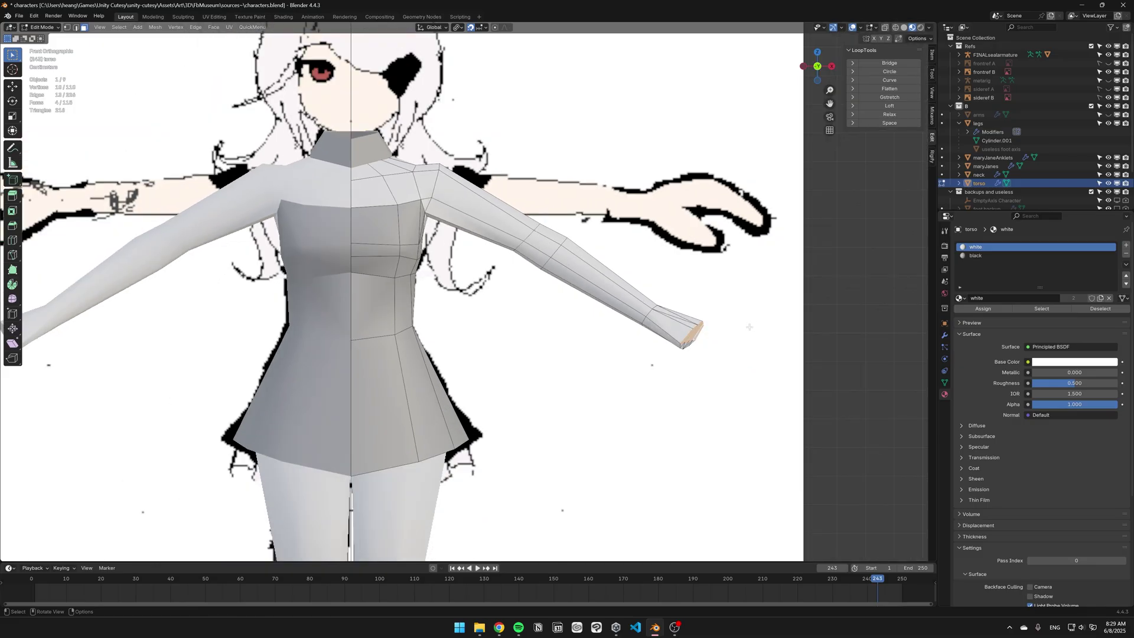
# Step: Extrude the wrist faces individually into fingers and taper their tips
pyautogui.click(718, 338)
pyautogui.press('s')
pyautogui.click(656, 287)
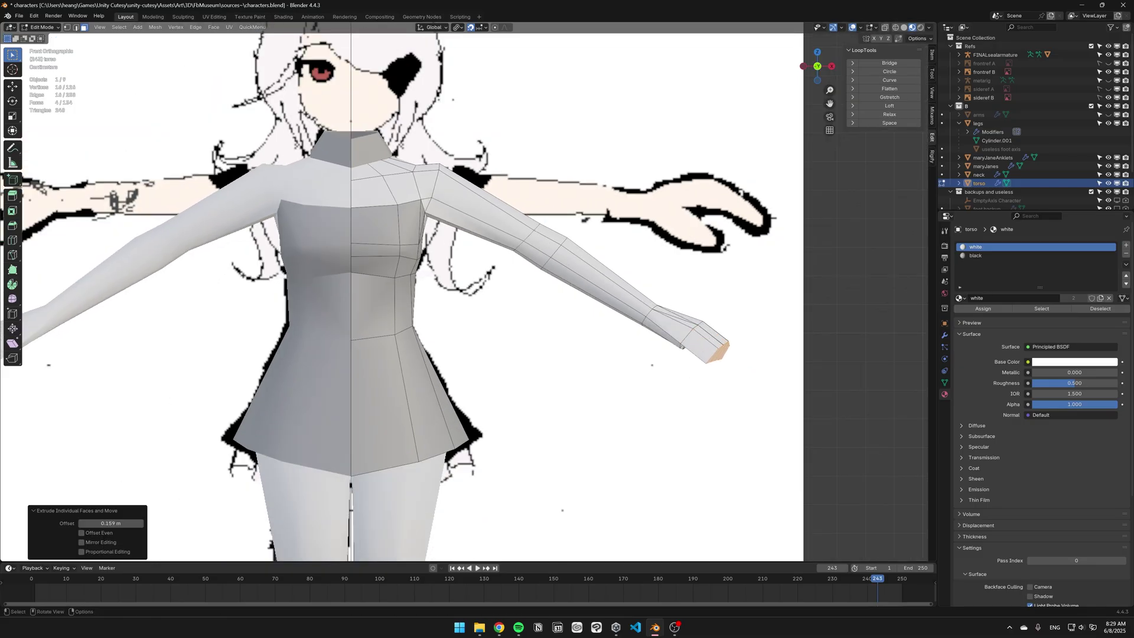
pyautogui.moveTo(656, 287); pyautogui.dragTo(656, 287, button='middle')
pyautogui.press('KP_1')
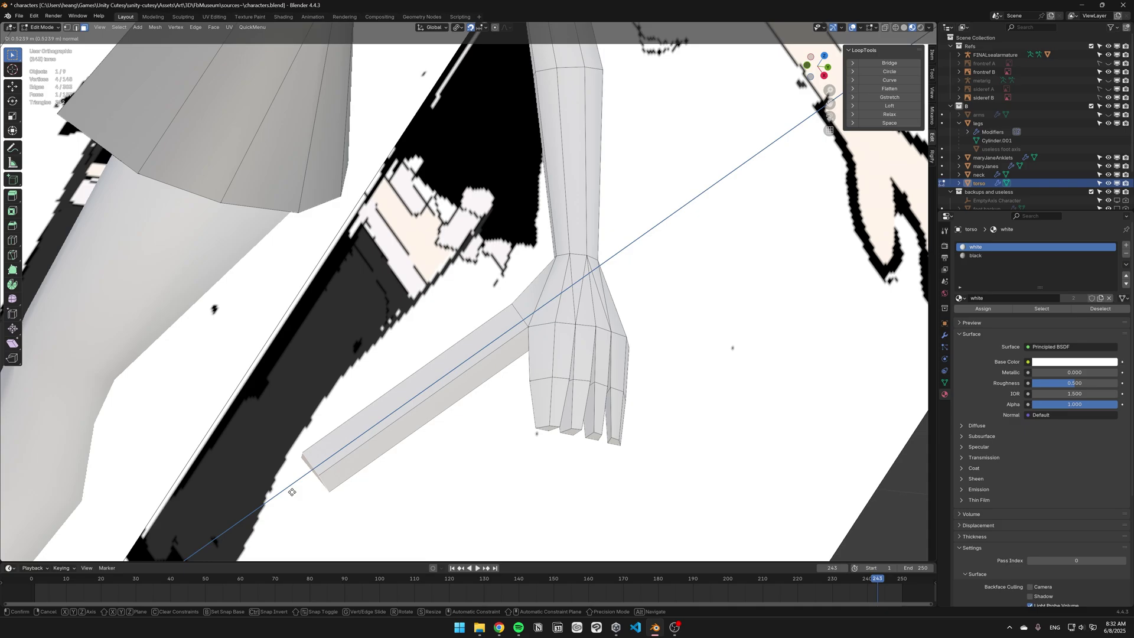
pyautogui.click(480, 392)
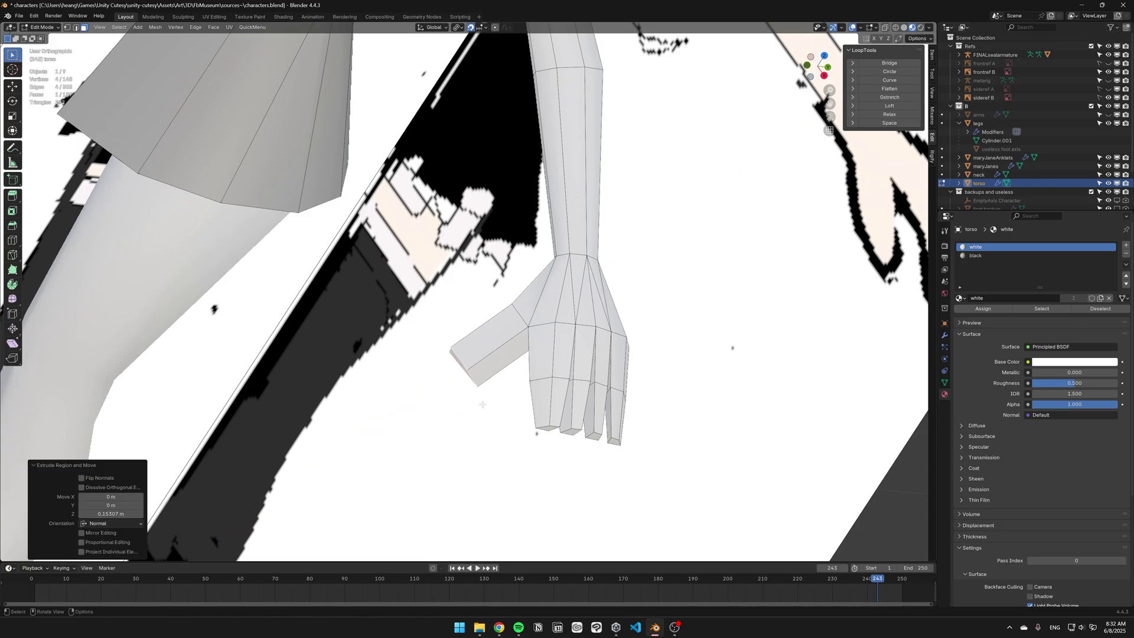
pyautogui.press('s')
pyautogui.click(484, 387)
pyautogui.press('KP_1')
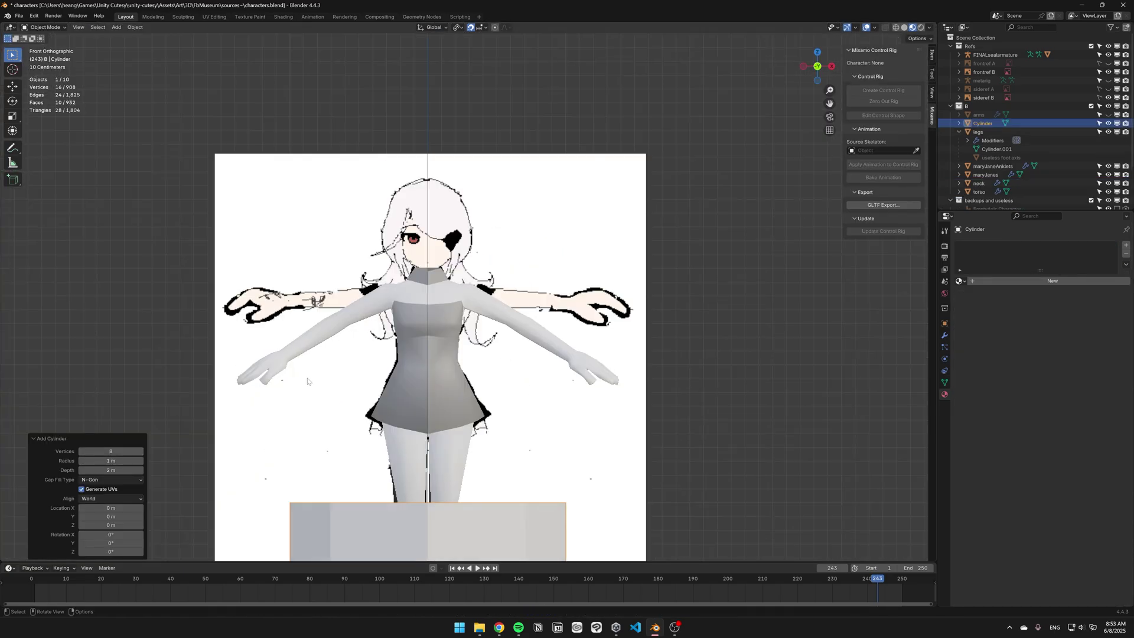
# Step: Give the cylinder the black material, shrink it and move it to the shoulder
pyautogui.scroll(-4, 307, 381)
pyautogui.click(961, 281)
pyautogui.click(975, 295)
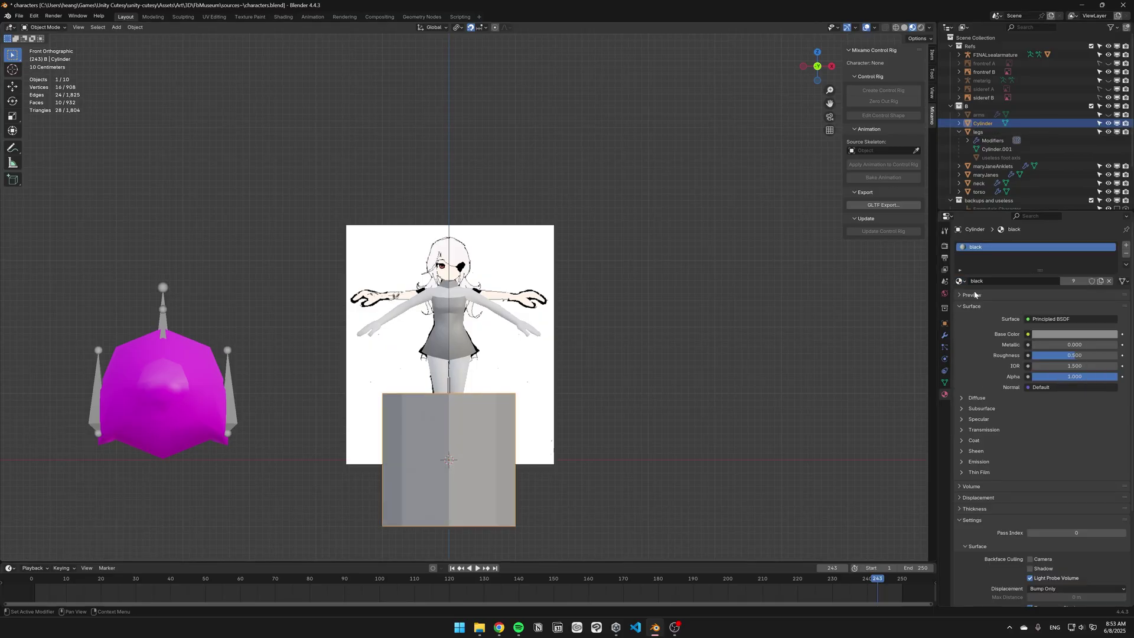
pyautogui.press('s')
pyautogui.click(467, 448)
pyautogui.press('g')
pyautogui.click(524, 364)
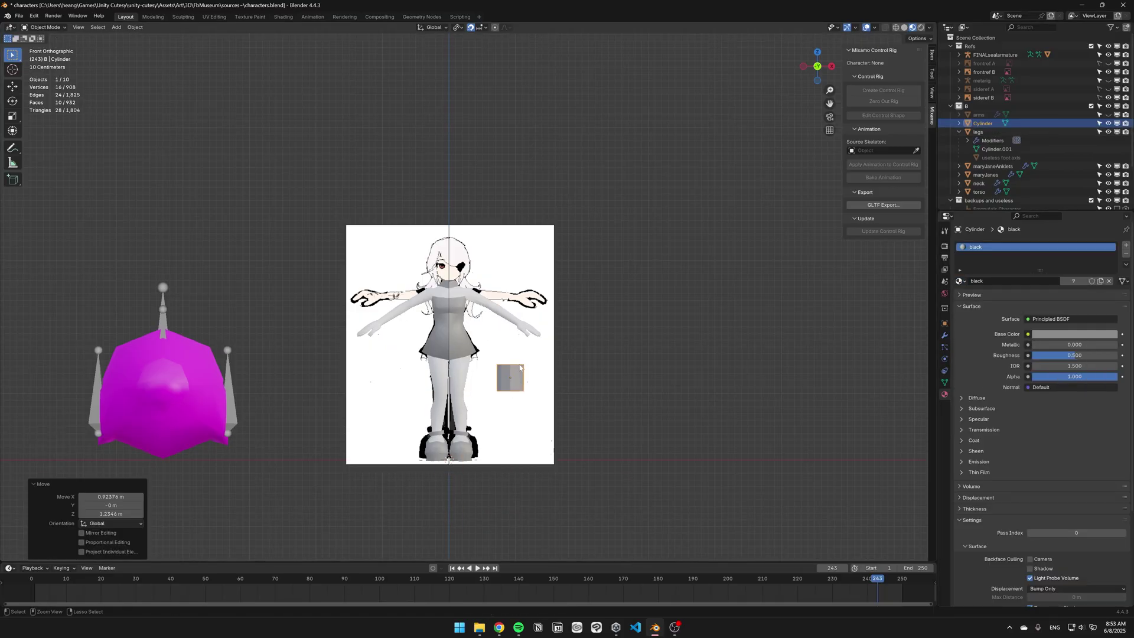
# Step: In Edit Mode, scale the cylinder mesh down by 0.9
pyautogui.press('Tab')
pyautogui.moveTo(524, 364); pyautogui.dragTo(493, 248, button='middle')
pyautogui.rightClick(493, 251)
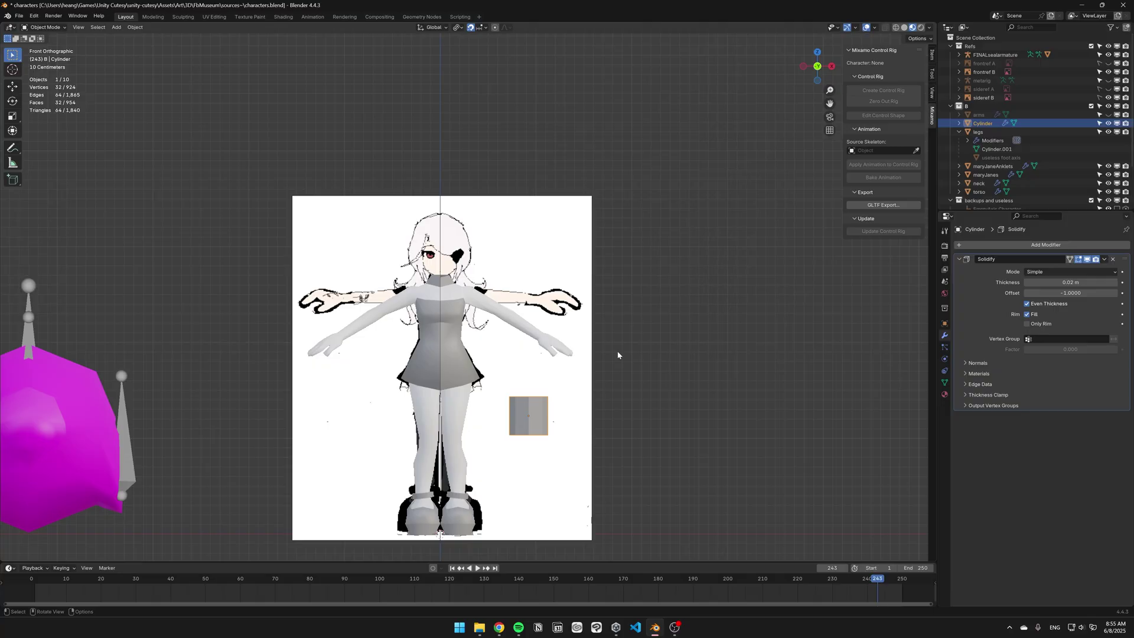
pyautogui.scroll(2, 520, 242)
pyautogui.write('s.9')
pyautogui.press('Return')
# Step: Enlarge the cuff mesh by 1.1 while checking it in front view
pyautogui.scroll(3, 525, 254)
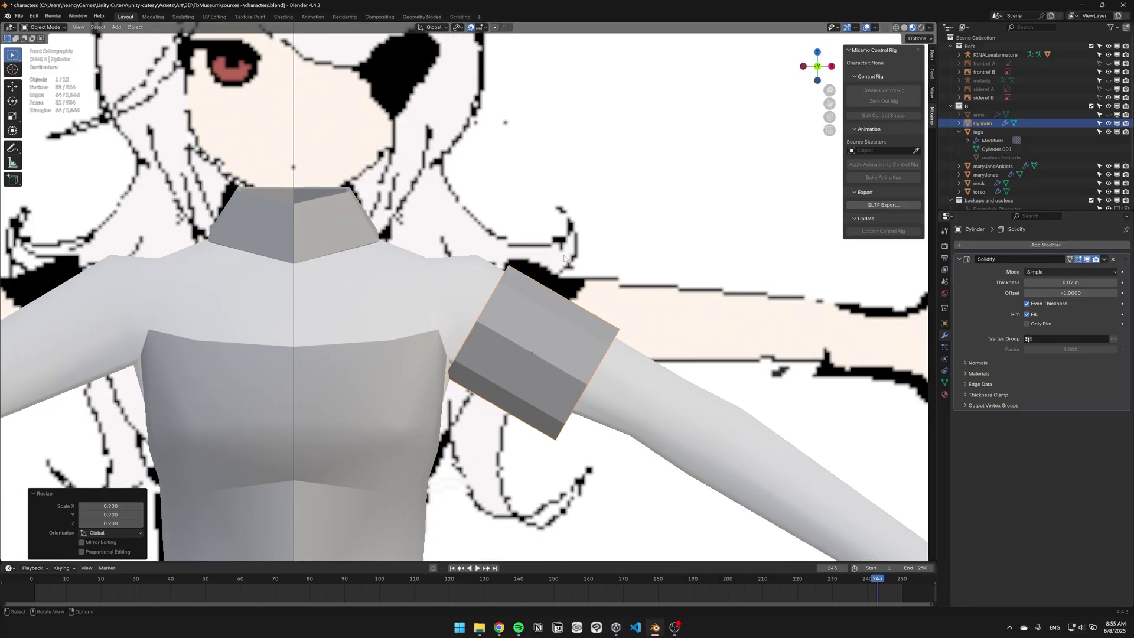
pyautogui.moveTo(532, 266); pyautogui.dragTo(575, 340, button='middle')
pyautogui.press('KP_1')
pyautogui.write('s1.1')
pyautogui.press('Return')
pyautogui.press('KP_1')
pyautogui.scroll(5, 515, 238)
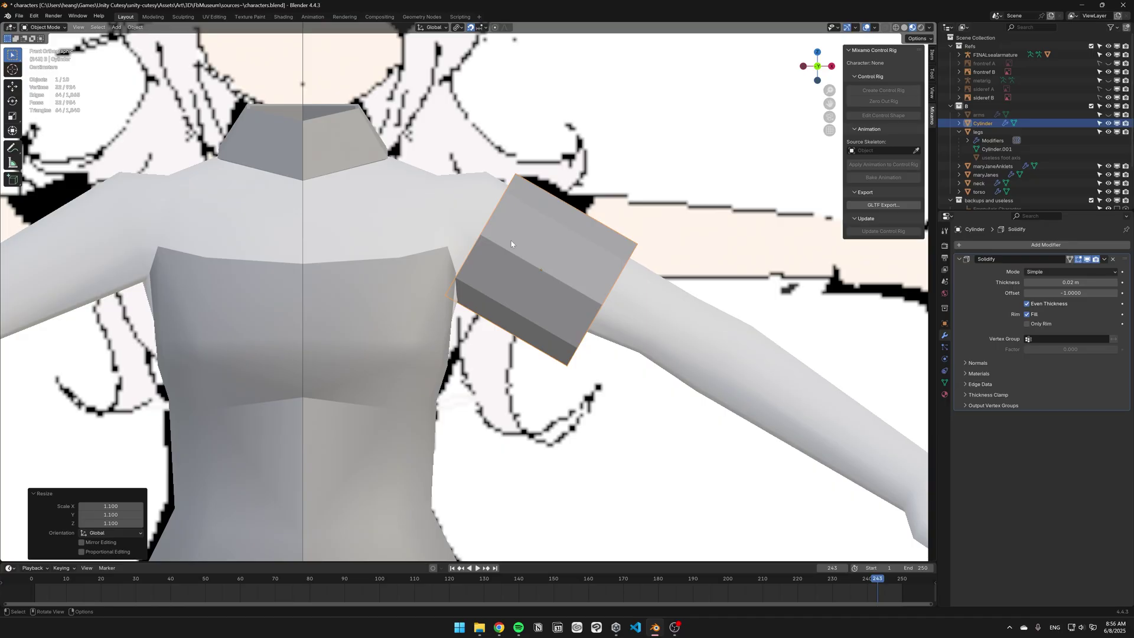
# Step: Delete the cylinder's cap face and shrink the shoulder piece with smooth falloff
pyautogui.press('Tab')
pyautogui.moveTo(511, 244); pyautogui.dragTo(495, 259, button='middle')
pyautogui.press('x')
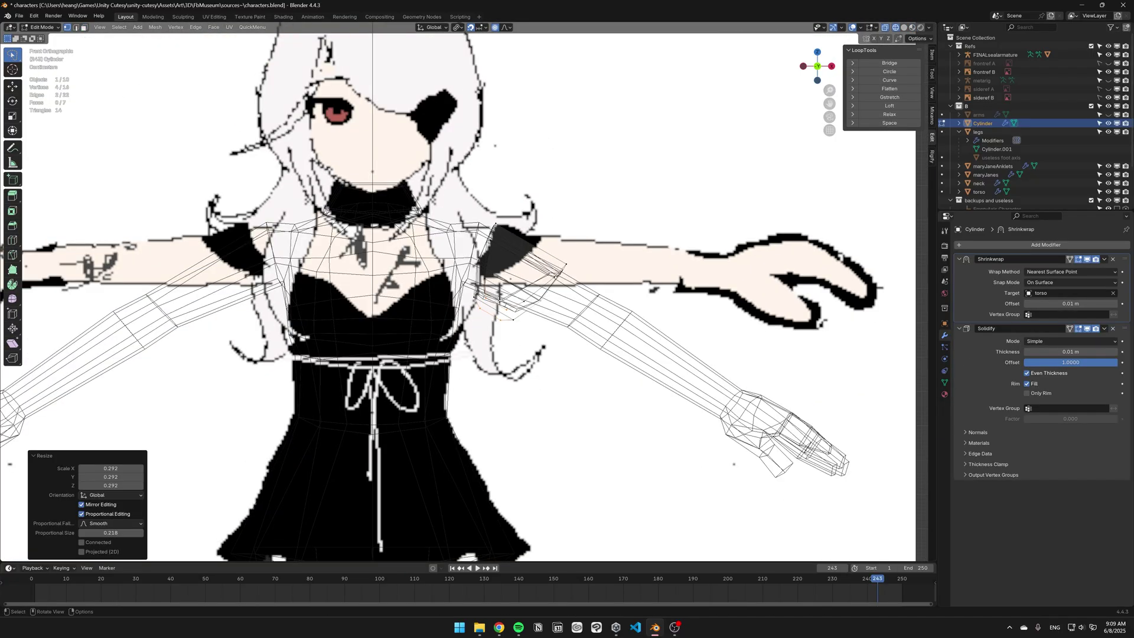
pyautogui.press('g')
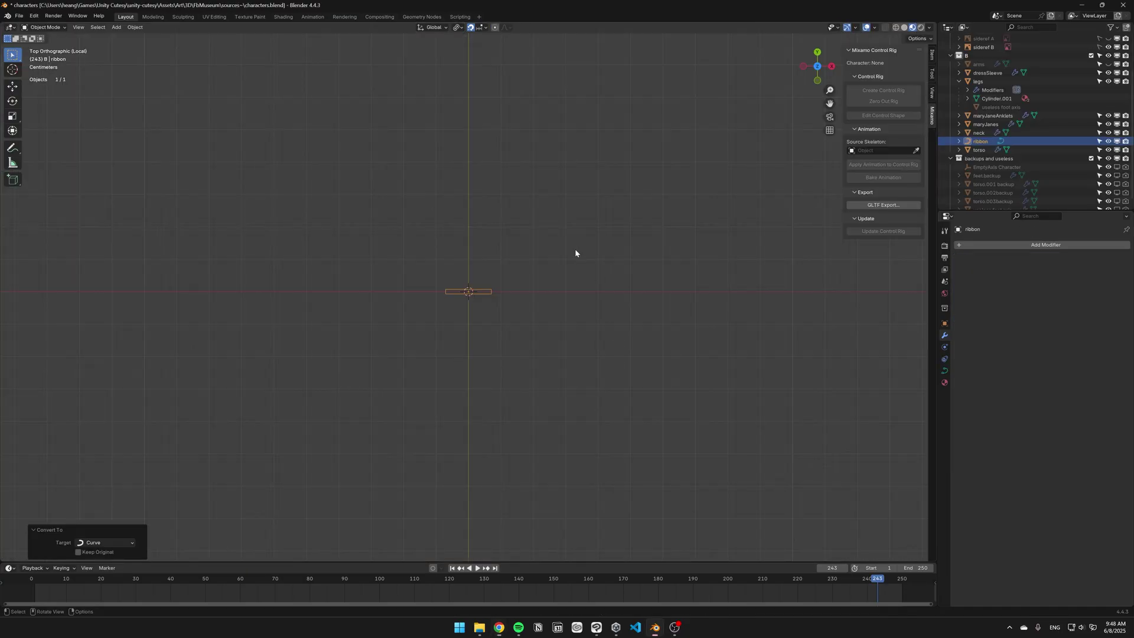
# Step: Add a NURBS path and name it ribbonPath
pyautogui.hotkey('shift', 'a')
pyautogui.click(353, 143)
pyautogui.hotkey('ctrl', 'v')
pyautogui.press('Return')
# Step: Adjust the curve's Render U resolution in its shape settings
pyautogui.click(945, 371)
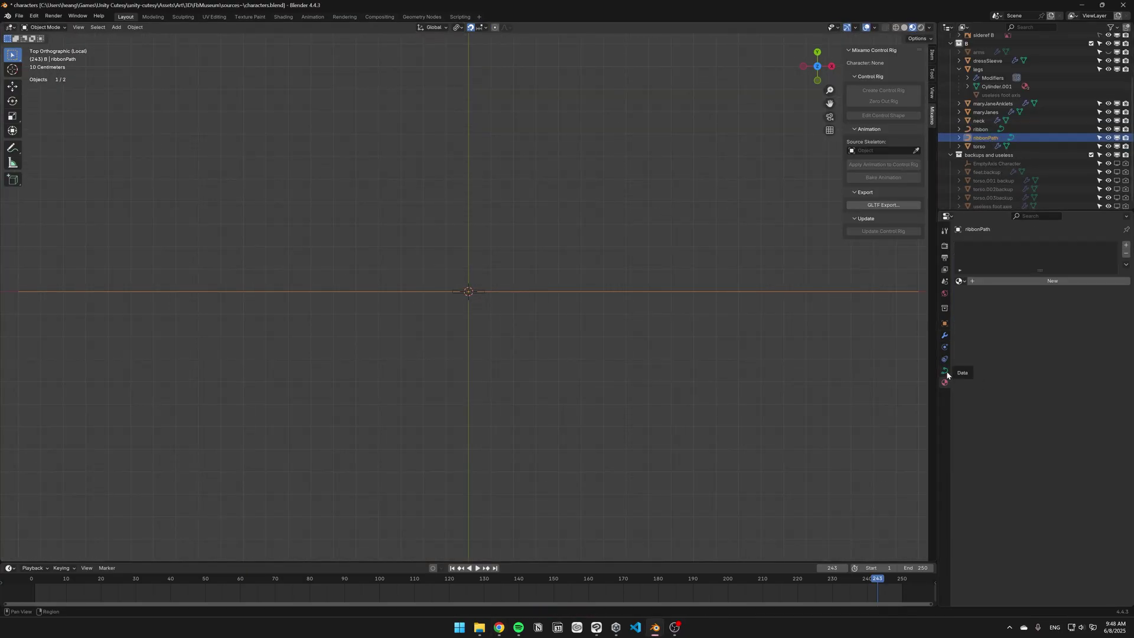
pyautogui.doubleClick(1070, 292)
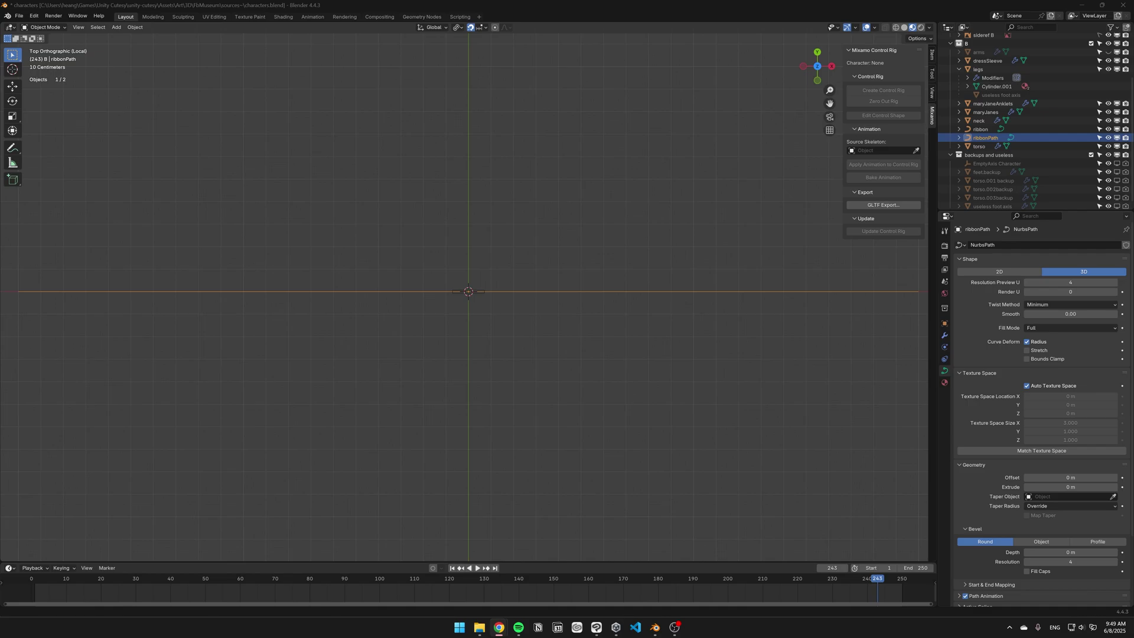
pyautogui.scroll(-2, 1041, 522)
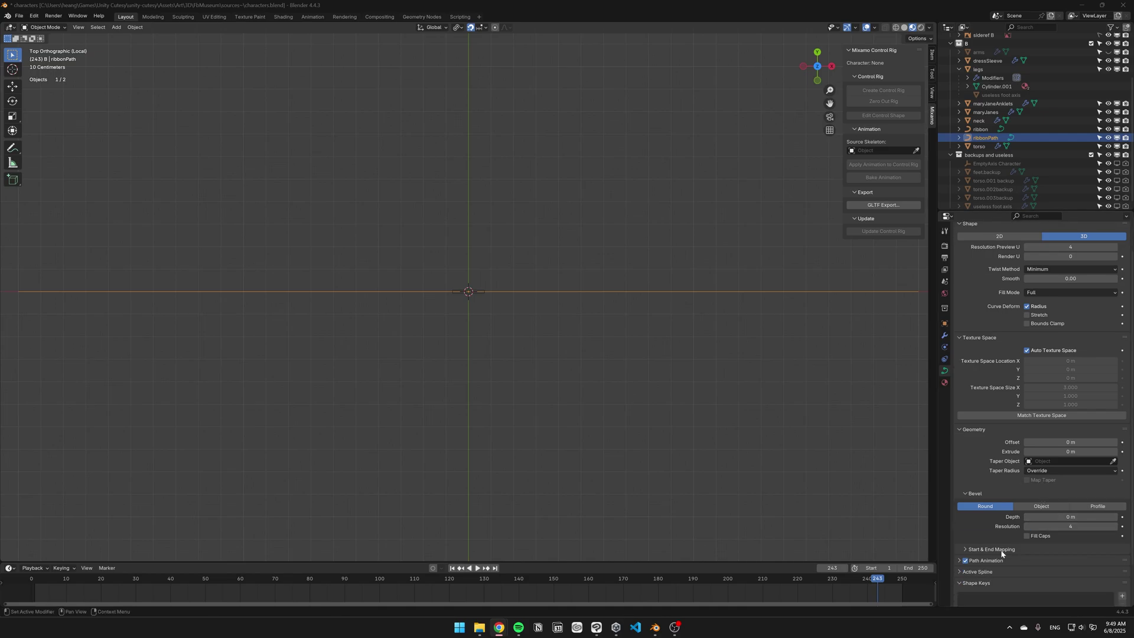
# Step: Set the bevel to Object using 'ribbon' as profile, then shade the band flat
pyautogui.click(1029, 506)
pyautogui.click(1113, 517)
pyautogui.click(981, 129)
pyautogui.rightClick(414, 286)
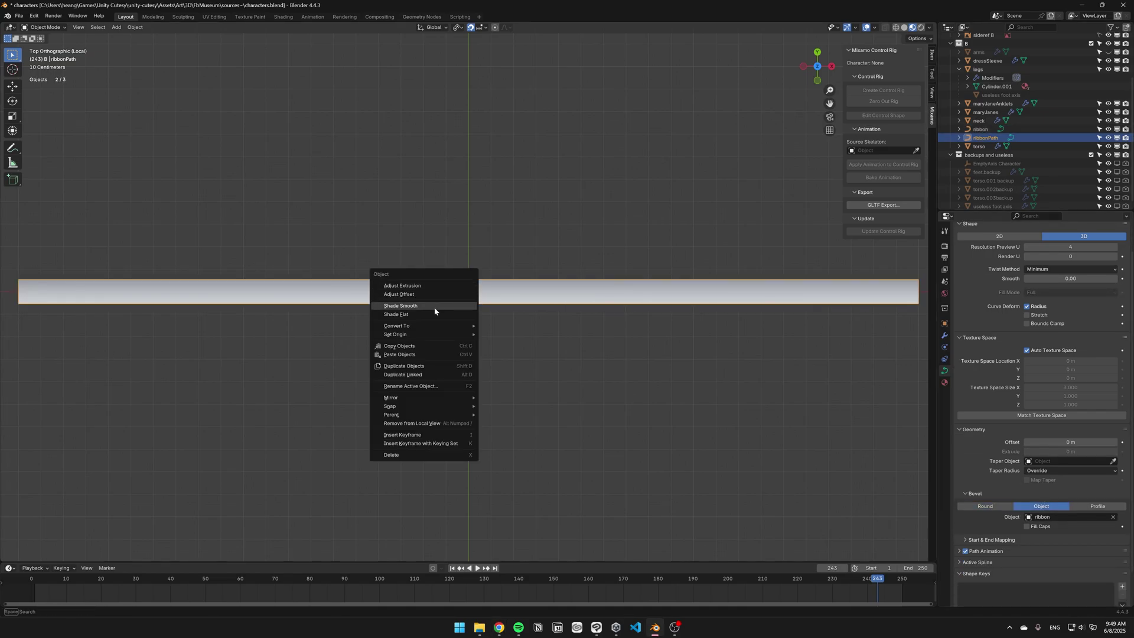
pyautogui.click(422, 305)
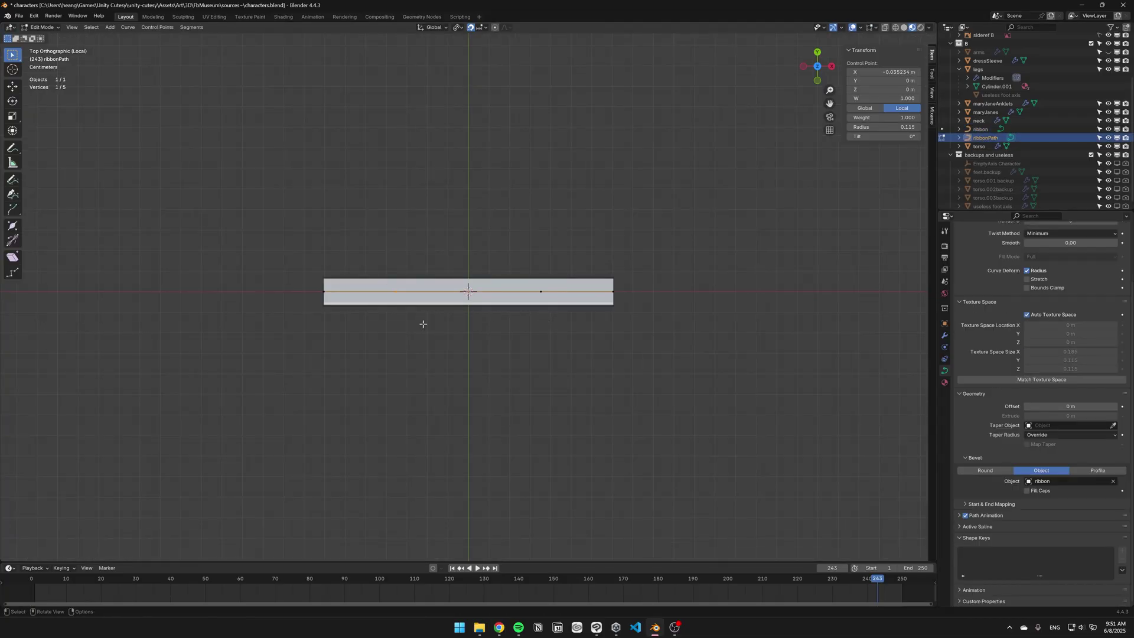
# Step: Move and extrude control points so the ribbon curls up into a closed loop
pyautogui.press('g')
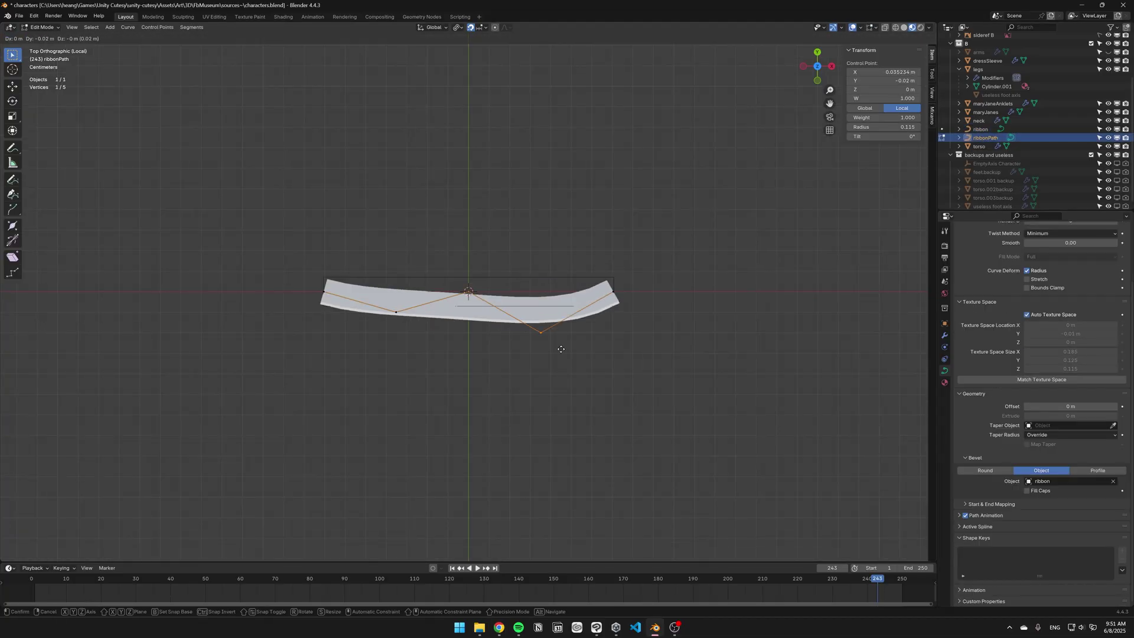
pyautogui.click(636, 308)
pyautogui.press('e')
pyautogui.click(613, 210)
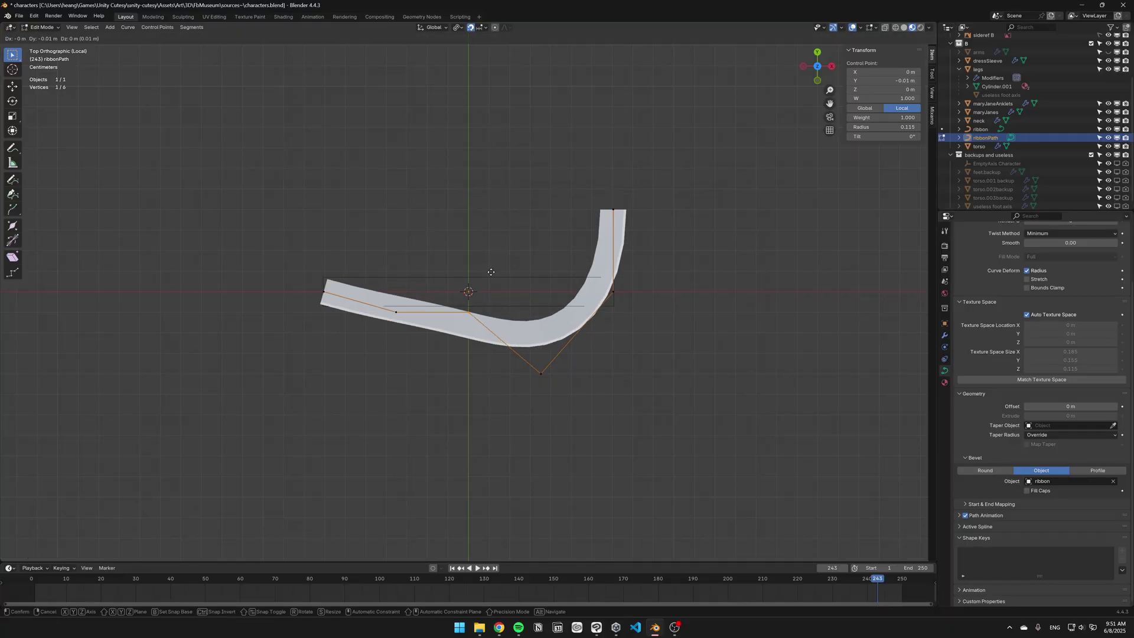
pyautogui.press('g')
pyautogui.click(617, 328)
pyautogui.press('g')
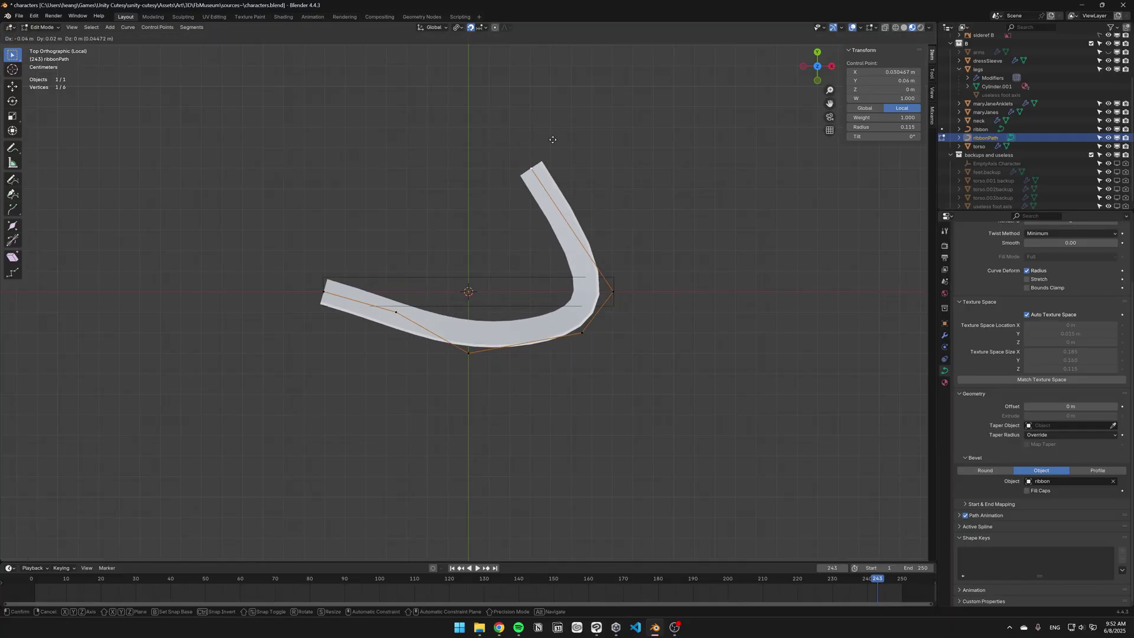
pyautogui.click(604, 124)
pyautogui.press('e')
pyautogui.click(355, 237)
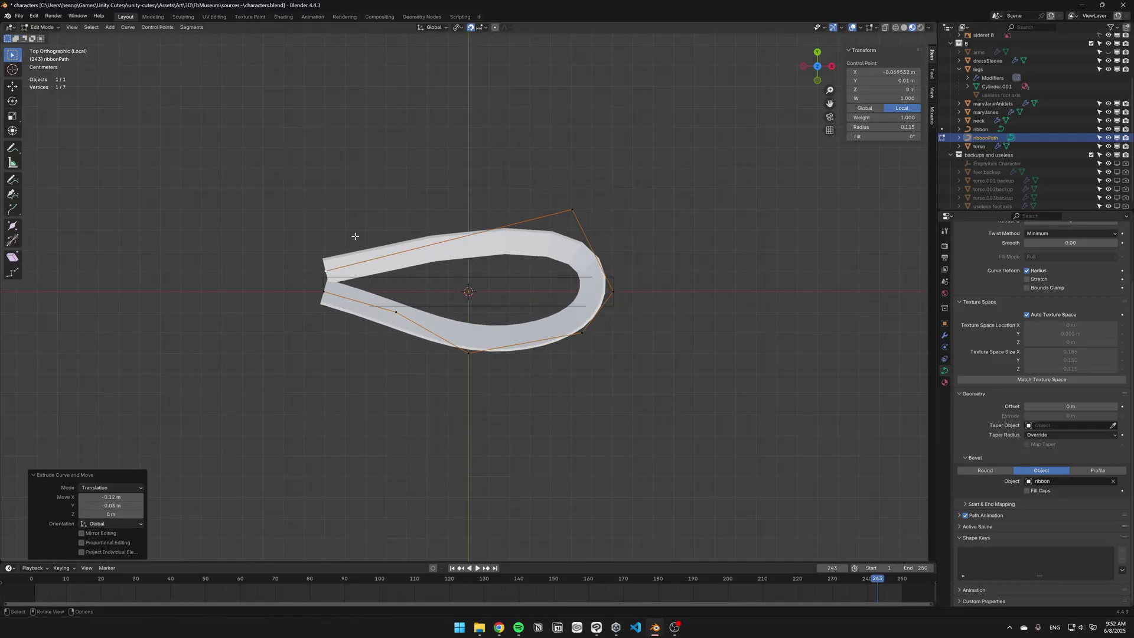
# Step: Thin the ribbon's tail control point with Alt+S and save the file
pyautogui.press('s')
pyautogui.scroll(-10, 410, 254)
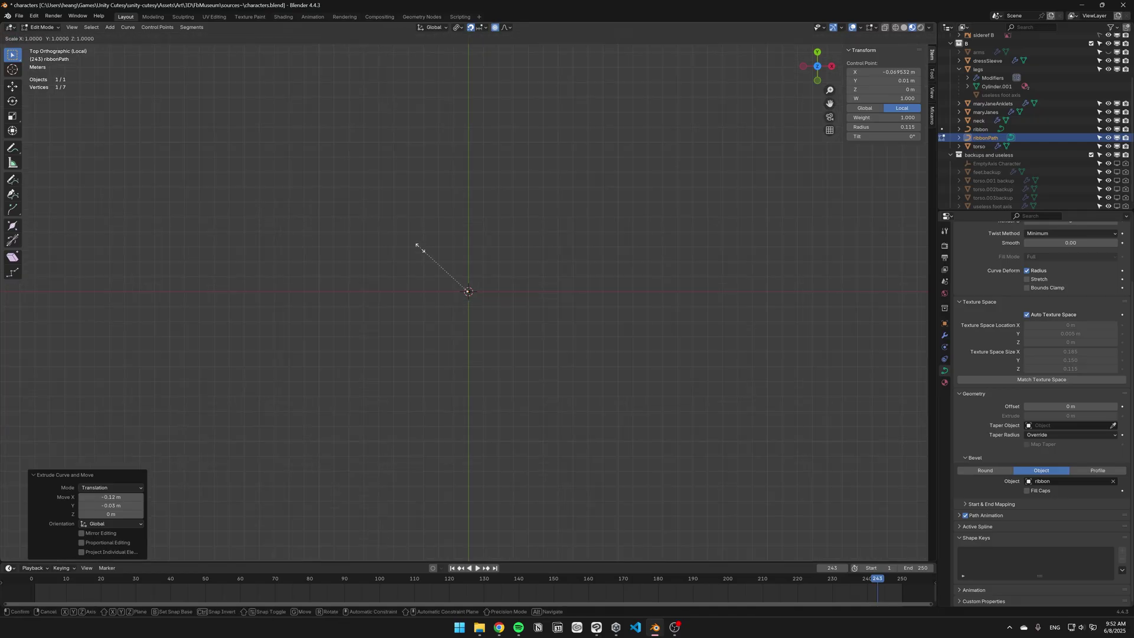
pyautogui.scroll(10, 429, 247)
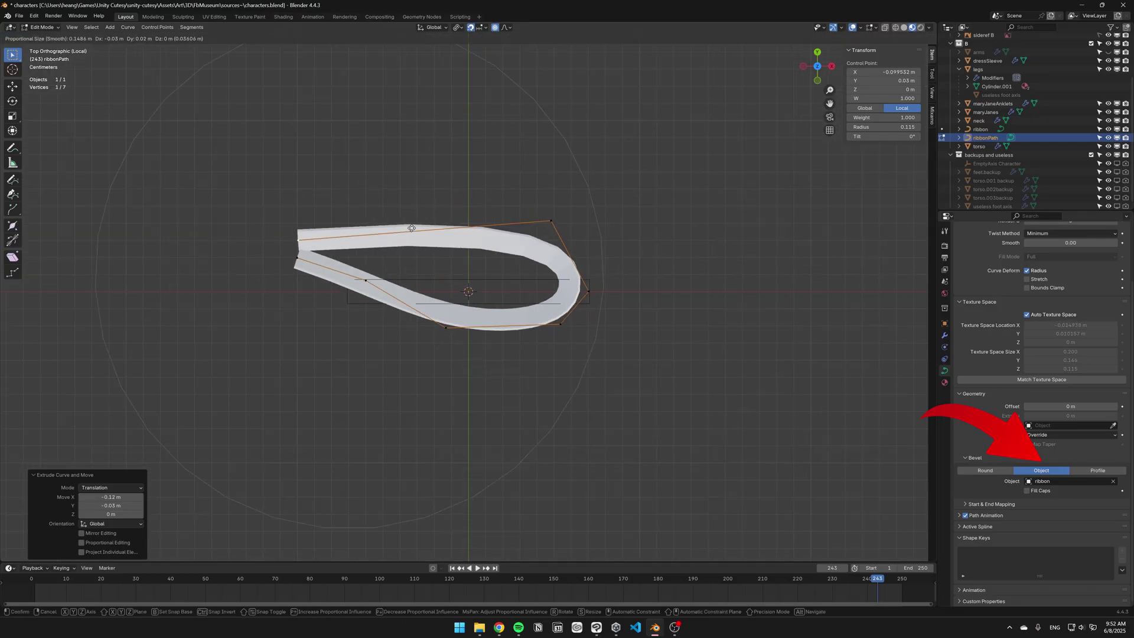
pyautogui.press('Escape')
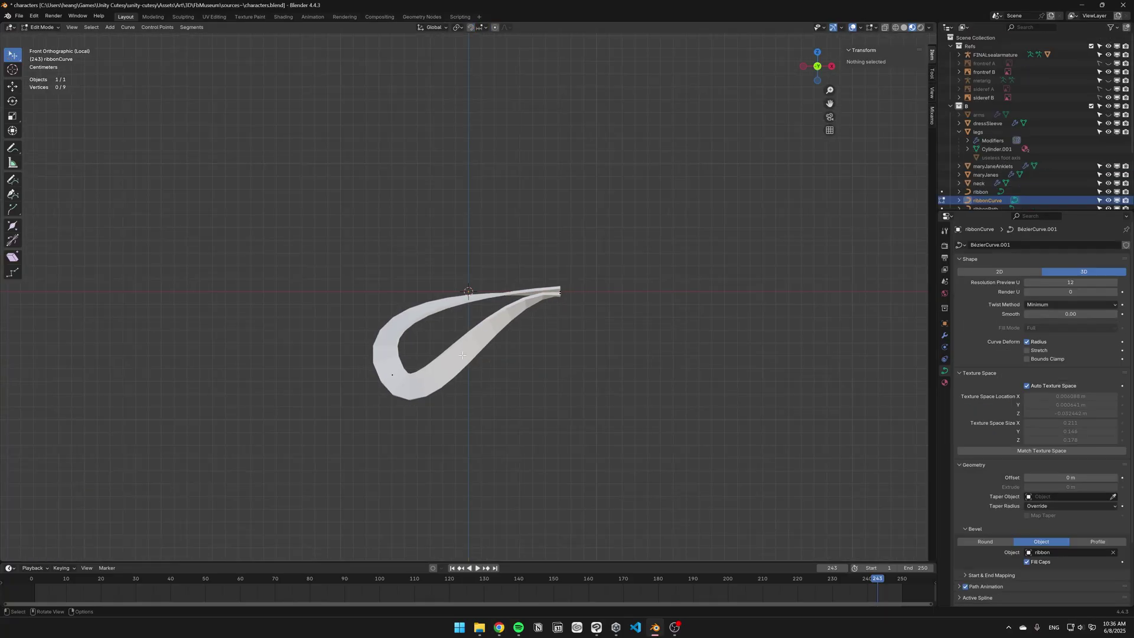
pyautogui.click(628, 291)
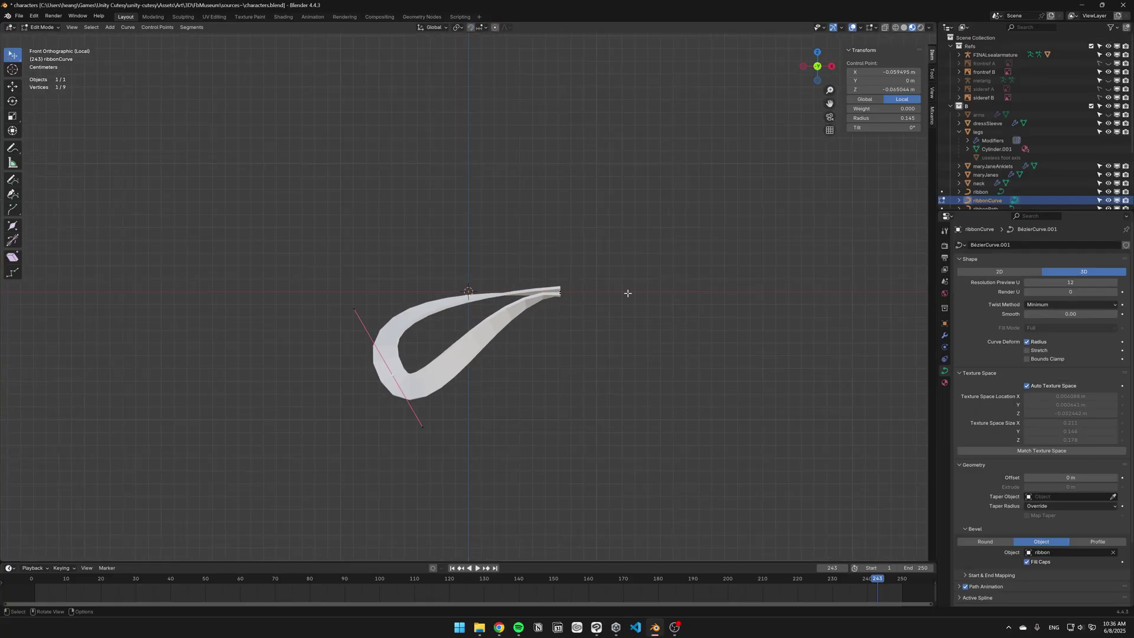
pyautogui.click(564, 290)
pyautogui.hotkey('alt', 's')
pyautogui.press('Escape')
pyautogui.hotkey('ctrl', 's')
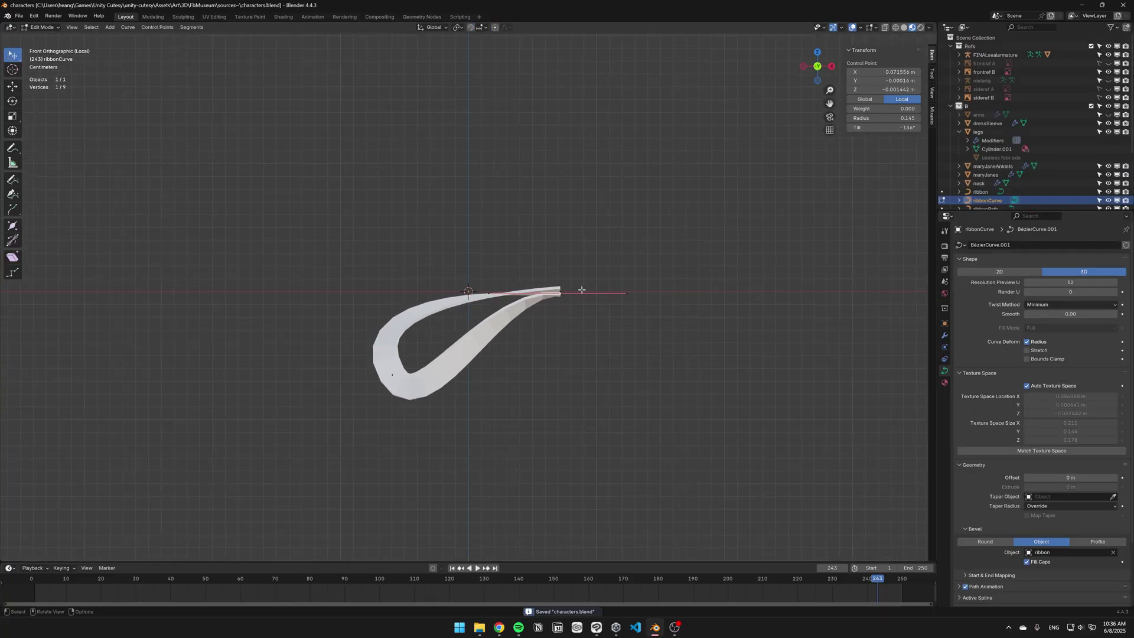
pyautogui.hotkey('alt', 's')
pyautogui.click(614, 275)
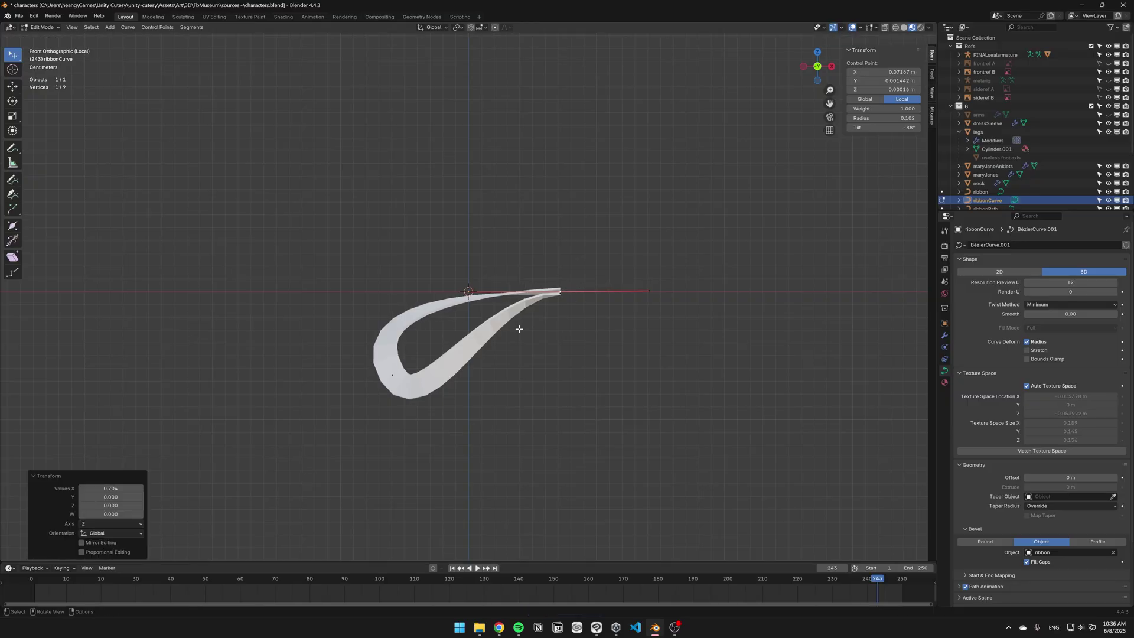
# Step: Duplicate the ribbon curve and reposition its handle and control point to loop the end
pyautogui.click(588, 267)
pyautogui.press('Tab')
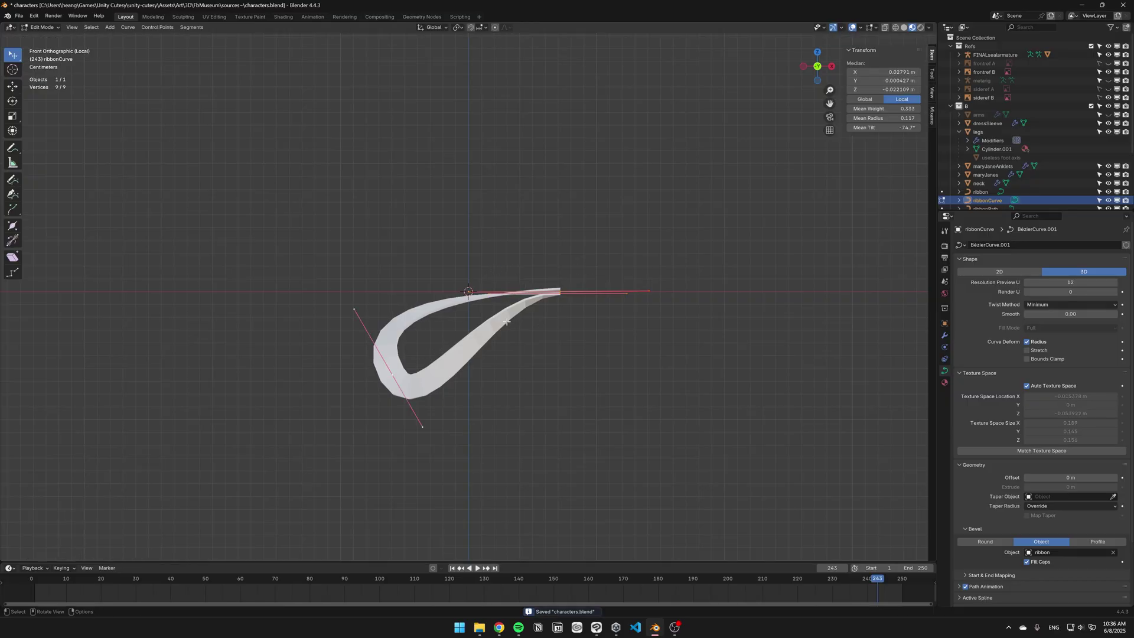
pyautogui.hotkey('shift', 'd')
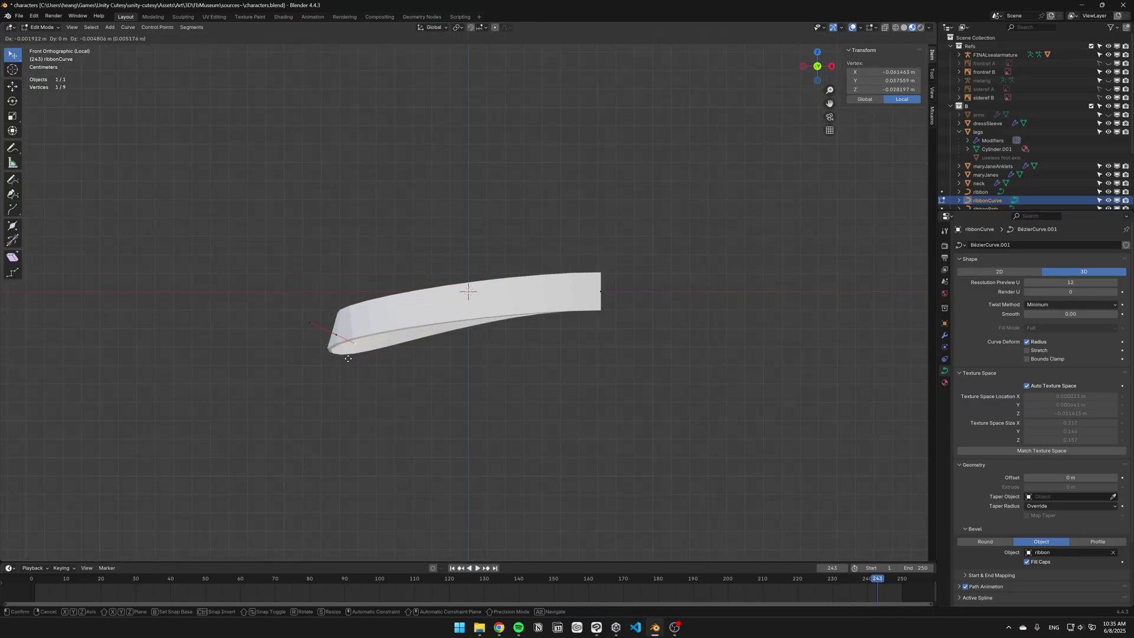
pyautogui.moveTo(330, 318); pyautogui.dragTo(357, 408)
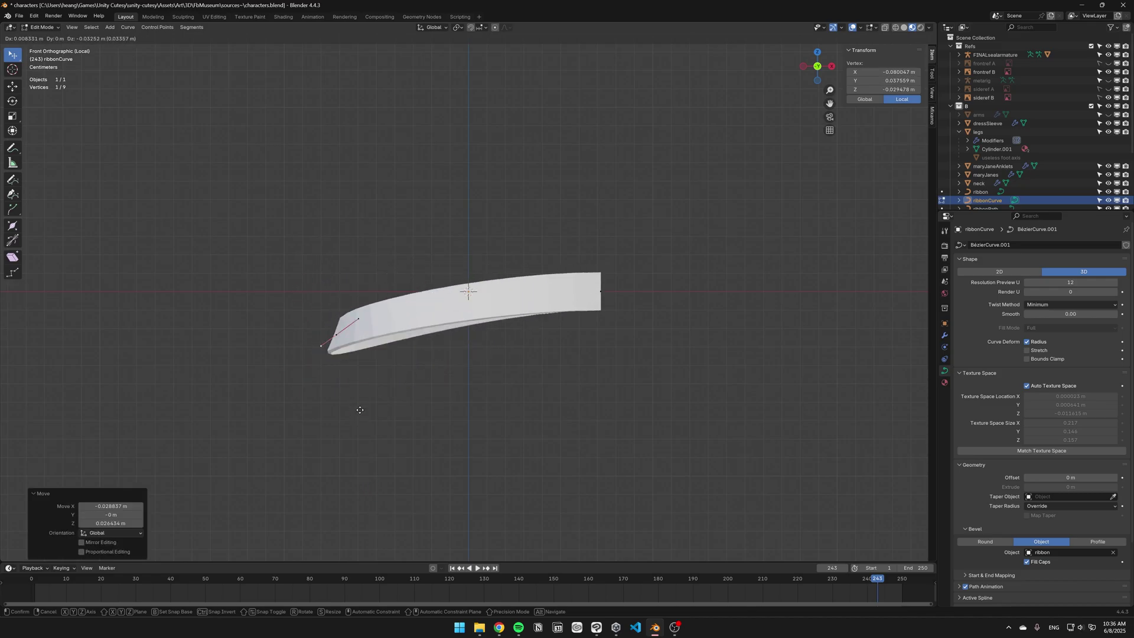
pyautogui.click(336, 335)
pyautogui.press('g')
pyautogui.click(334, 348)
pyautogui.press('g')
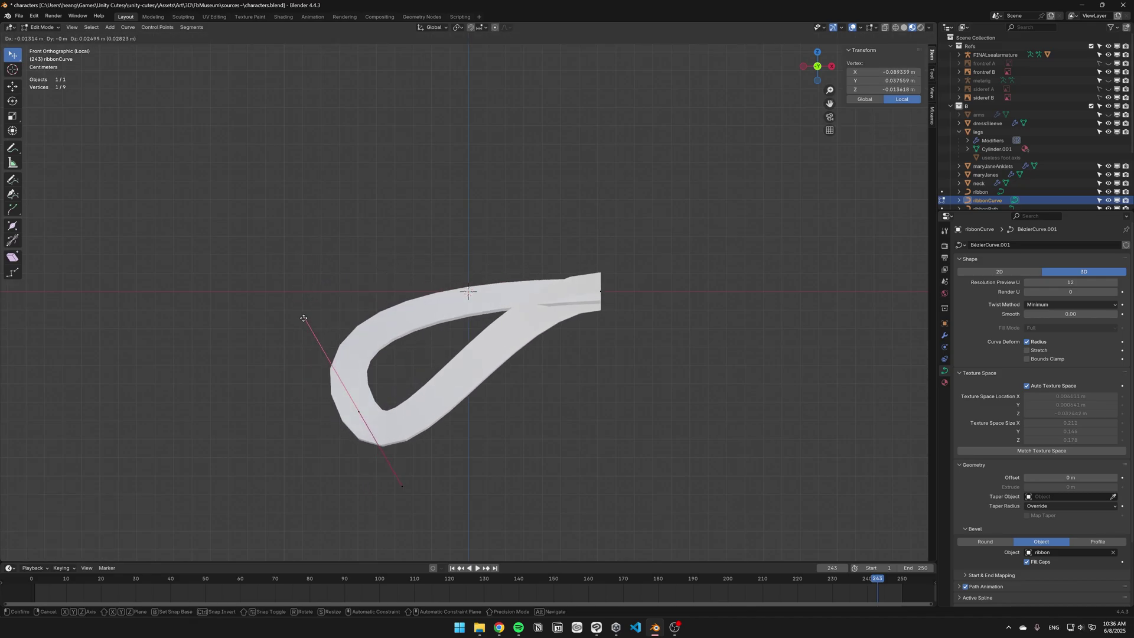
pyautogui.click(334, 347)
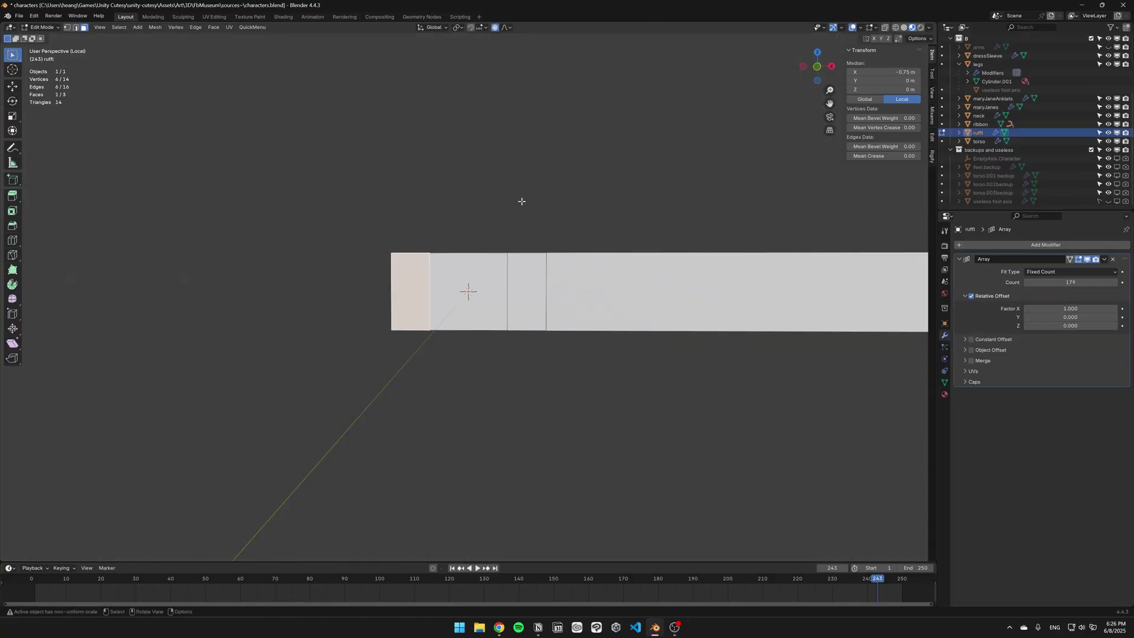
# Step: Enable the Mirror modifier's on-cage display while editing the torso mesh
pyautogui.press('KP_7')
pyautogui.press('Tab')
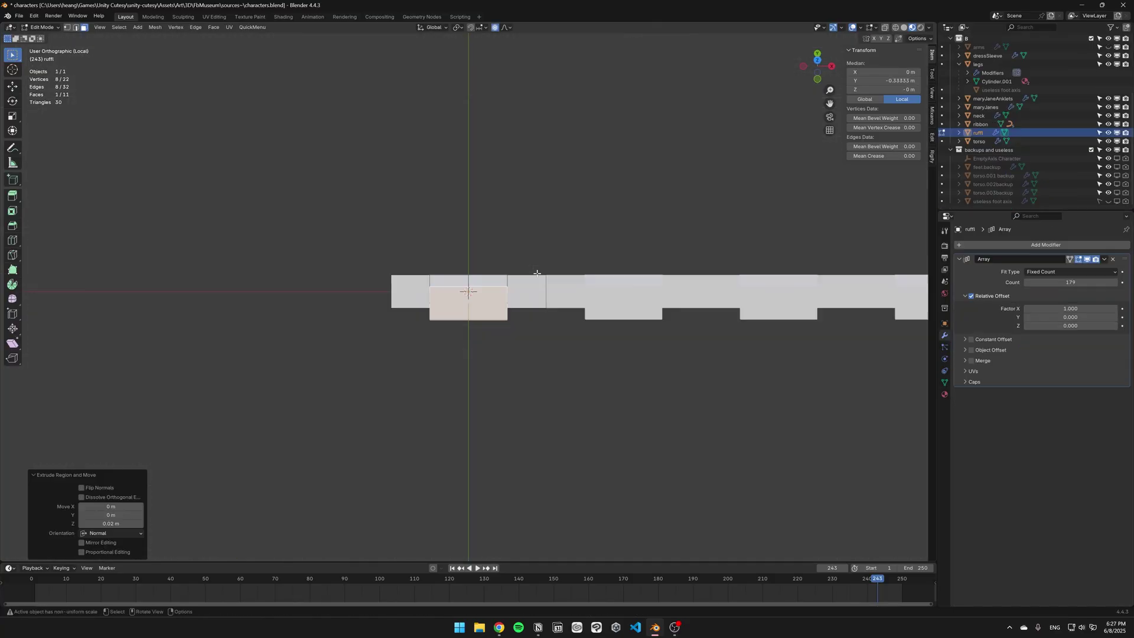
pyautogui.moveTo(534, 274); pyautogui.dragTo(471, 246, button='middle')
pyautogui.press('Tab')
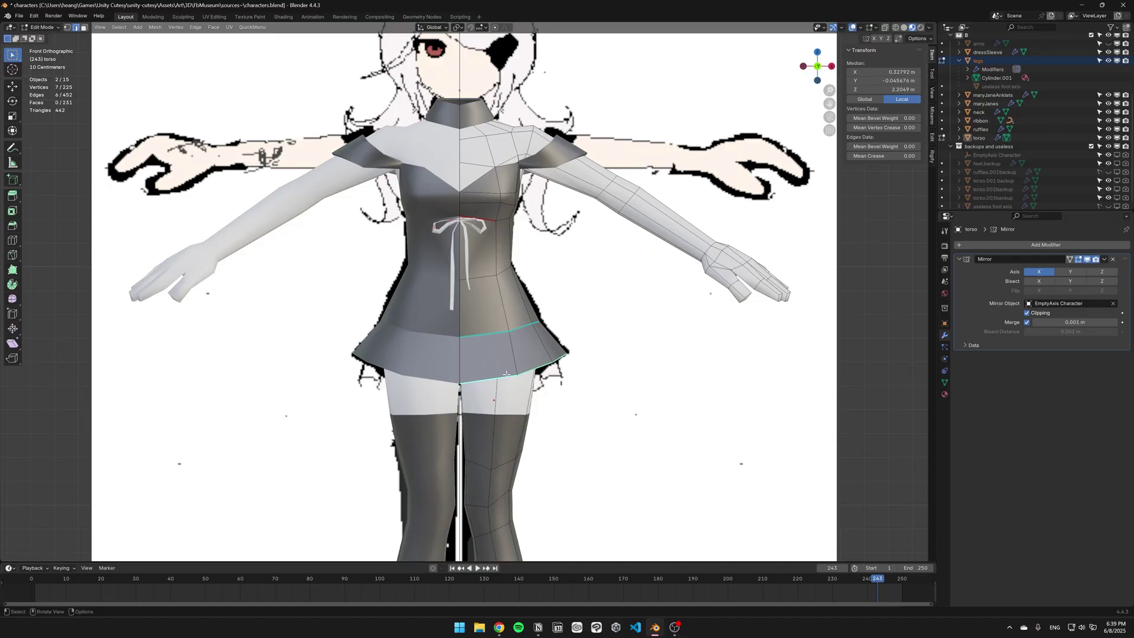
pyautogui.click(1069, 259)
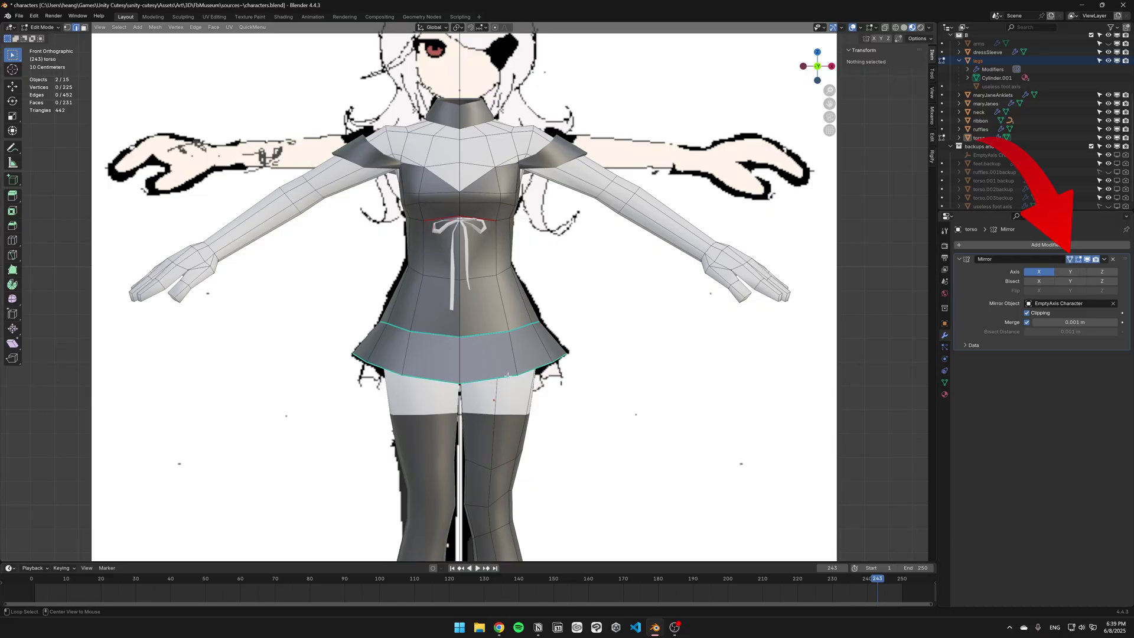
# Step: Duplicate the skirt hem edge loop, separate it into torso.001, and save
pyautogui.hotkey('shift', 'd')
pyautogui.rightClick(481, 354)
pyautogui.click(481, 354)
pyautogui.press('Tab')
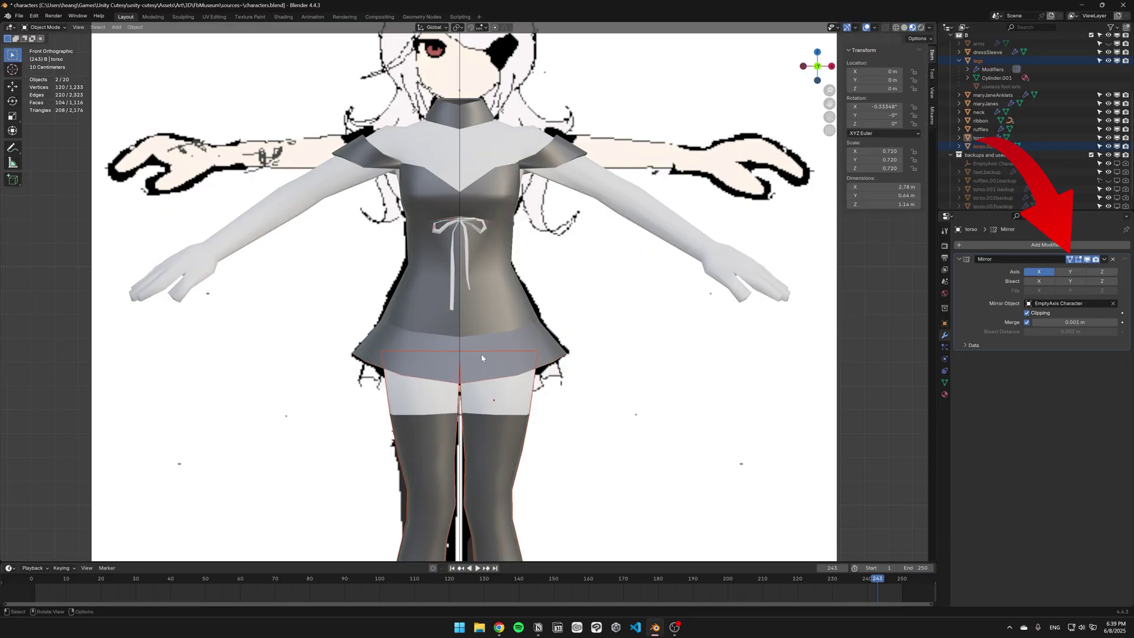
pyautogui.click(984, 146)
pyautogui.hotkey('ctrl', 's')
# Step: Rename torso.001 to skirtLine and convert it to a curve
pyautogui.press('F2')
pyautogui.write('skirtLine')
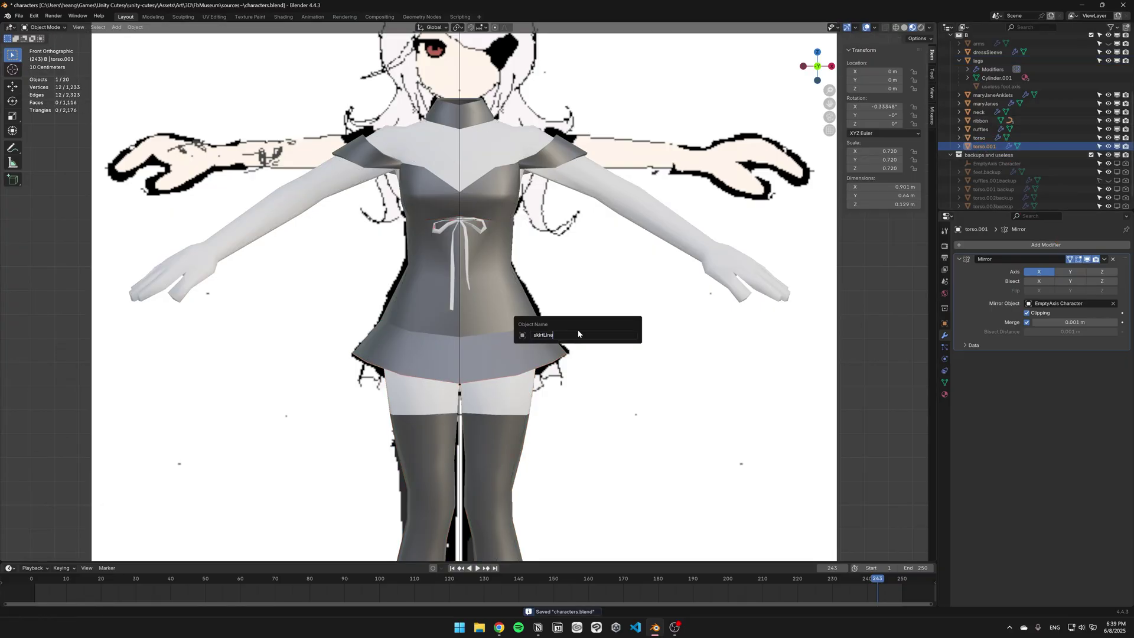
pyautogui.press('Return')
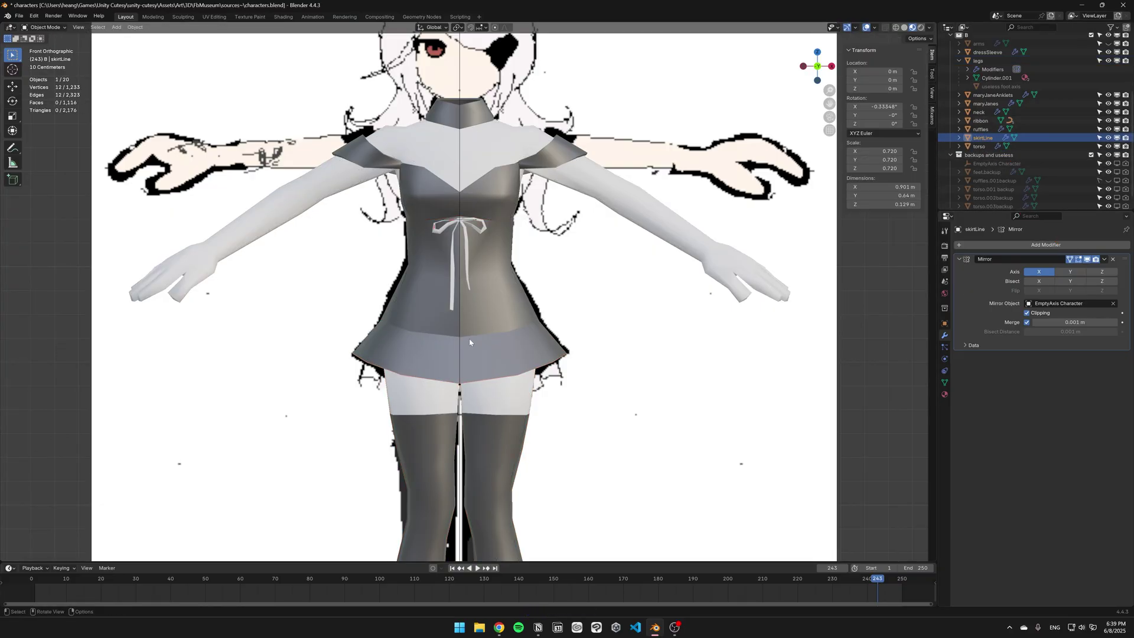
pyautogui.press('F3')
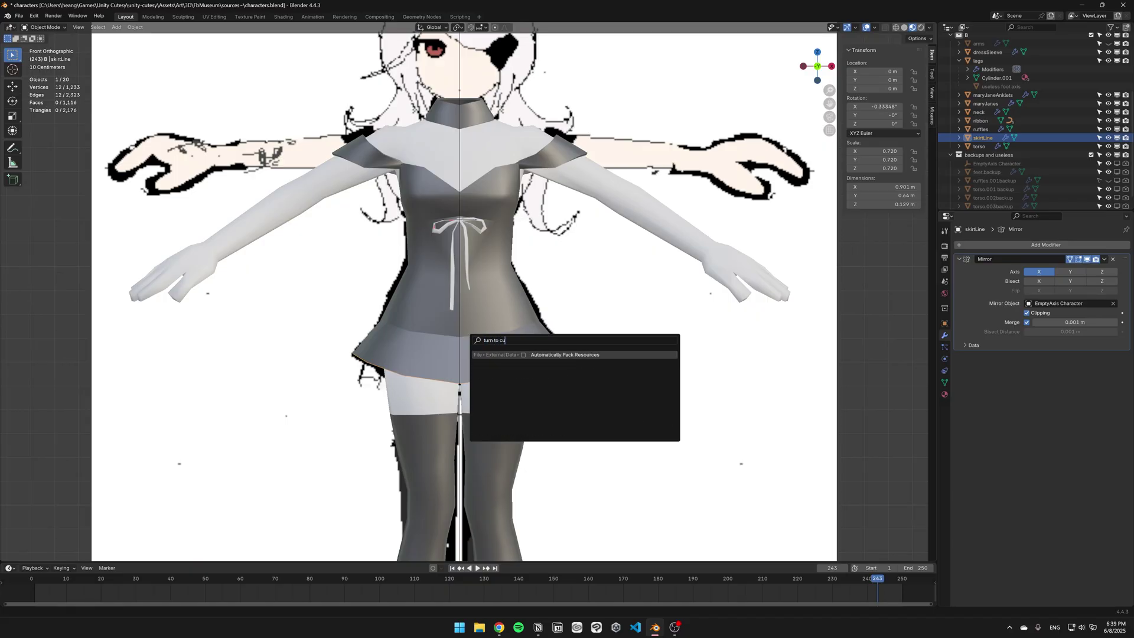
pyautogui.press('Return')
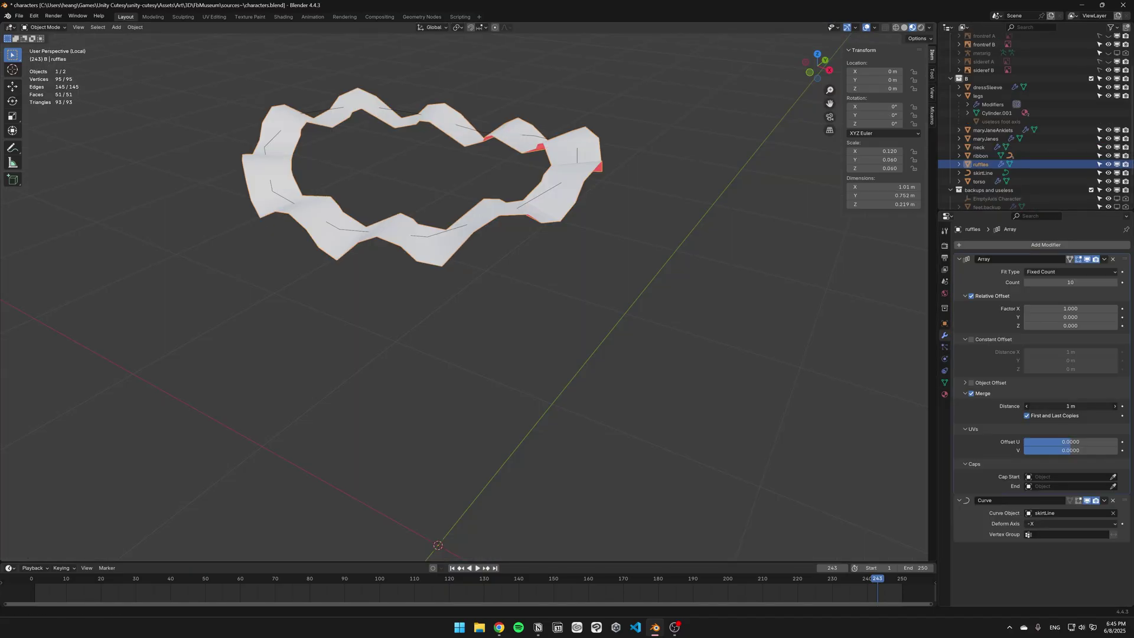
# Step: Set the array merge distance to 0.18 m and slightly resize the ruffle piece
pyautogui.moveTo(1070, 406); pyautogui.dragTo(1057, 406)
pyautogui.press('Tab')
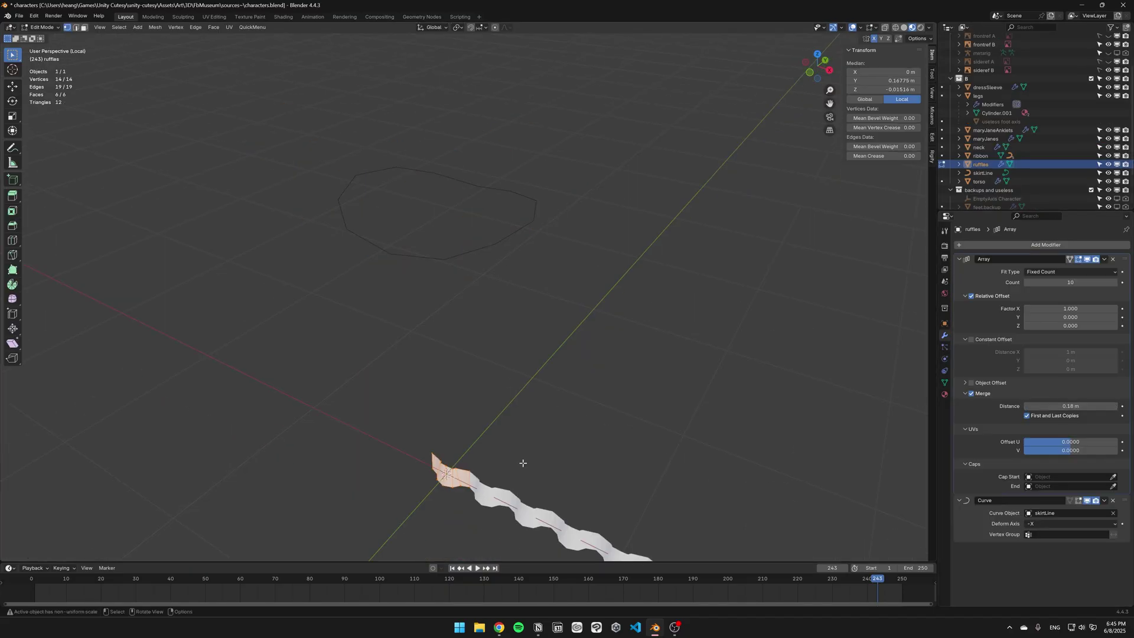
pyautogui.press('s')
pyautogui.click(524, 465)
pyautogui.press('Tab')
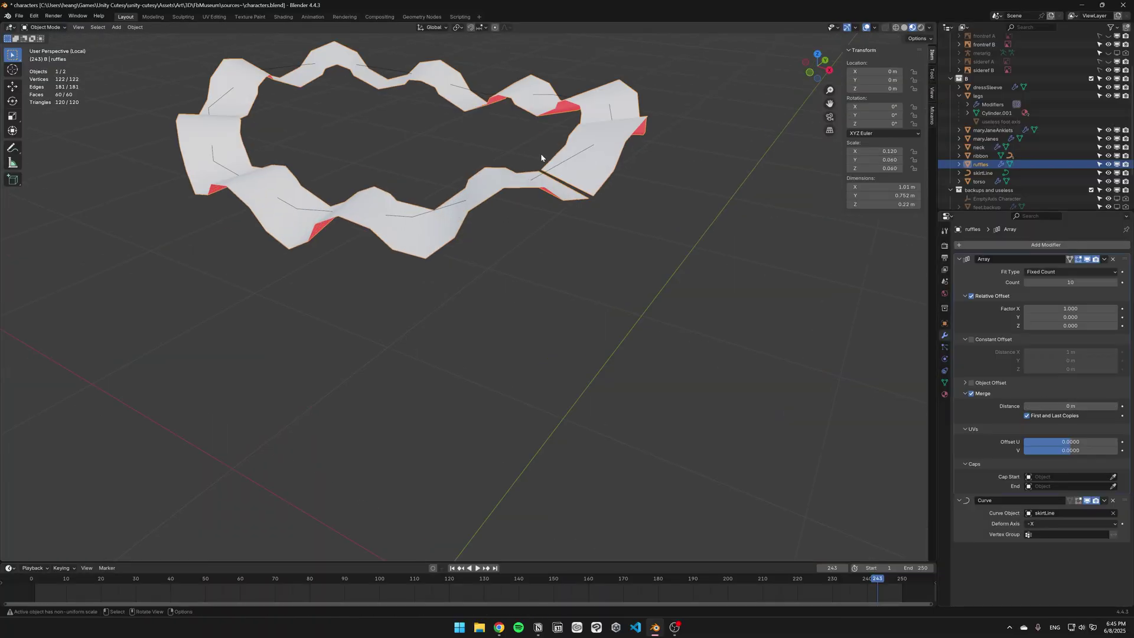
# Step: Enable Merge on the array copies and resize the ruffle piece again
pyautogui.click(971, 394)
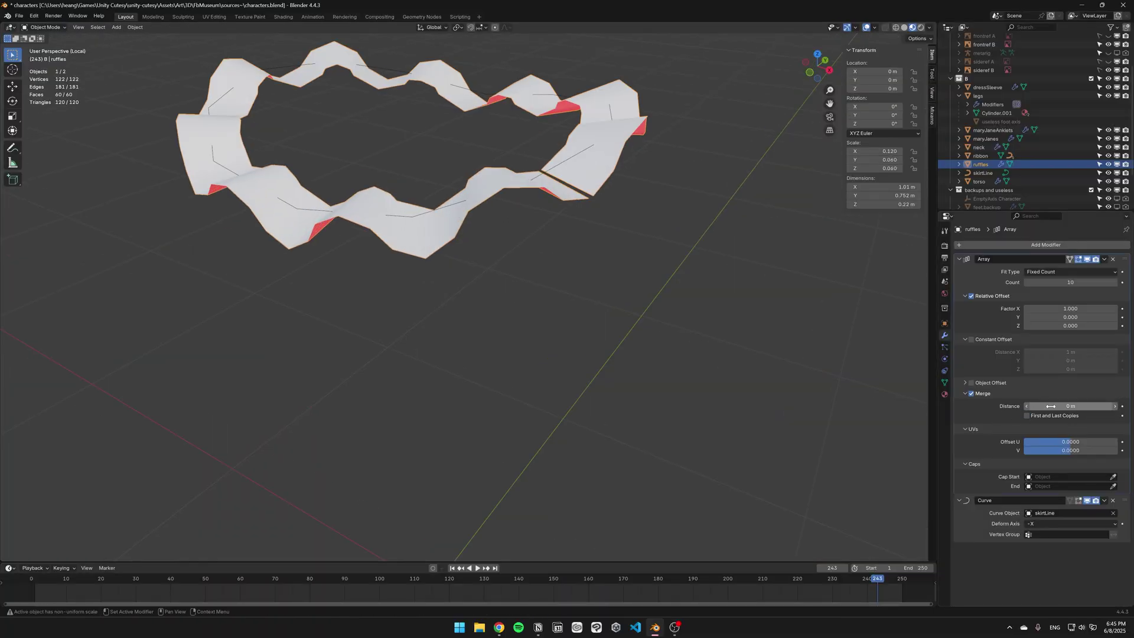
pyautogui.press('Tab')
pyautogui.press('s')
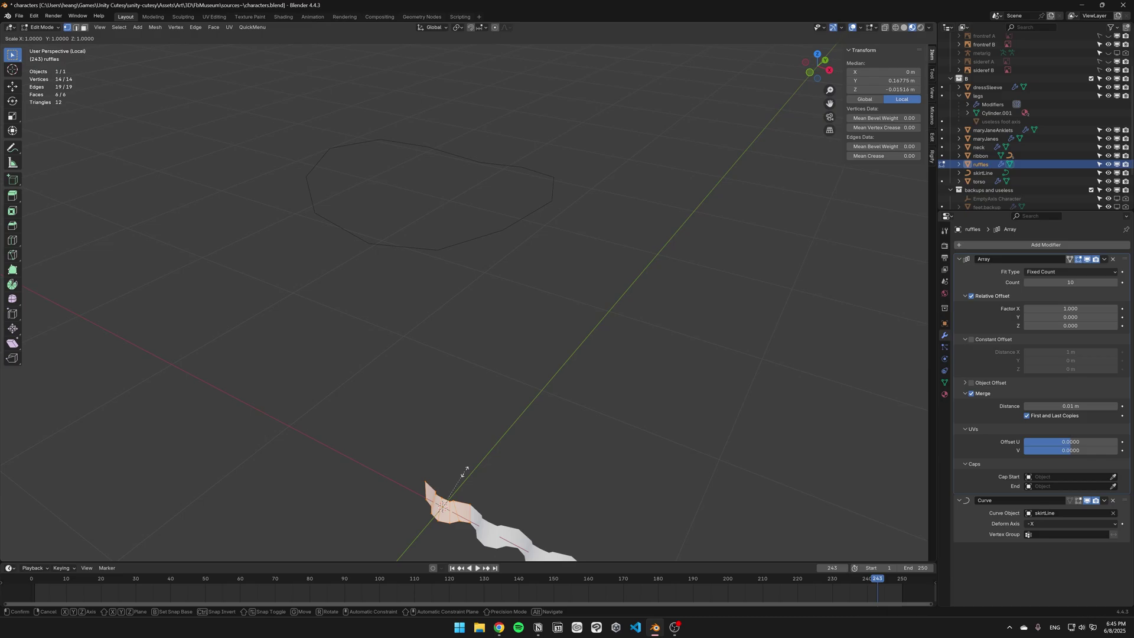
pyautogui.press('Escape')
pyautogui.press('s')
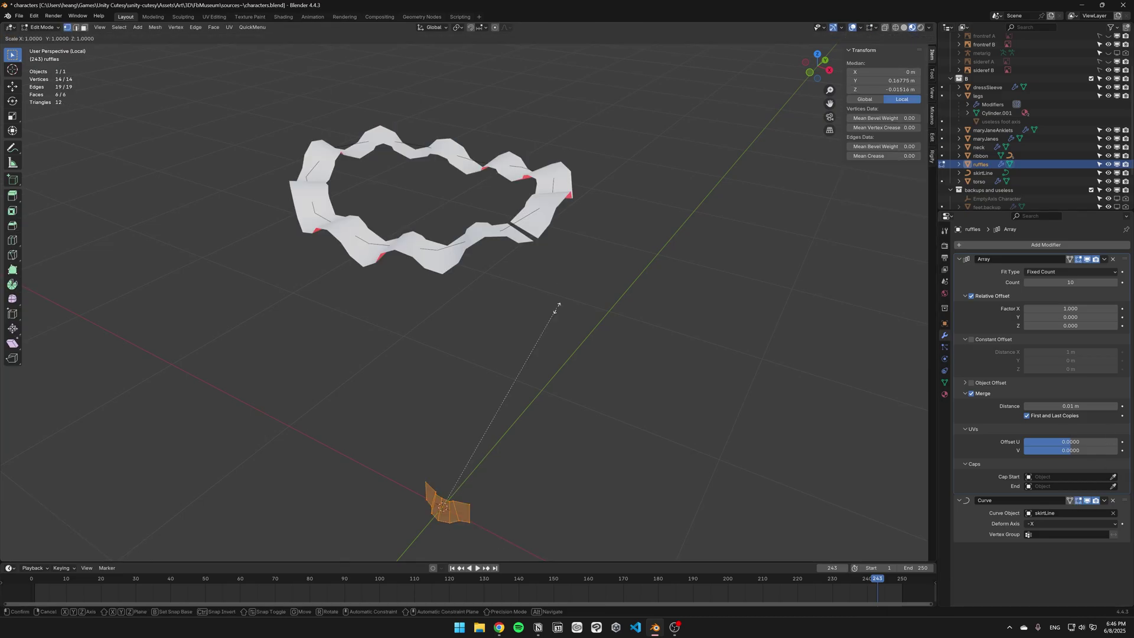
pyautogui.click(558, 307)
pyautogui.press('Tab')
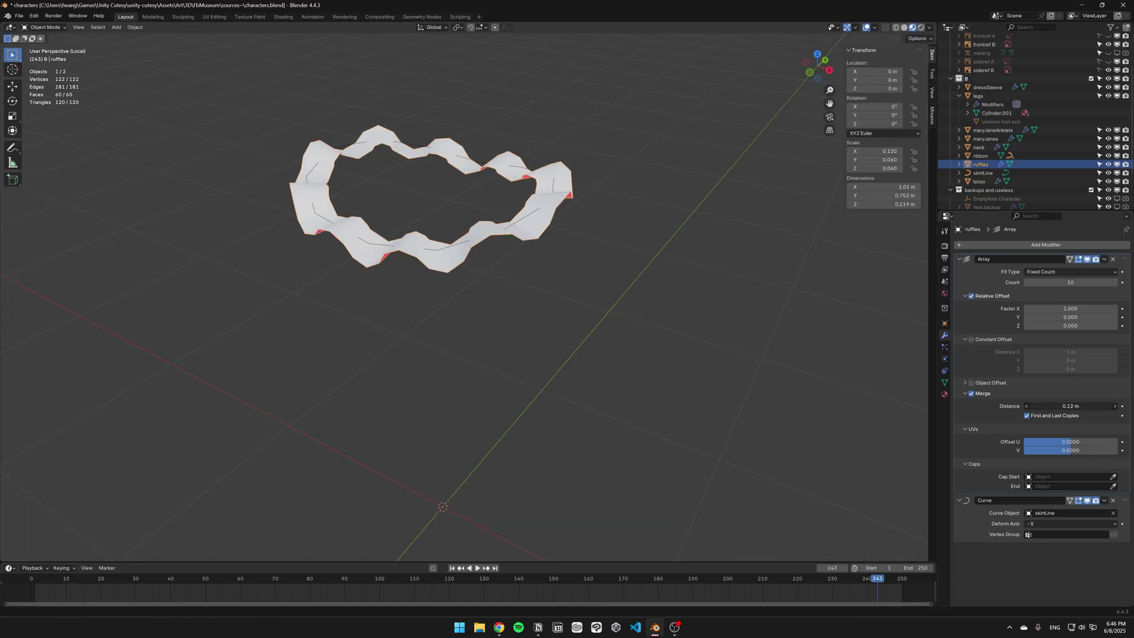
# Step: Rotate the ruffle piece around X and inspect the ring from above
pyautogui.scroll(5, 660, 468)
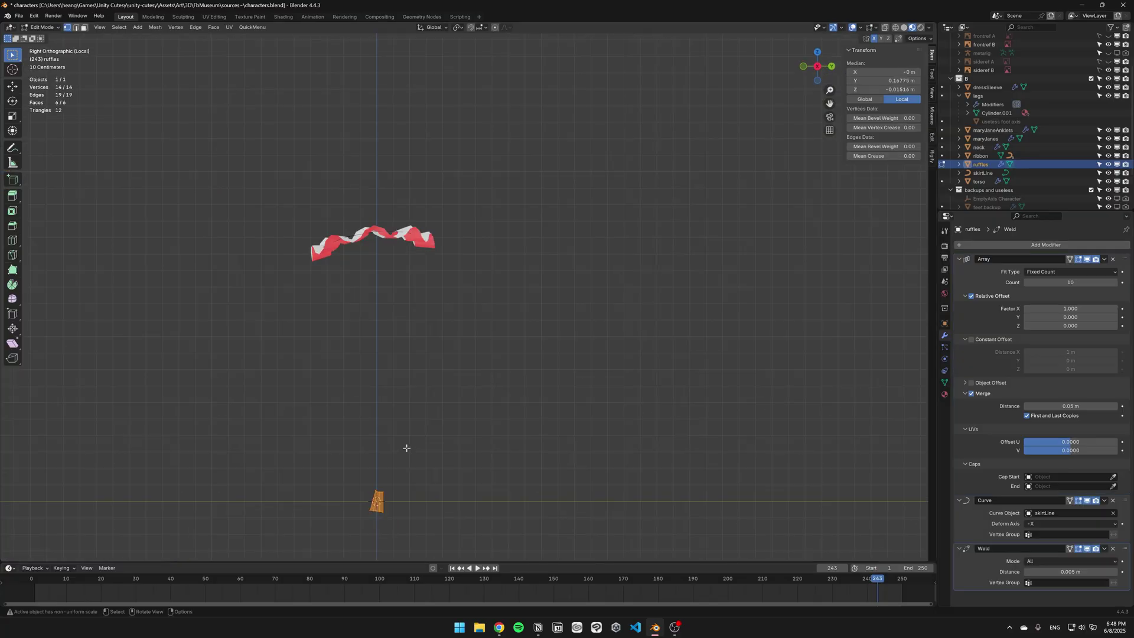
pyautogui.press('r')
pyautogui.press('x')
pyautogui.click(401, 511)
pyautogui.moveTo(416, 499); pyautogui.dragTo(483, 367, button='middle')
# Step: Change the pivot point and shrink the skirt hem loop to 0.953
pyautogui.click(458, 28)
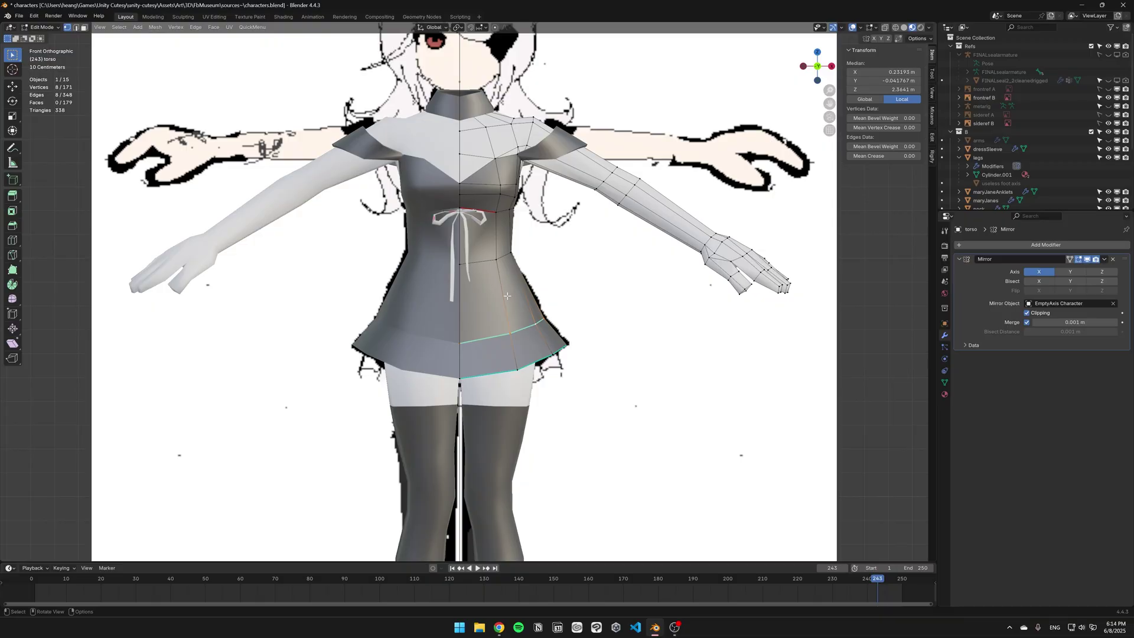
pyautogui.press('s')
pyautogui.click(556, 313)
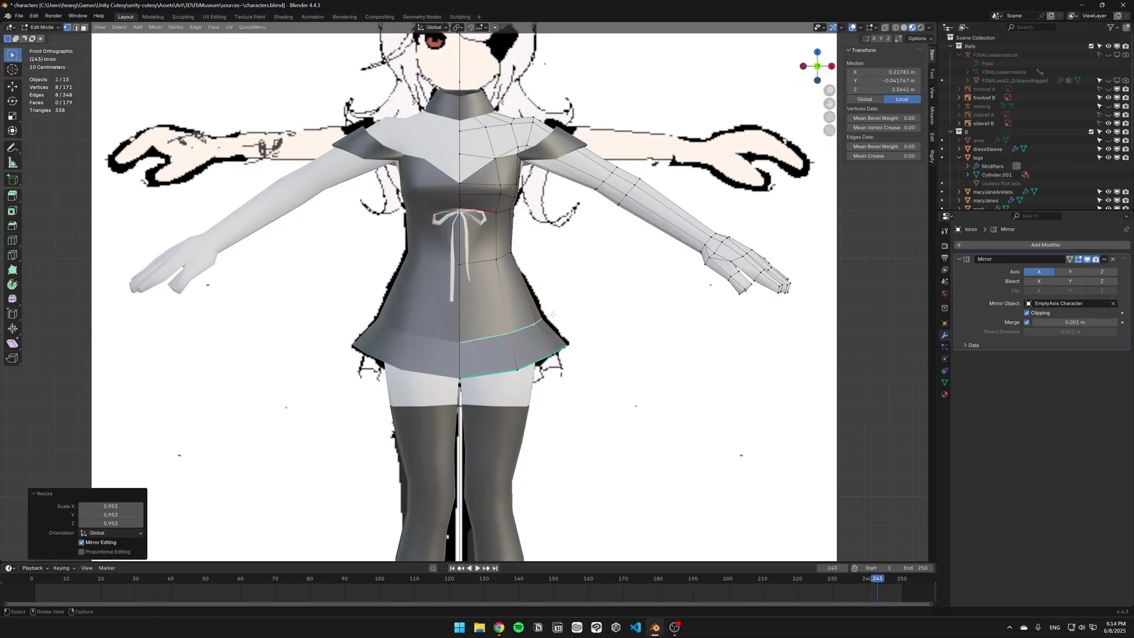
# Step: Proportionally move the chest vertices to round out the chest
pyautogui.press('g')
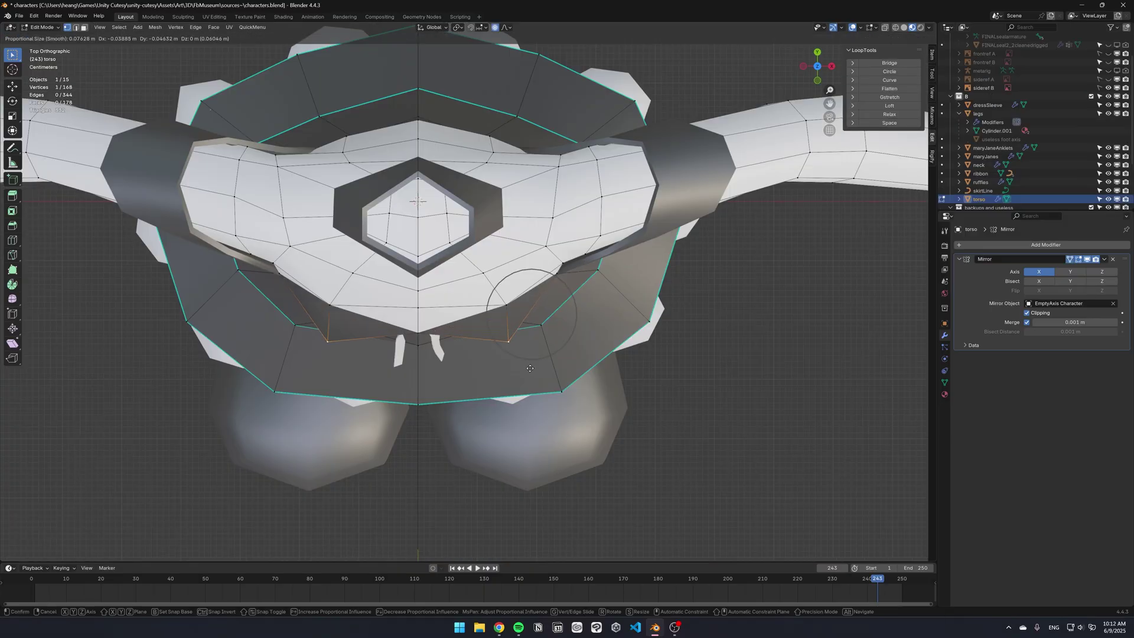
pyautogui.click(529, 367)
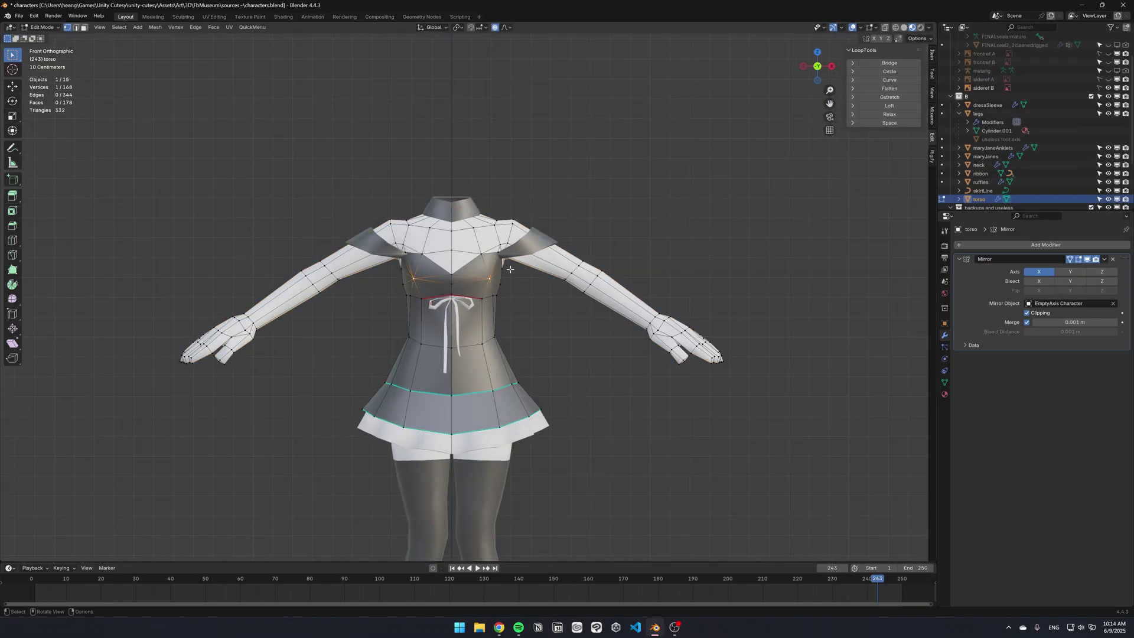
pyautogui.press('g')
pyautogui.click(491, 277)
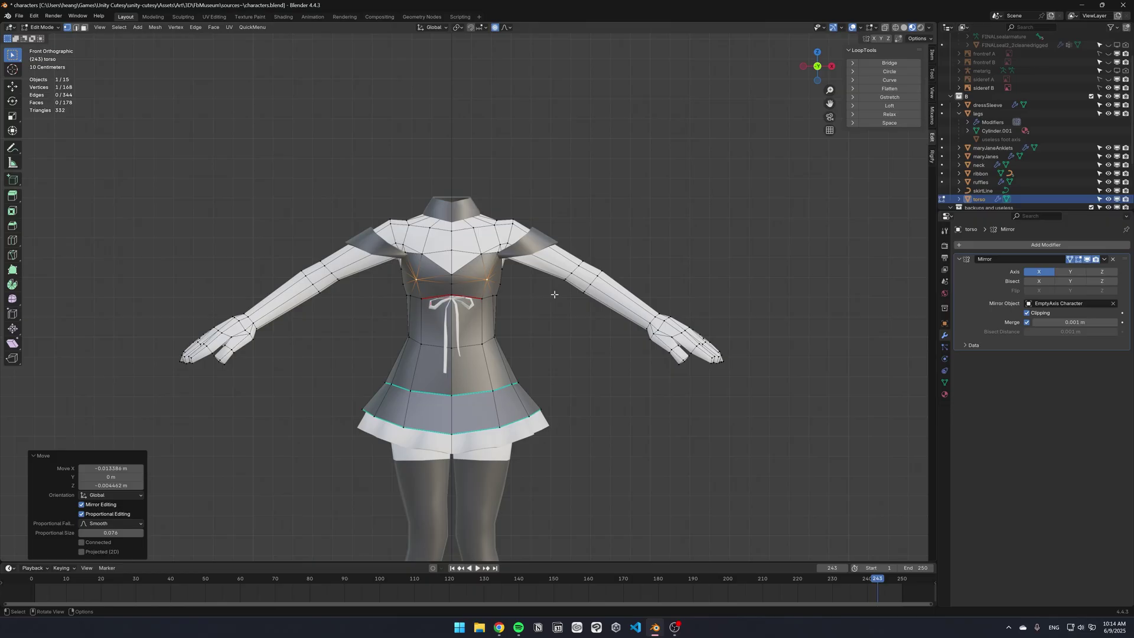
pyautogui.press('KP_7')
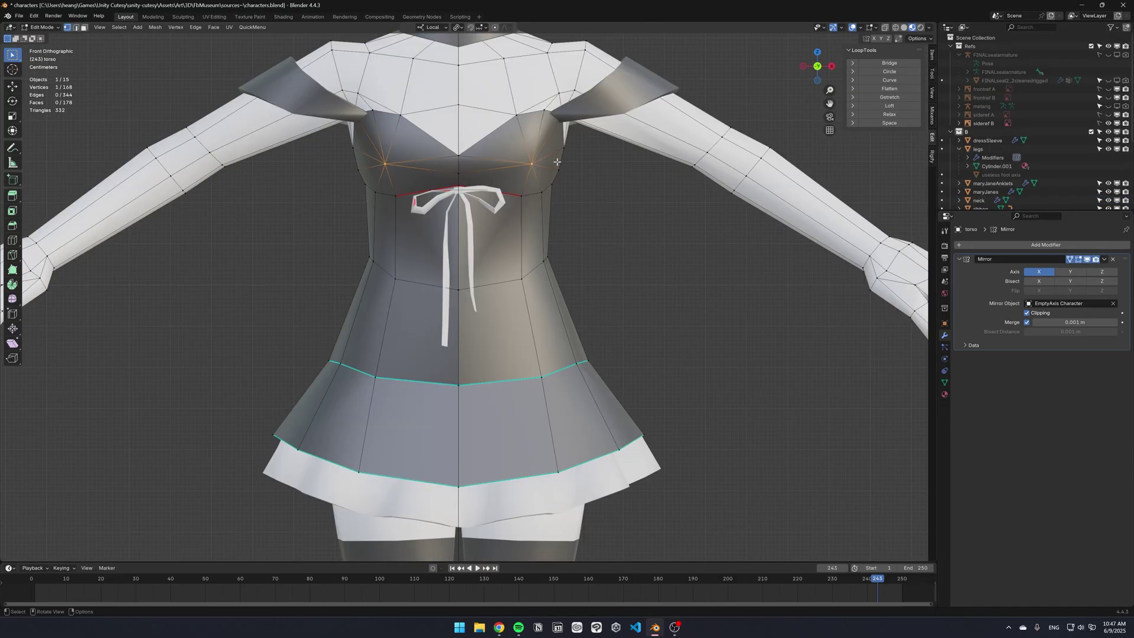
# Step: Bevel the chest vertices and poke the resulting faces
pyautogui.hotkey('ctrl', 'shift', 'b')
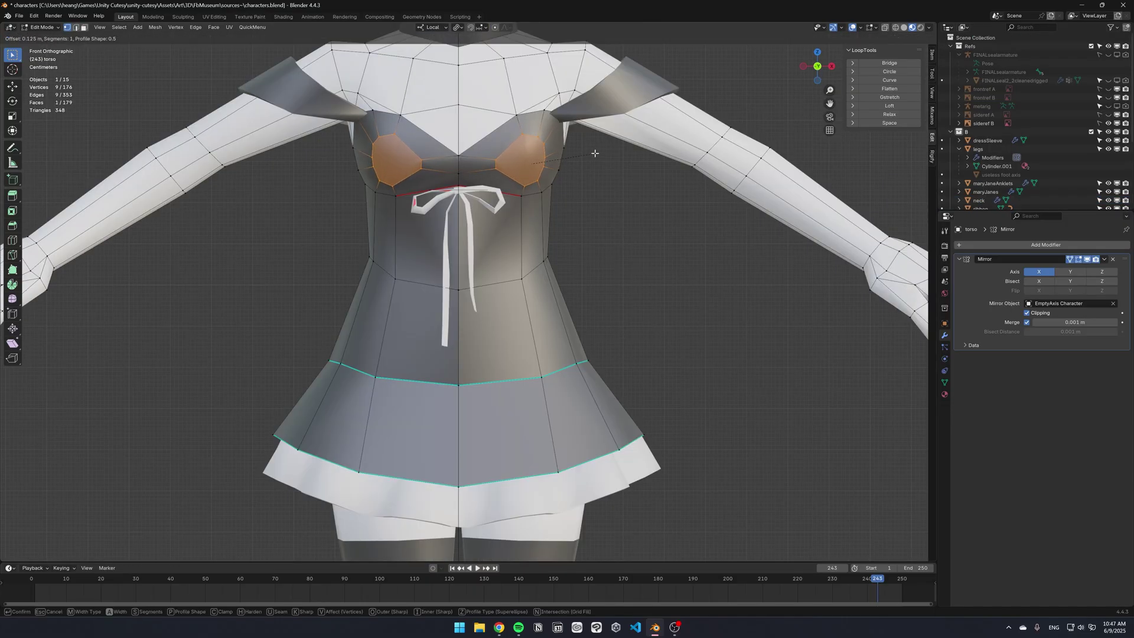
pyautogui.click(595, 153)
pyautogui.click(213, 28)
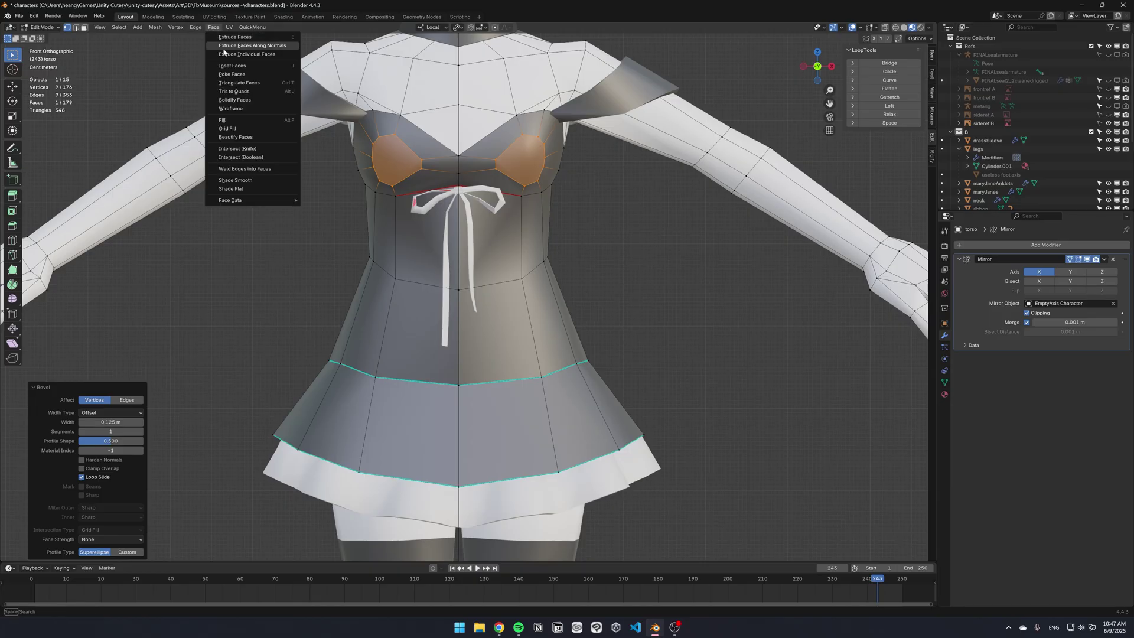
pyautogui.click(251, 75)
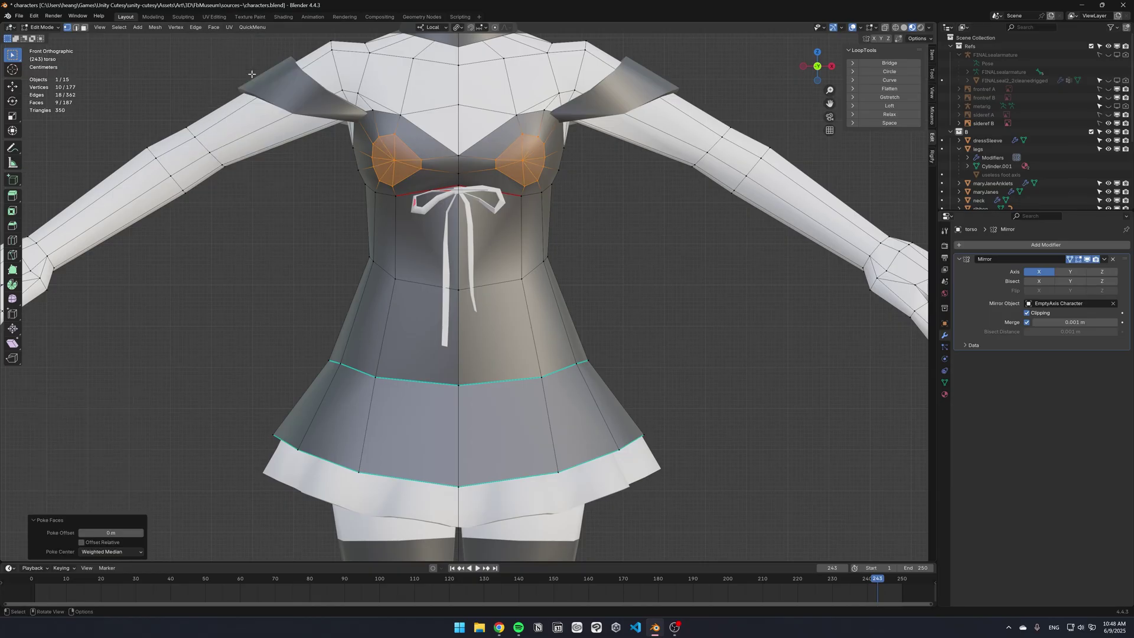
pyautogui.hotkey('alt', 'a')
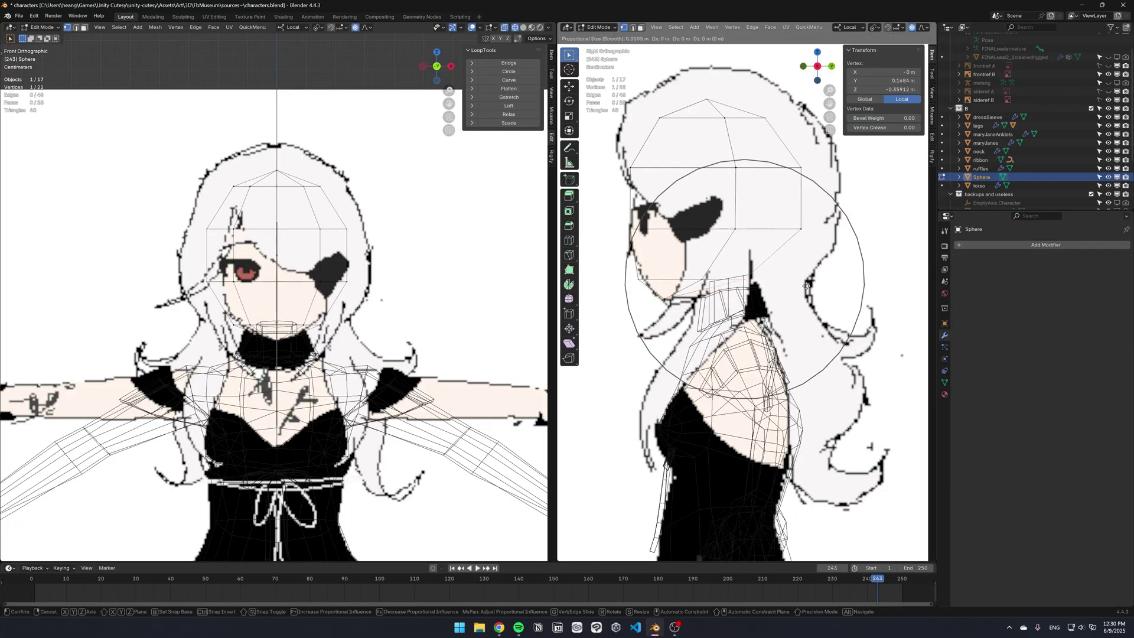
# Step: Raise the head-top edge along local Y and mark it sharp
pyautogui.click(832, 278)
pyautogui.click(632, 167)
pyautogui.keyDown('shift'); pyautogui.click(660, 118); pyautogui.keyUp('shift')
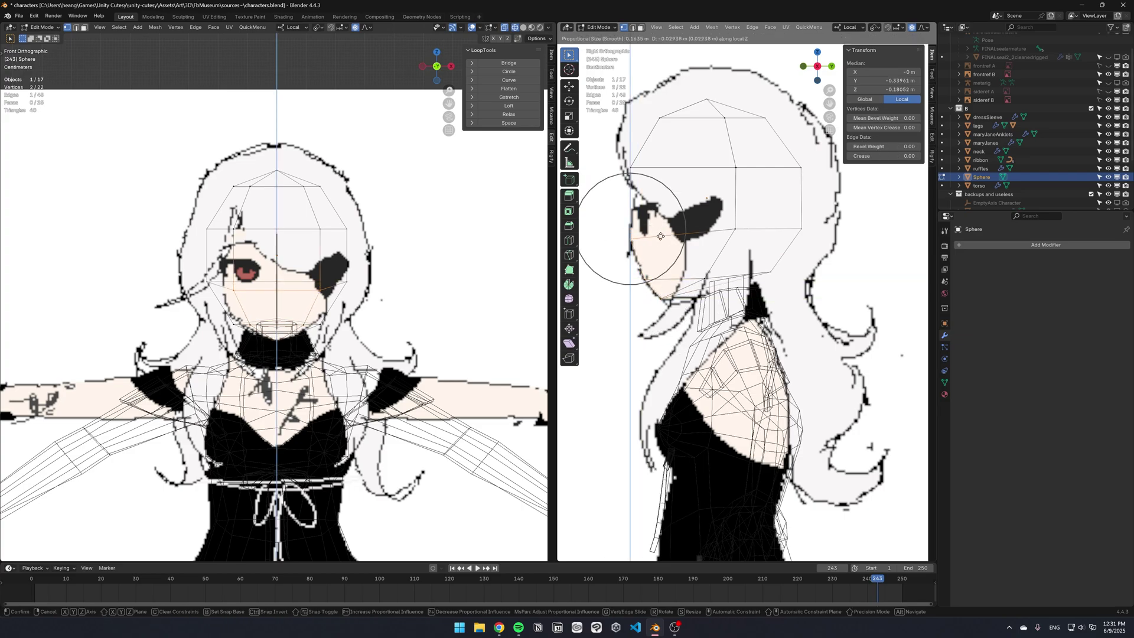
pyautogui.press('g')
pyautogui.press('y')
pyautogui.scroll(-3, 692, 179)
pyautogui.click(847, 285)
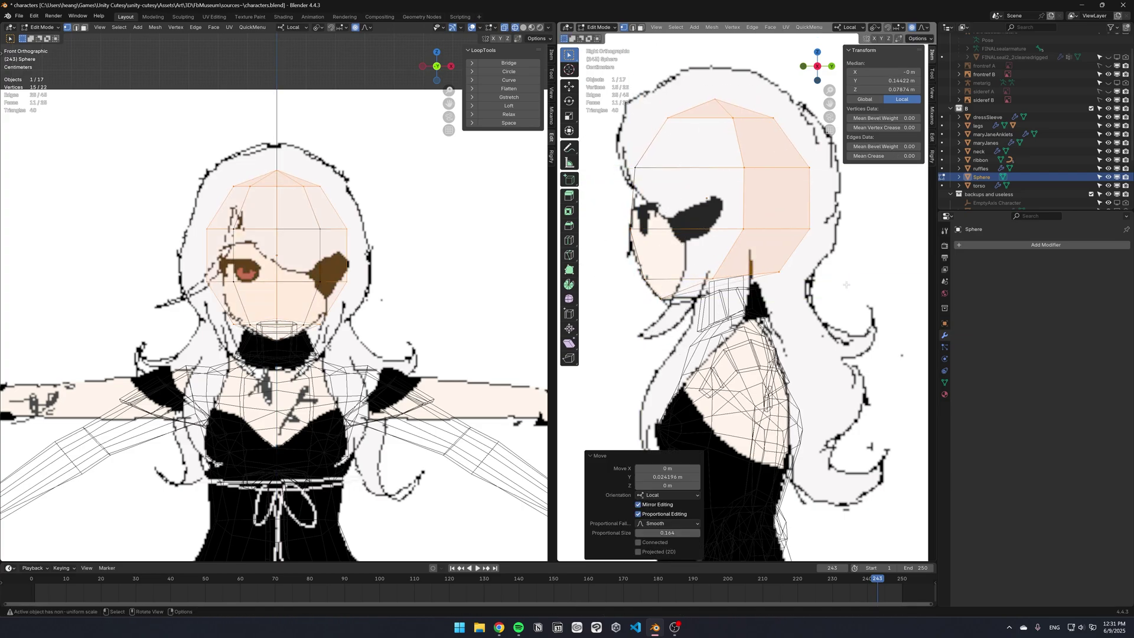
pyautogui.press('2')
pyautogui.hotkey('alt', 'z')
# Step: Run LoopTools Relax on the selected head edge loops
pyautogui.moveTo(696, 247); pyautogui.dragTo(700, 413, button='middle')
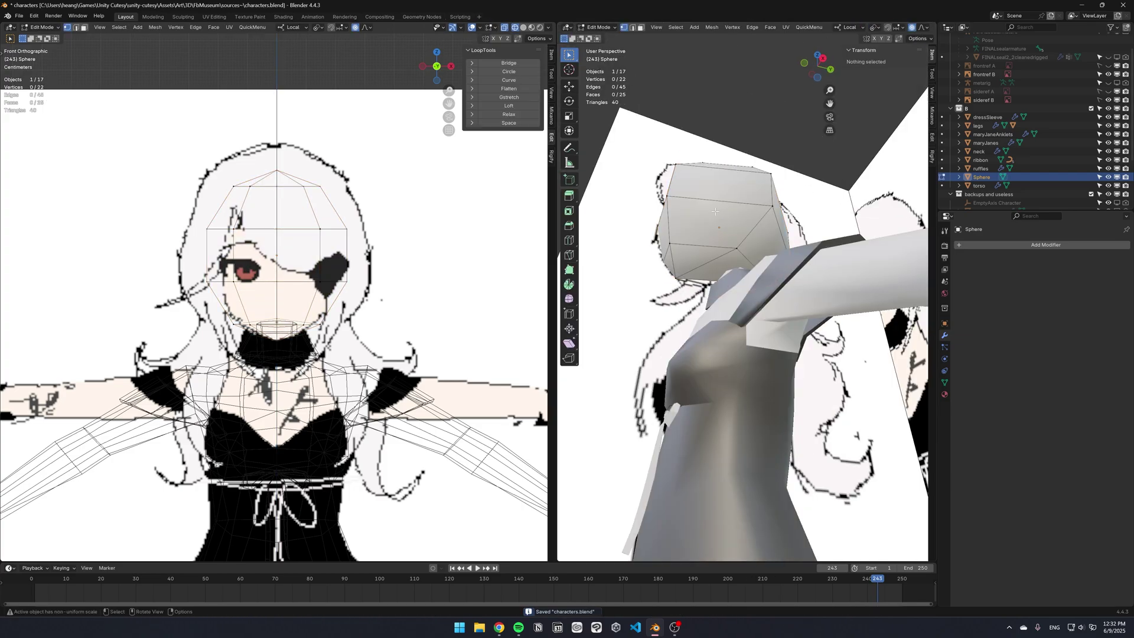
pyautogui.scroll(-2, 701, 459)
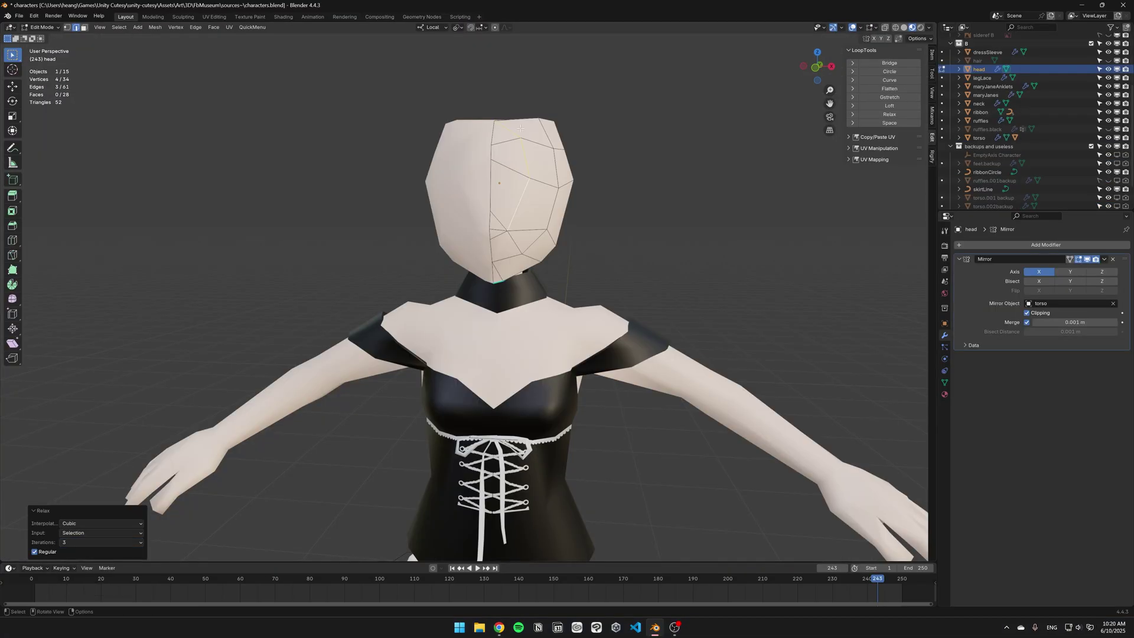
pyautogui.scroll(-2, 628, 152)
pyautogui.moveTo(627, 152); pyautogui.dragTo(510, 214, button='middle')
pyautogui.press('Tab')
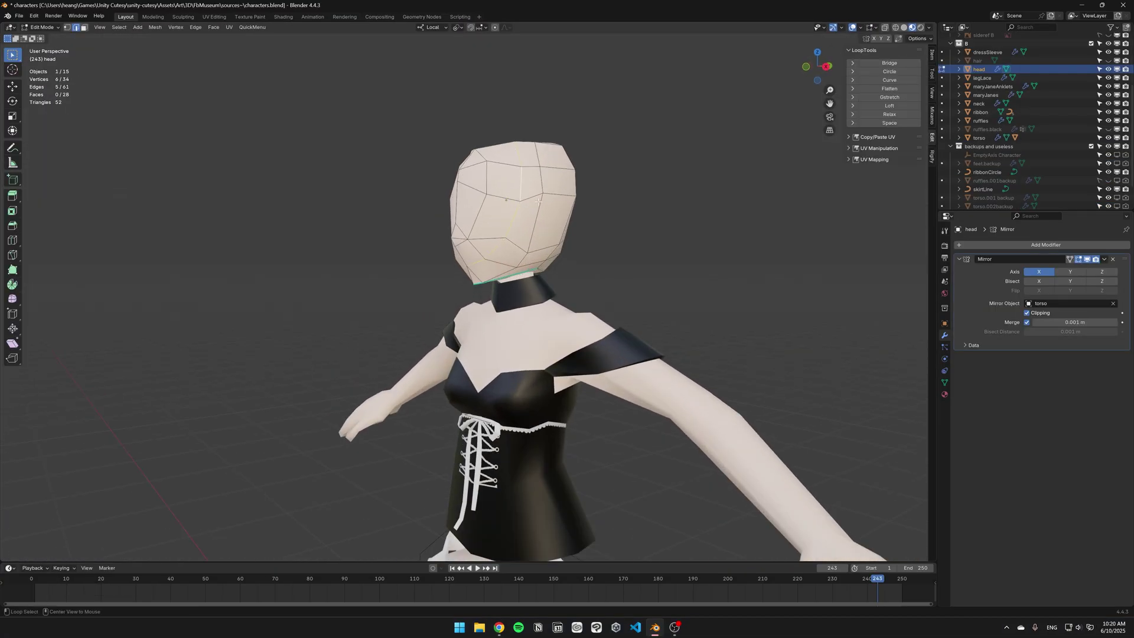
pyautogui.click(889, 114)
pyautogui.press('Tab')
# Step: Relax the wider head edge selection twice more, checking side and back views
pyautogui.moveTo(590, 254); pyautogui.dragTo(558, 239, button='middle')
pyautogui.press('Tab')
pyautogui.click(889, 114)
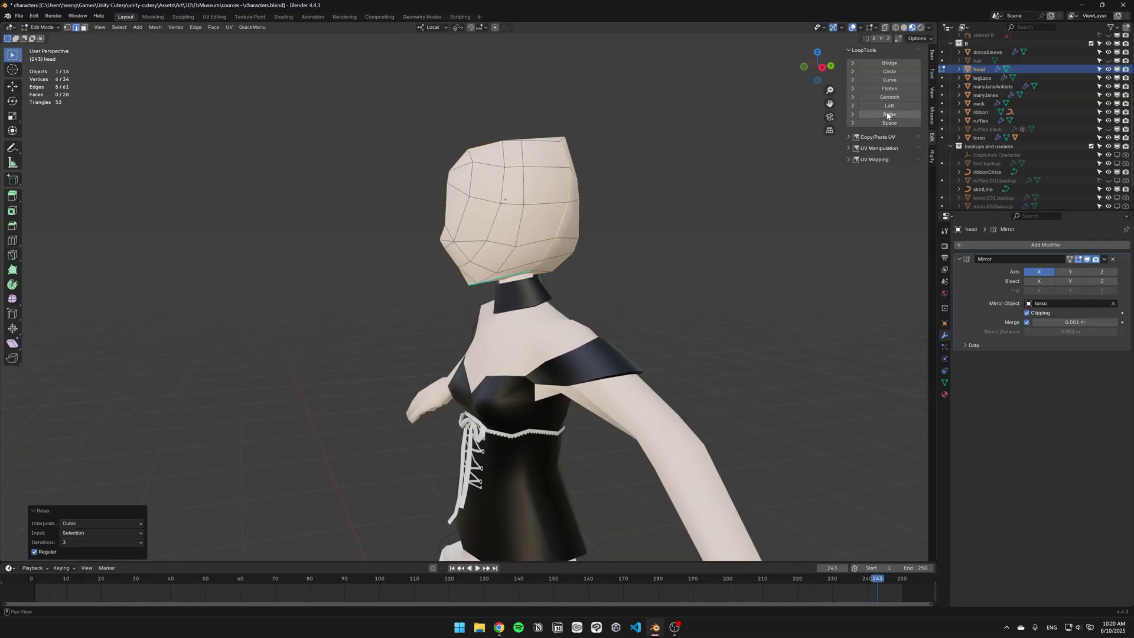
pyautogui.moveTo(820, 66); pyautogui.dragTo(902, 110)
pyautogui.click(903, 111)
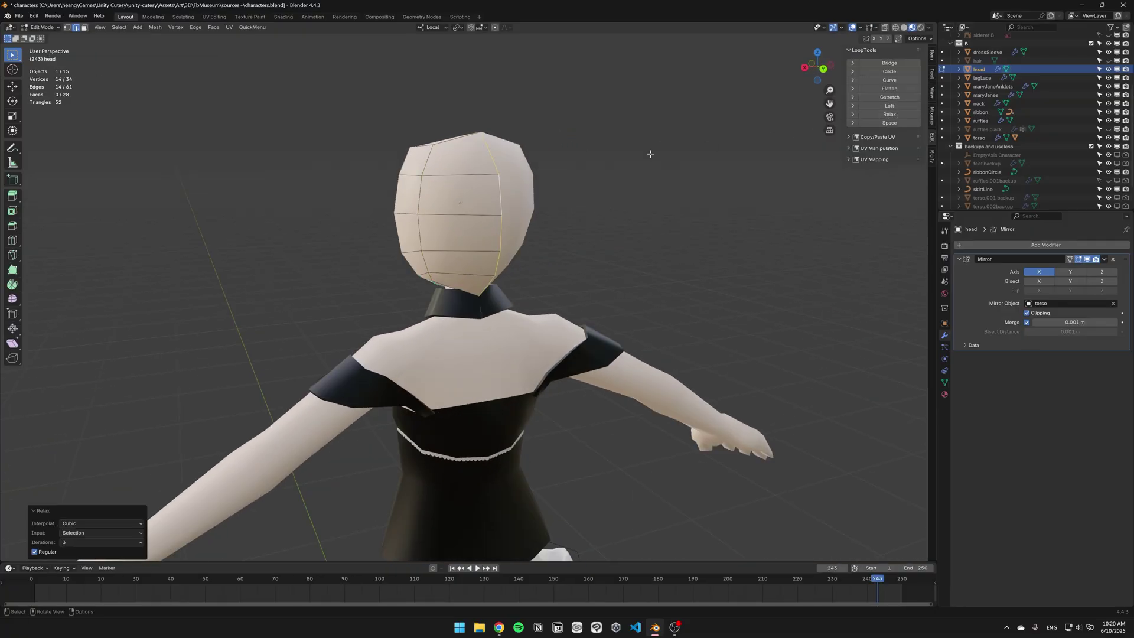
pyautogui.moveTo(650, 152); pyautogui.dragTo(675, 157, button='middle')
pyautogui.press('Tab')
pyautogui.press('Tab')
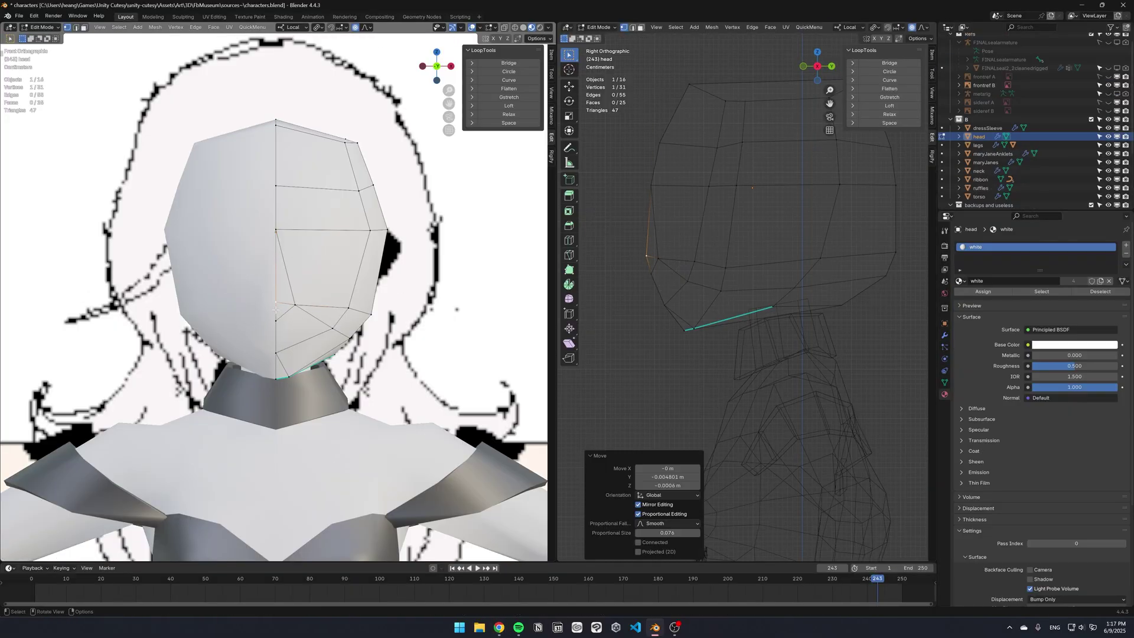
# Step: Add and slide a vertex along the lower head edge near the jaw
pyautogui.hotkey('shift', 'v')
pyautogui.click(288, 281)
pyautogui.scroll(3, 620, 188)
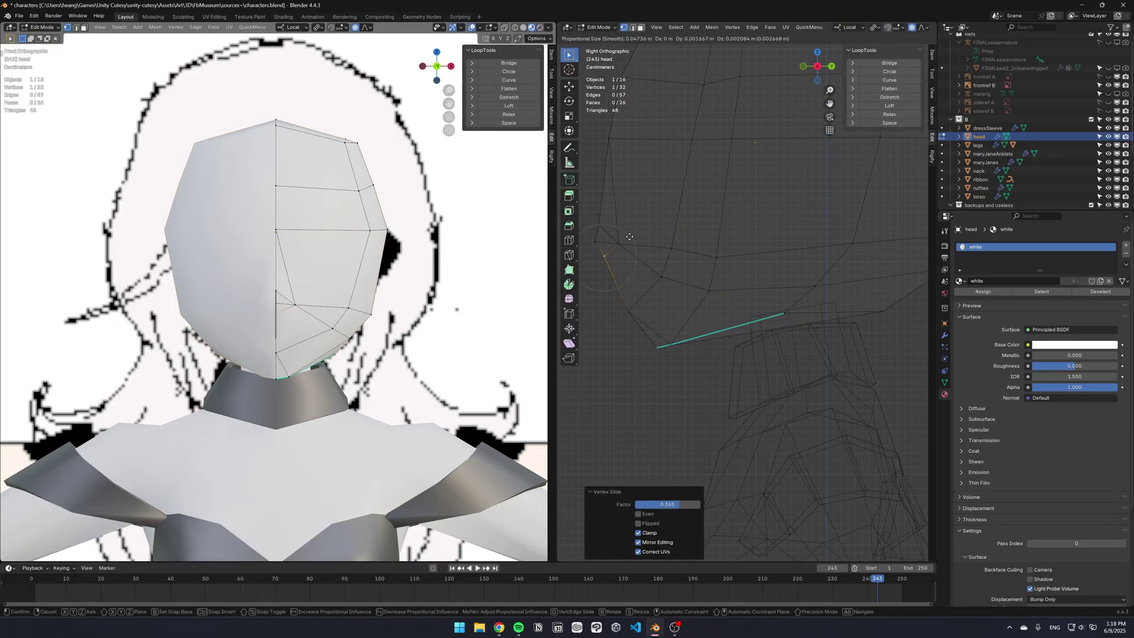
# Step: Knife-cut a new edge across the torso's hips below the waist
pyautogui.press('g')
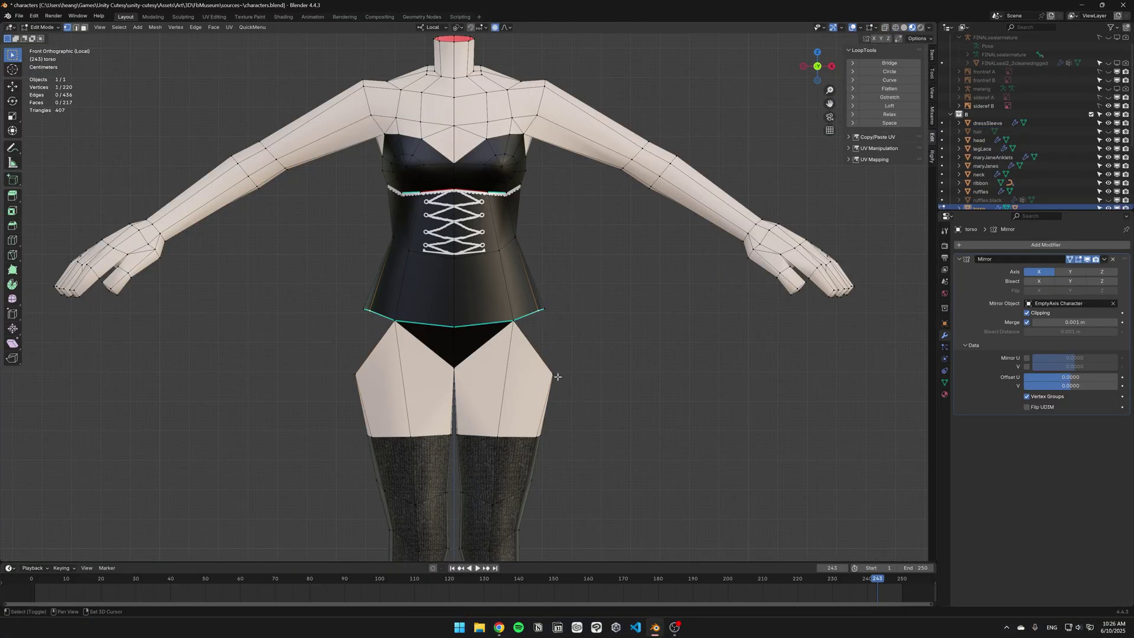
pyautogui.moveTo(557, 376); pyautogui.dragTo(596, 341, button='middle')
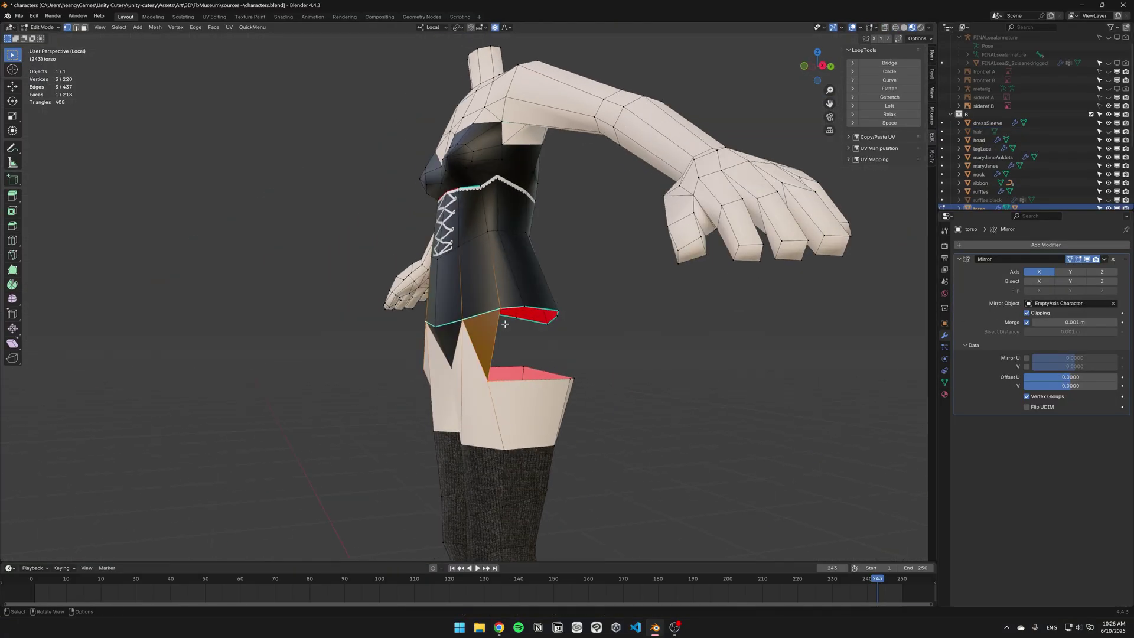
pyautogui.press('KP_1')
pyautogui.scroll(-1, 637, 306)
pyautogui.moveTo(629, 304); pyautogui.dragTo(539, 360, button='middle')
pyautogui.press('KP_1')
pyautogui.press('KP_1')
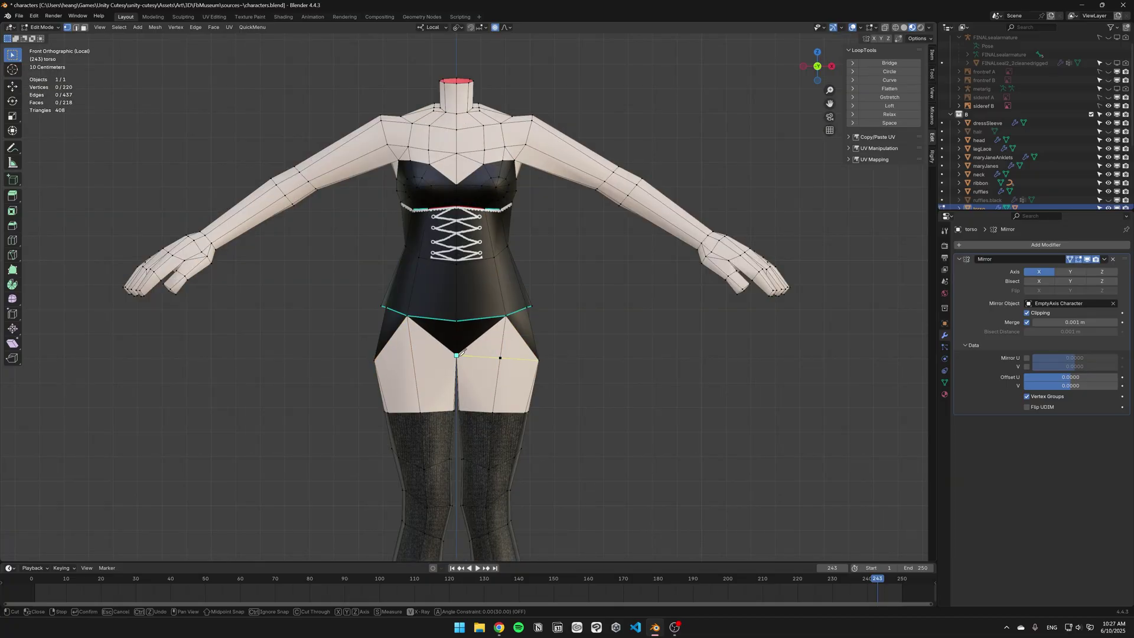
pyautogui.press('Return')
# Step: Assign the black material to the new hip faces and check them from front, side and back
pyautogui.click(945, 395)
pyautogui.click(975, 255)
pyautogui.press('Tab')
pyautogui.moveTo(590, 319); pyautogui.dragTo(561, 331, button='middle')
pyautogui.press('KP_1')
pyautogui.press('Tab')
pyautogui.press('KP_3')
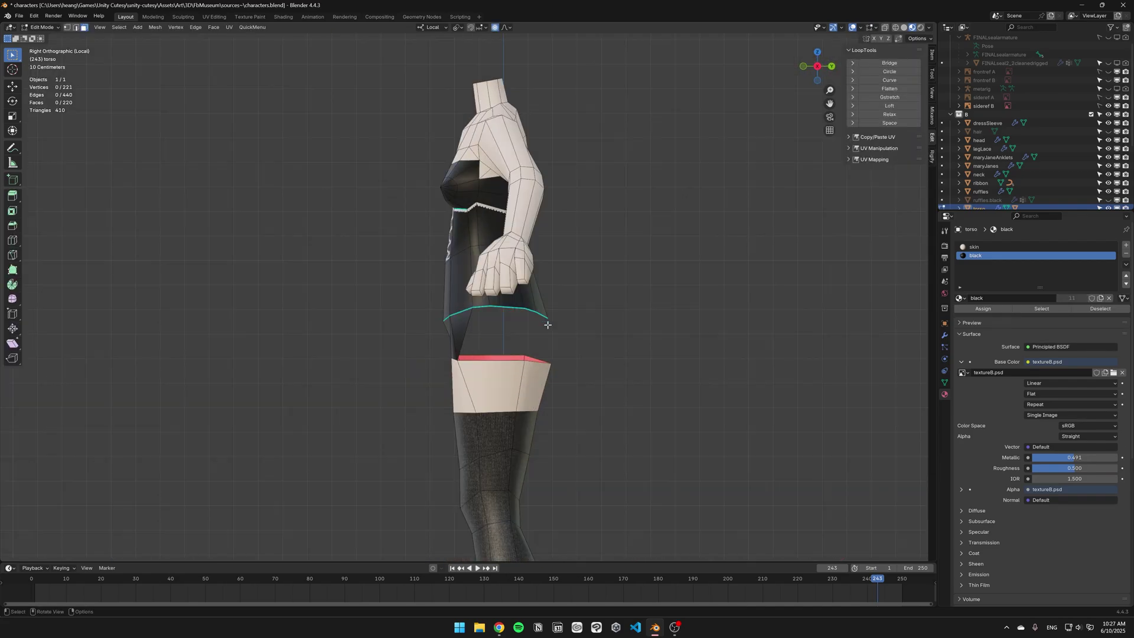
pyautogui.scroll(2, 547, 325)
pyautogui.press('1')
pyautogui.scroll(1, 511, 309)
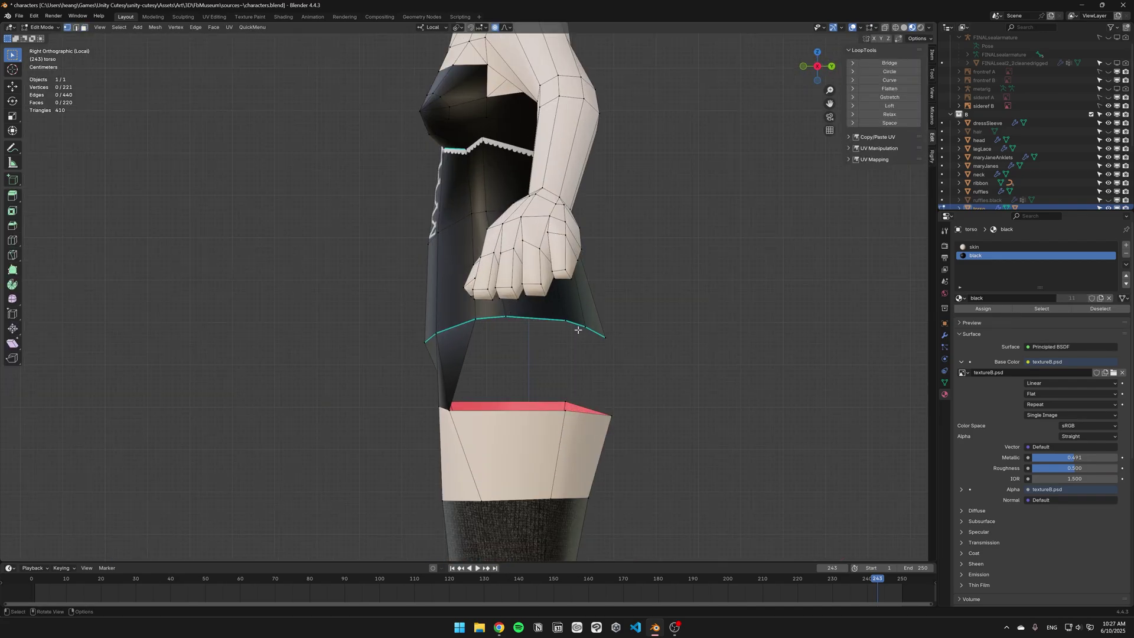
pyautogui.press('ctrl+KP_1')
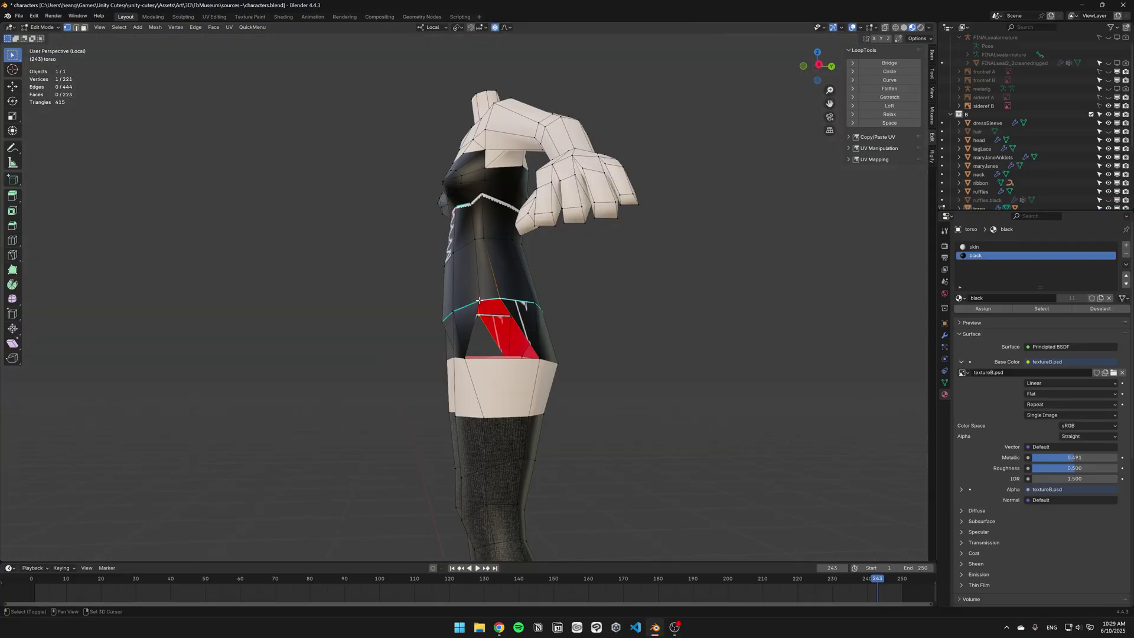
# Step: Select the new torso face and scale its UV island onto the black texture area
pyautogui.click(502, 331)
pyautogui.click(214, 16)
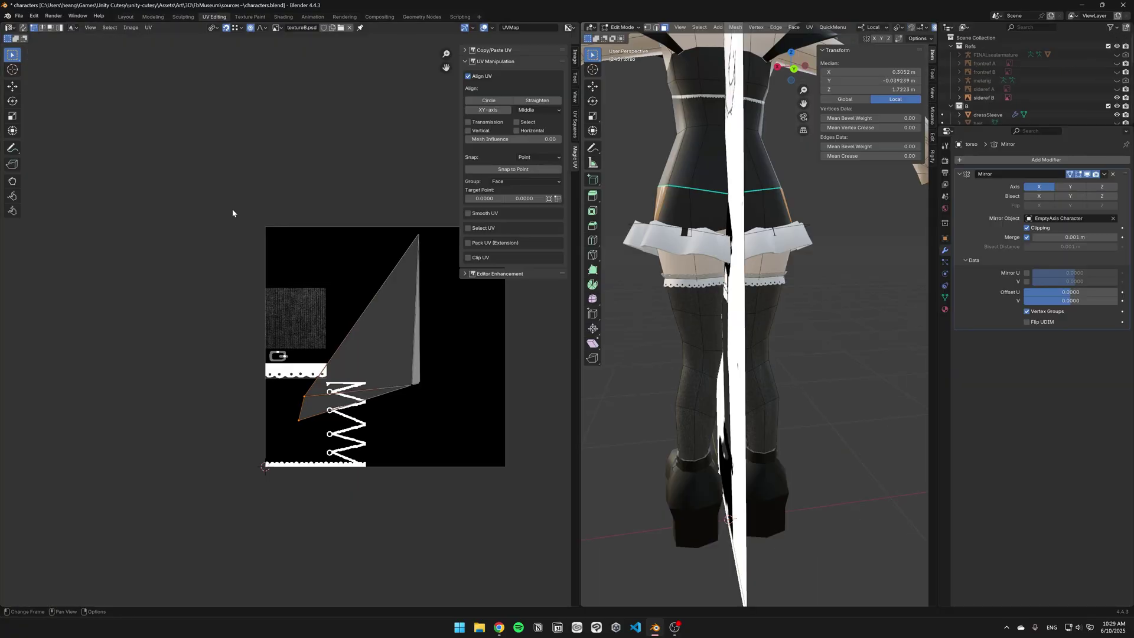
pyautogui.press('s')
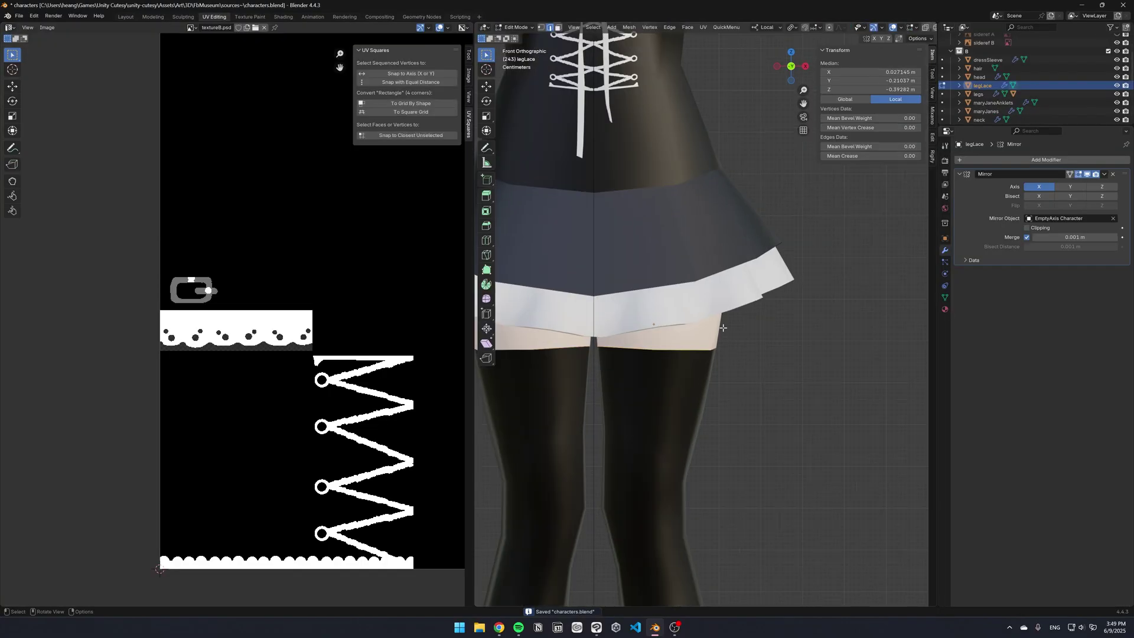
pyautogui.press('s')
pyautogui.click(714, 329)
# Step: Try to remove an extra material slot from the torso
pyautogui.scroll(4, 714, 330)
pyautogui.click(945, 309)
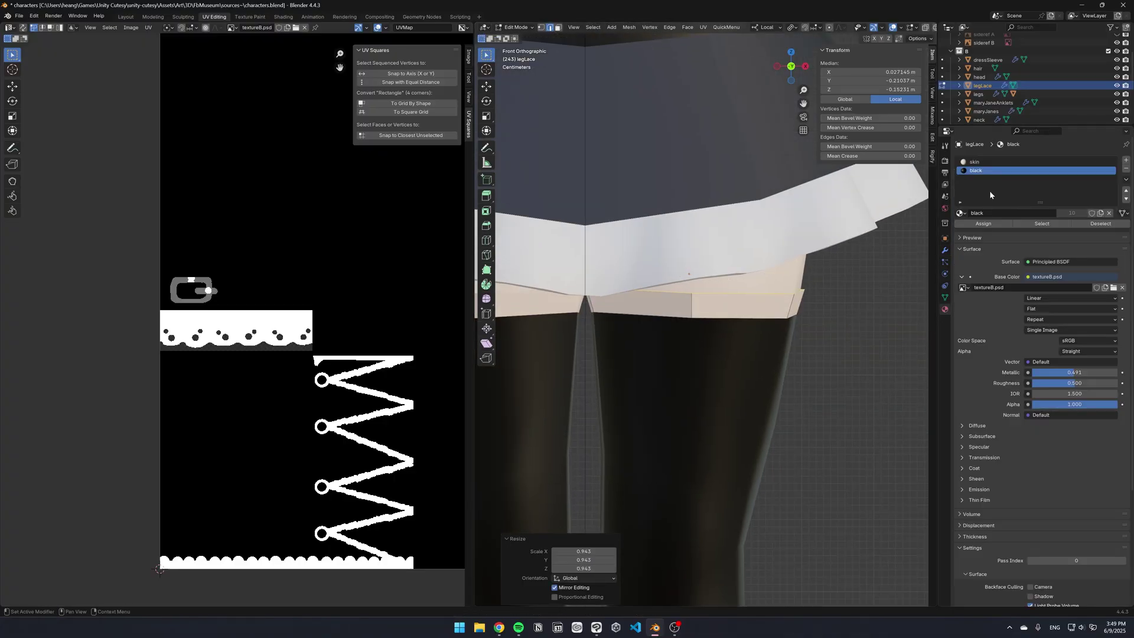
pyautogui.click(1126, 171)
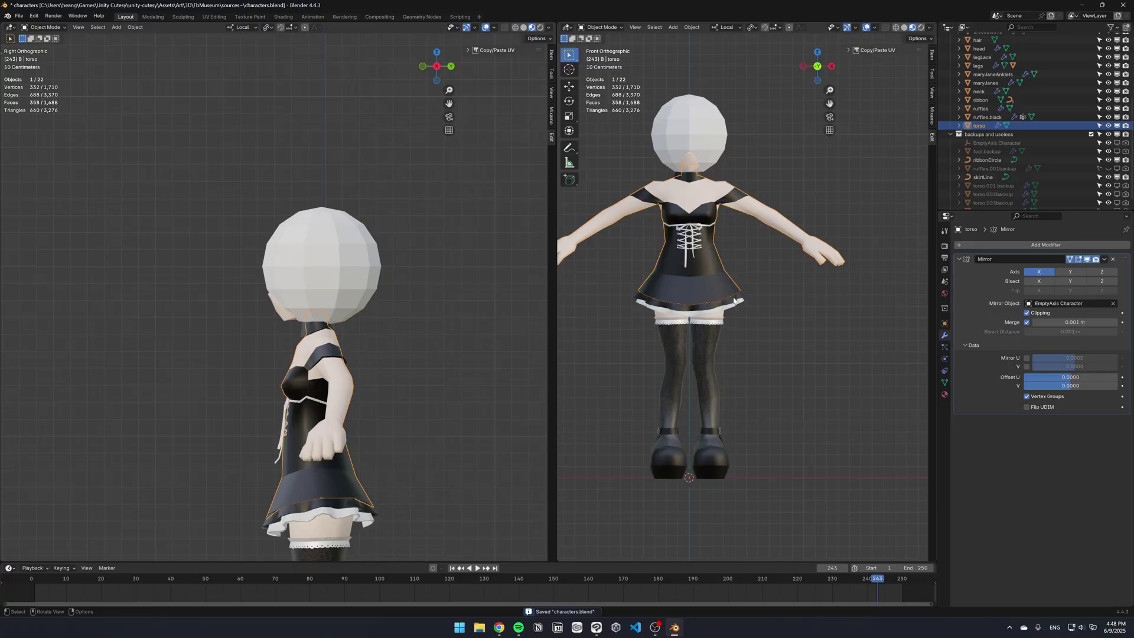
# Step: Duplicate the torso as torso.004backup and file it under 'backups and useless'
pyautogui.hotkey('shift', 'd')
pyautogui.press('Escape')
pyautogui.doubleClick(980, 120)
pyautogui.press('BackSpace')
pyautogui.press('BackSpace')
pyautogui.press('BackSpace')
pyautogui.moveTo(993, 121); pyautogui.dragTo(988, 129)
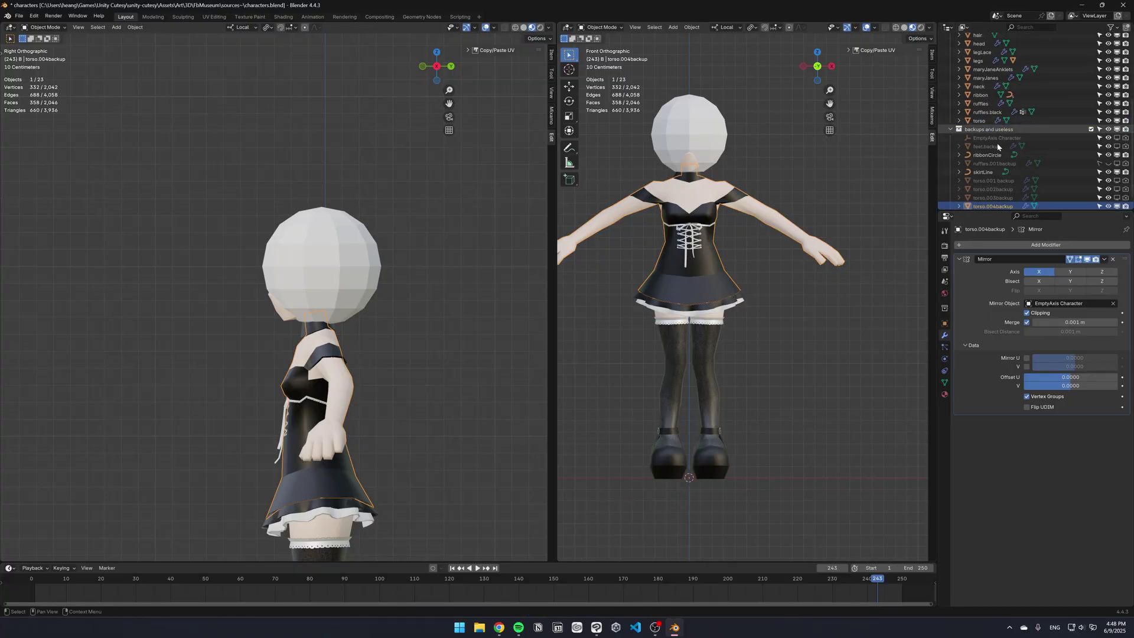
pyautogui.click(979, 112)
# Step: Delete the torso's bottom skirt hem loop of vertices and save the file
pyautogui.press('Tab')
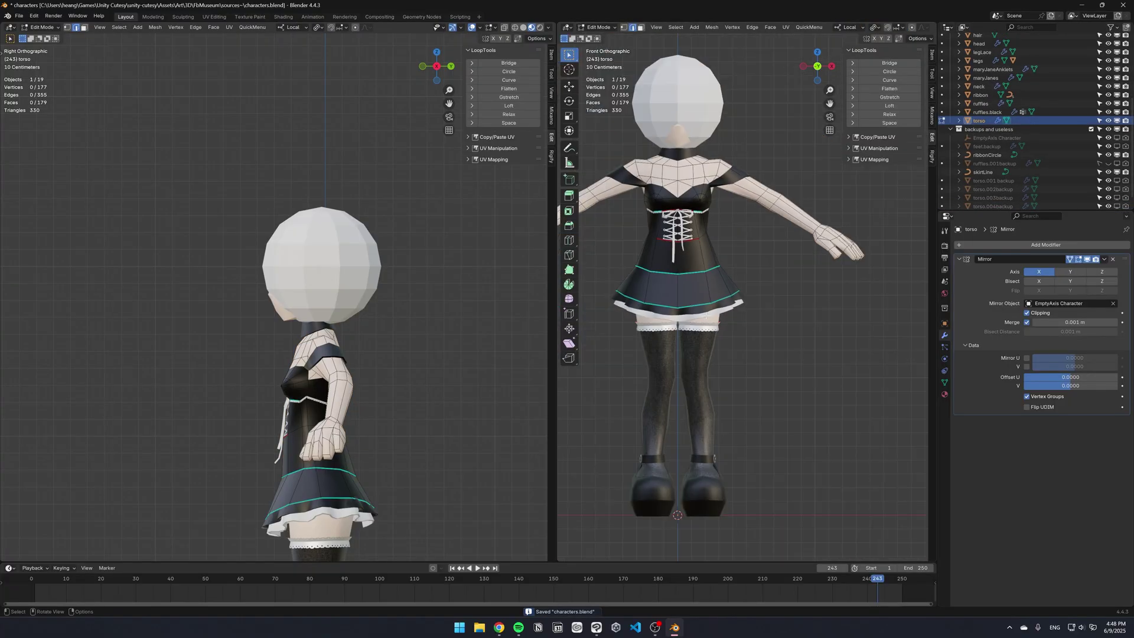
pyautogui.moveTo(693, 315)
pyautogui.mouseDown(button='middle')
pyautogui.moveTo(685, 283)
pyautogui.moveTo(709, 312)
pyautogui.mouseUp(button='middle')
pyautogui.hotkey('alt', 'z')
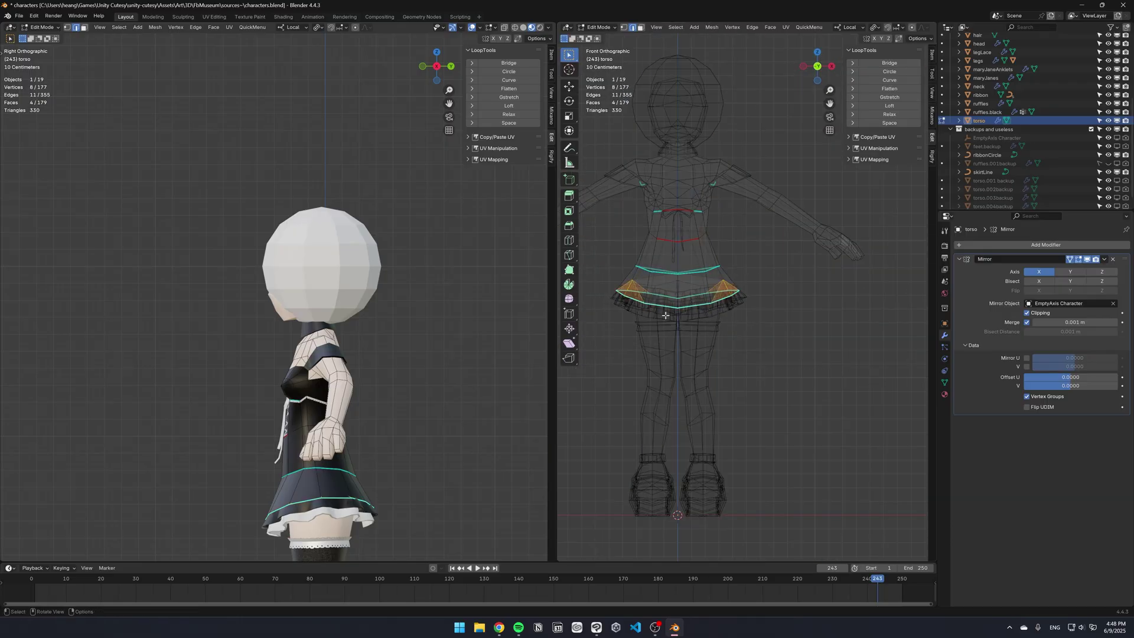
pyautogui.keyDown('alt'); pyautogui.click(630, 300); pyautogui.keyUp('alt')
pyautogui.press('x')
pyautogui.click(631, 300)
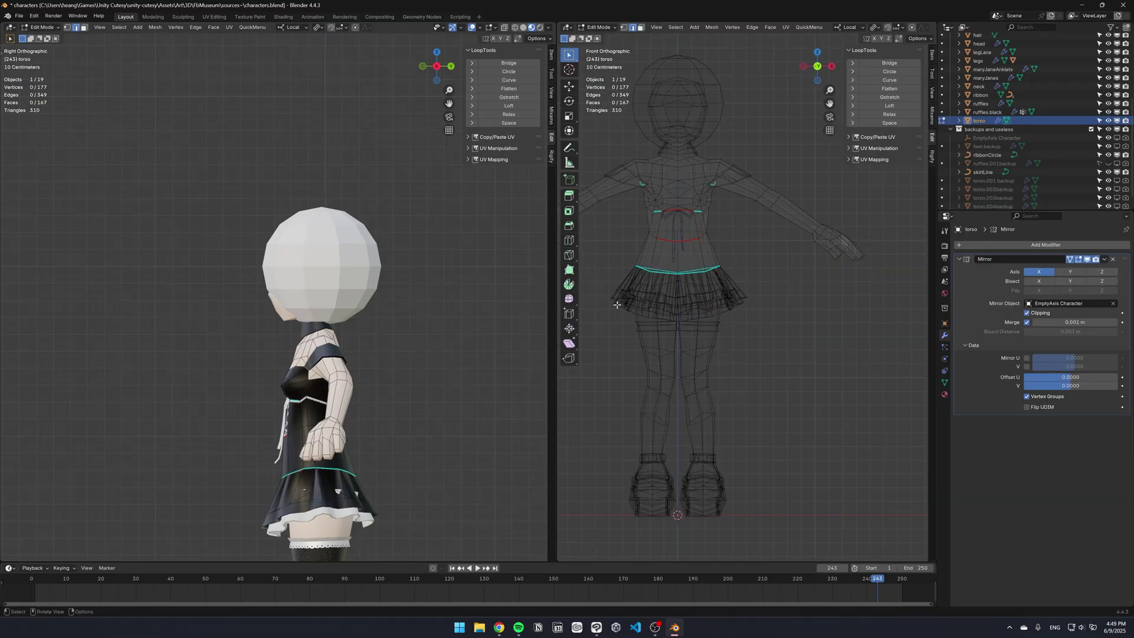
pyautogui.press('Tab')
pyautogui.hotkey('alt', 'z')
pyautogui.hotkey('ctrl', 's')
# Step: Orbit around the skirt to inspect the trimmed hem
pyautogui.click(786, 299)
pyautogui.moveTo(787, 299); pyautogui.dragTo(766, 351, button='middle')
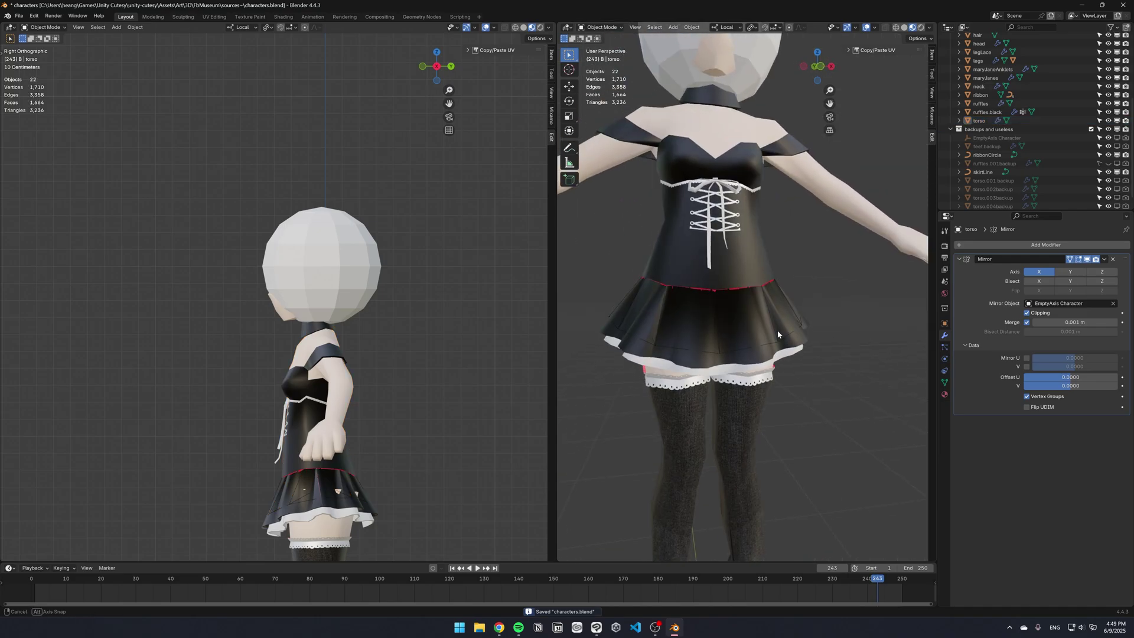
pyautogui.scroll(-3, 766, 350)
pyautogui.scroll(3, 765, 351)
# Step: Limit ruffles.black's Shrinkwrap modifier to the 'rim' vertex group
pyautogui.click(728, 347)
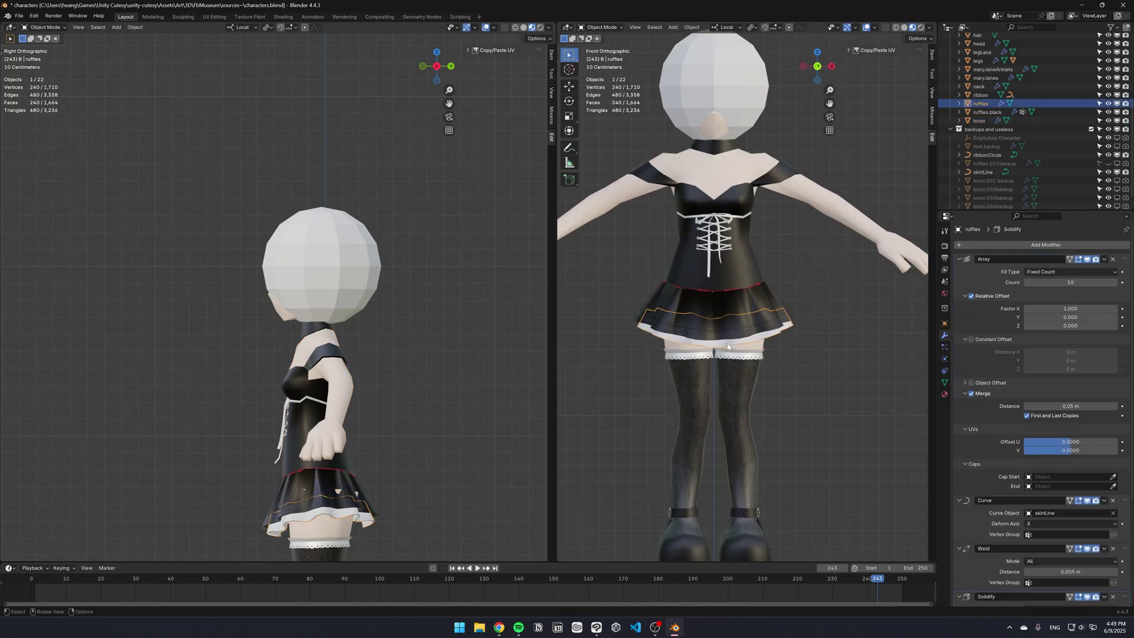
pyautogui.scroll(-4, 1069, 434)
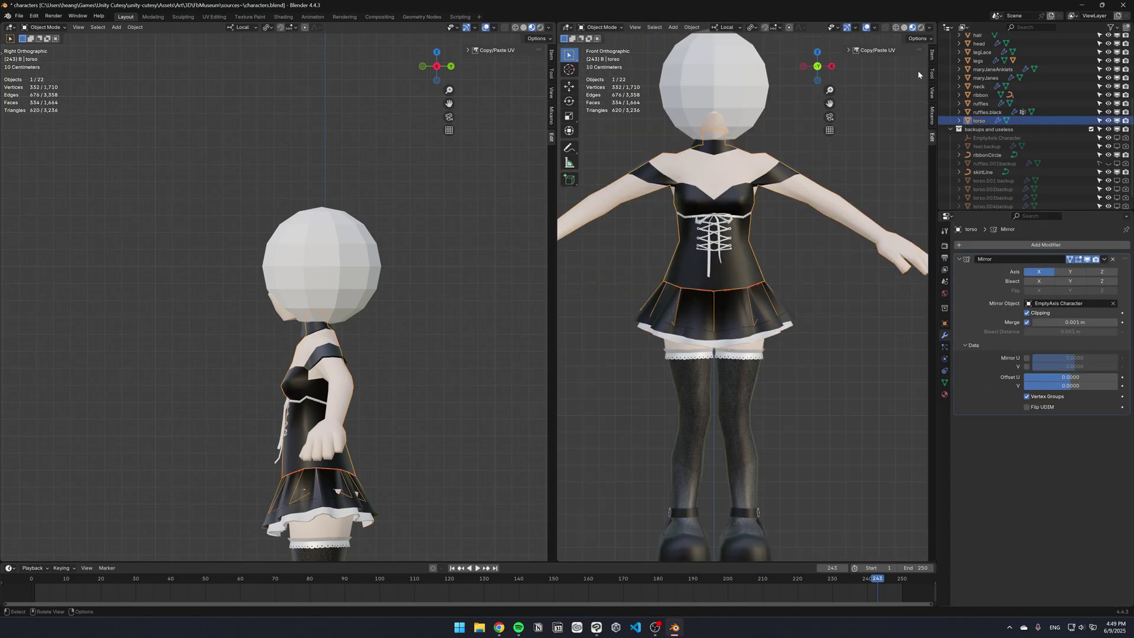
pyautogui.click(932, 54)
pyautogui.rightClick(762, 303)
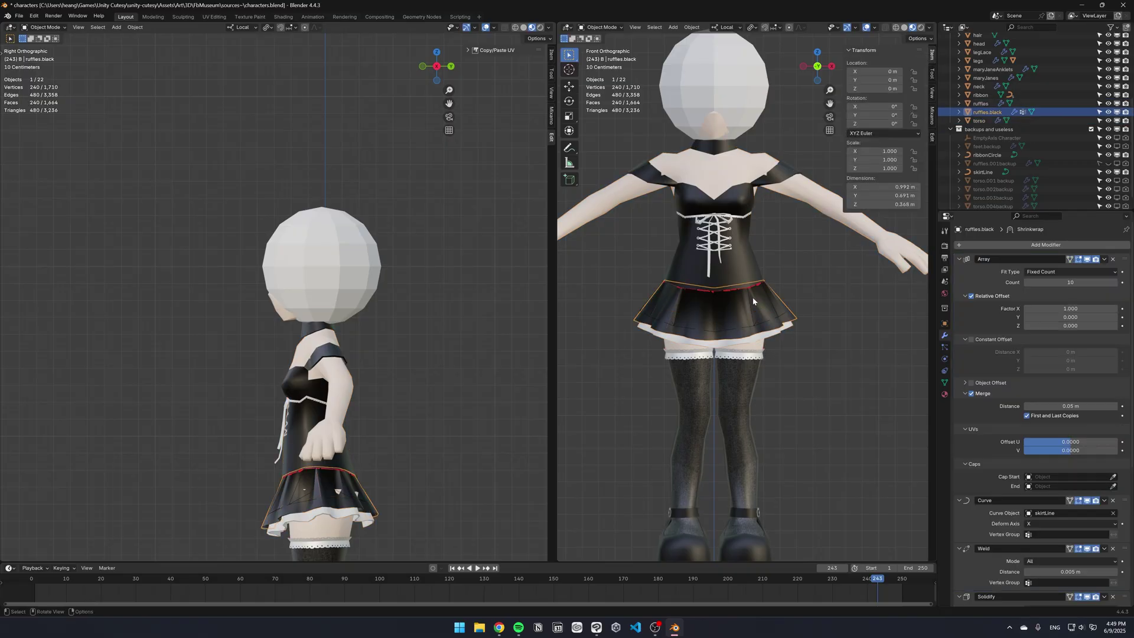
pyautogui.scroll(-3, 849, 322)
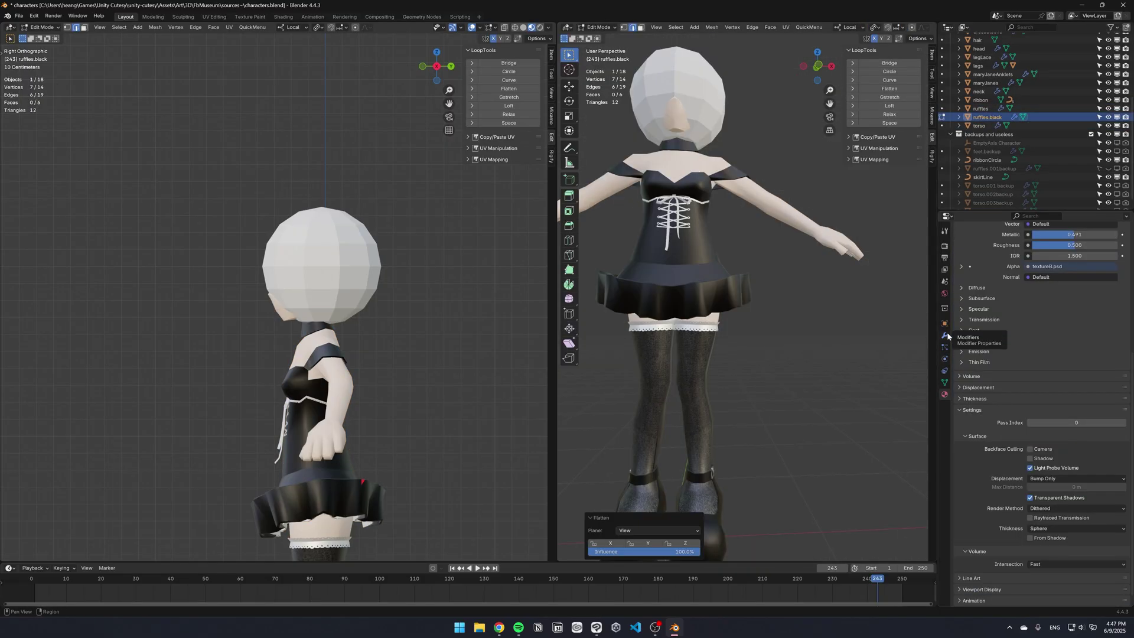
pyautogui.click(945, 382)
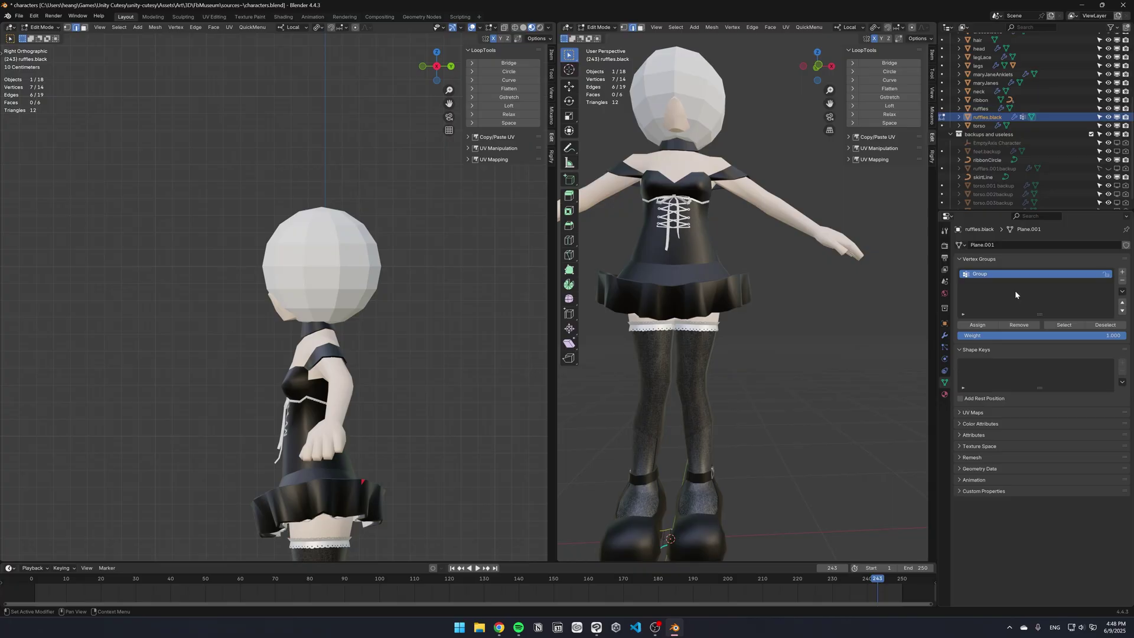
pyautogui.press('Tab')
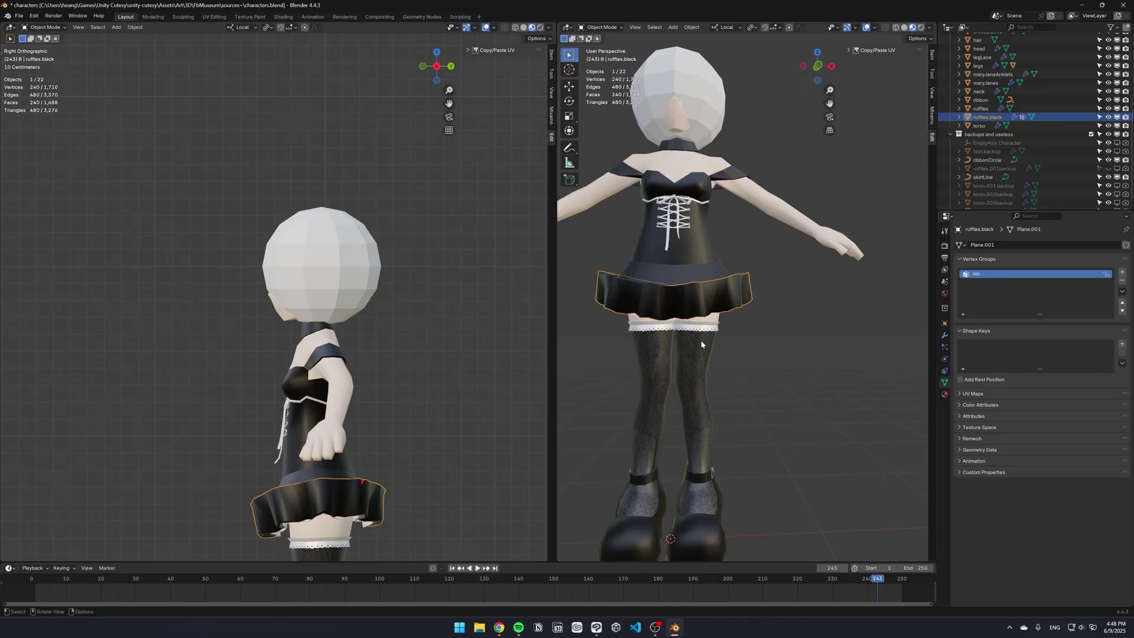
pyautogui.click(944, 335)
pyautogui.click(1069, 598)
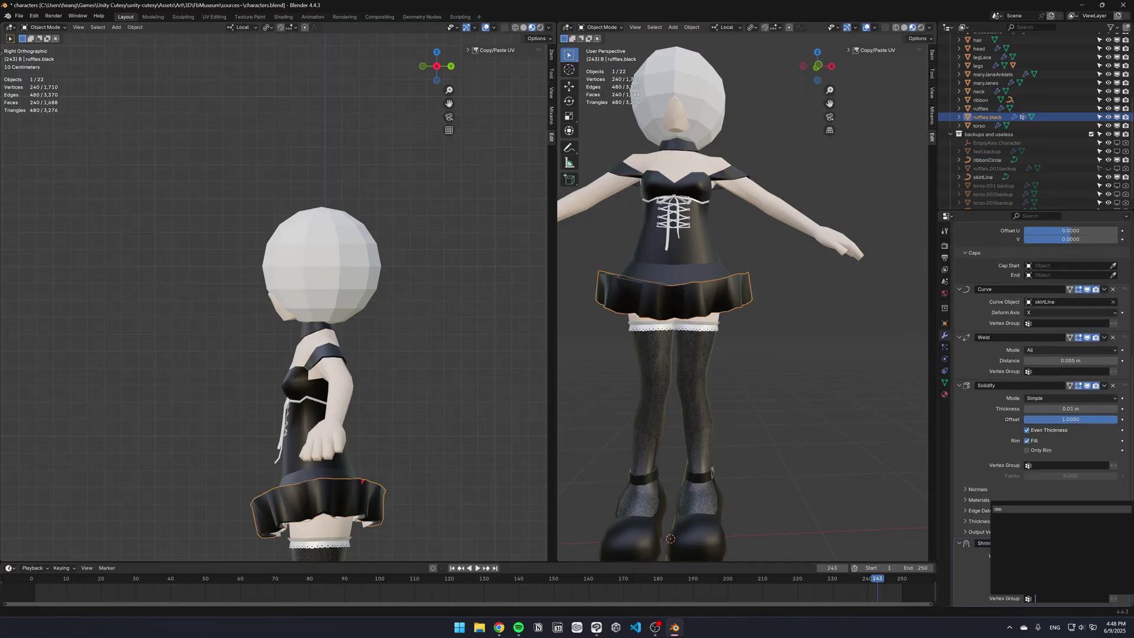
pyautogui.press('Return')
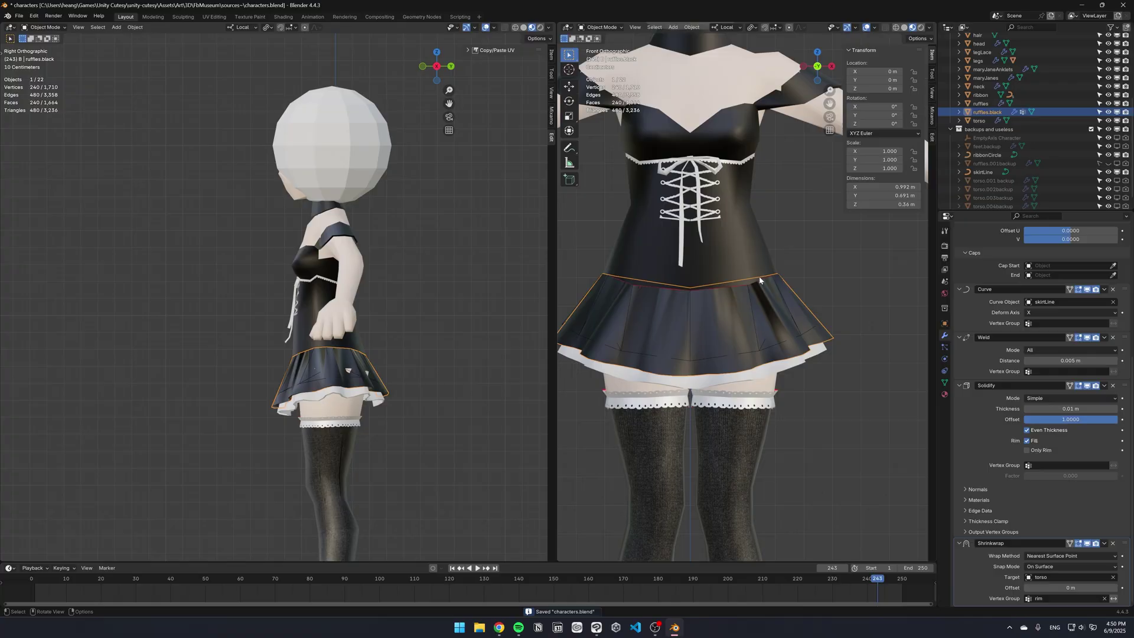
# Step: From the side view, select the white ruffles and then the torso
pyautogui.scroll(3, 814, 270)
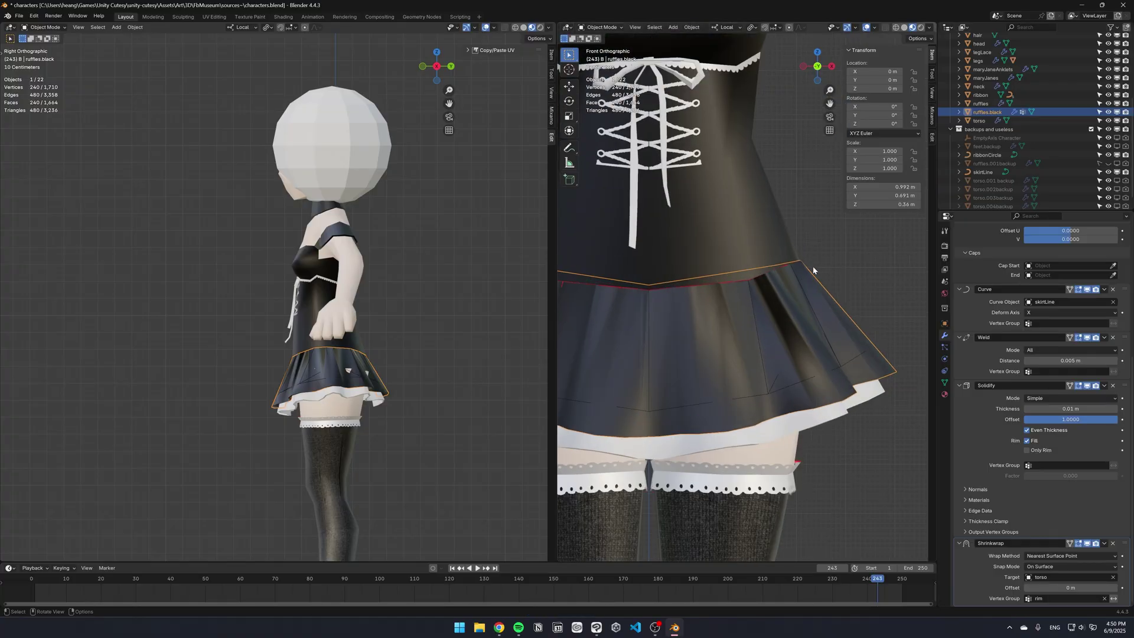
pyautogui.press('KP_3')
pyautogui.click(744, 398)
pyautogui.click(740, 290)
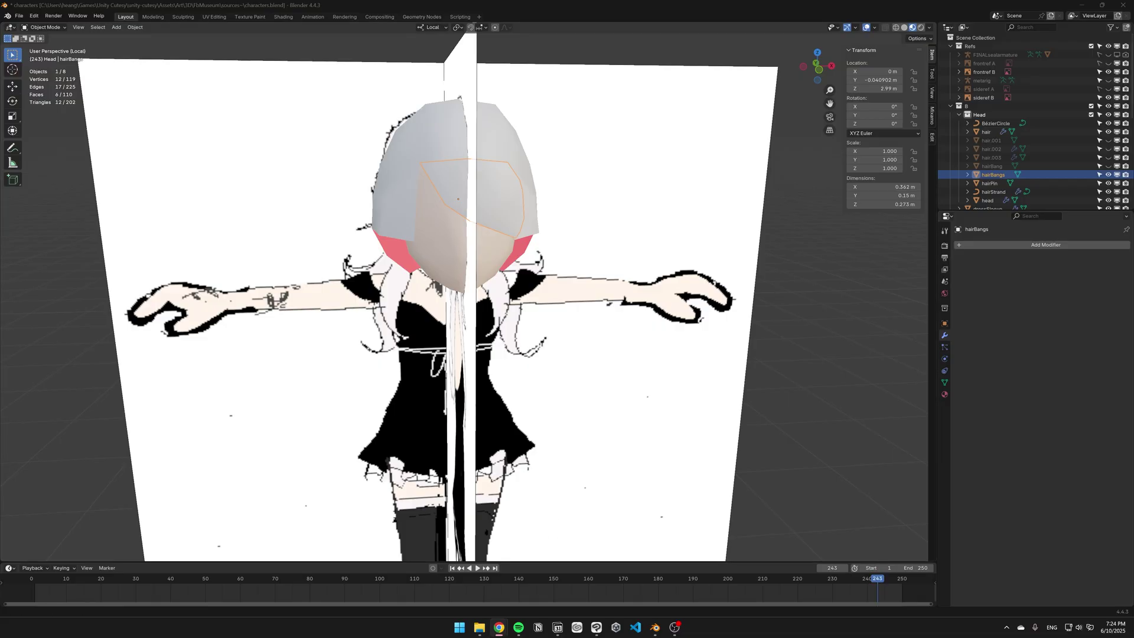
# Step: Draw a new hairStrand stroke across the forehead and thicken it with Alt+S
pyautogui.click(993, 191)
pyautogui.press('KP_1')
pyautogui.press('Tab')
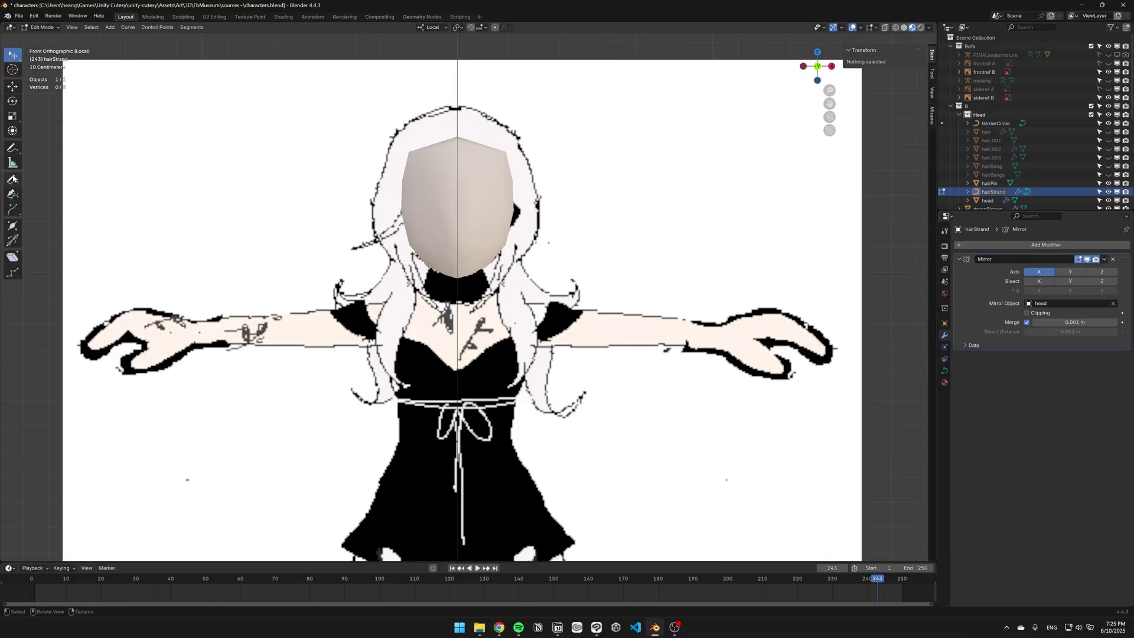
pyautogui.click(12, 178)
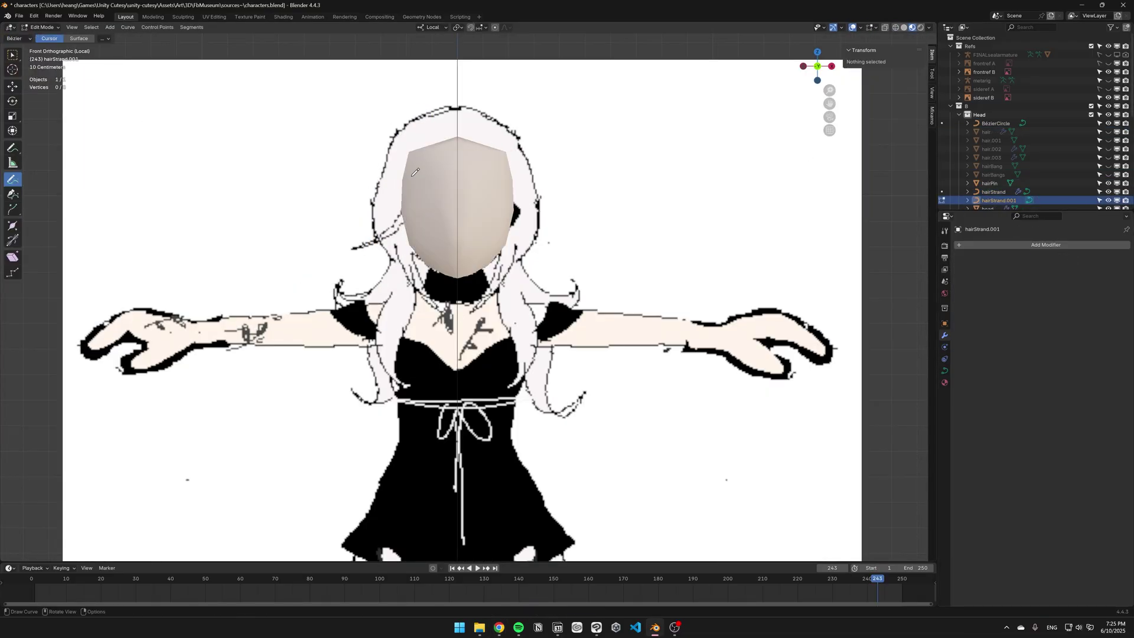
pyautogui.hotkey('shift', 'z')
pyautogui.moveTo(430, 145); pyautogui.dragTo(519, 201)
pyautogui.press('w')
pyautogui.click(430, 149)
pyautogui.press('r')
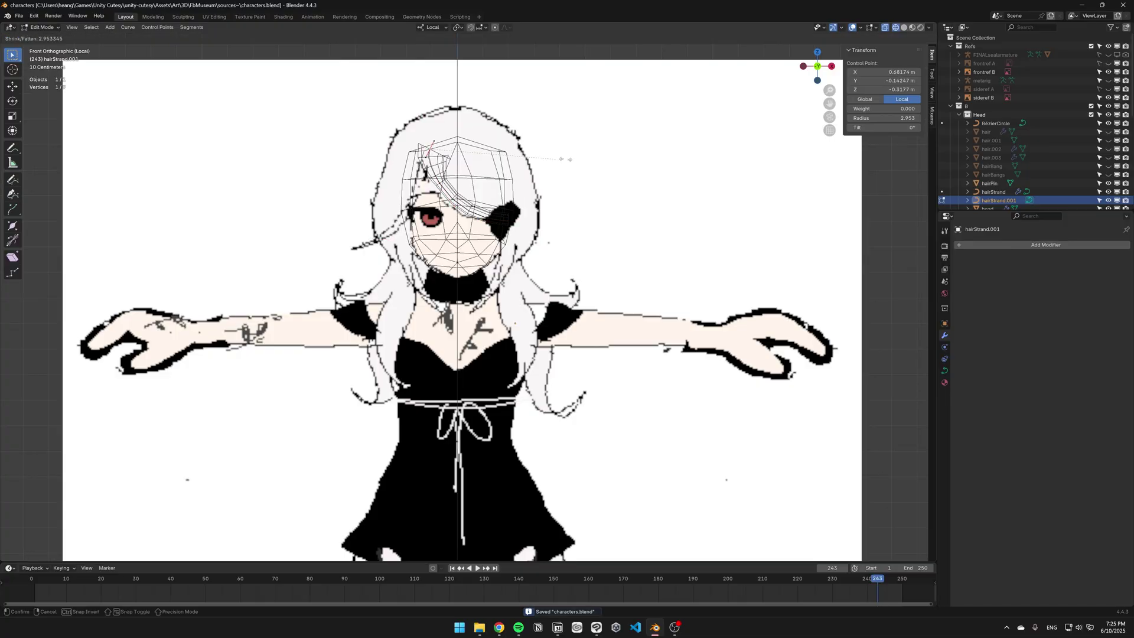
pyautogui.press('Return')
pyautogui.hotkey('alt', 's')
pyautogui.click(546, 149)
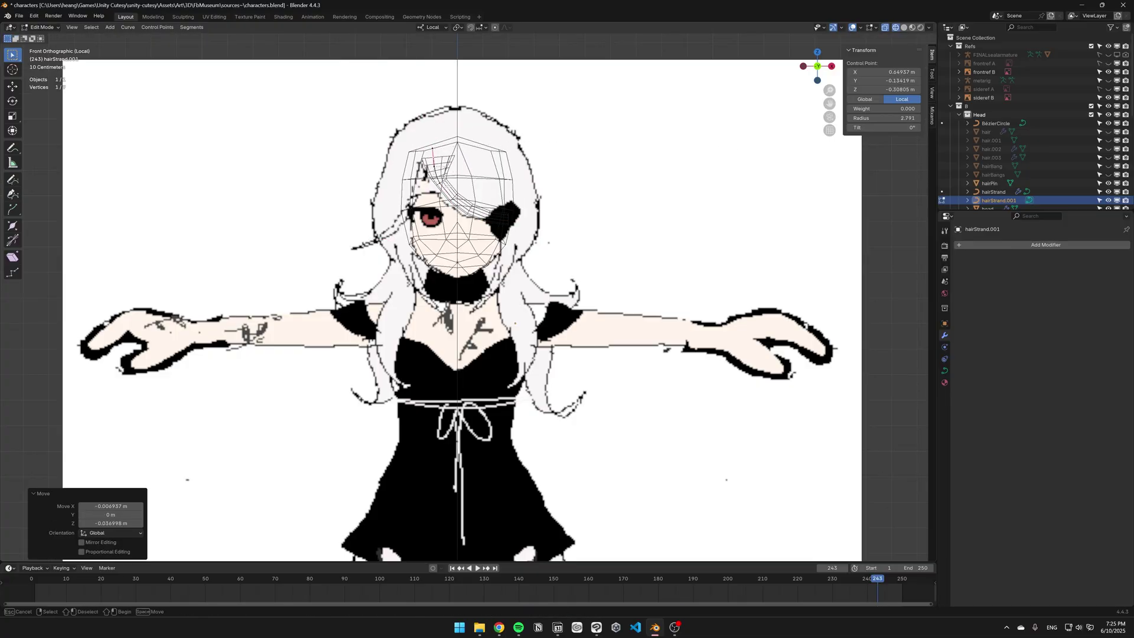
# Step: Extrude the strand down and place its end over the right eye
pyautogui.press('e')
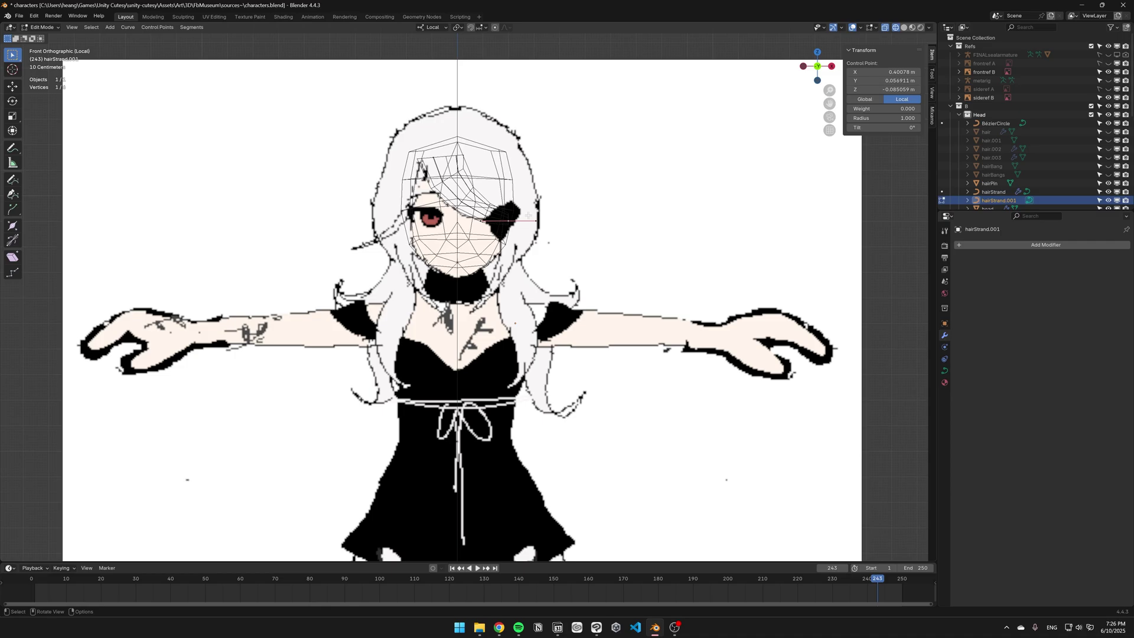
pyautogui.press('e')
pyautogui.press('e')
pyautogui.press('g')
pyautogui.press('Return')
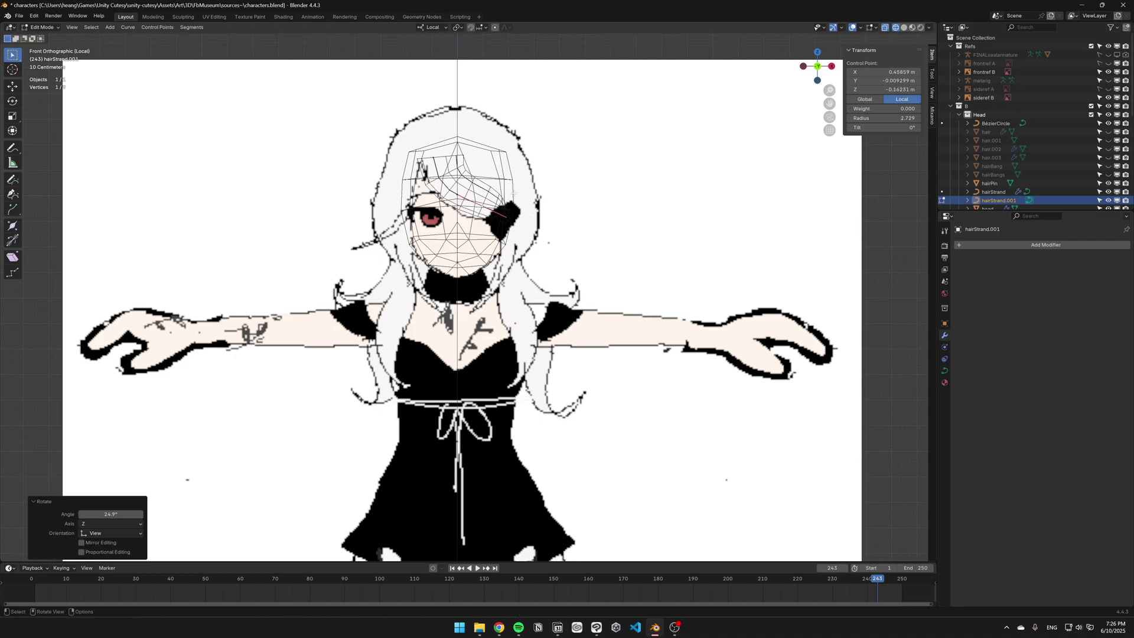
pyautogui.press('g')
pyautogui.press('Return')
pyautogui.press('Tab')
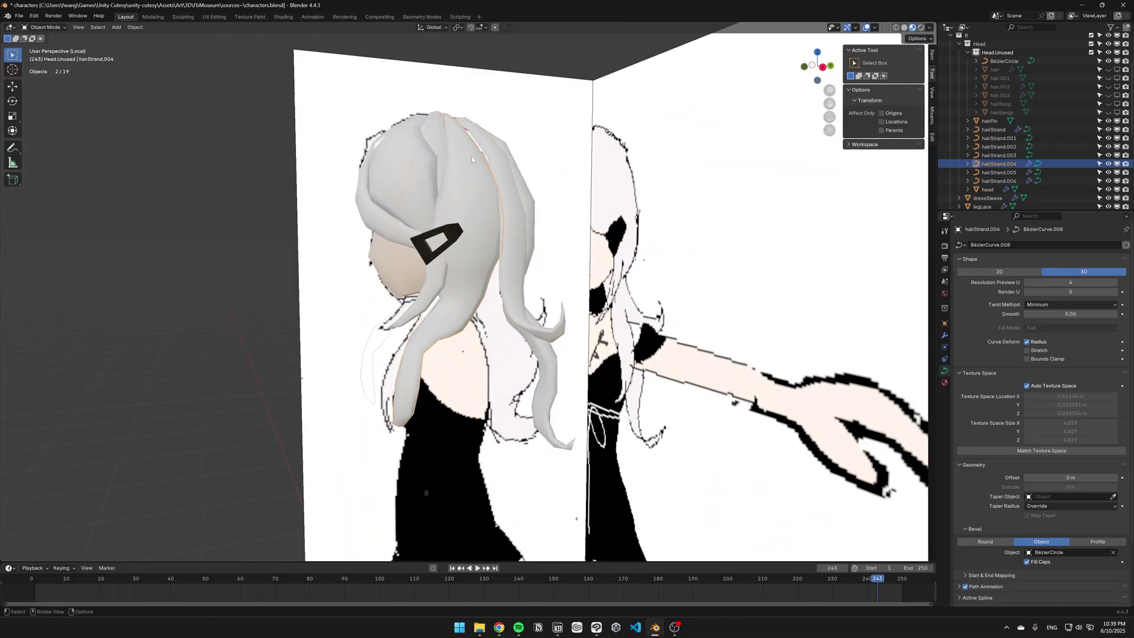
# Step: In the right side view, draw another hair strand from the crown
pyautogui.moveTo(471, 156); pyautogui.dragTo(500, 330, button='middle')
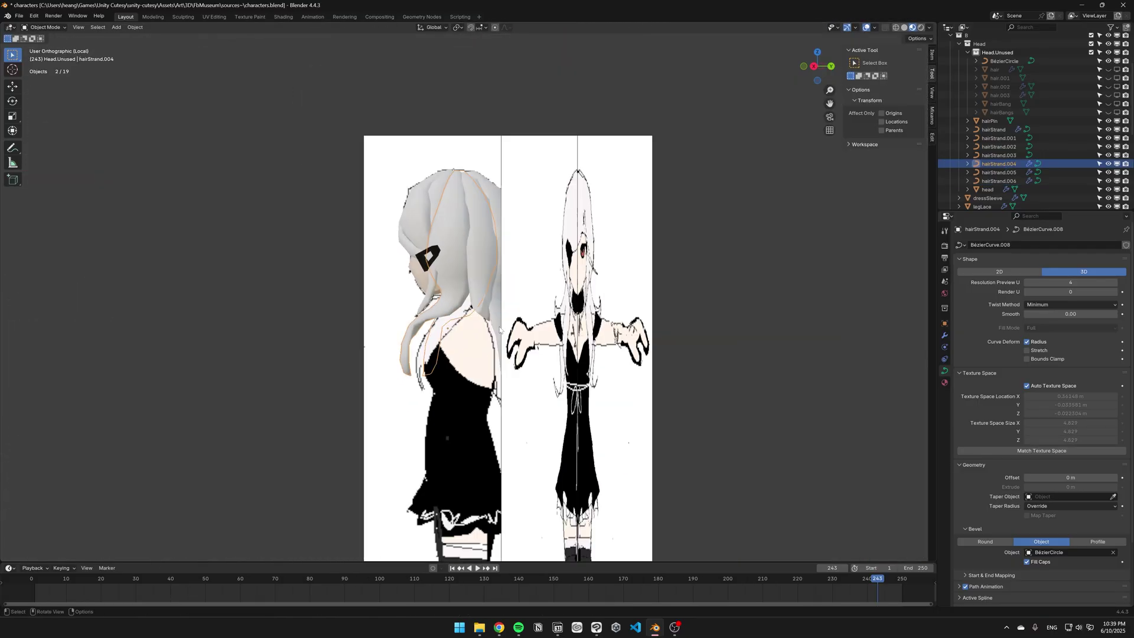
pyautogui.press('KP_3')
pyautogui.scroll(2, 500, 329)
pyautogui.click(378, 334)
pyautogui.press('Tab')
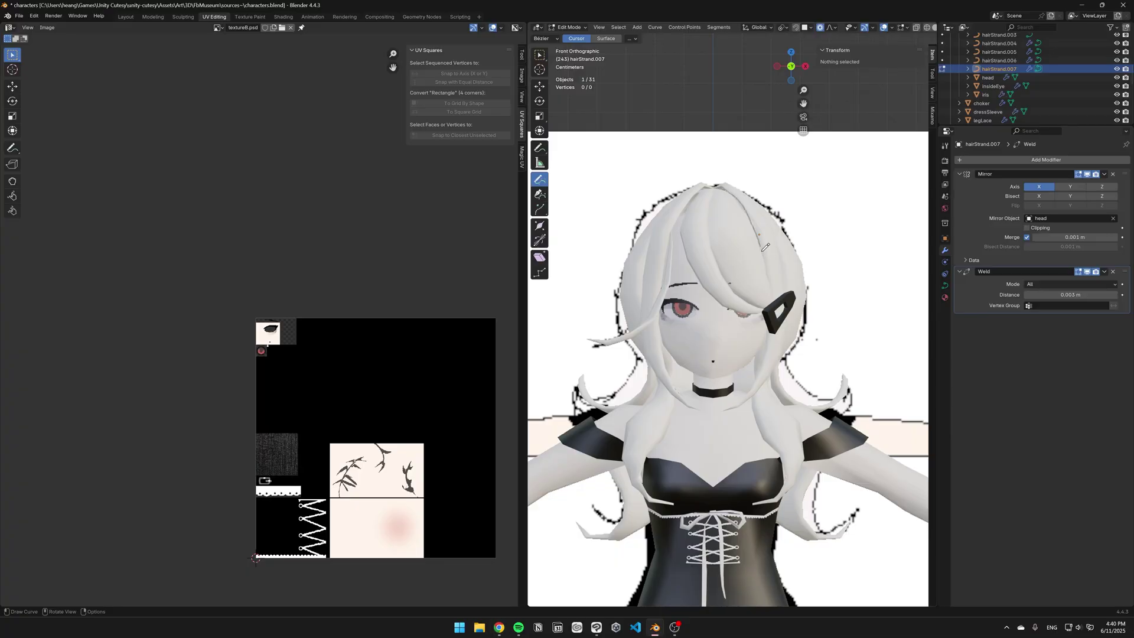
pyautogui.moveTo(756, 352); pyautogui.dragTo(794, 368)
pyautogui.moveTo(761, 297); pyautogui.dragTo(698, 309, button='middle')
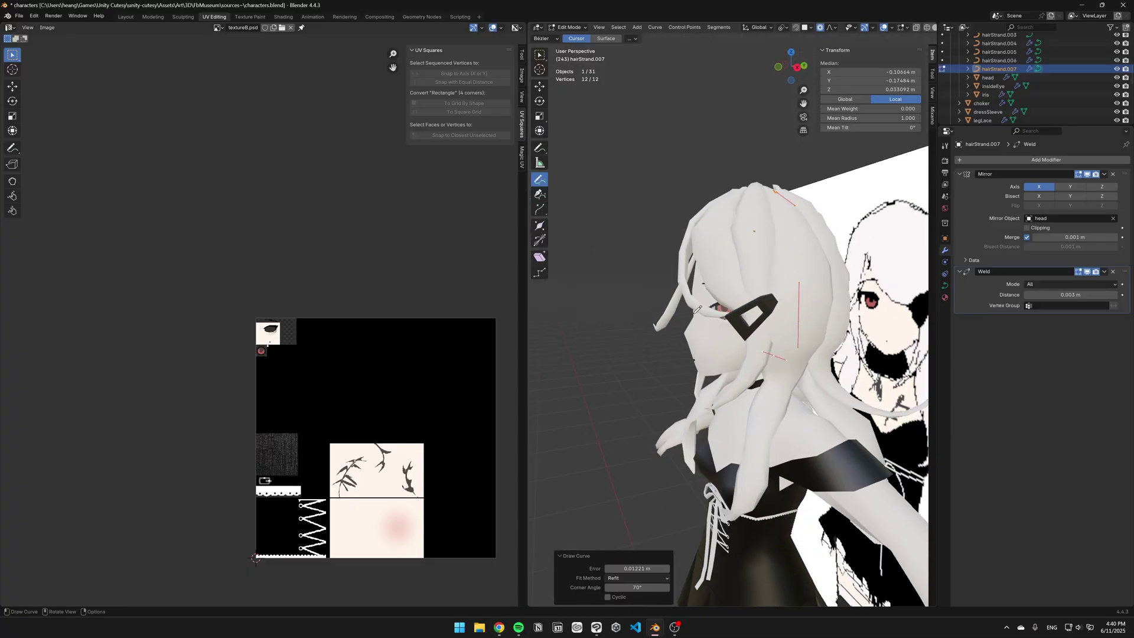
pyautogui.press('KP_3')
pyautogui.press('Tab')
# Step: Move the new strand along the Y axis into position
pyautogui.press('g')
pyautogui.press('y')
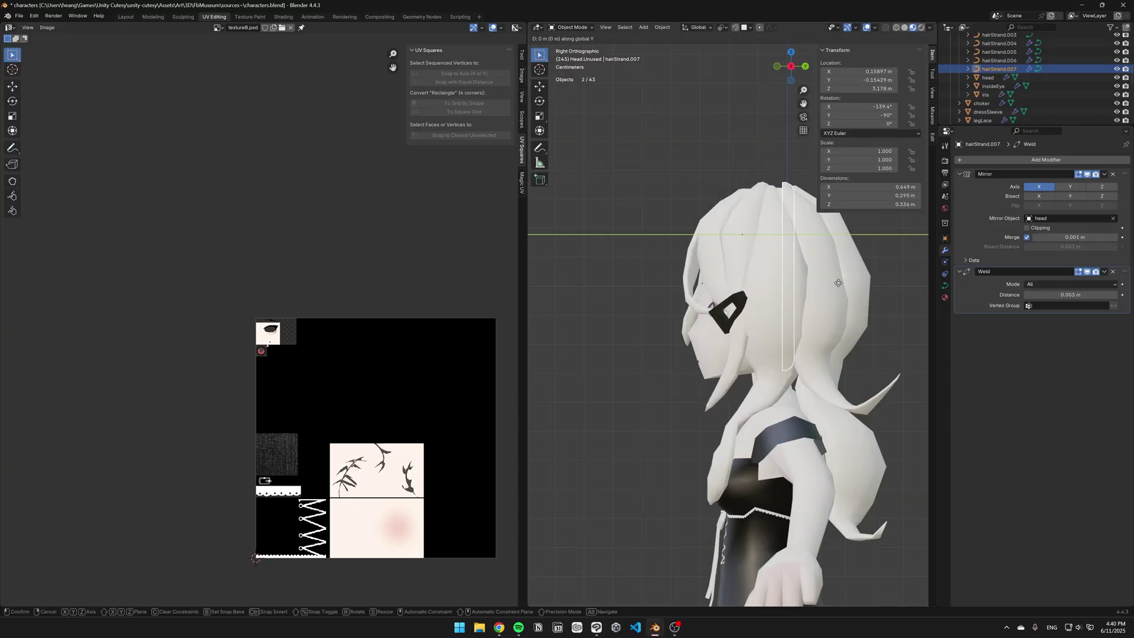
pyautogui.click(768, 294)
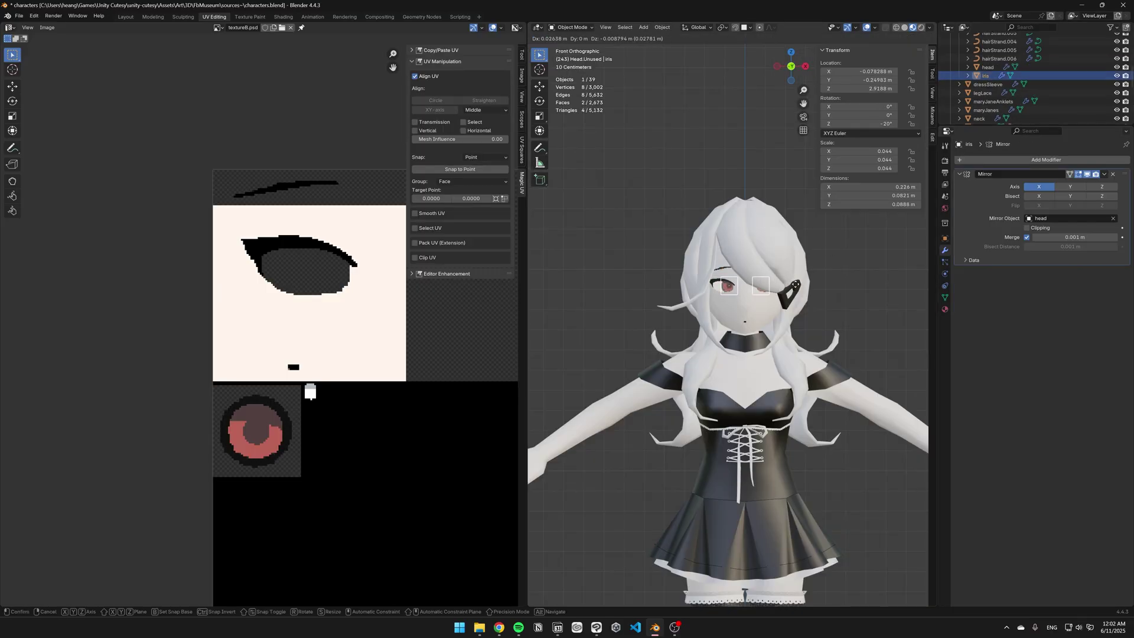
# Step: Select the eye cube's visible vertices and enable Face Project snapping
pyautogui.moveTo(796, 285); pyautogui.dragTo(738, 295, button='middle')
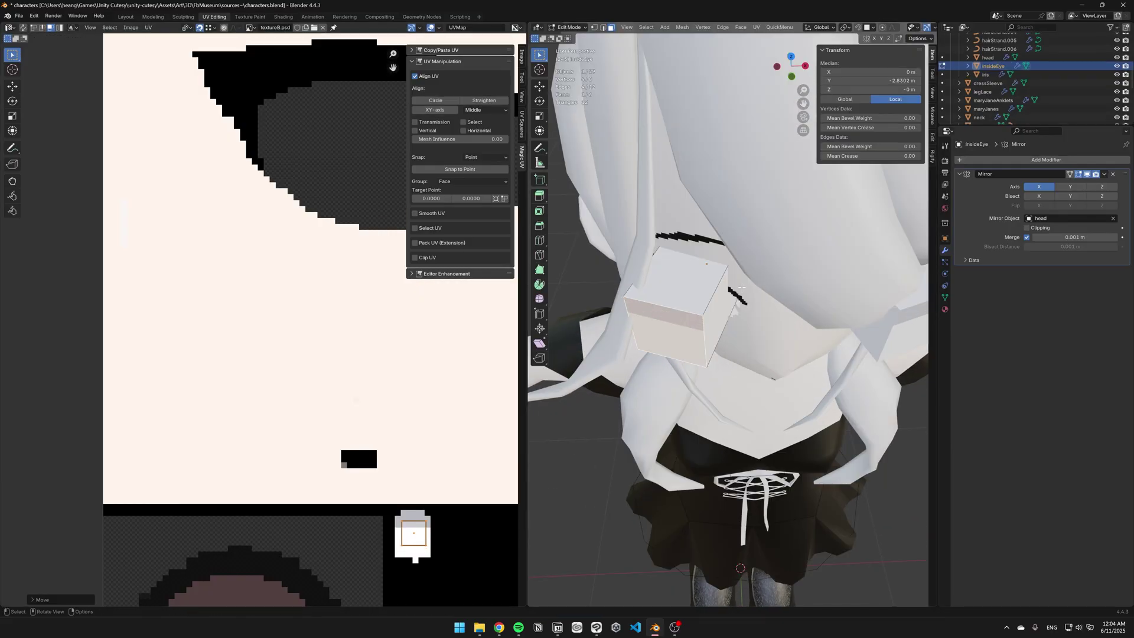
pyautogui.moveTo(742, 288); pyautogui.dragTo(620, 236, button='middle')
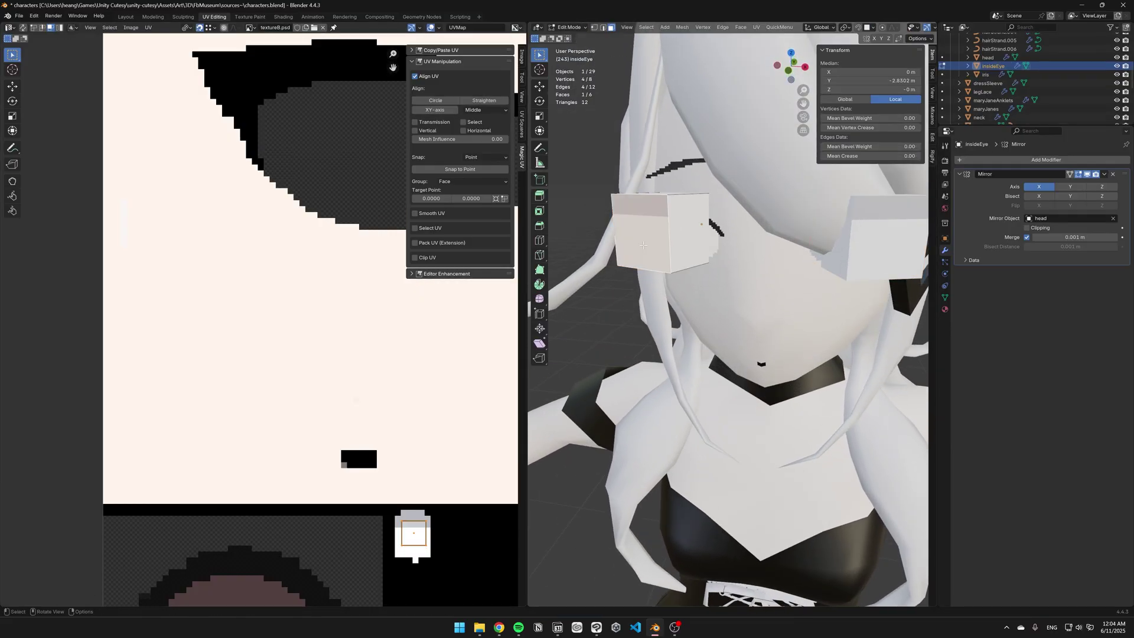
pyautogui.rightClick(620, 233)
pyautogui.click(621, 247)
pyautogui.moveTo(618, 201); pyautogui.dragTo(715, 278)
pyautogui.moveTo(715, 277); pyautogui.dragTo(785, 126, button='middle')
pyautogui.click(867, 28)
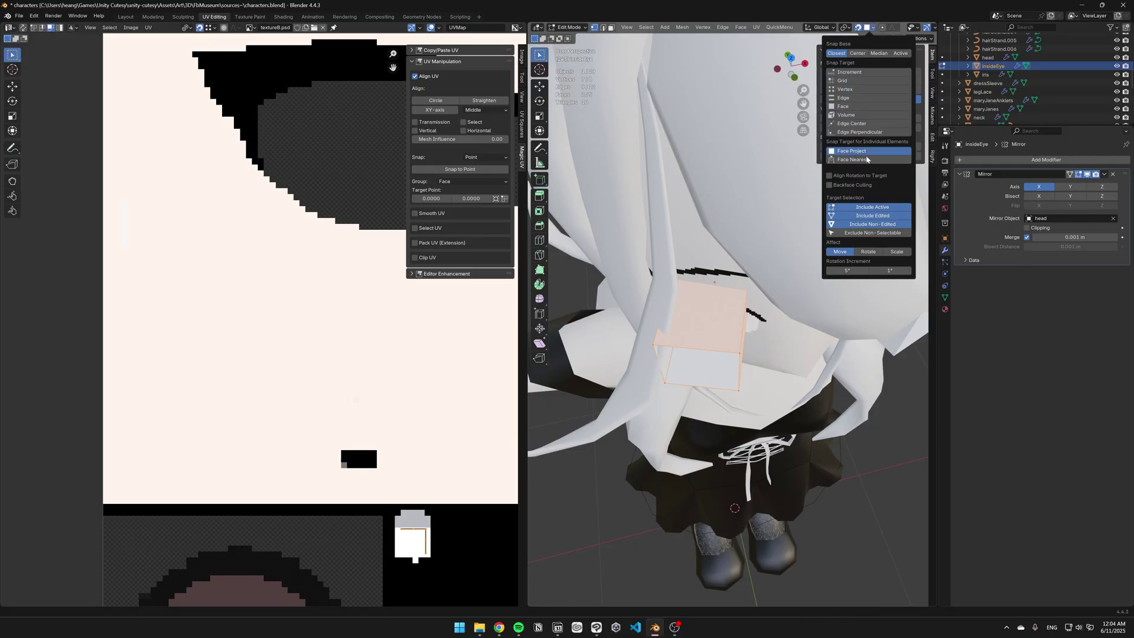
# Step: Drop the eye-outline vertices one by one onto the face surface
pyautogui.moveTo(691, 148); pyautogui.dragTo(736, 227, button='middle')
pyautogui.press('g')
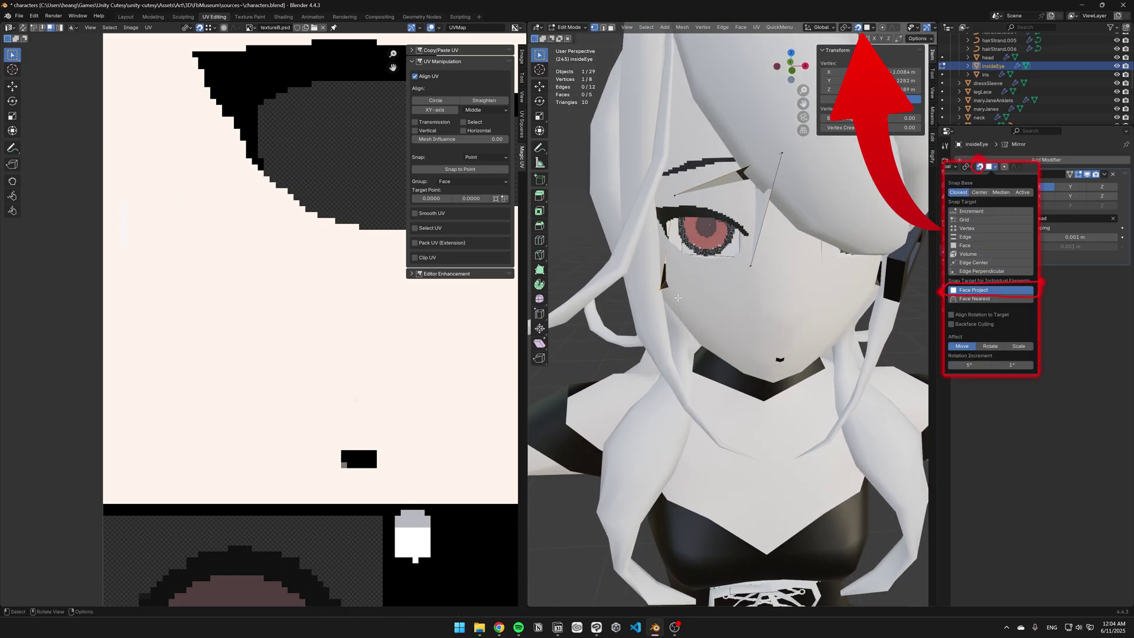
pyautogui.click(692, 212)
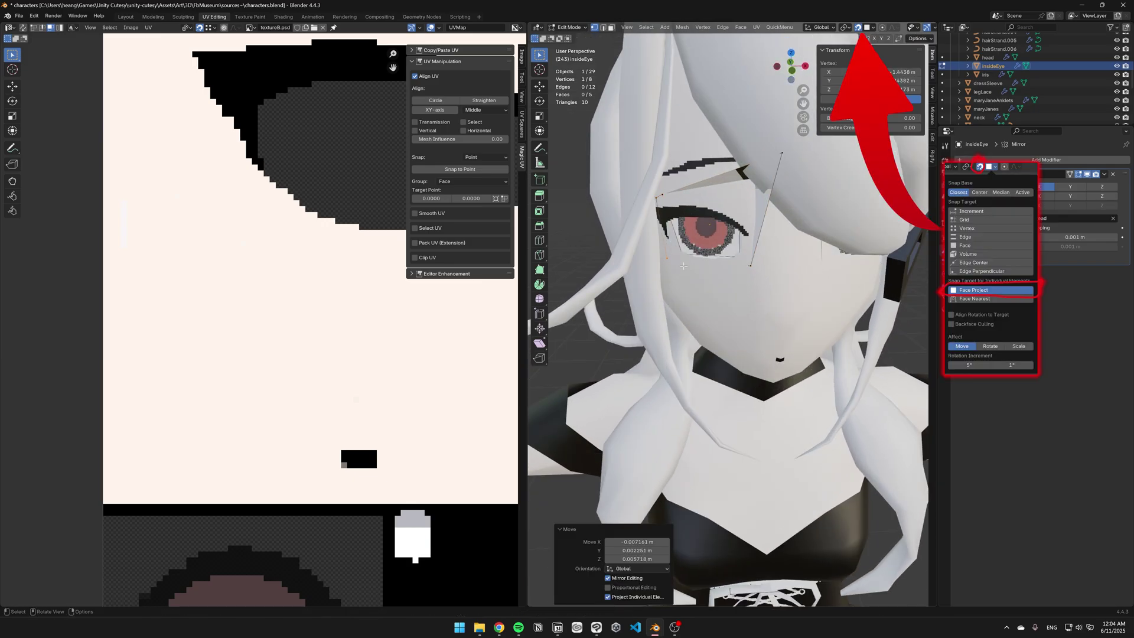
pyautogui.click(798, 155)
pyautogui.press('g')
pyautogui.click(753, 225)
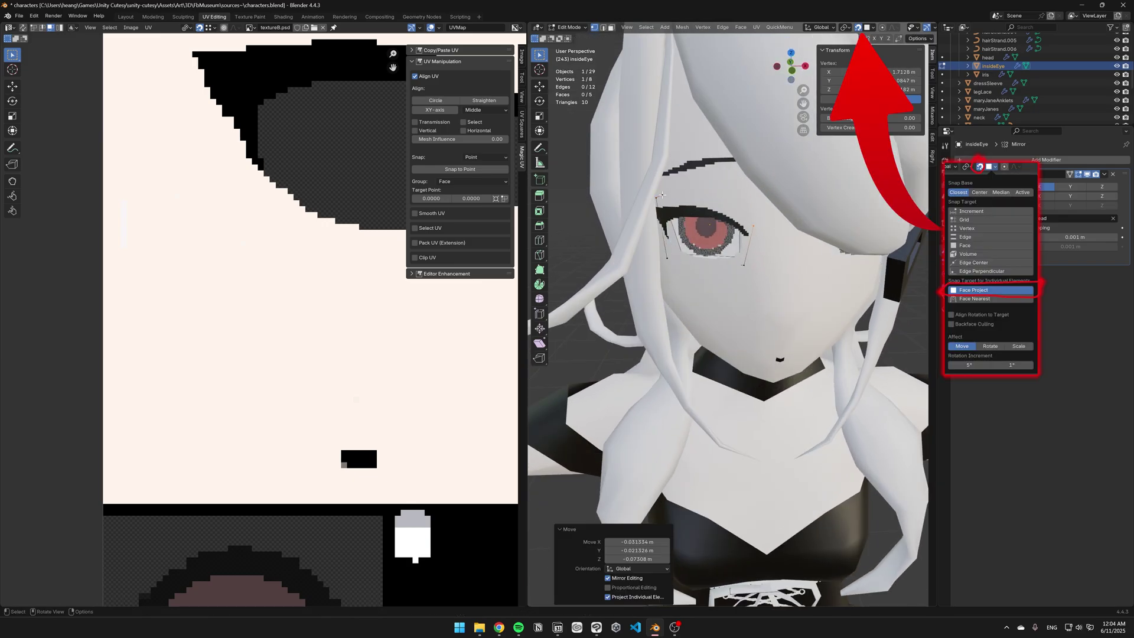
pyautogui.click(660, 195)
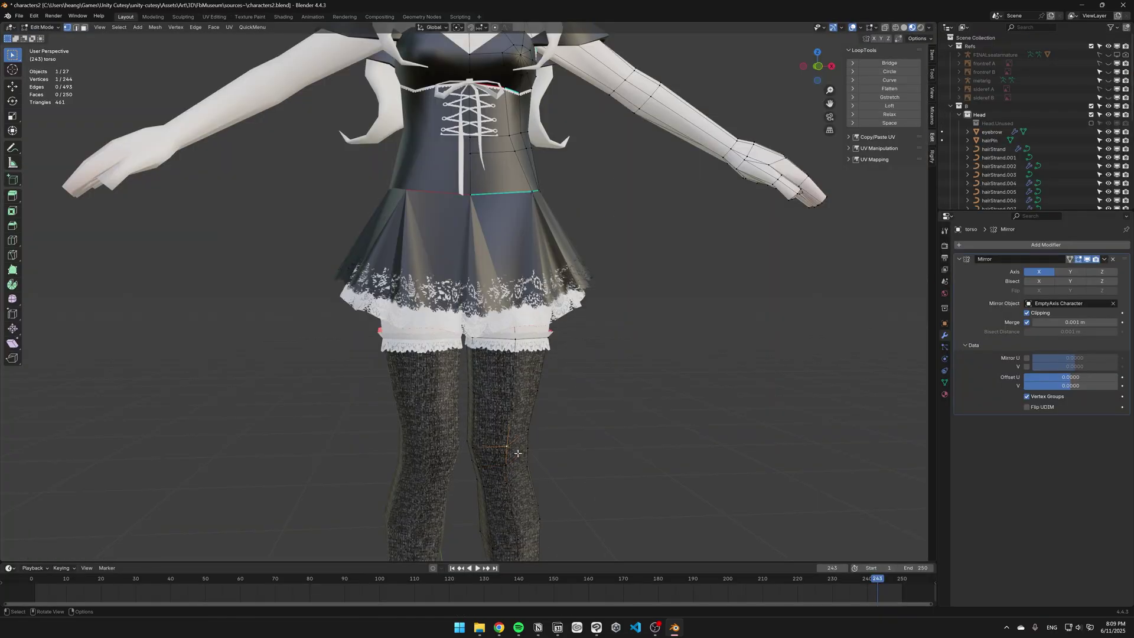
# Step: Inset the stocking's knee faces and knife-cut a new edge across the stocking
pyautogui.press('i')
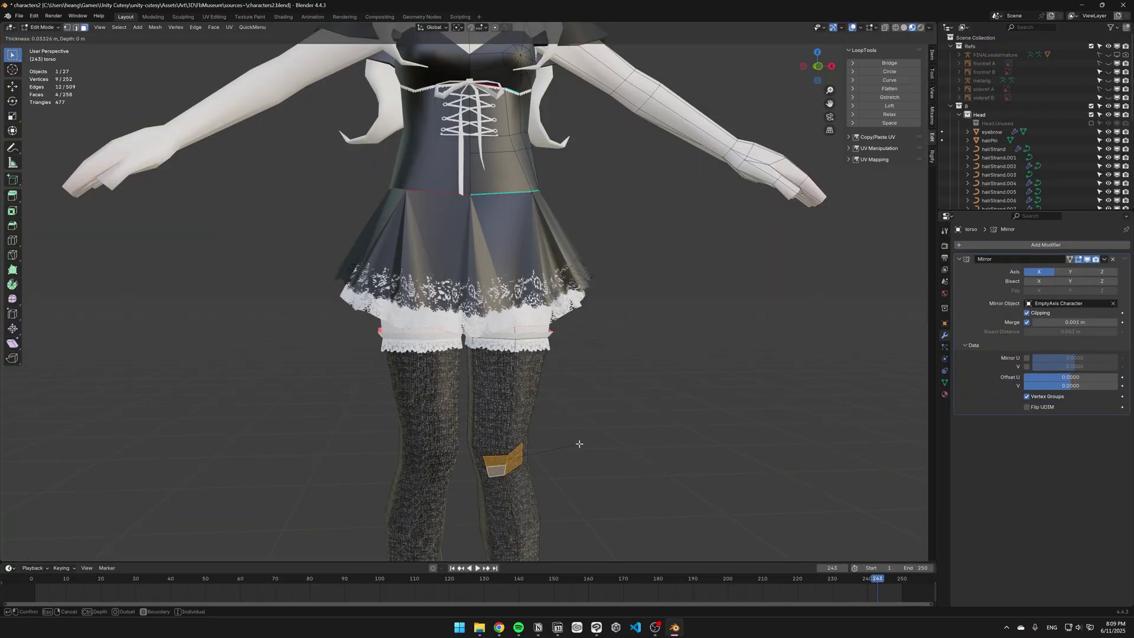
pyautogui.click(580, 443)
pyautogui.press('KP_3')
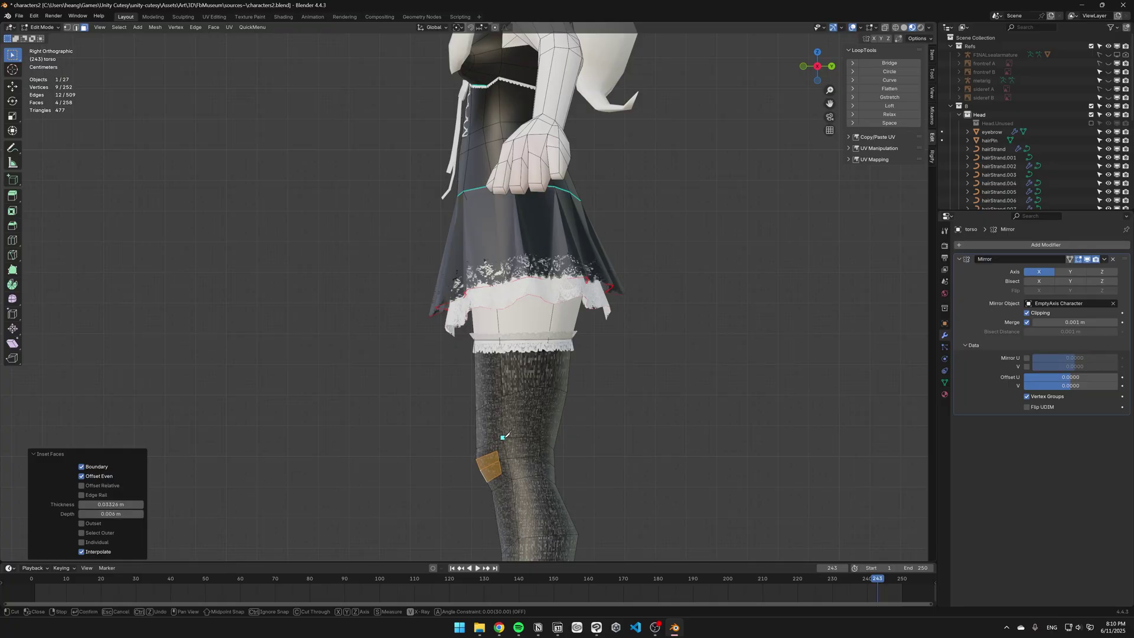
pyautogui.press('Return')
# Step: Dissolve the unneeded edges and save the blend file
pyautogui.moveTo(549, 471); pyautogui.dragTo(504, 484, button='middle')
pyautogui.moveTo(452, 445); pyautogui.dragTo(461, 459, button='middle')
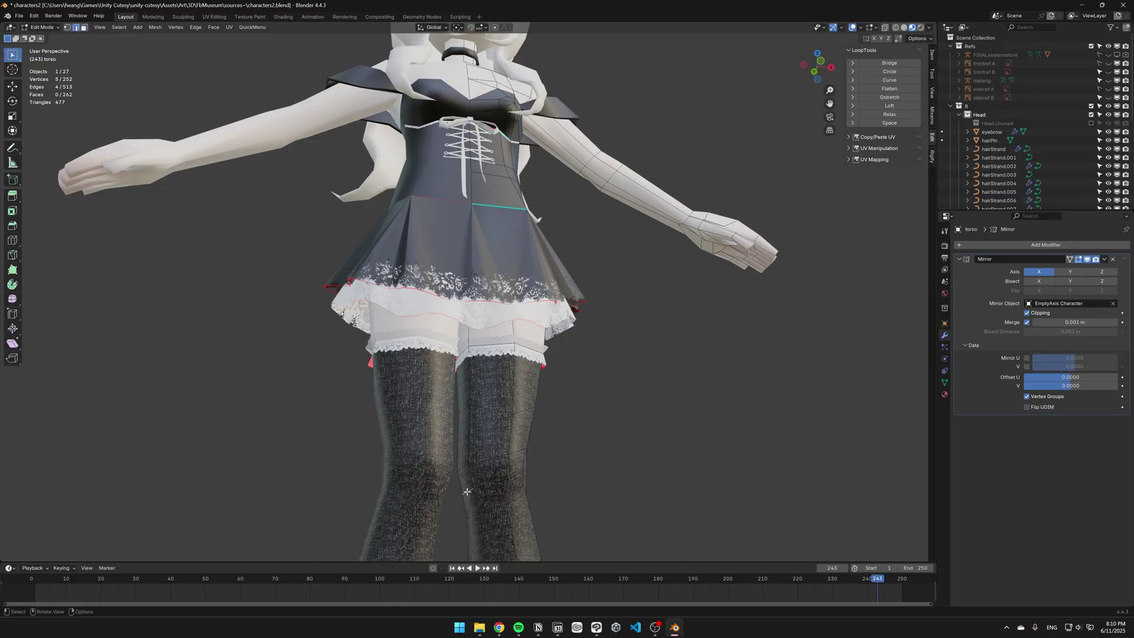
pyautogui.moveTo(466, 492); pyautogui.dragTo(479, 484, button='middle')
pyautogui.press('x')
pyautogui.click(478, 484)
pyautogui.hotkey('ctrl', 's')
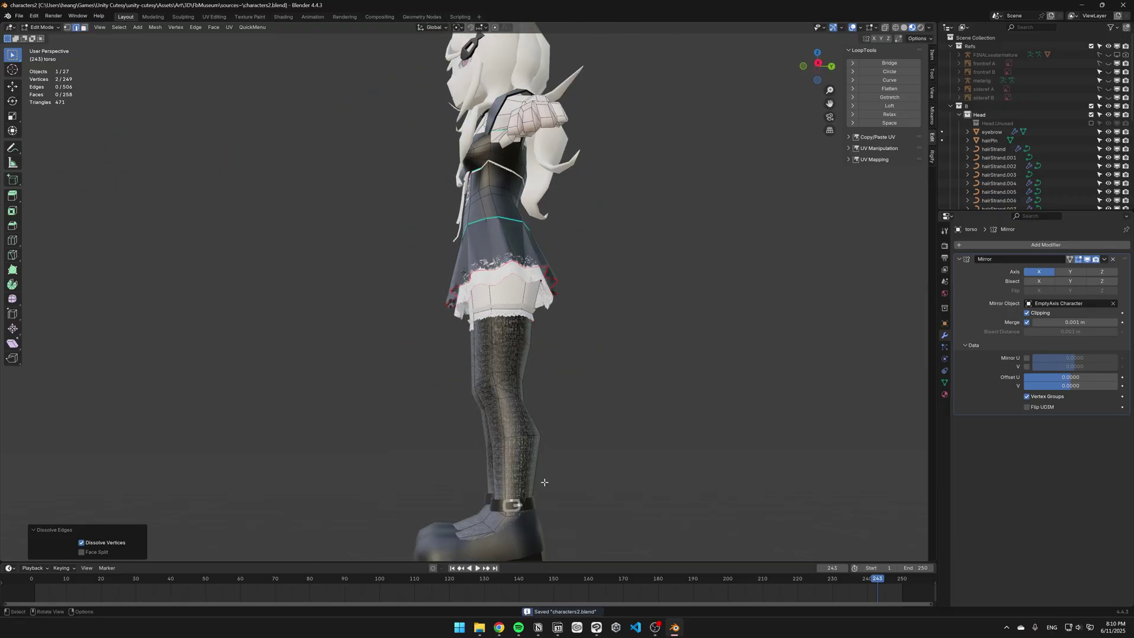
# Step: Slide the hand edge loop along the fingers in the side view
pyautogui.press('KP_3')
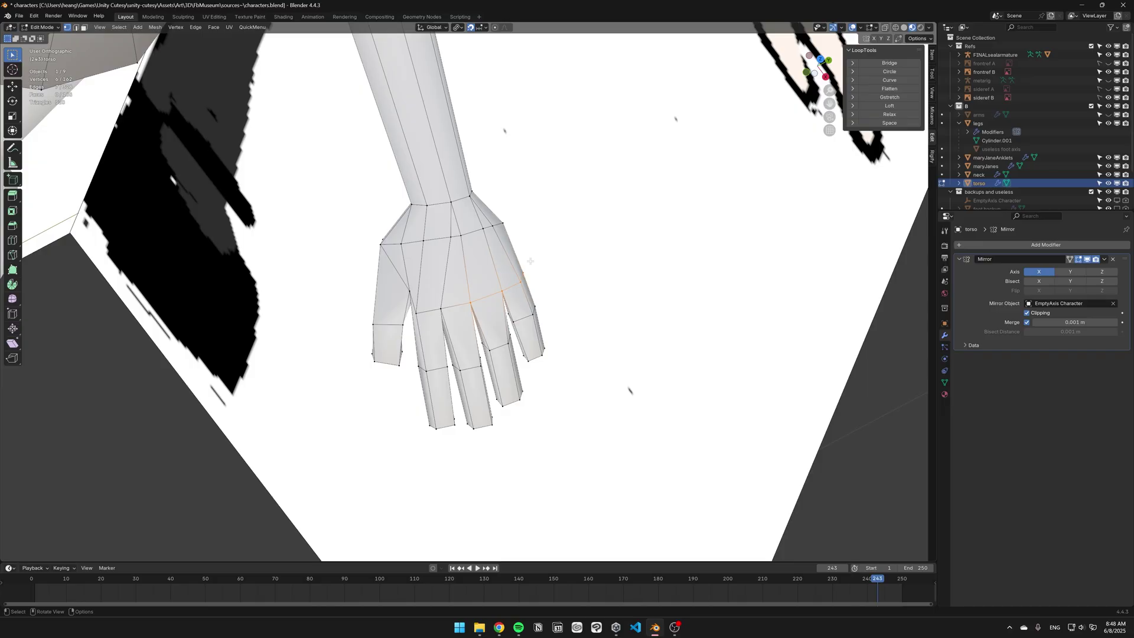
pyautogui.press('g')
pyautogui.press('Escape')
pyautogui.press('g')
pyautogui.press('g')
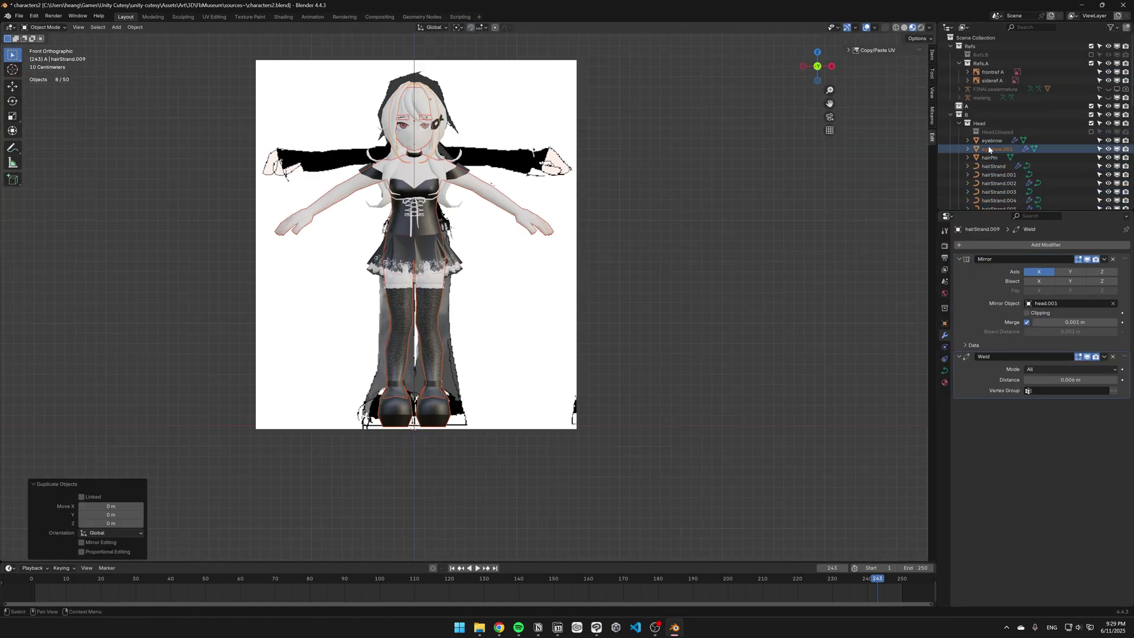
# Step: Save the file and scale the hood-edge vertices with smooth proportional falloff
pyautogui.hotkey('ctrl', 's')
pyautogui.click(988, 115)
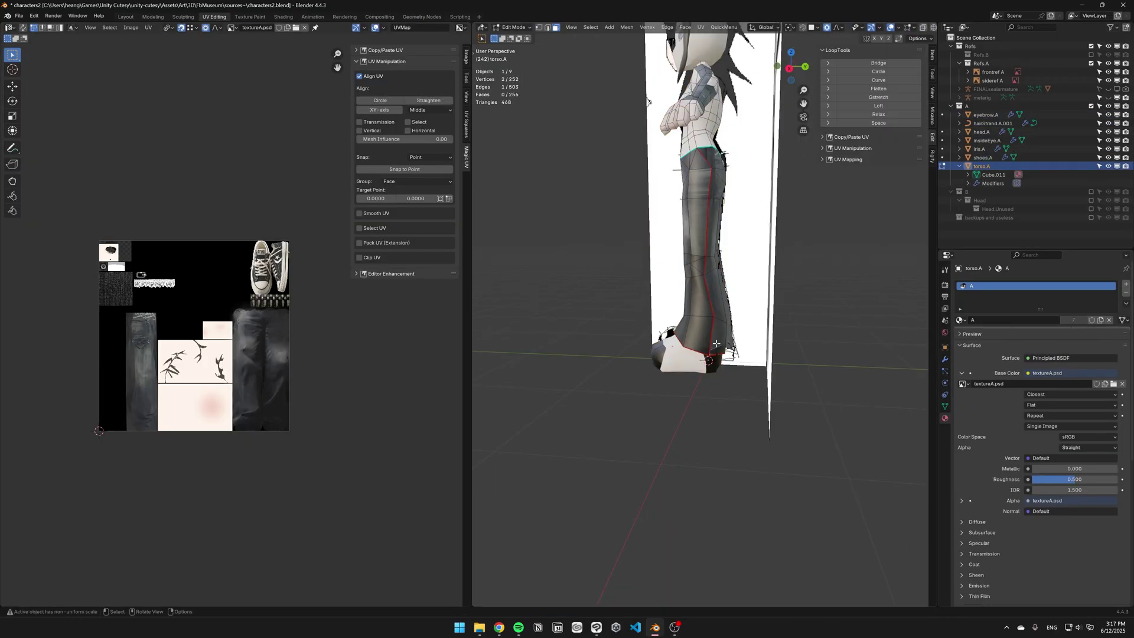
pyautogui.click(716, 343)
pyautogui.scroll(2, 124, 448)
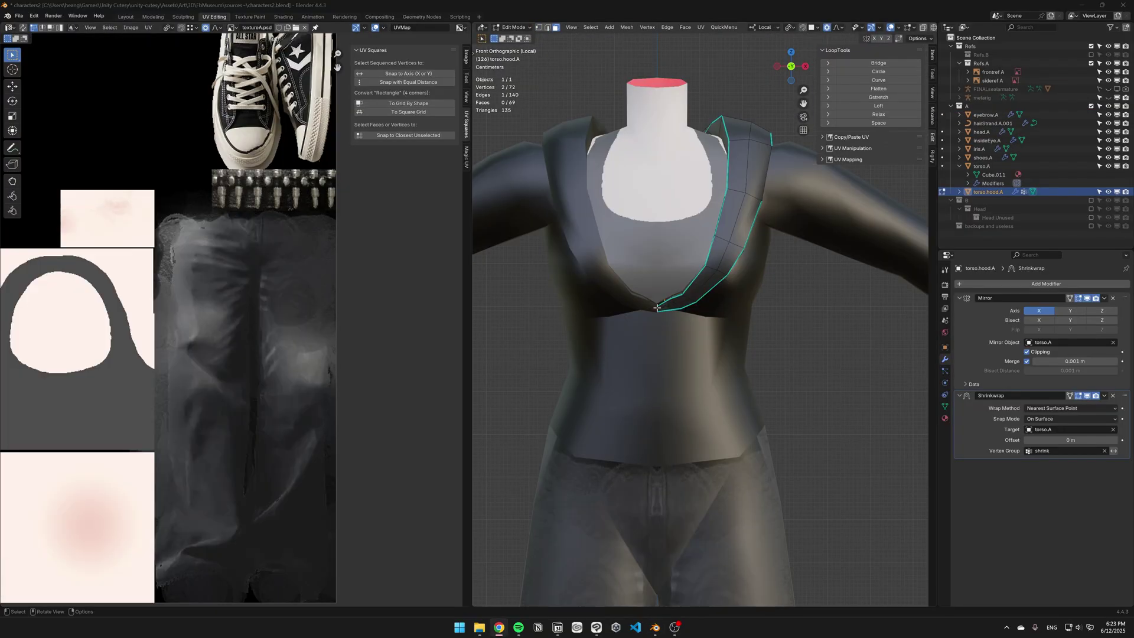
pyautogui.scroll(5, 657, 307)
pyautogui.keyDown('shift'); pyautogui.click(563, 307); pyautogui.keyUp('shift')
pyautogui.press('s')
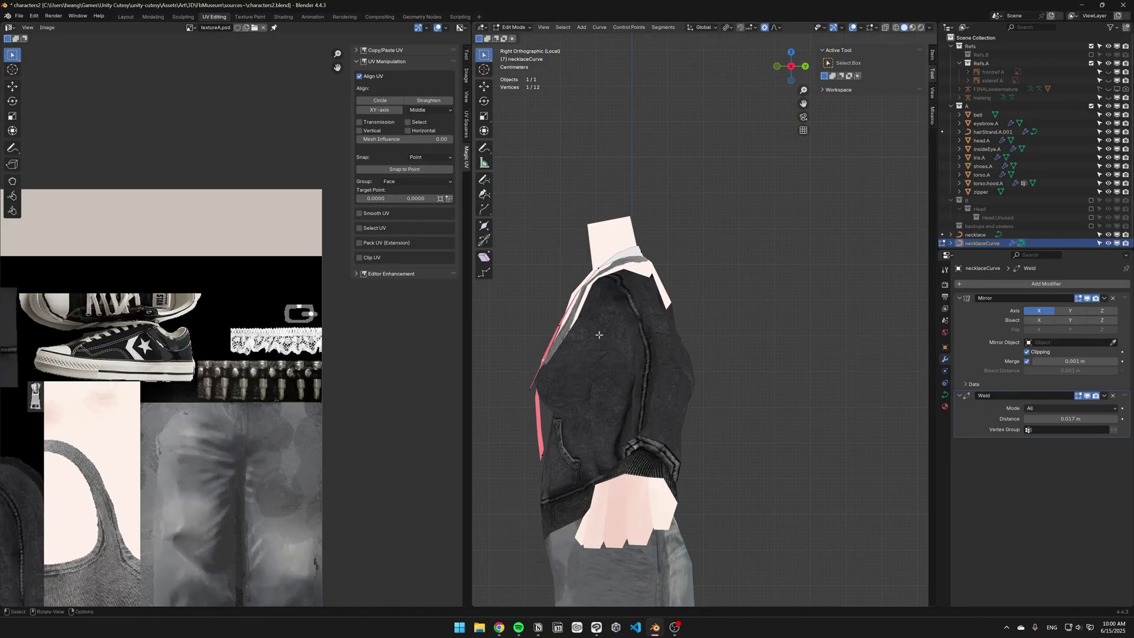
# Step: Move the necklaceCurve points along Y, checking from front and right views
pyautogui.press('g')
pyautogui.click(576, 338)
pyautogui.press('g')
pyautogui.click(576, 338)
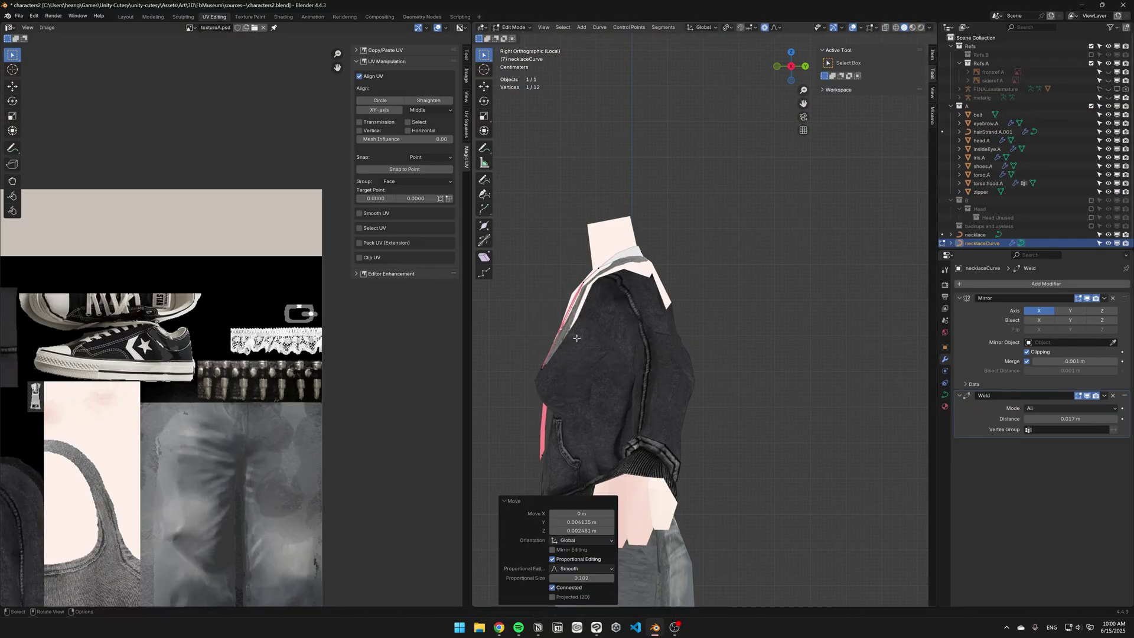
pyautogui.press('KP_1')
pyautogui.press('KP_3')
pyautogui.press('KP_1')
pyautogui.press('e')
pyautogui.press('y')
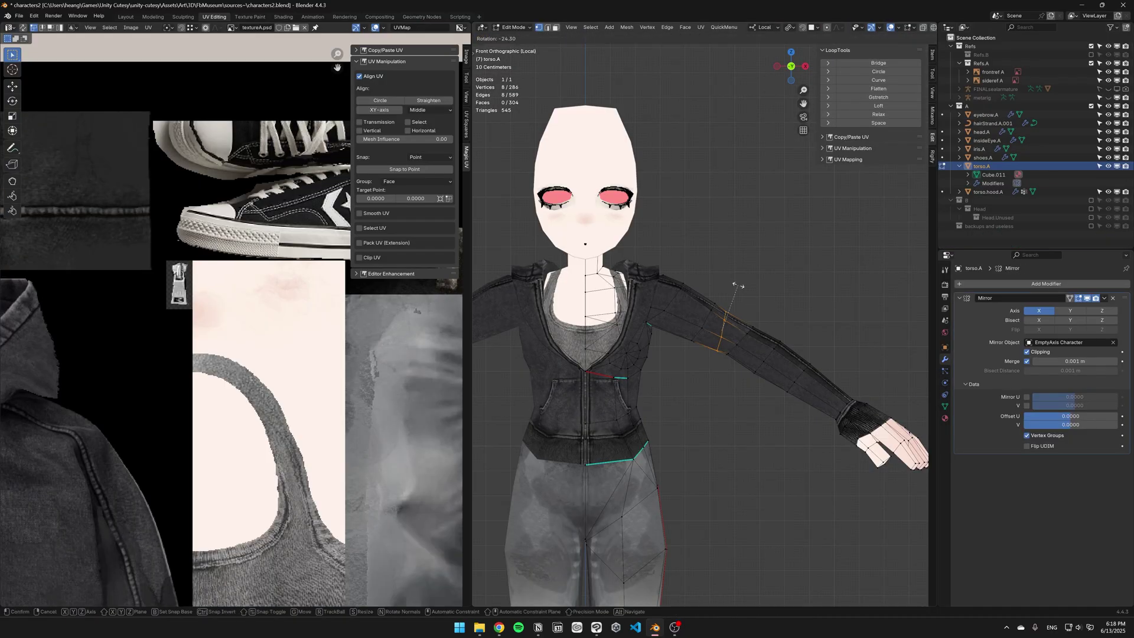
# Step: Cut an edge loop on the jacket's upper arm, rotate it slightly, then box-select trouser-leg vertices
pyautogui.press('r')
pyautogui.click(714, 321)
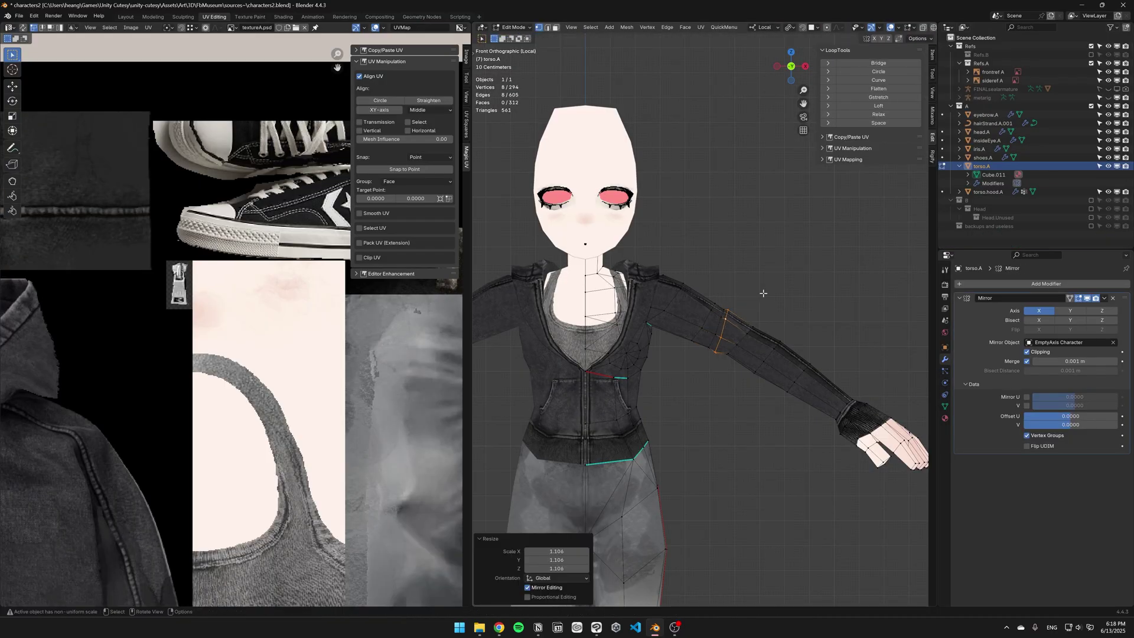
pyautogui.press('r')
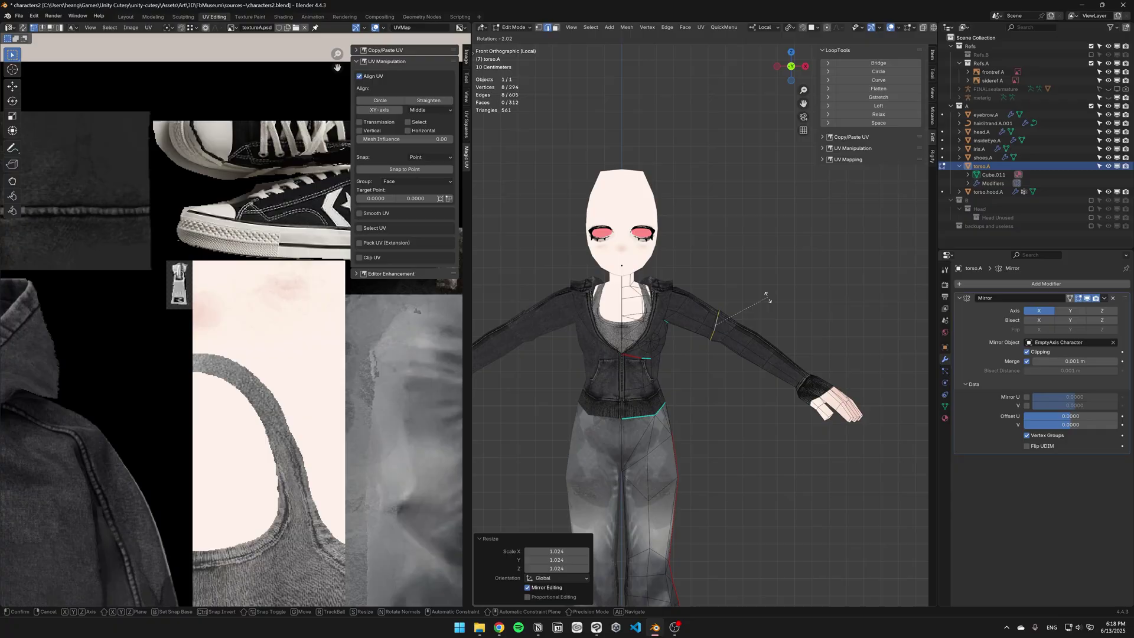
pyautogui.click(742, 324)
pyautogui.moveTo(753, 324); pyautogui.dragTo(747, 309, button='middle')
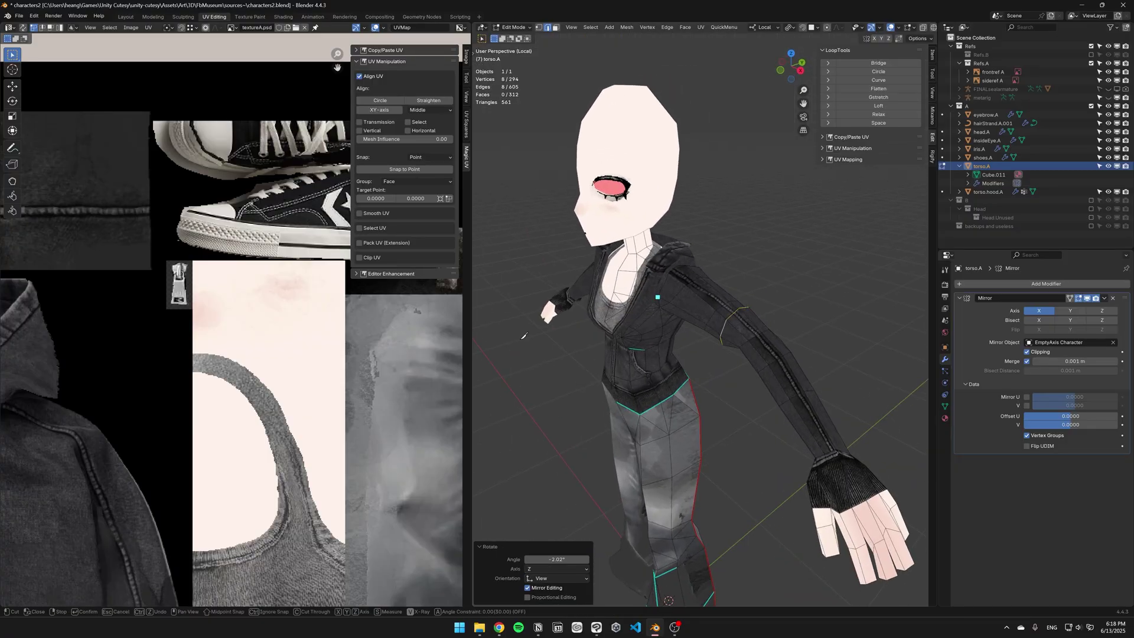
pyautogui.press('KP_1')
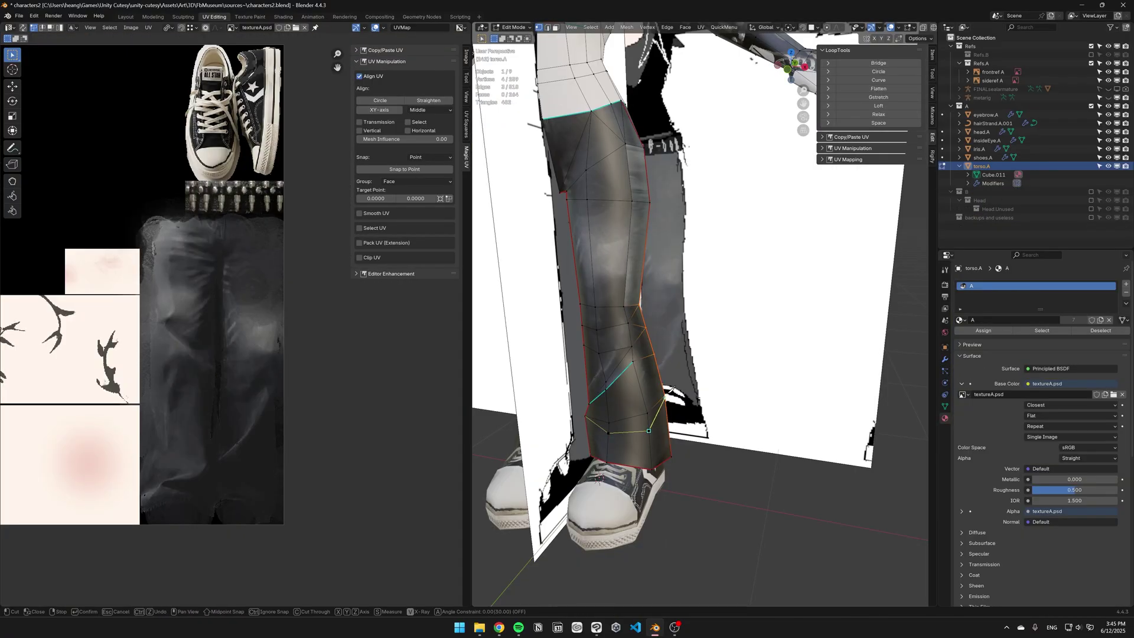
pyautogui.moveTo(630, 433); pyautogui.dragTo(629, 289, button='middle')
pyautogui.moveTo(630, 289); pyautogui.dragTo(650, 344)
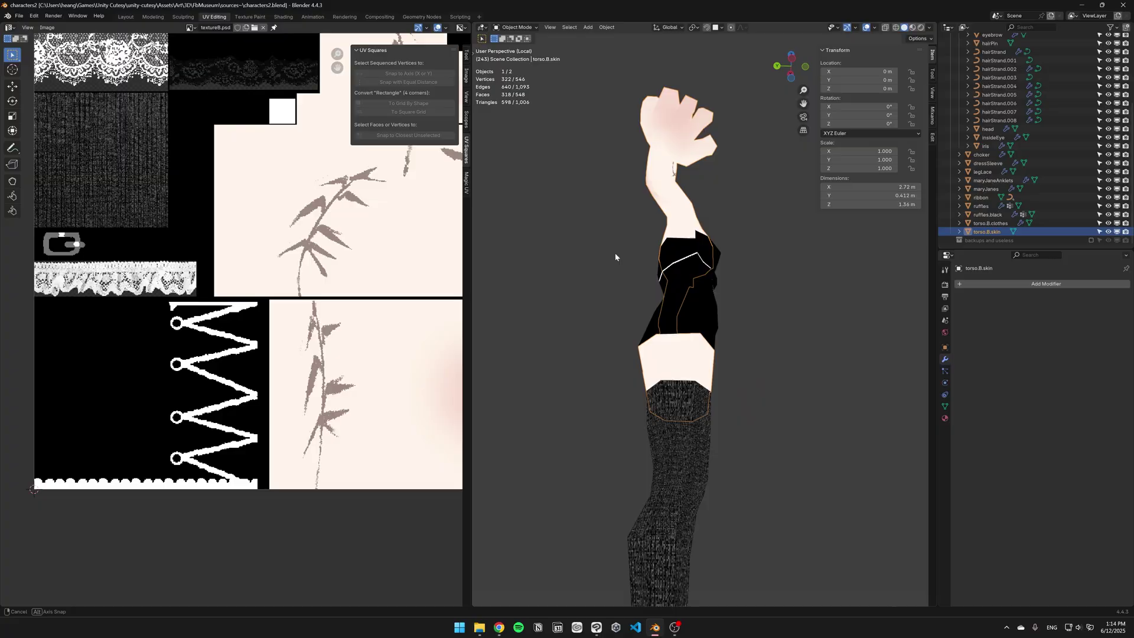
# Step: Save, enter Edit Mode on the skin mesh and move the forearm UV island onto the texture
pyautogui.moveTo(615, 257); pyautogui.dragTo(548, 313, button='middle')
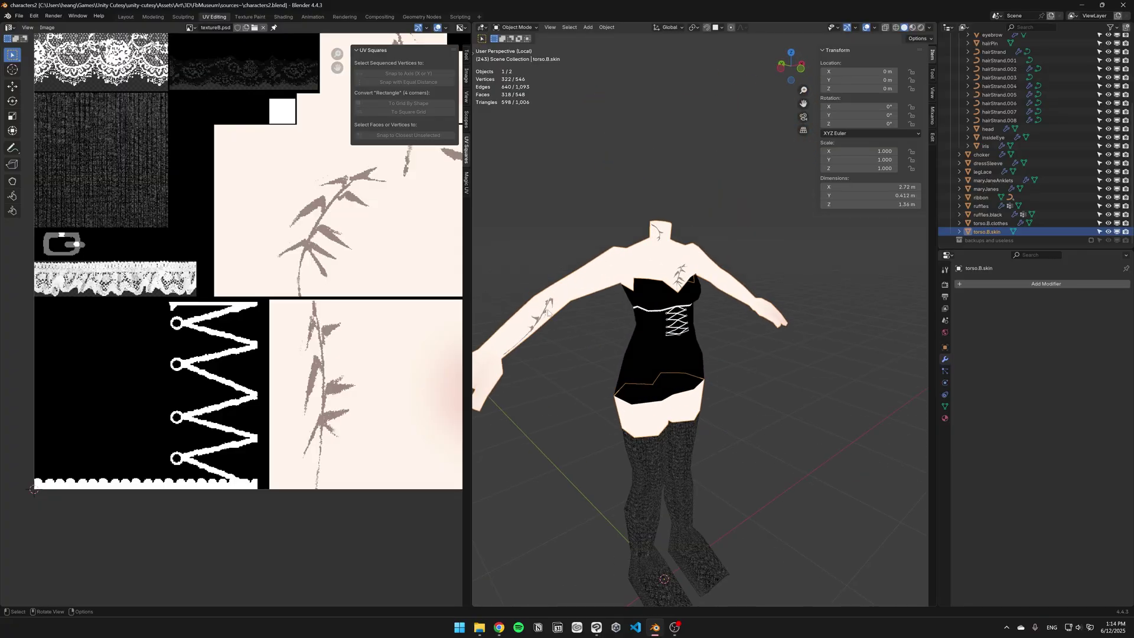
pyautogui.press('KP_1')
pyautogui.hotkey('ctrl', 's')
pyautogui.press('Tab')
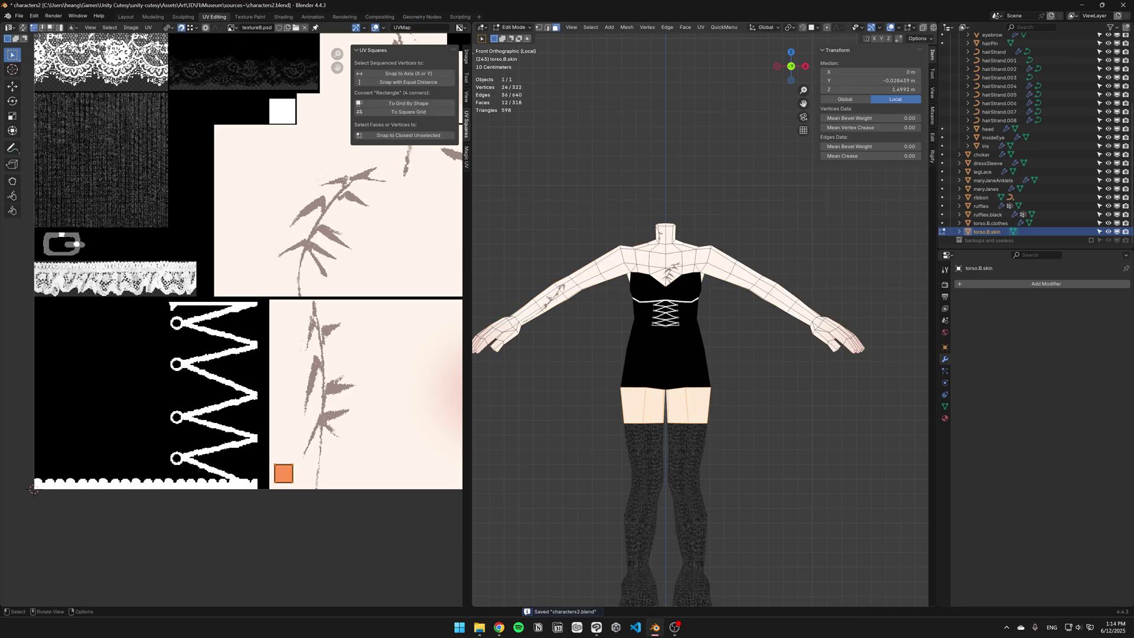
pyautogui.keyDown('ctrl'); pyautogui.click(534, 309); pyautogui.keyUp('ctrl')
pyautogui.moveTo(533, 309); pyautogui.dragTo(537, 336, button='middle')
pyautogui.press('Home')
pyautogui.press('g')
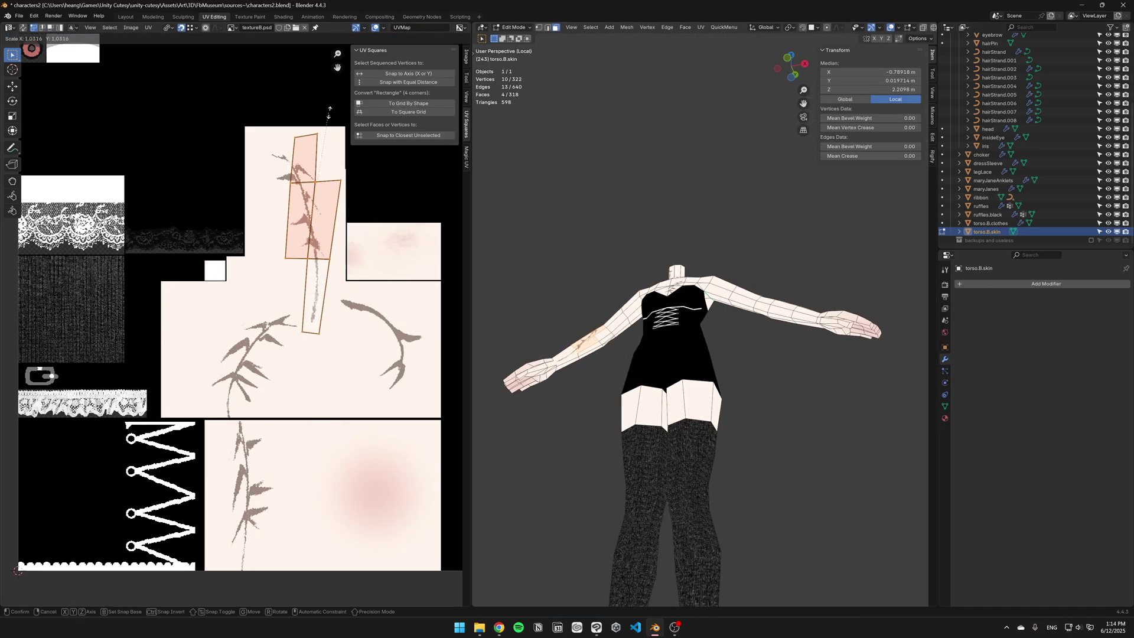
pyautogui.click(341, 161)
# Step: Rotate, enlarge and reposition the forearm UV island over the bamboo ink drawing
pyautogui.scroll(2, 534, 310)
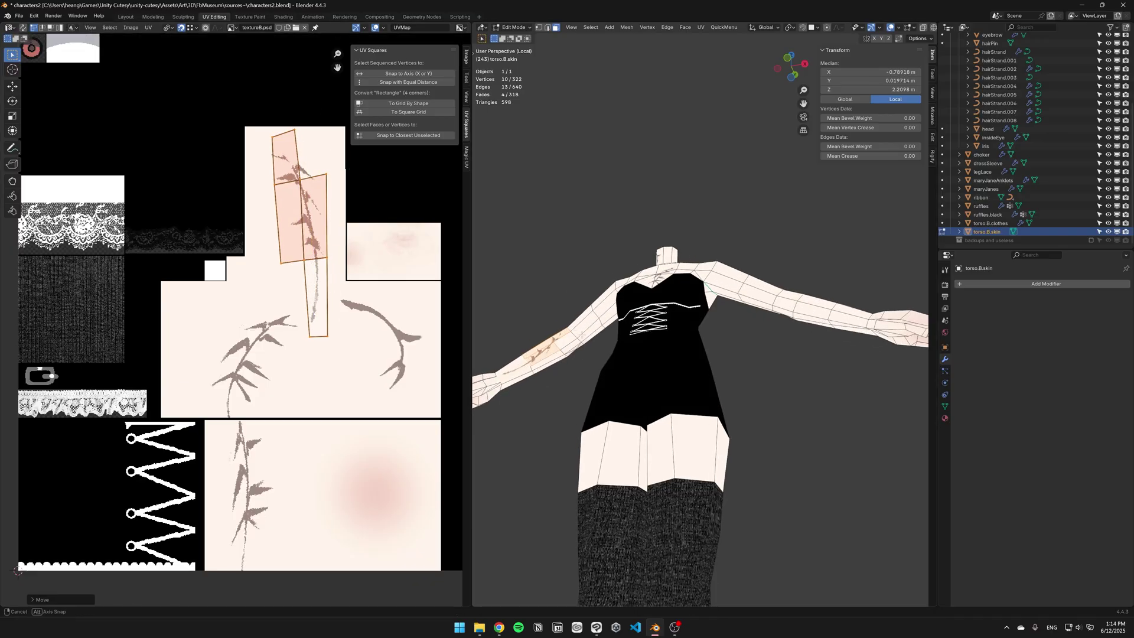
pyautogui.moveTo(534, 310); pyautogui.dragTo(539, 310, button='middle')
pyautogui.rightClick(345, 228)
pyautogui.click(349, 331)
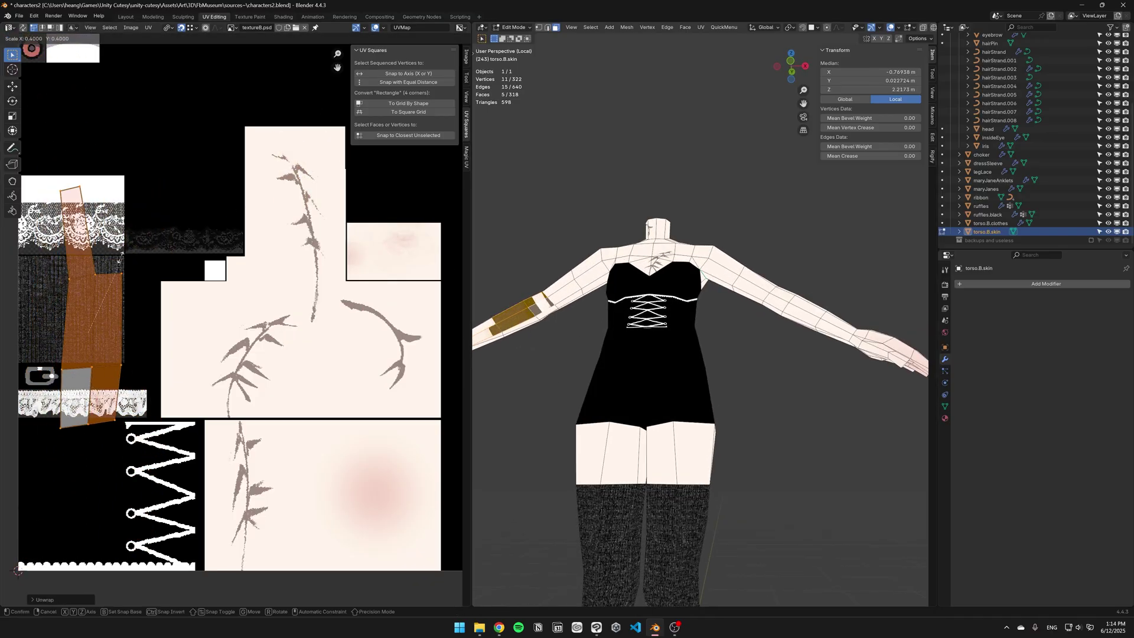
pyautogui.press('g')
pyautogui.press('s')
pyautogui.click(382, 204)
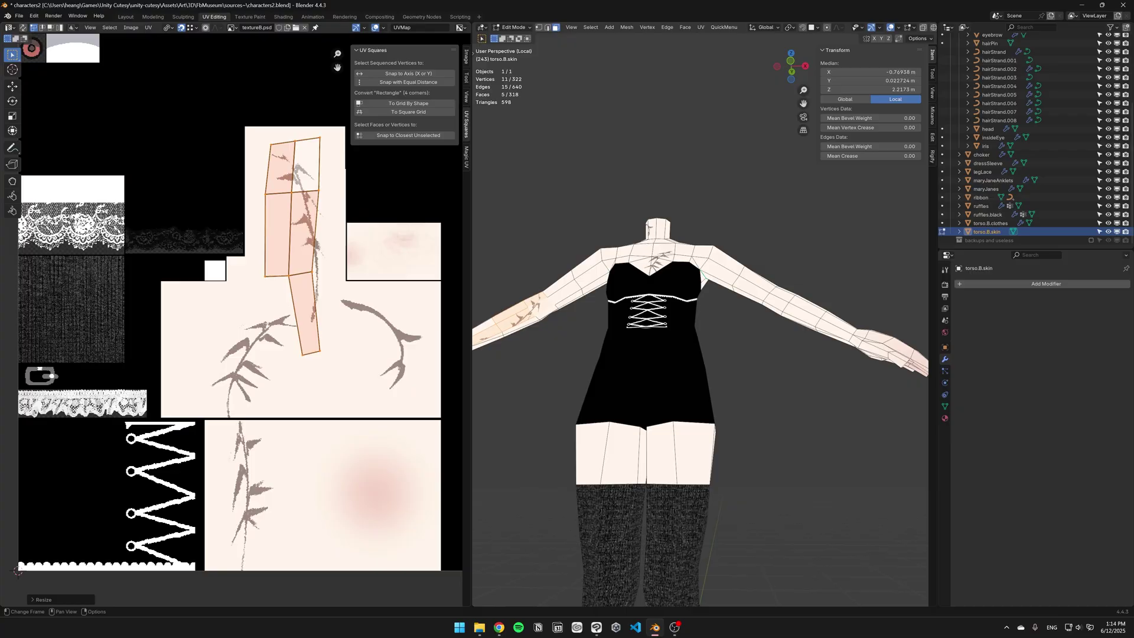
pyautogui.press('g')
pyautogui.click(331, 173)
# Step: Unwrap the selected jacket faces, place the island on the jacket texture and rotate some faces
pyautogui.press('s')
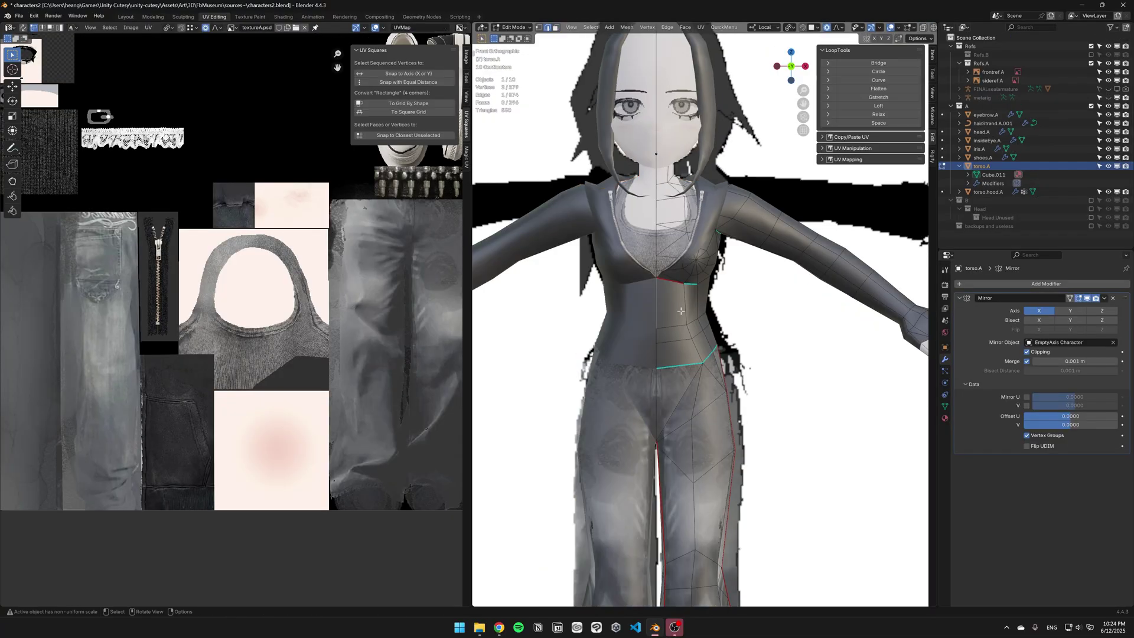
pyautogui.press('u')
pyautogui.click(726, 194)
pyautogui.press('g')
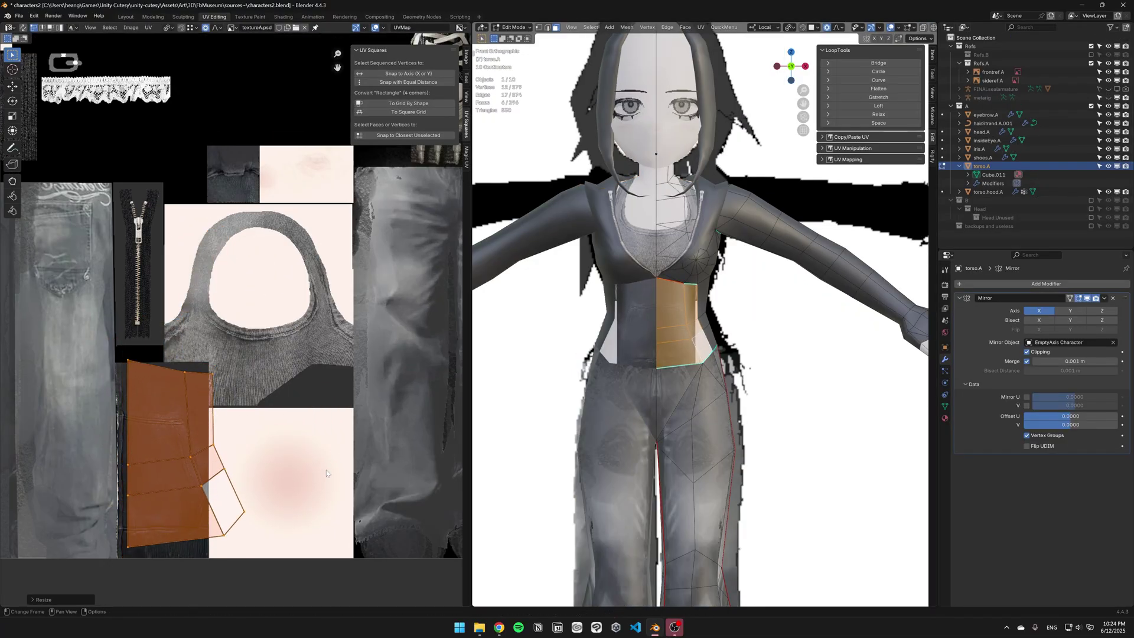
pyautogui.click(269, 281)
pyautogui.scroll(2, 269, 281)
pyautogui.press('r')
pyautogui.press('Escape')
pyautogui.scroll(2, 240, 341)
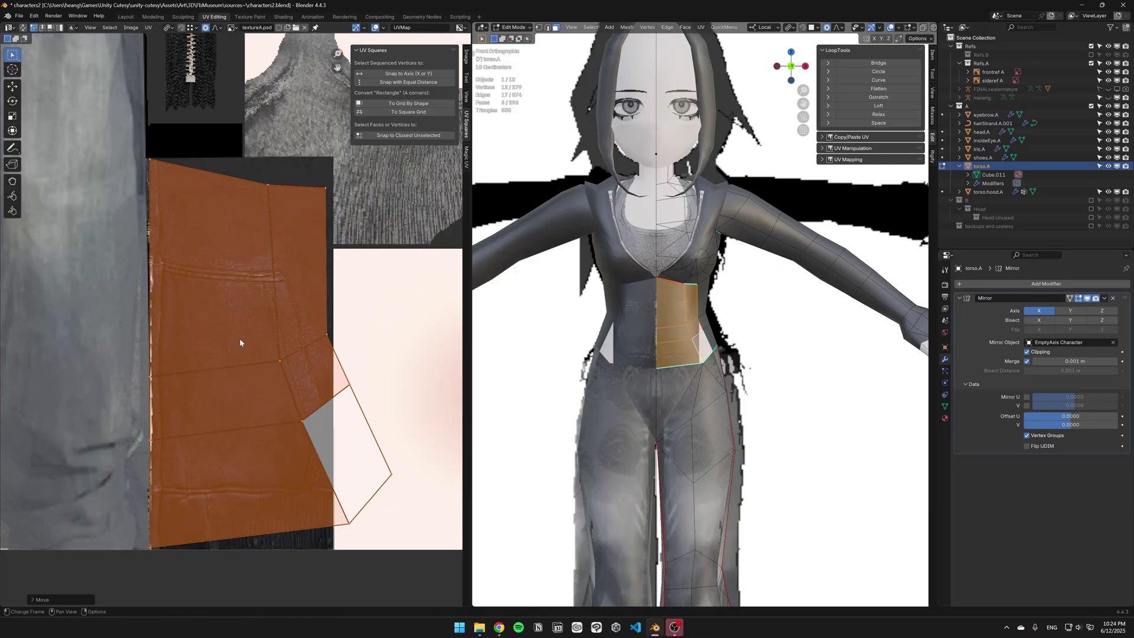
pyautogui.click(316, 378)
pyautogui.press('r')
pyautogui.click(450, 424)
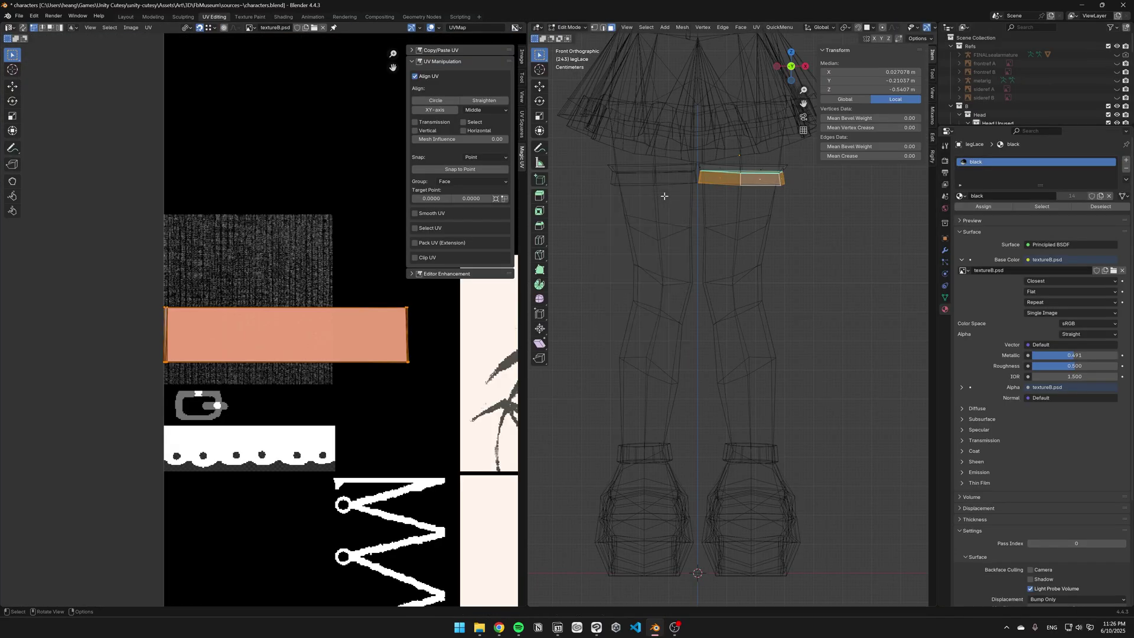
# Step: Unwrap the legLace faces and straighten the island into a rectangle with UV Squares
pyautogui.press('u')
pyautogui.click(349, 329)
pyautogui.scroll(-7, 283, 319)
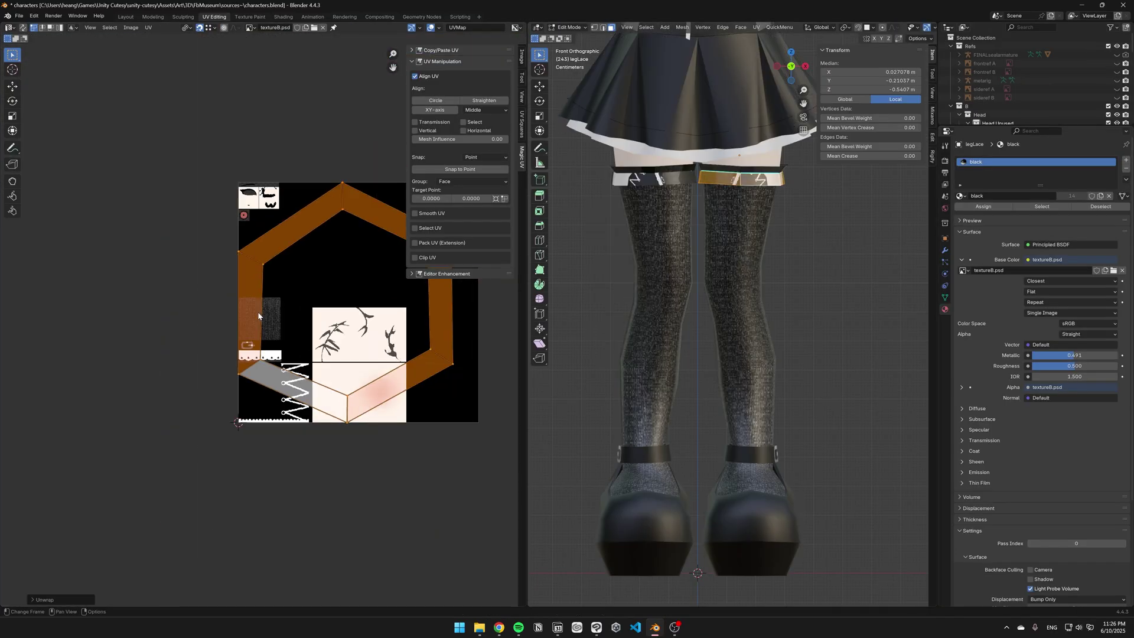
pyautogui.scroll(4, 260, 344)
pyautogui.click(522, 125)
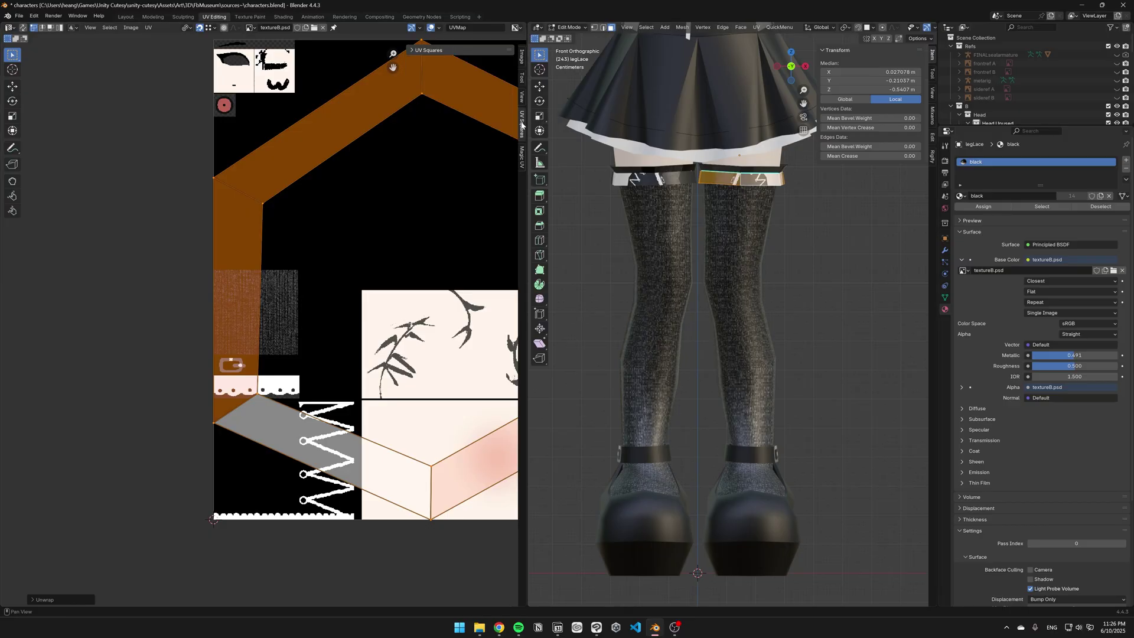
pyautogui.click(522, 155)
pyautogui.click(522, 127)
pyautogui.click(437, 50)
pyautogui.click(463, 103)
# Step: Snap the lace island with Magic UV Snap to Point, rotate horizontal, then move and scale onto the lace strip
pyautogui.click(522, 156)
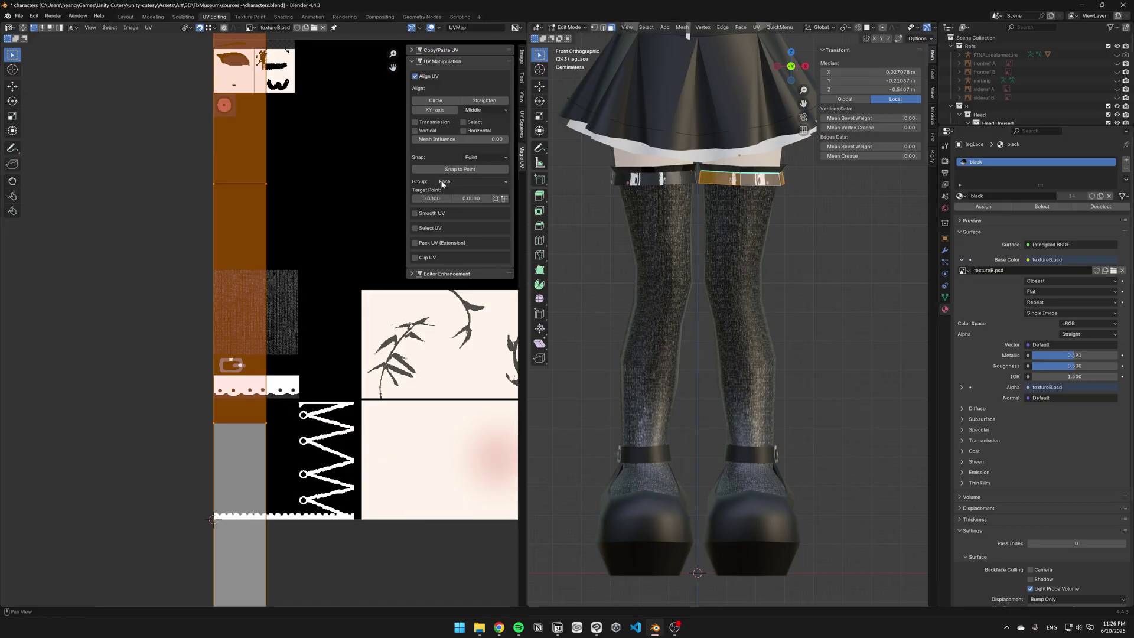
pyautogui.click(460, 169)
pyautogui.press('r')
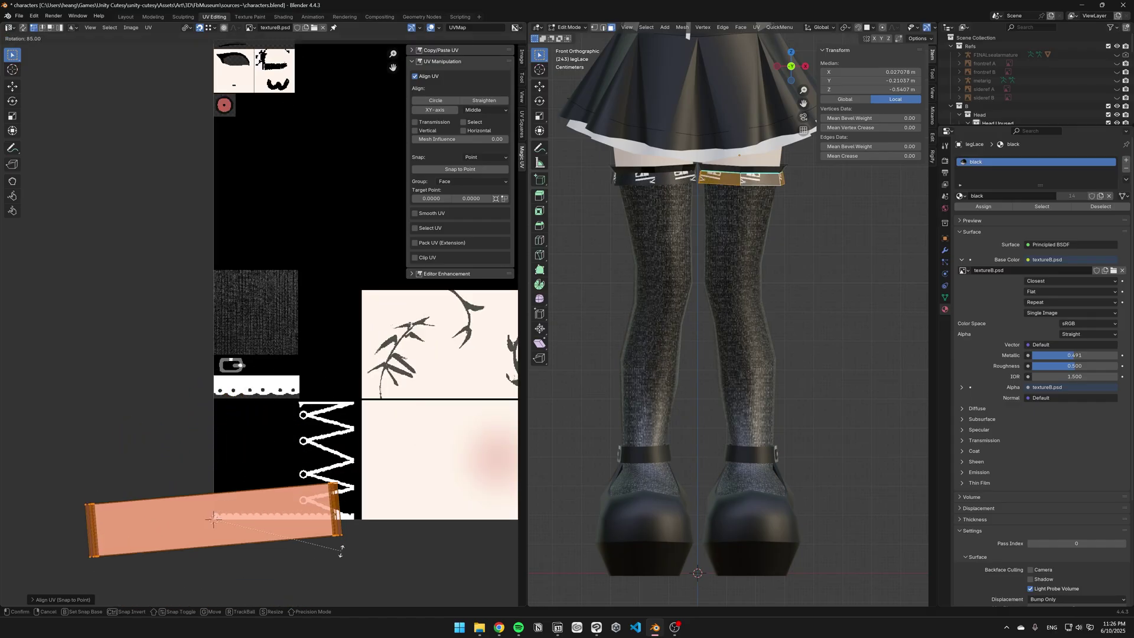
pyautogui.click(332, 537)
pyautogui.press('g')
pyautogui.click(378, 427)
pyautogui.scroll(4, 378, 427)
pyautogui.press('s')
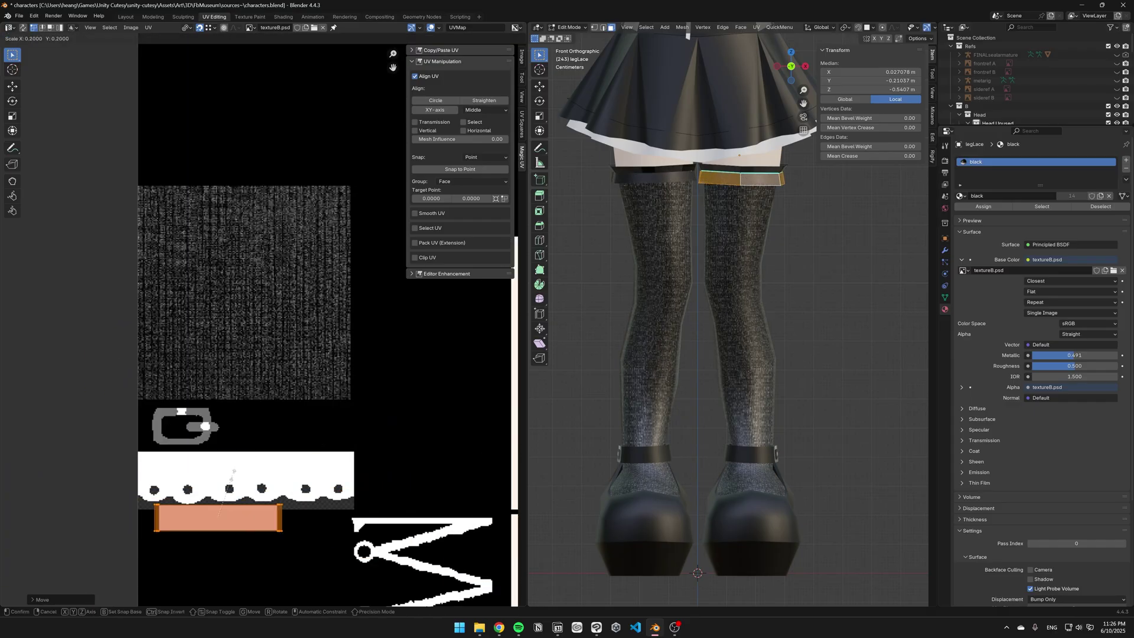
pyautogui.scroll(2, 326, 384)
pyautogui.scroll(1, 326, 385)
pyautogui.press('g')
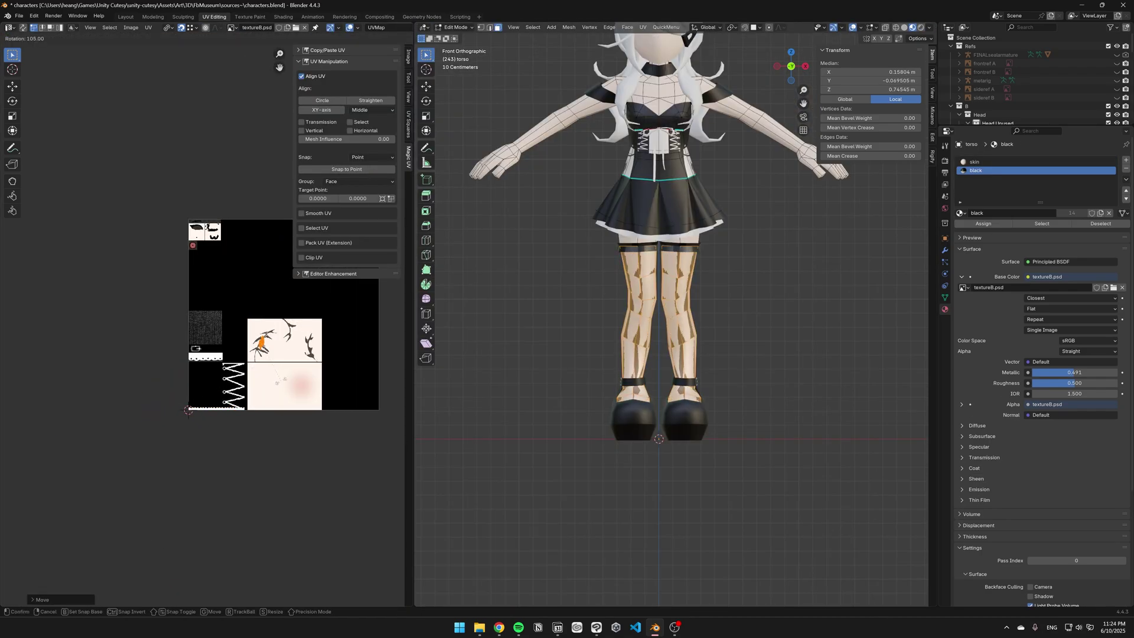
# Step: Move the stocking UV island onto the noise texture, rotate it 90° and enlarge it
pyautogui.scroll(2, 336, 382)
pyautogui.press('g')
pyautogui.click(203, 328)
pyautogui.scroll(4, 203, 325)
pyautogui.scroll(2, 671, 319)
pyautogui.press('r')
pyautogui.press('9')
pyautogui.press('0')
pyautogui.press('Return')
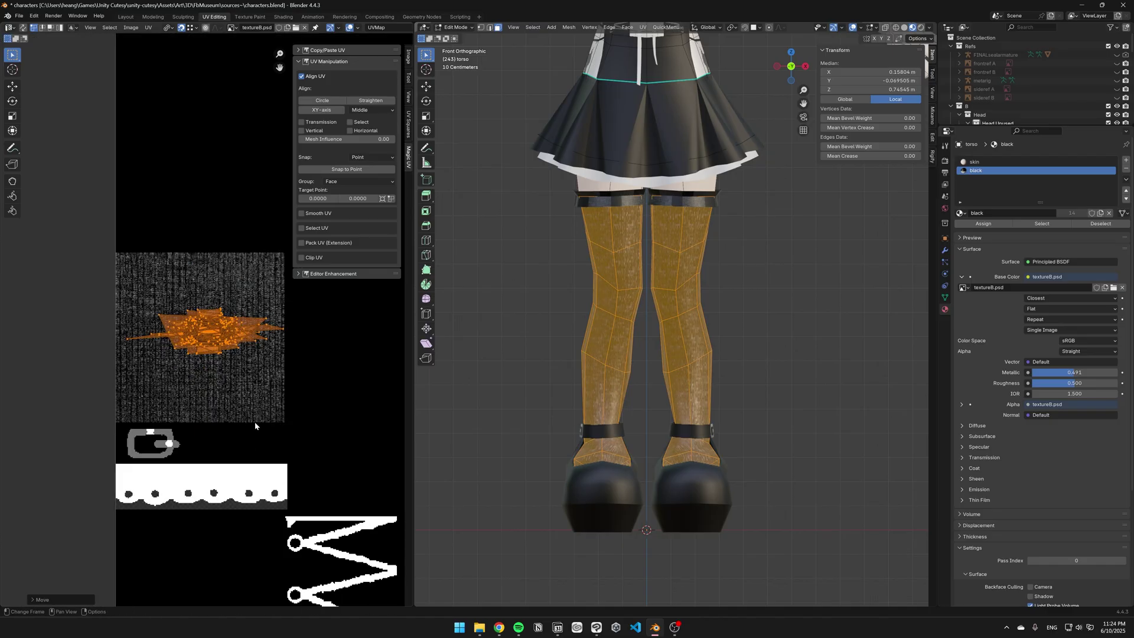
pyautogui.press('s')
pyautogui.click(218, 368)
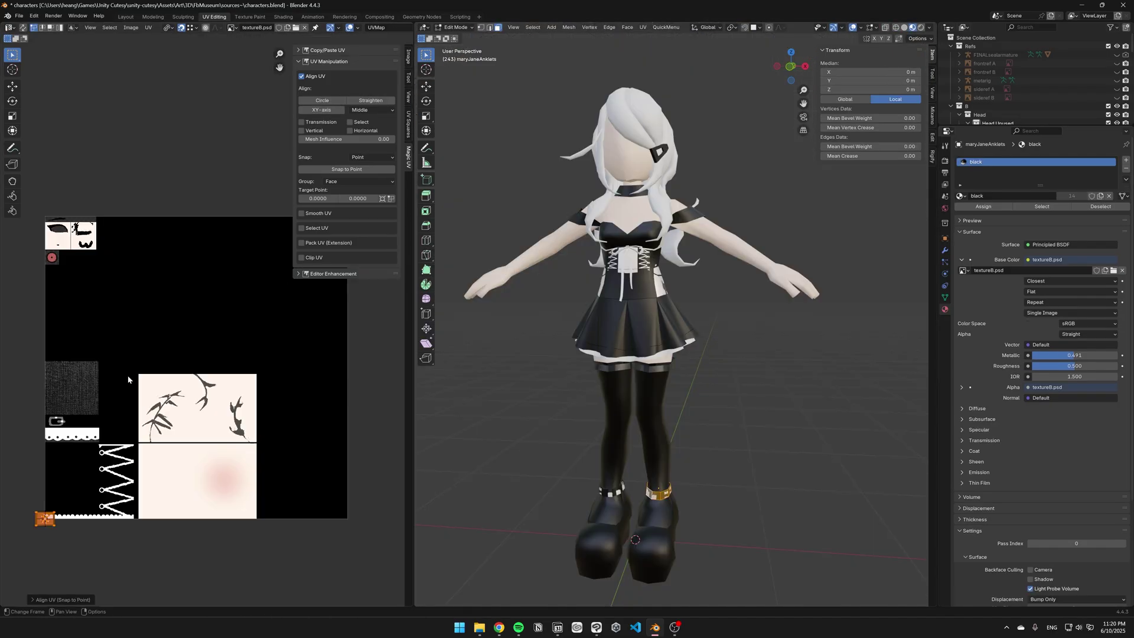
# Step: Unwrap the anklet faces, snap the island to the corner point and scale it down
pyautogui.press('u')
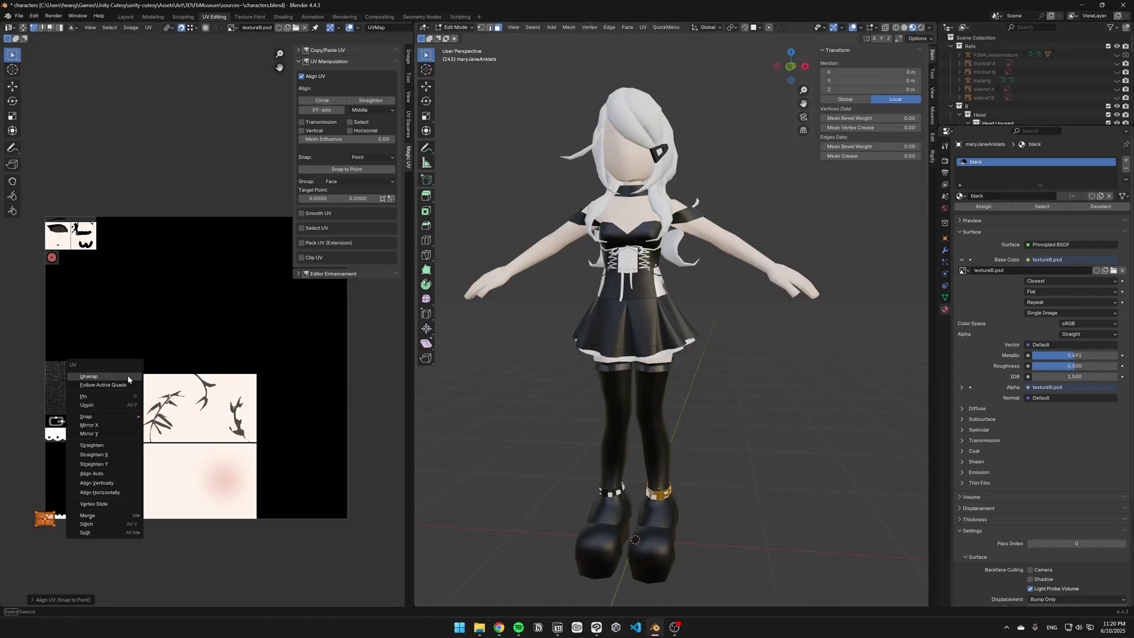
pyautogui.click(100, 381)
pyautogui.click(352, 170)
pyautogui.press('s')
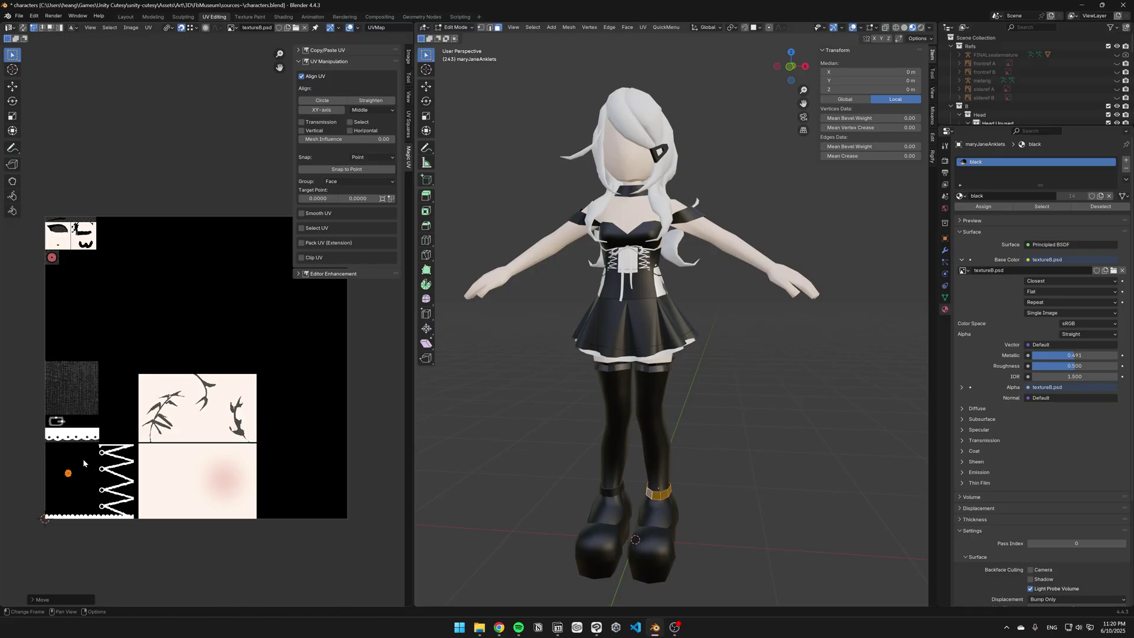
pyautogui.press('s')
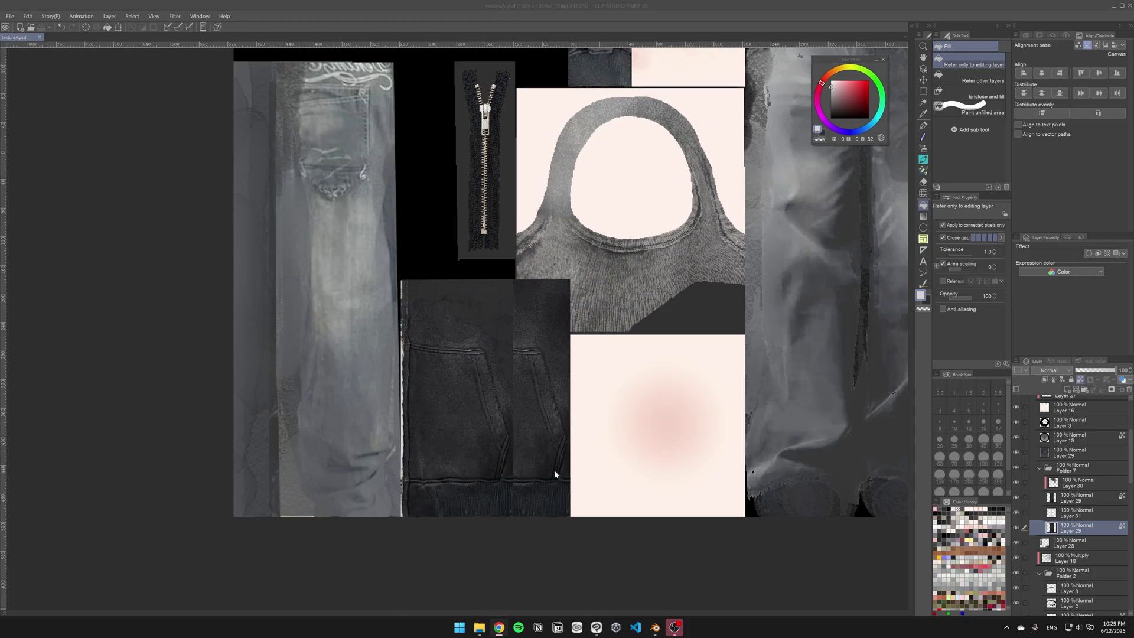
# Step: Paste the hoodie photo, scale it to 121% and move Layer 29 above Layer 32
pyautogui.hotkey('ctrl', 'v')
pyautogui.hotkey('ctrl', 't')
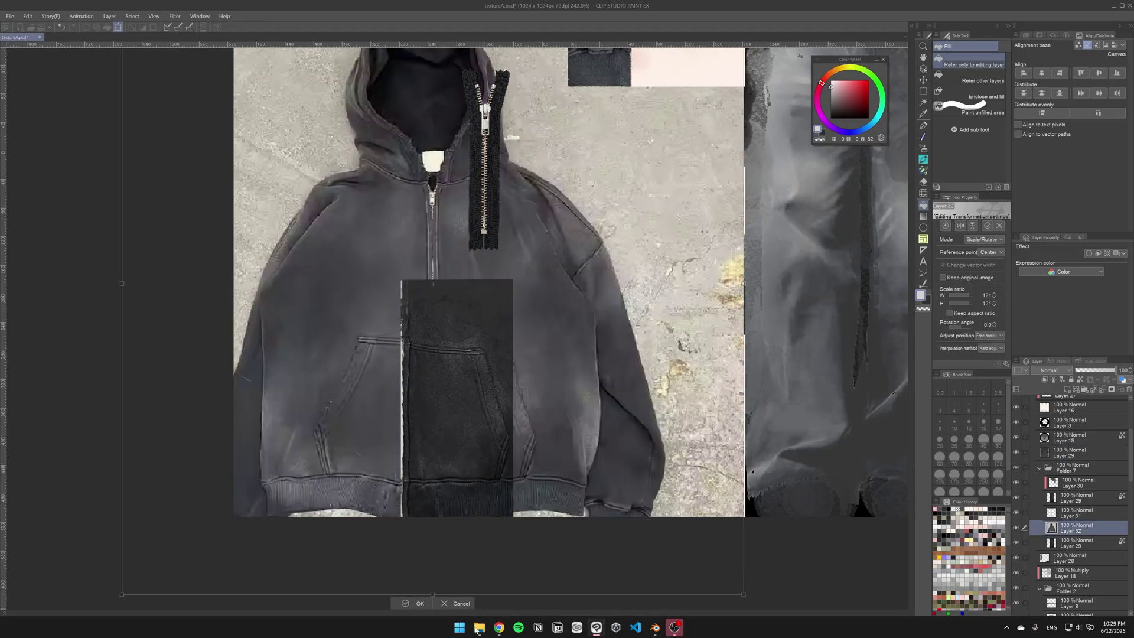
pyautogui.hotkey('ctrl', '-')
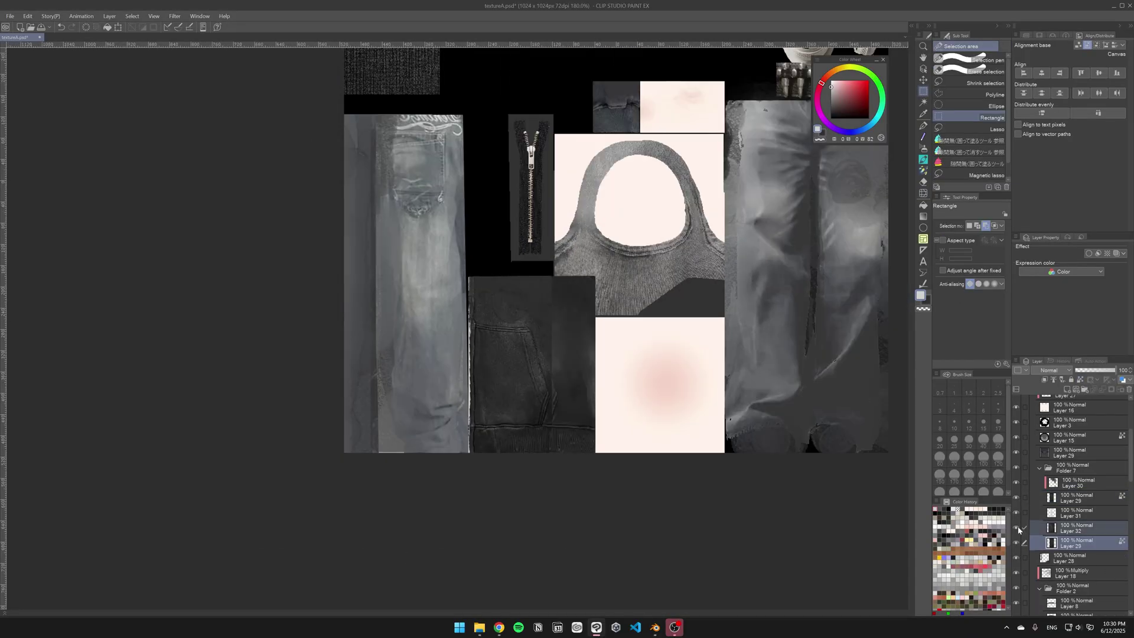
pyautogui.moveTo(1018, 530); pyautogui.dragTo(1092, 508)
# Step: Pick a near-black colour, add a new layer above Layer 32 and switch to the soft airbrush
pyautogui.press('b')
pyautogui.keyDown('alt'); pyautogui.click(449, 165); pyautogui.keyUp('alt')
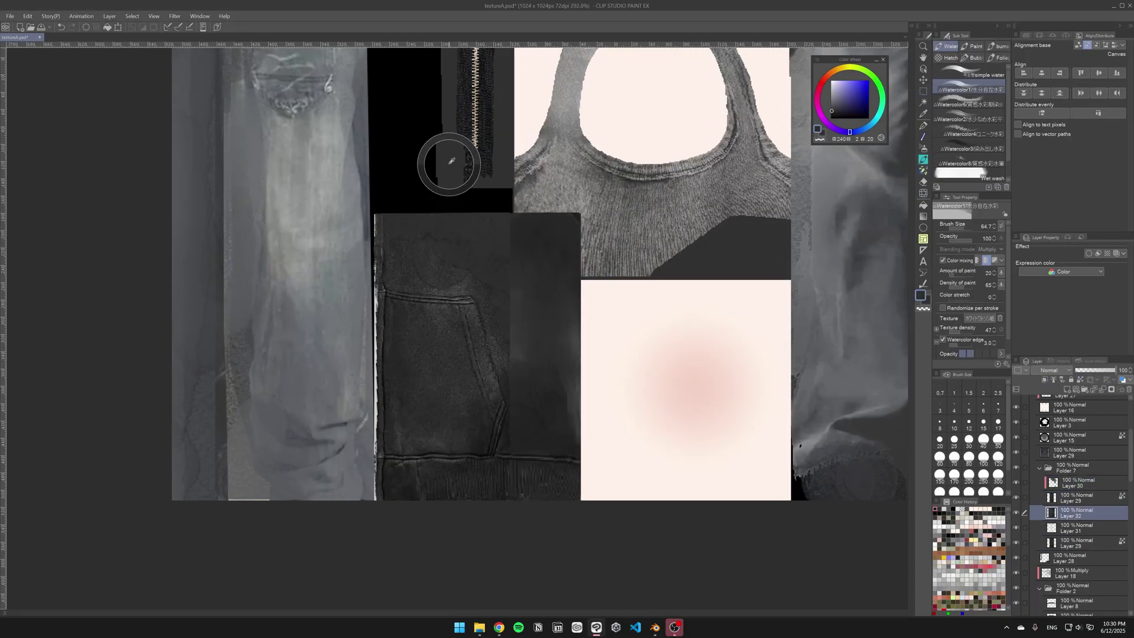
pyautogui.hotkey('ctrl', 'shift', 'n')
pyautogui.scroll(-2, 514, 374)
pyautogui.press('b')
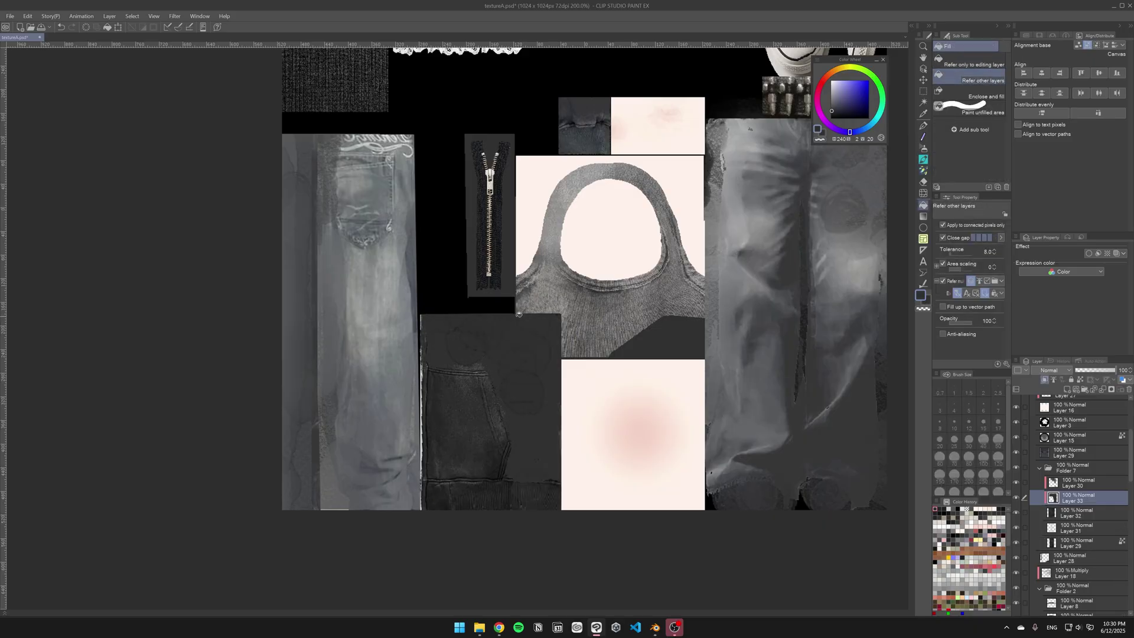
# Step: In Blender, set the Image Texture interpolation to Closest for crisp pixels
pyautogui.hotkey('alt', 'Tab')
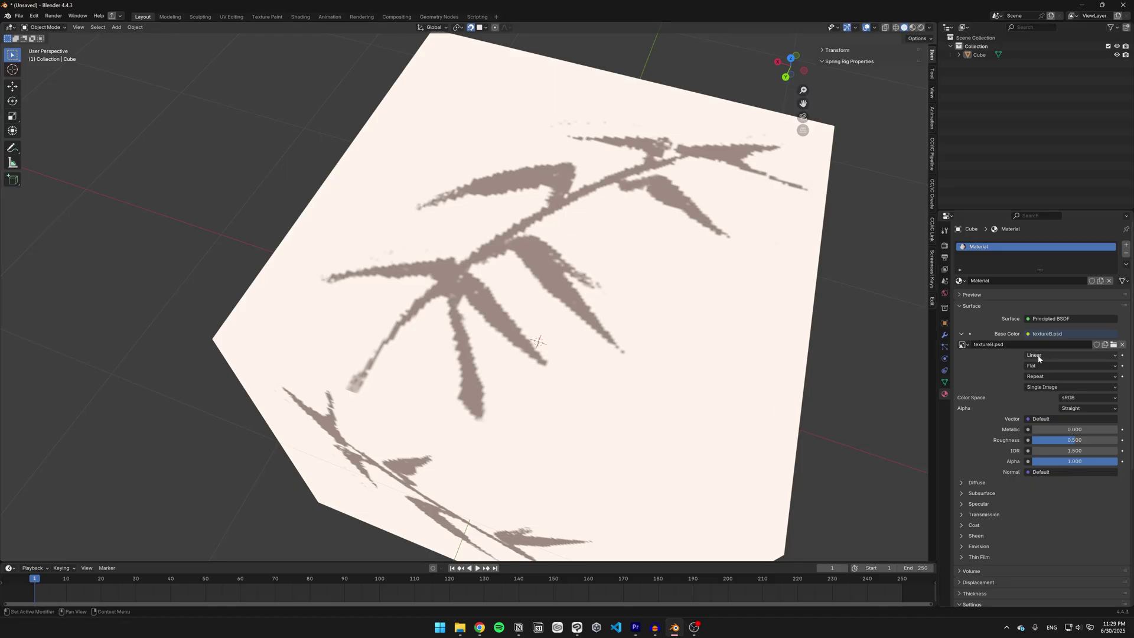
pyautogui.click(1039, 357)
pyautogui.click(1038, 387)
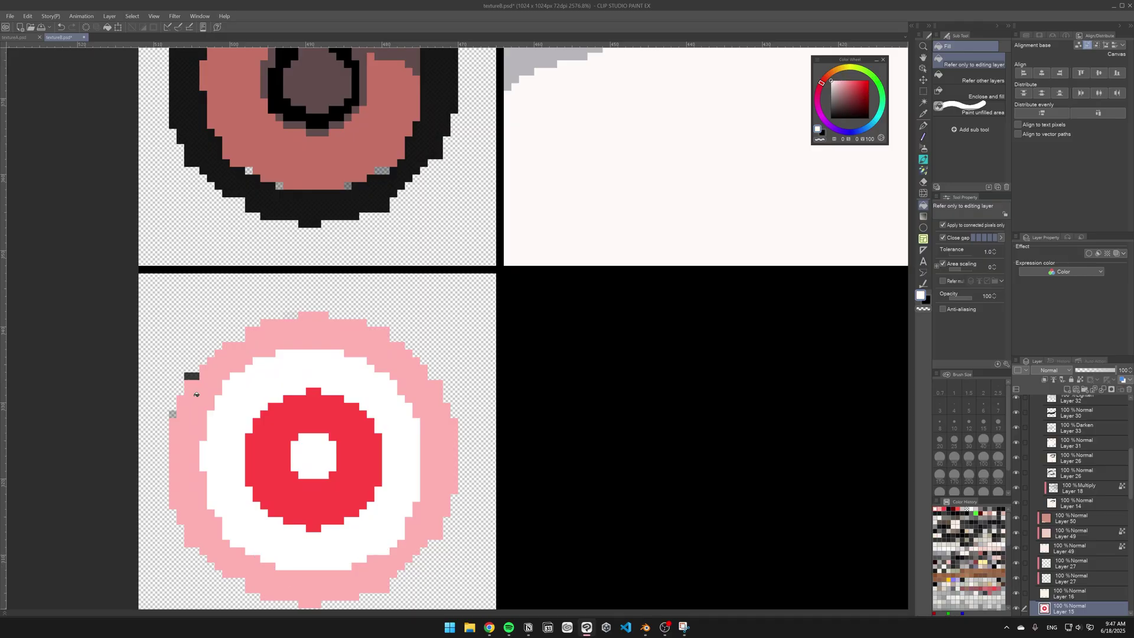
# Step: Move Layer 15 to the top of the Layer panel, select the eye's layer on canvas and switch to Liquify
pyautogui.scroll(-10, 196, 394)
pyautogui.moveTo(1075, 608); pyautogui.dragTo(1075, 397)
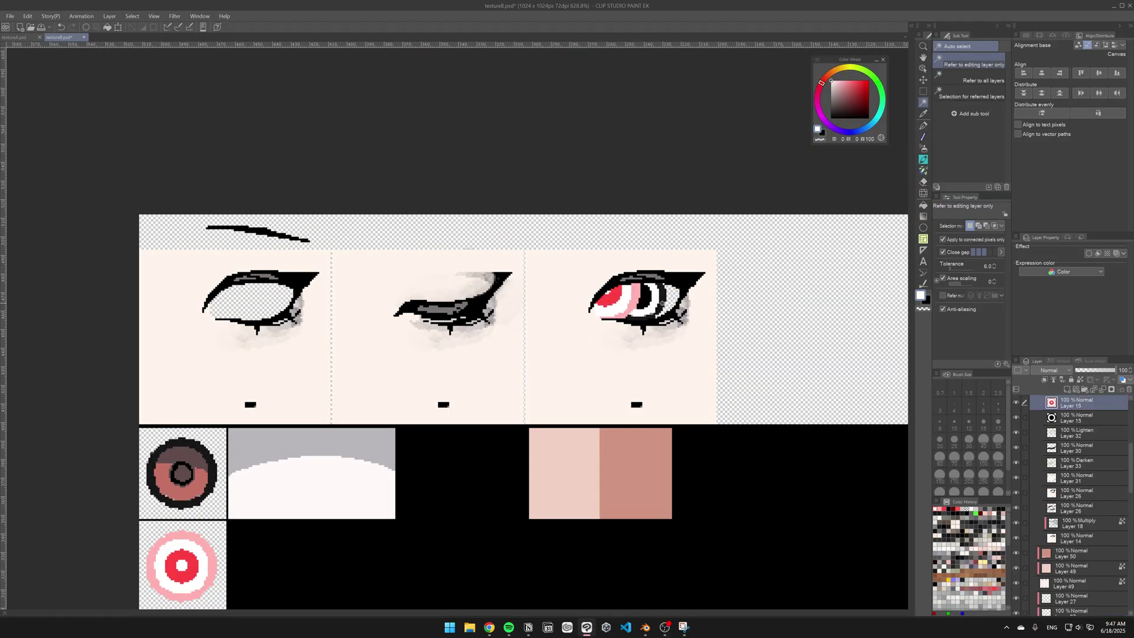
pyautogui.press('w')
pyautogui.scroll(5, 648, 314)
pyautogui.click(649, 314)
pyautogui.press('j')
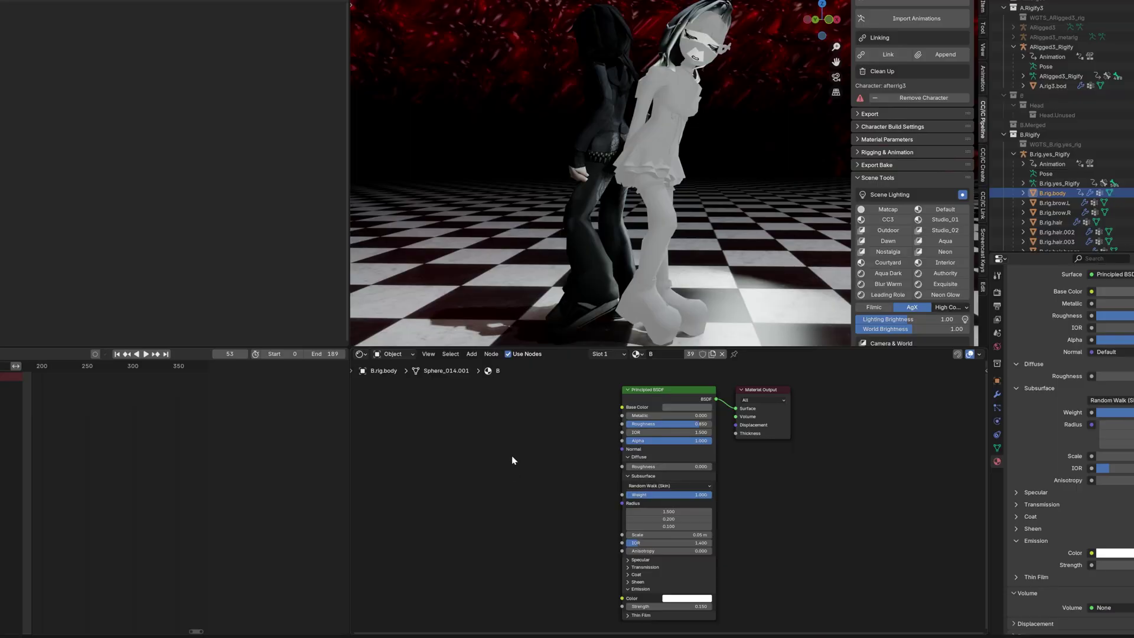
# Step: Add an Image Texture node with textureB.psd linked to Base Color and Emission Color
pyautogui.write('image')
pyautogui.press('Return')
pyautogui.click(526, 413)
pyautogui.click(552, 429)
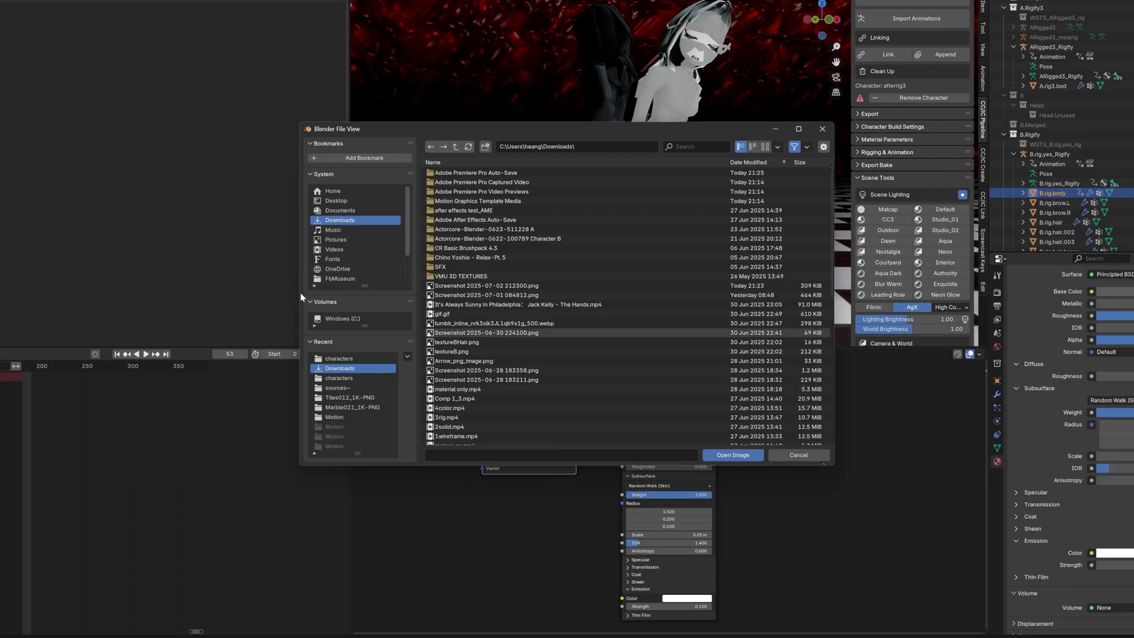
pyautogui.doubleClick(451, 173)
pyautogui.moveTo(576, 413); pyautogui.dragTo(606, 412)
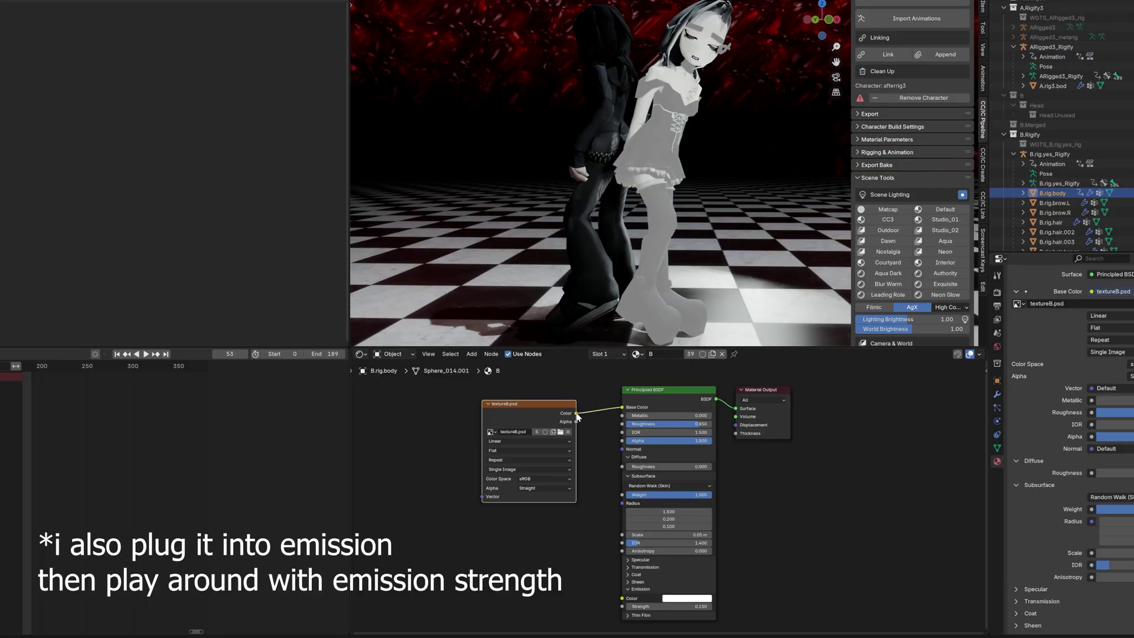
pyautogui.moveTo(576, 414); pyautogui.dragTo(622, 599)
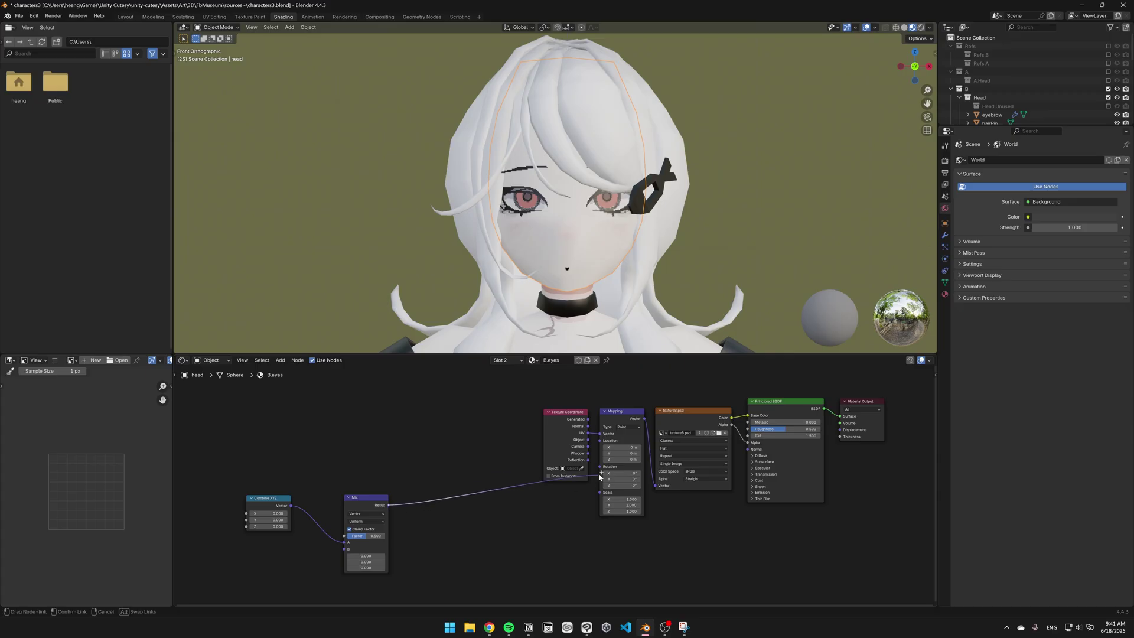
# Step: Connect the Mix result to the Mapping Location and add a Combine XYZ on the Mix B input
pyautogui.moveTo(599, 477); pyautogui.dragTo(599, 440)
pyautogui.moveTo(383, 539); pyautogui.dragTo(421, 519, button='middle')
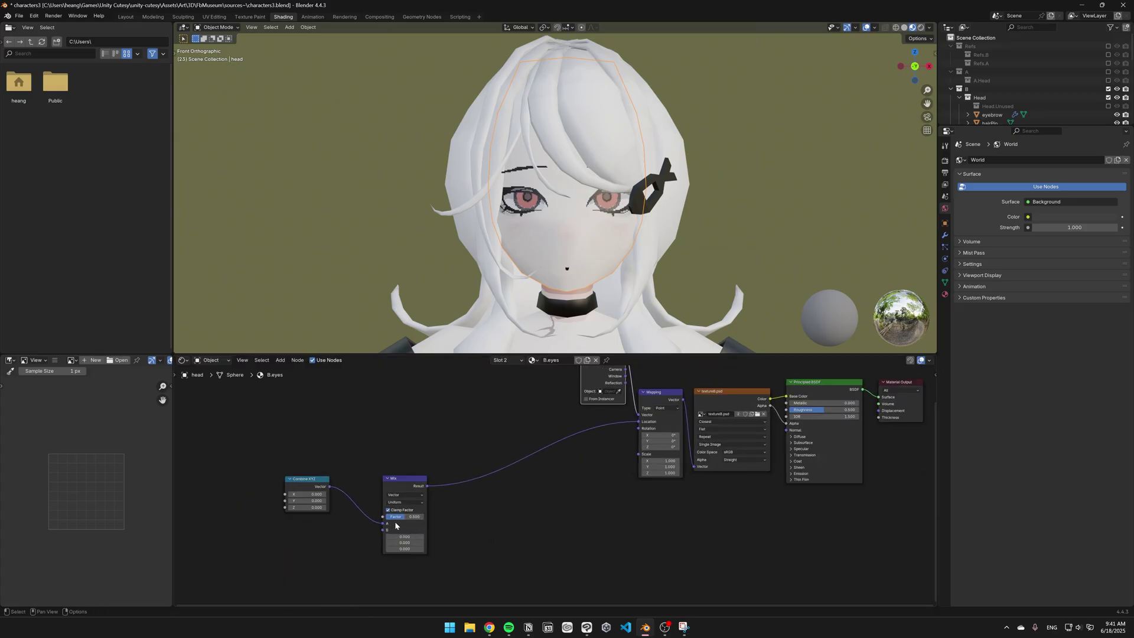
pyautogui.moveTo(356, 538); pyautogui.dragTo(354, 536)
pyautogui.write('combine')
pyautogui.press('Return')
pyautogui.scroll(-1, 331, 535)
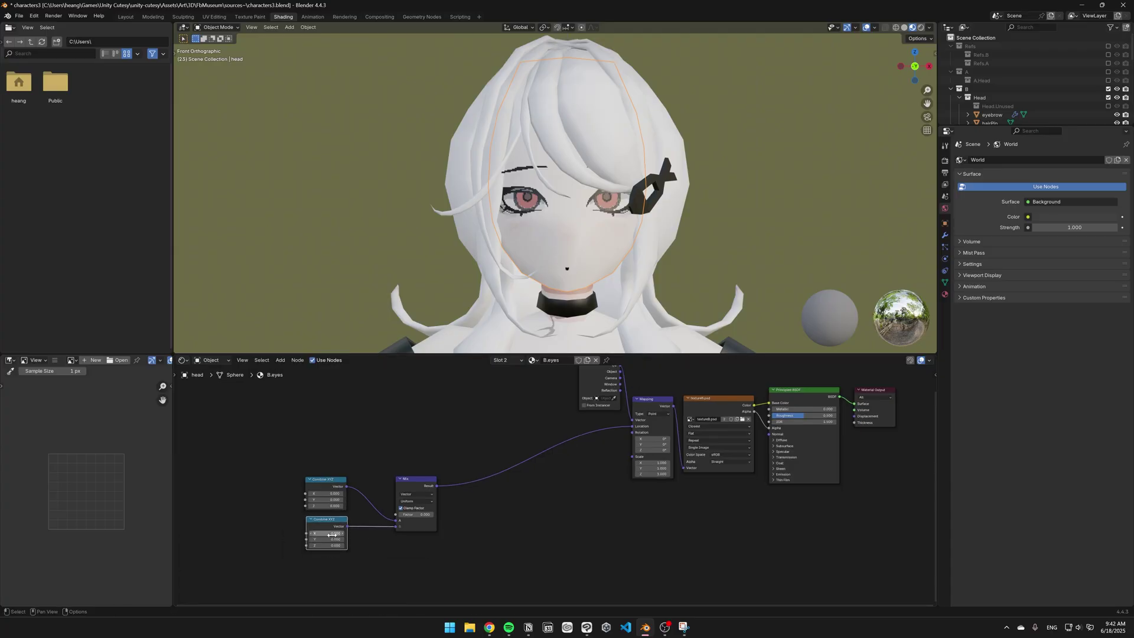
# Step: Insert a second Mix node on the Mapping link and feed its B from a duplicated Combine XYZ
pyautogui.hotkey('shift', 'a')
pyautogui.write('mix')
pyautogui.press('Return')
pyautogui.click(474, 474)
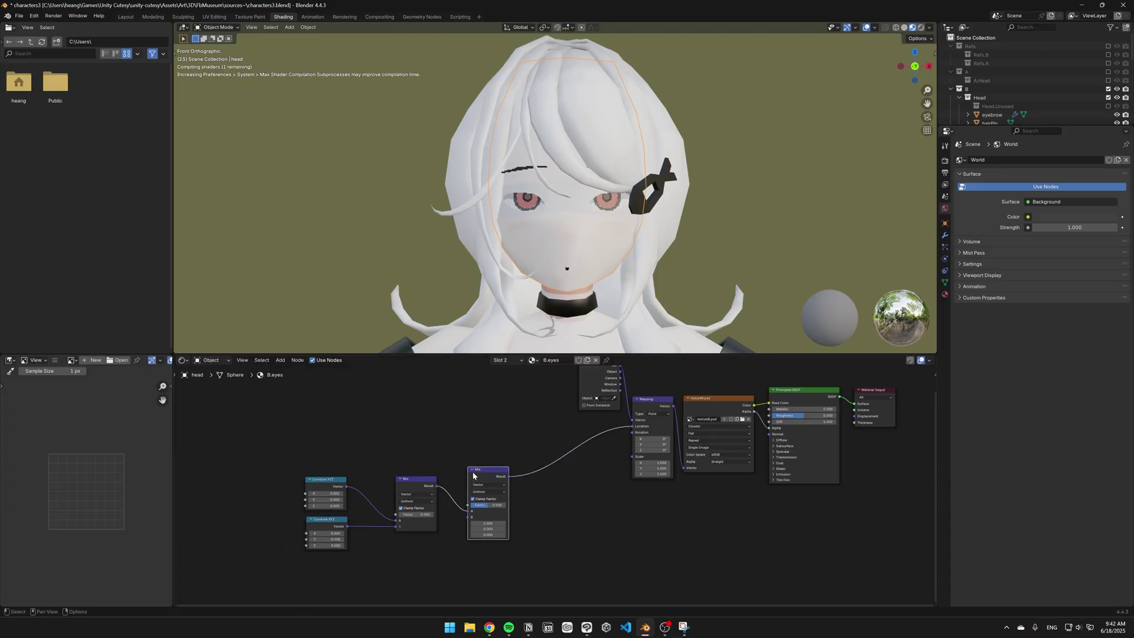
pyautogui.moveTo(347, 526); pyautogui.dragTo(470, 518)
pyautogui.moveTo(326, 519); pyautogui.dragTo(322, 561)
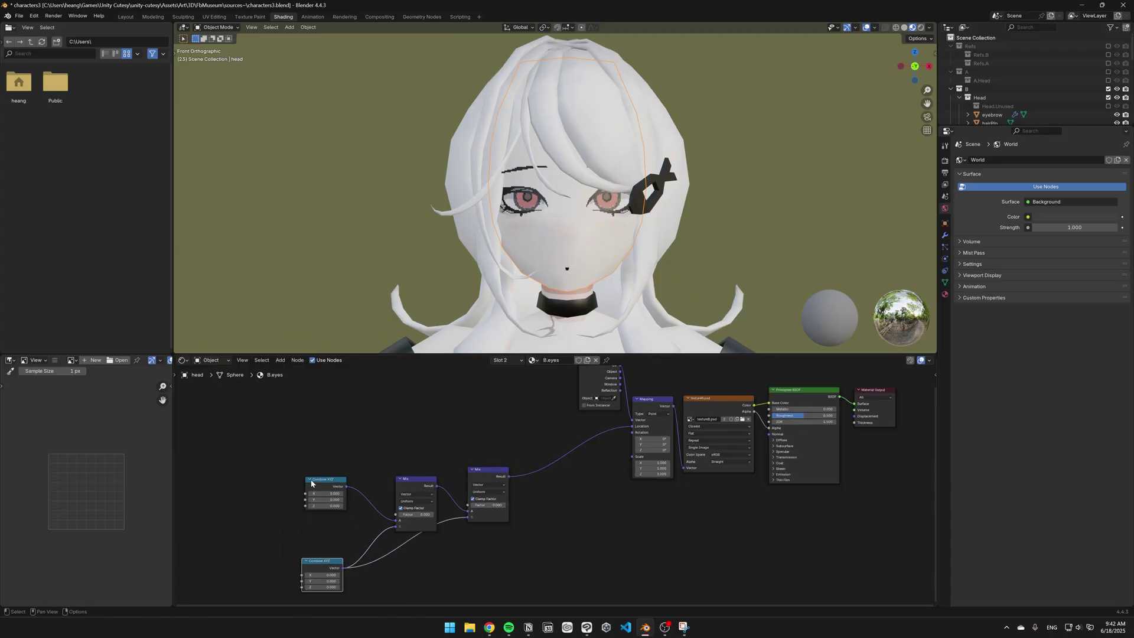
pyautogui.hotkey('shift', 'd')
pyautogui.click(322, 519)
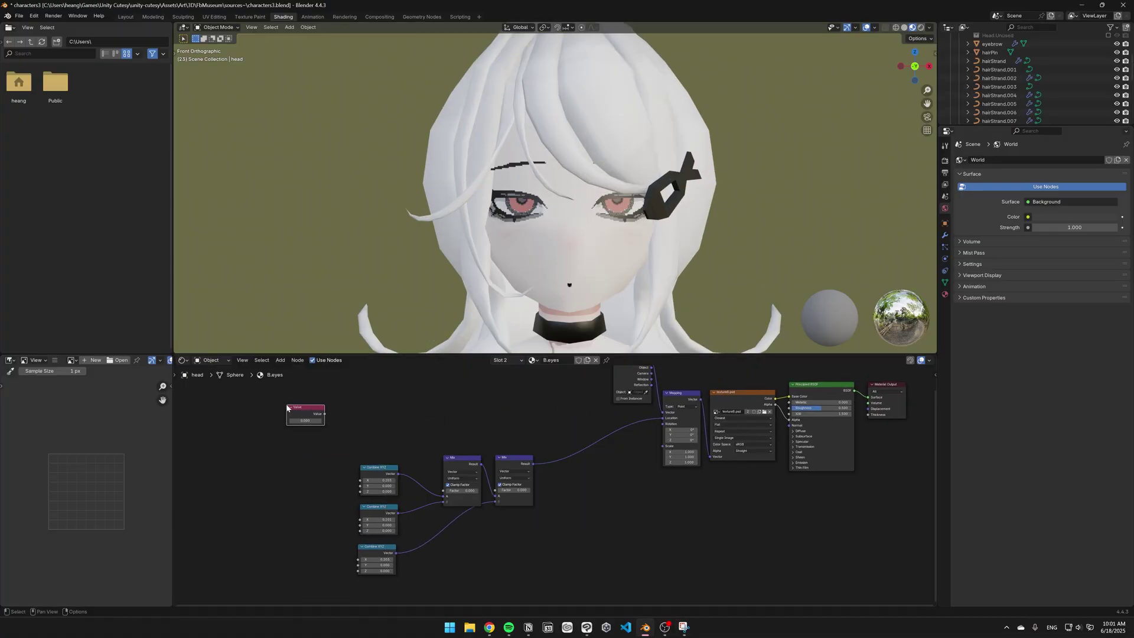
# Step: Add two Greater Than nodes driven by the Value, then raise the subsurface radius to 11.8
pyautogui.click(427, 408)
pyautogui.moveTo(325, 413); pyautogui.dragTo(444, 490)
pyautogui.click(359, 397)
pyautogui.click(364, 425)
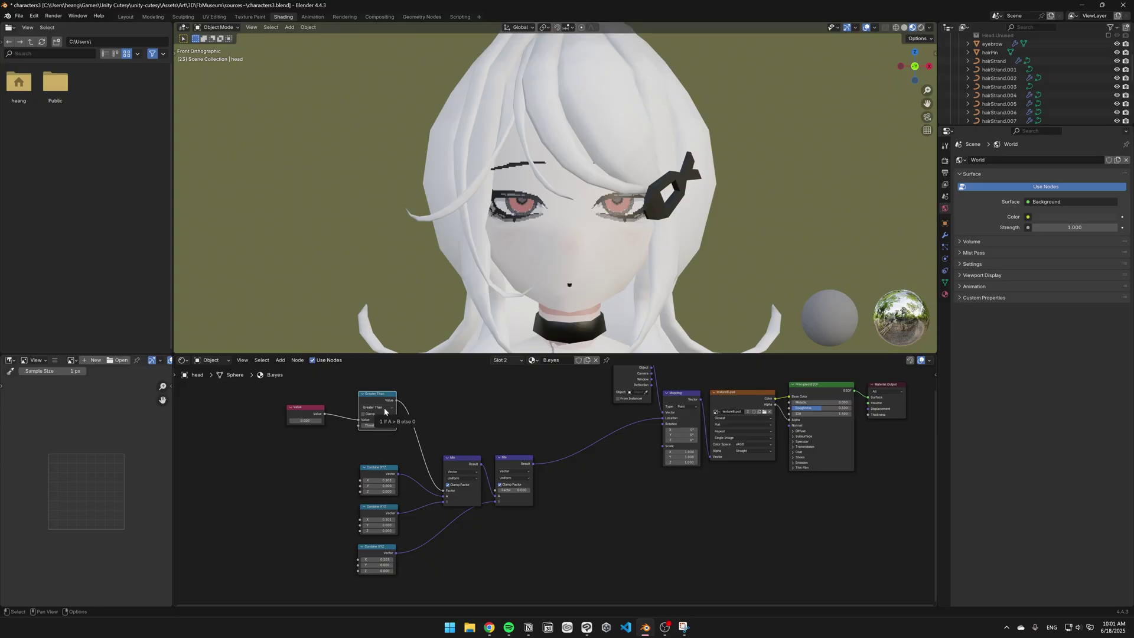
pyautogui.hotkey('shift', 'd')
pyautogui.click(315, 429)
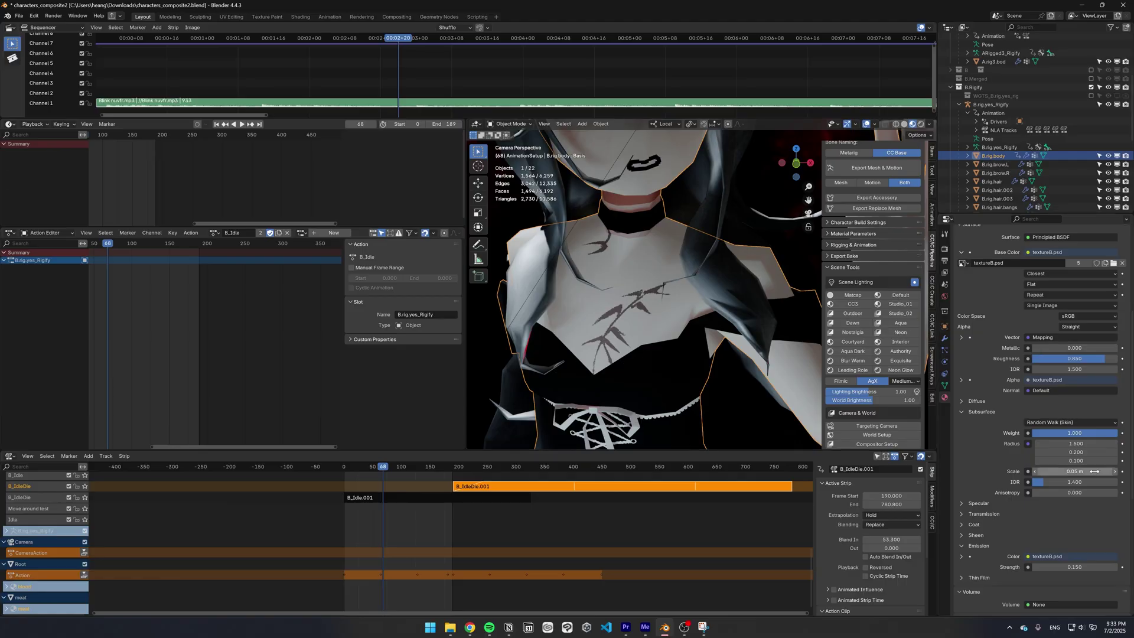
pyautogui.moveTo(1075, 444); pyautogui.dragTo(1105, 443)
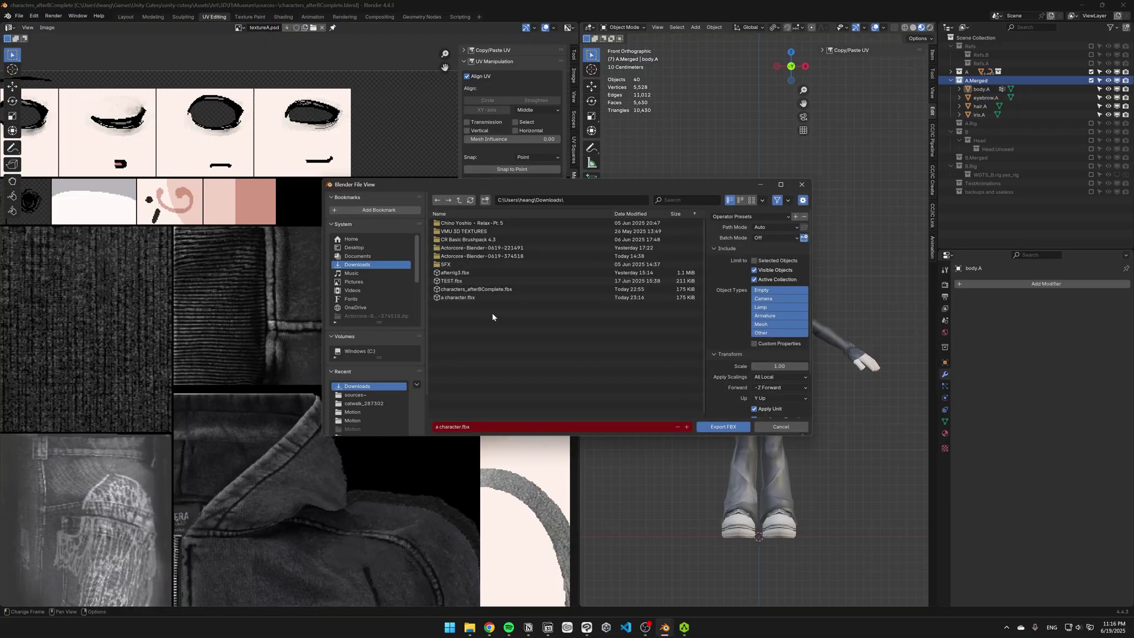
# Step: Rig character2.fbx in AccuRig and select the Left Forearm and Left Hand joints
pyautogui.click(723, 426)
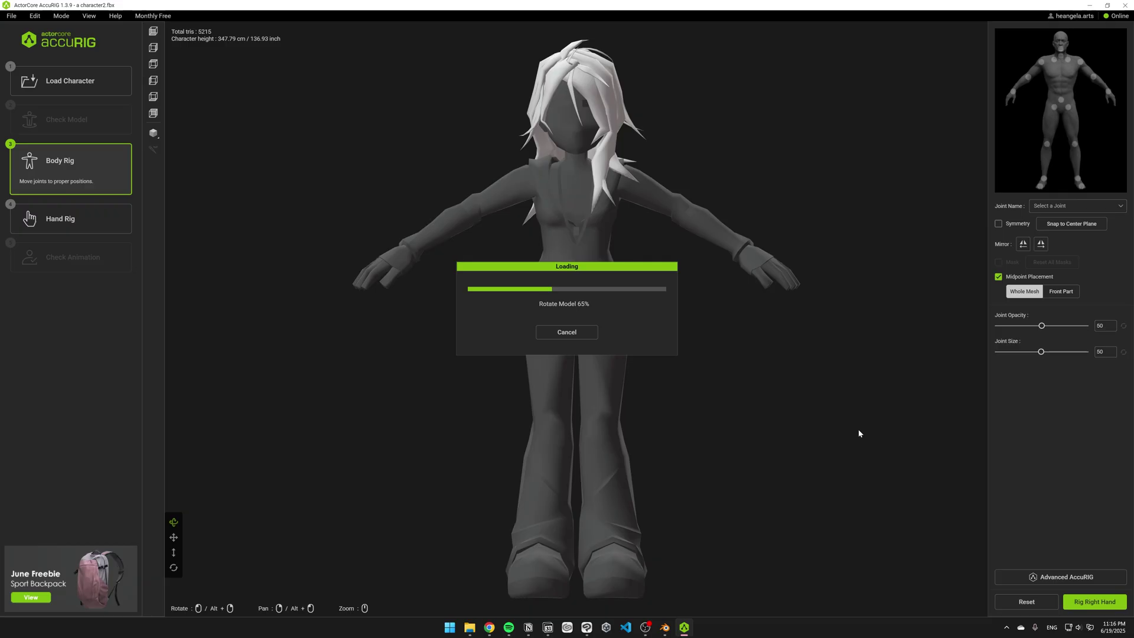
pyautogui.click(679, 209)
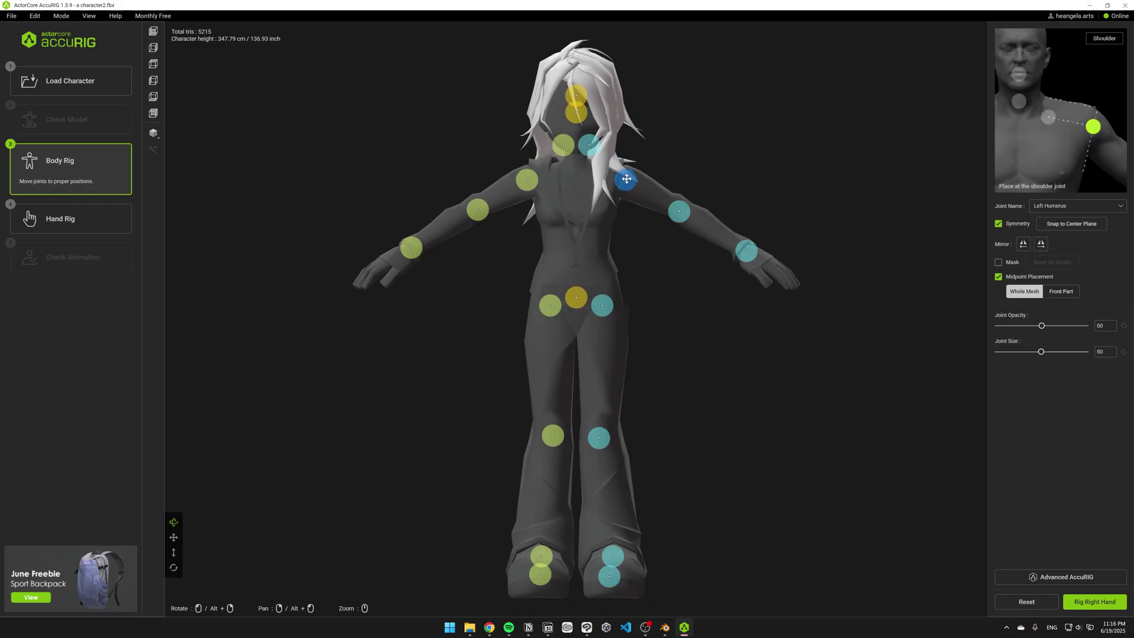
pyautogui.click(747, 251)
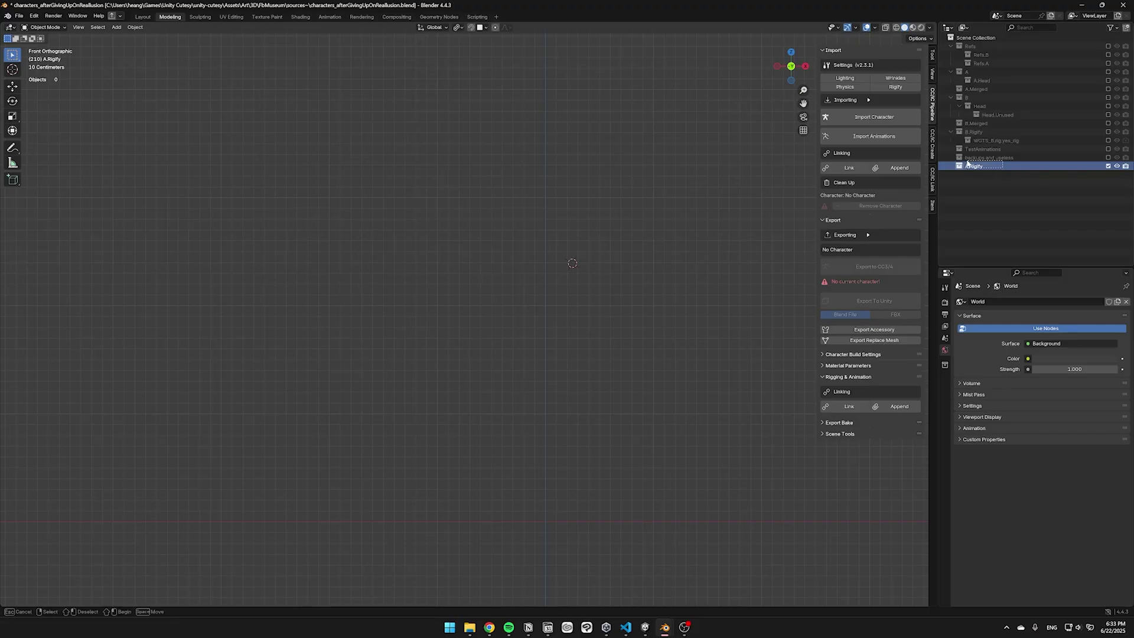
# Step: Move A.Rigify up in the scene list and import ARigged.fbx
pyautogui.moveTo(967, 164); pyautogui.dragTo(977, 90)
pyautogui.click(874, 118)
pyautogui.click(461, 310)
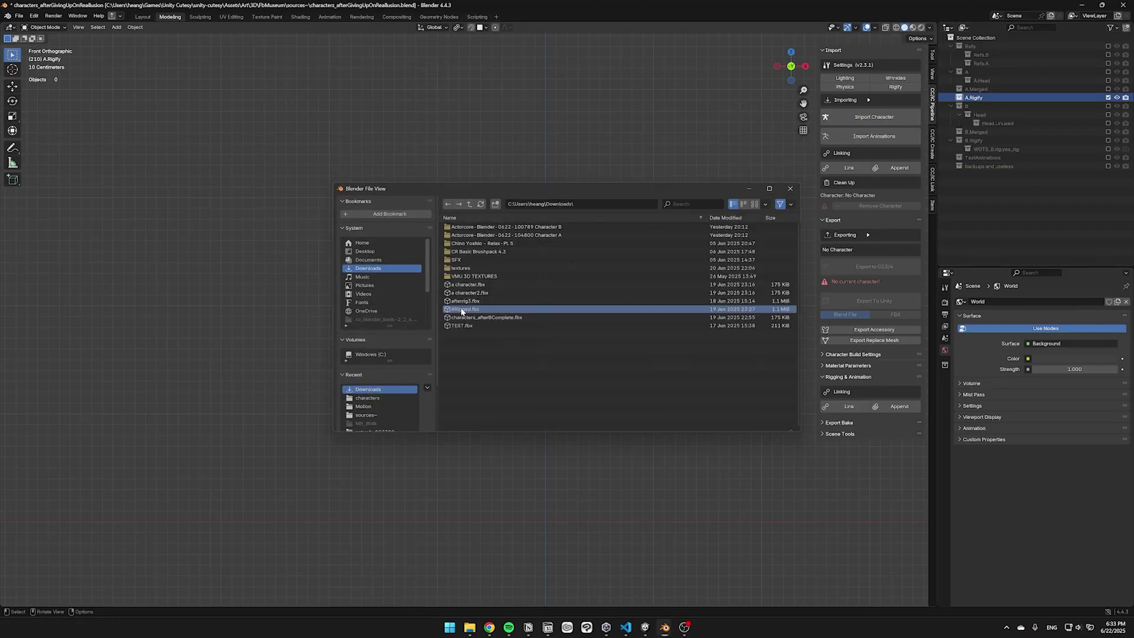
pyautogui.doubleClick(462, 310)
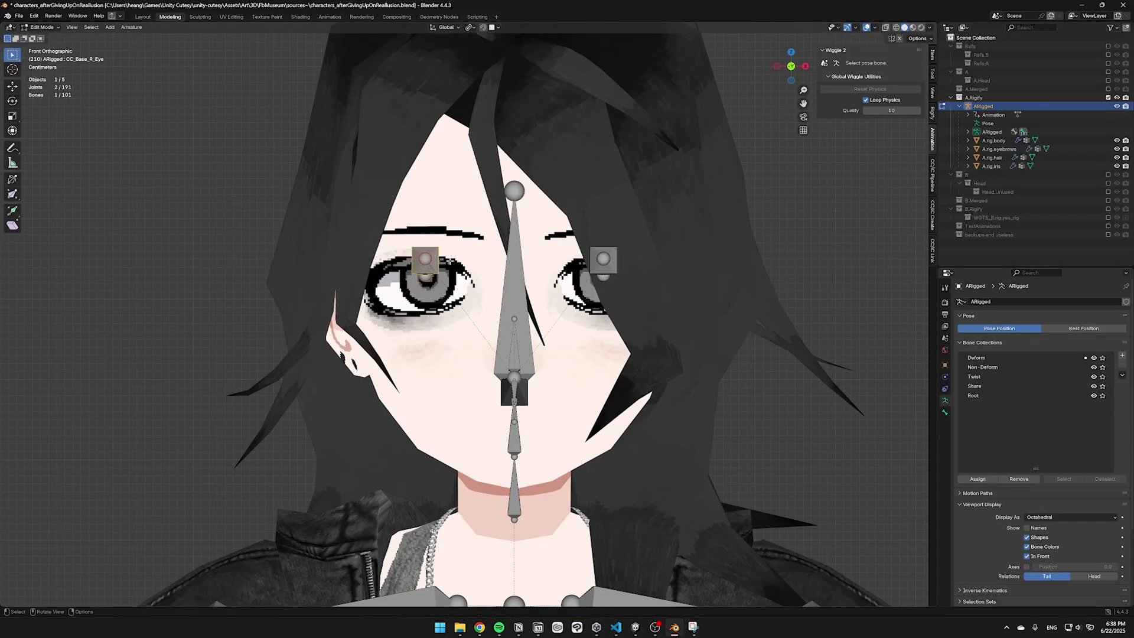
# Step: Gradient-paint full CC_Base_R_Eye weight over the right iris, then select the CC_Base_L_Eye group
pyautogui.keyDown('shift'); pyautogui.click(595, 251); pyautogui.keyUp('shift')
pyautogui.press('KP_7')
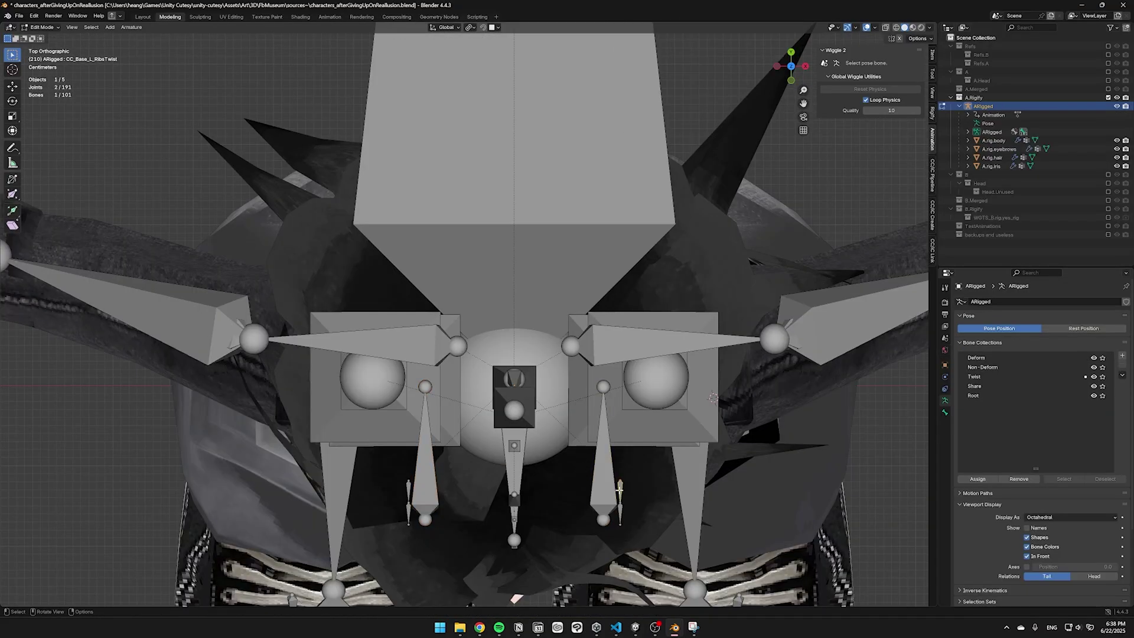
pyautogui.keyDown('shift'); pyautogui.moveTo(561, 445); pyautogui.dragTo(576, 439, button='middle'); pyautogui.keyUp('shift')
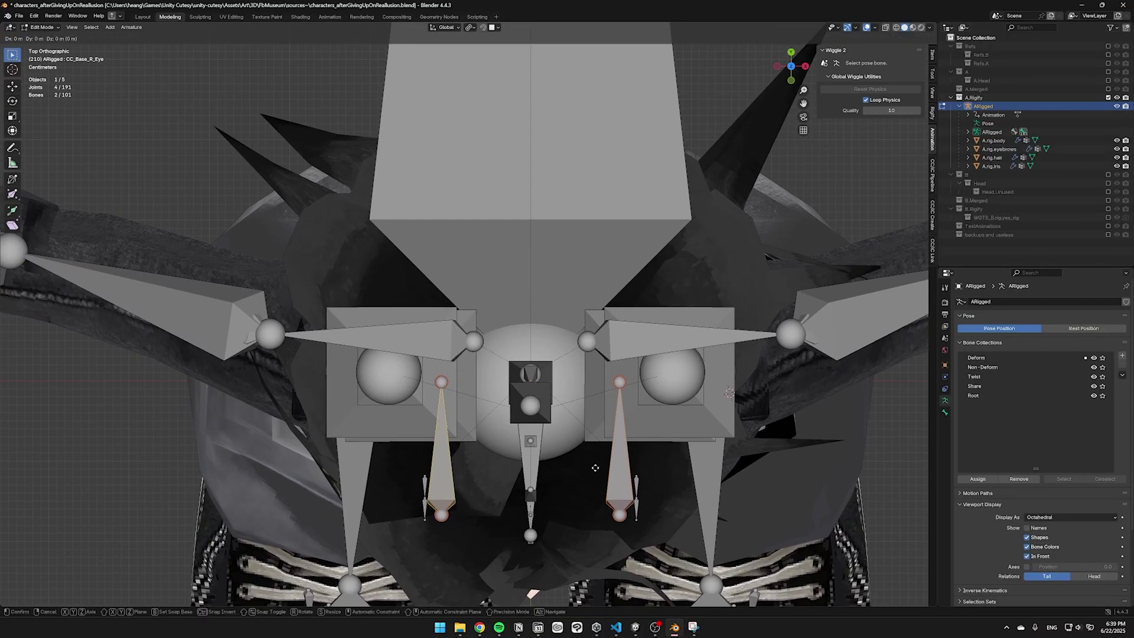
pyautogui.click(595, 467)
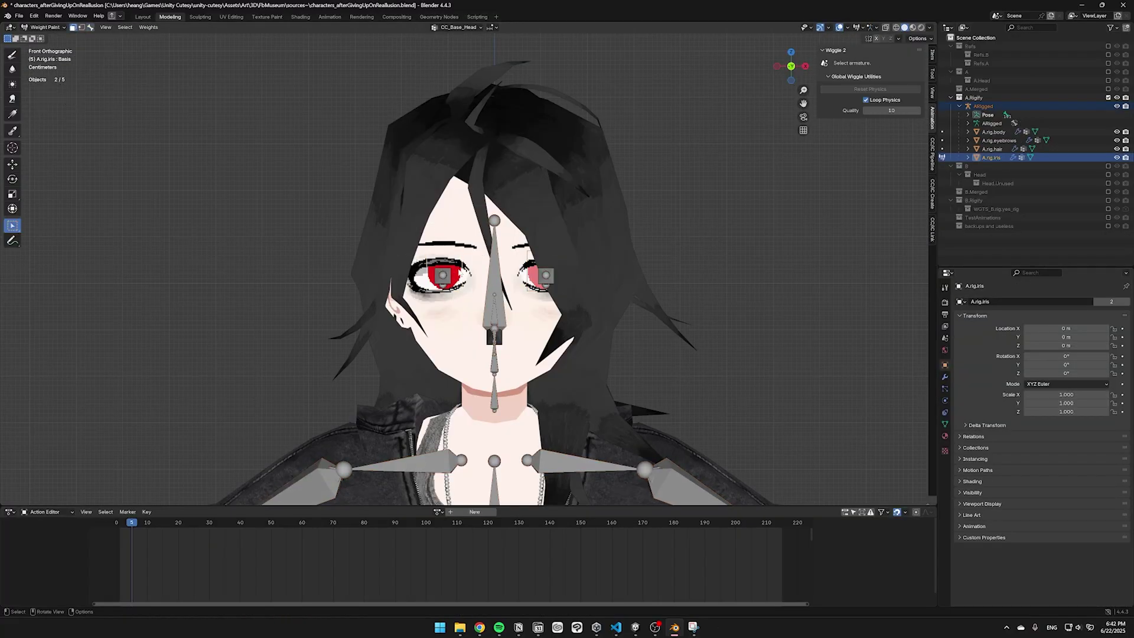
pyautogui.click(546, 275)
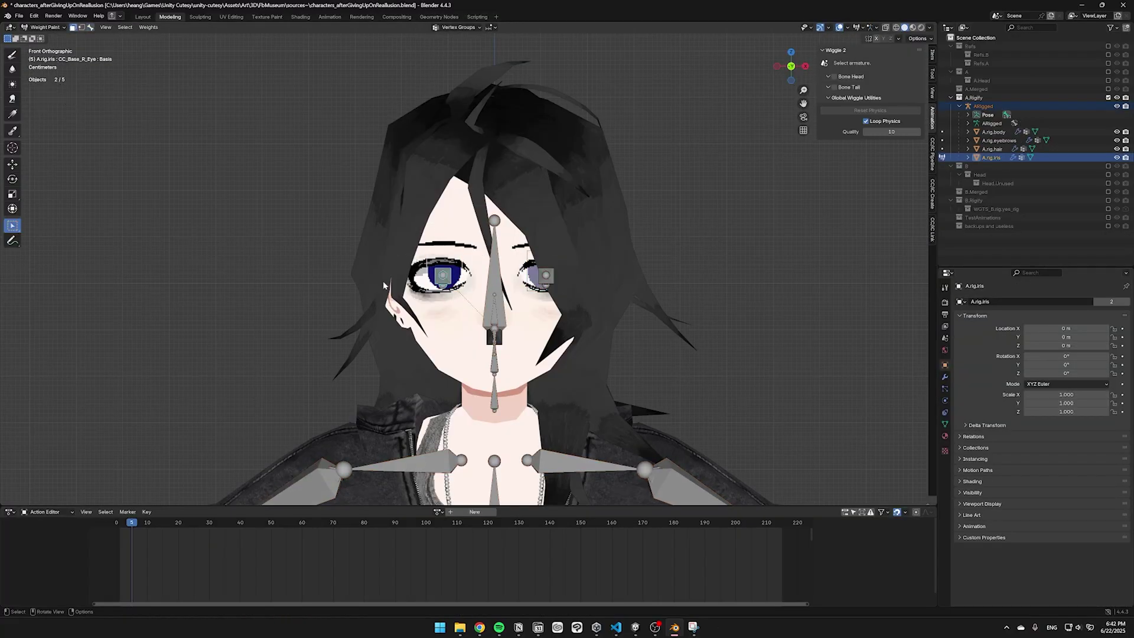
pyautogui.click(12, 113)
pyautogui.moveTo(443, 278); pyautogui.dragTo(542, 280)
pyautogui.click(543, 278)
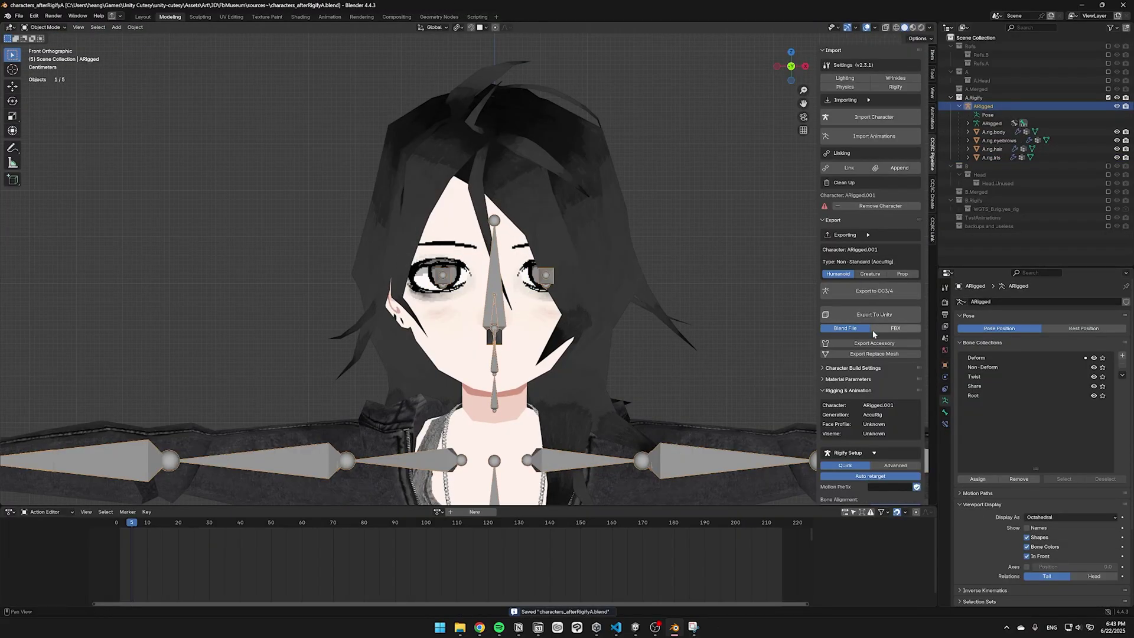
pyautogui.scroll(-5, 876, 354)
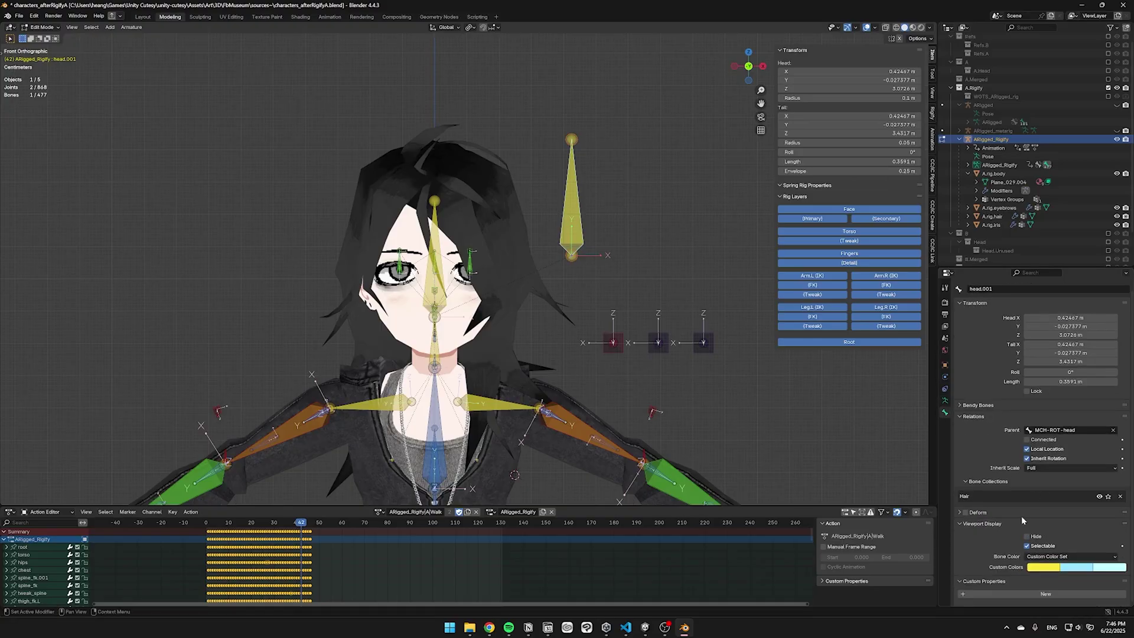
# Step: Rotate a bangs hair bone, extrude a connected bone from it, and fine-tune its position
pyautogui.press('r')
pyautogui.click(478, 395)
pyautogui.press('e')
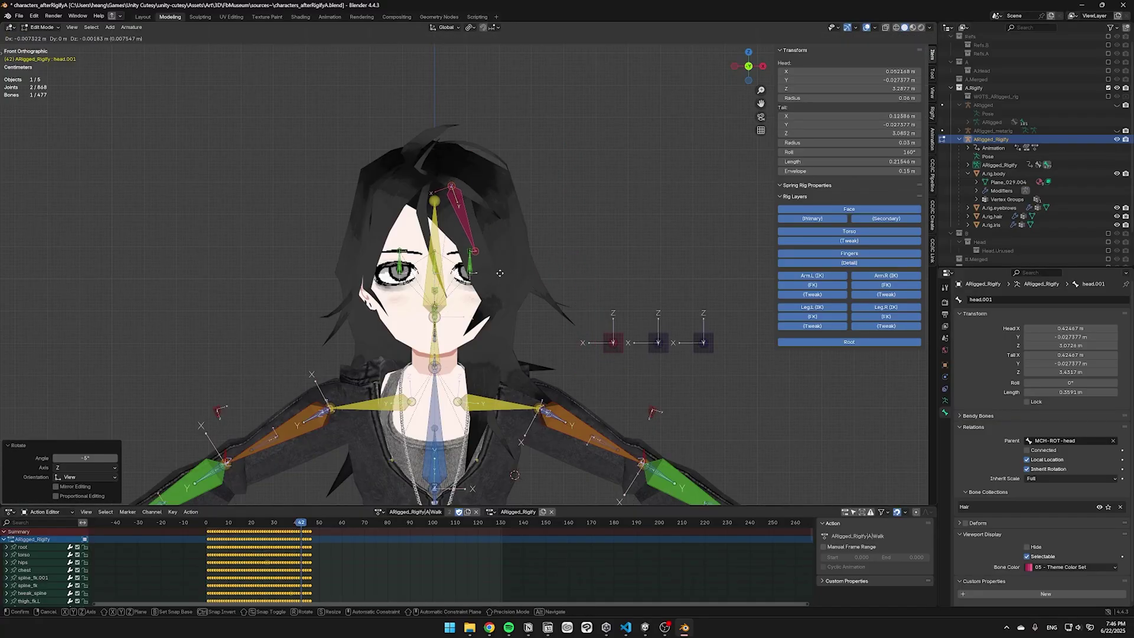
pyautogui.click(467, 310)
pyautogui.scroll(5, 467, 310)
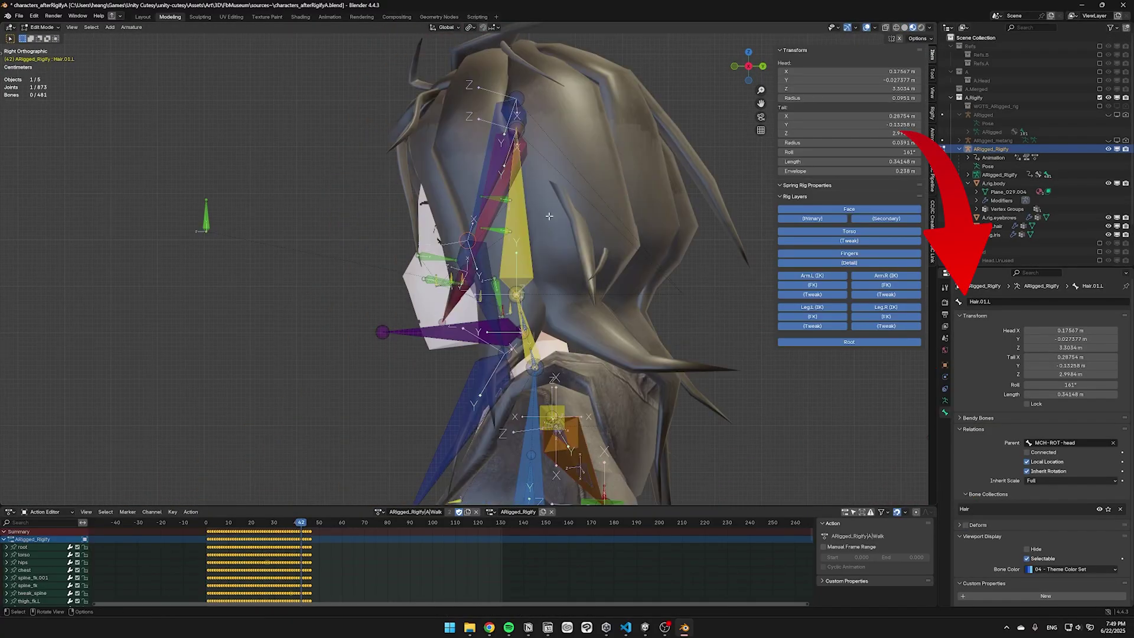
pyautogui.press('g')
pyautogui.click(555, 248)
pyautogui.press('g')
pyautogui.click(561, 276)
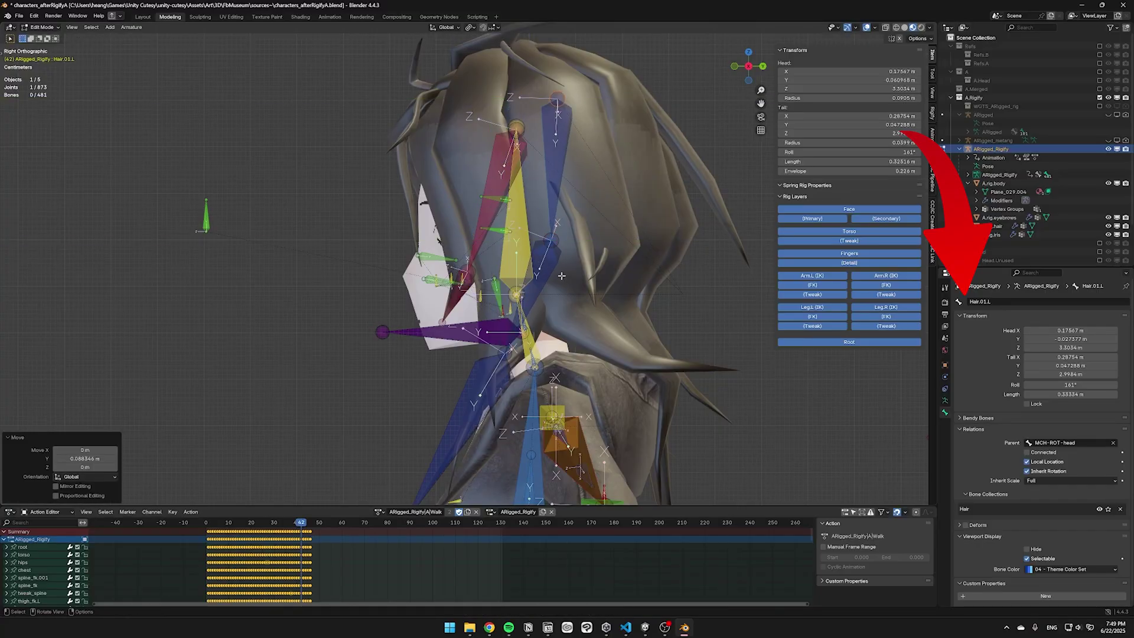
pyautogui.press('g')
pyautogui.click(561, 275)
pyautogui.scroll(-3, 561, 275)
pyautogui.press('g')
pyautogui.click(552, 173)
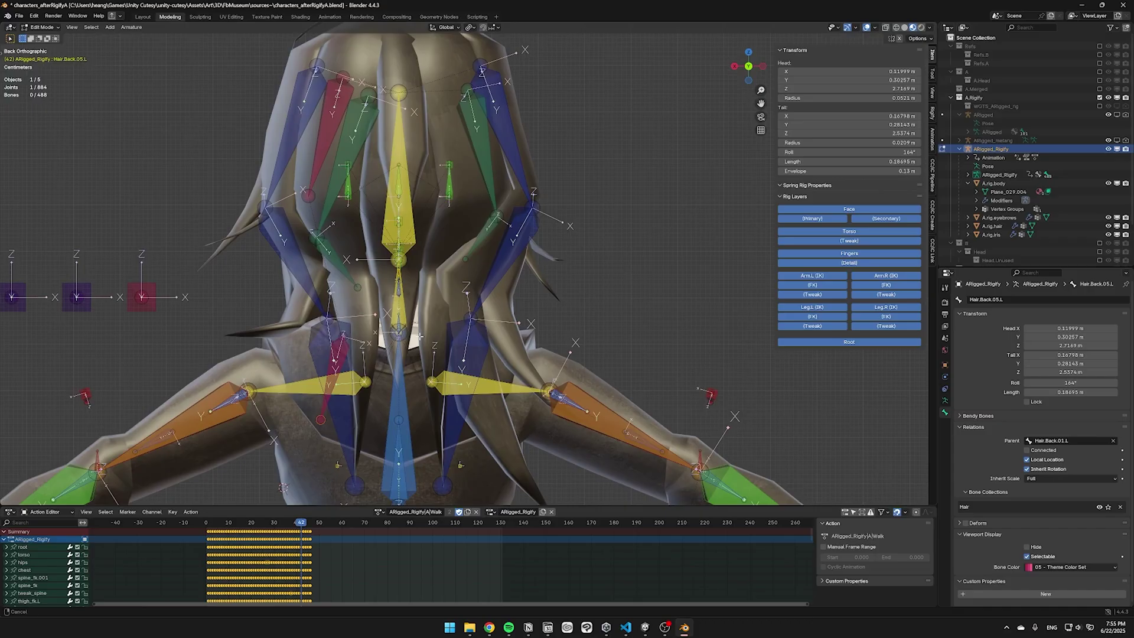
# Step: Solo the Hair bone collection and extend the back hair chain with another extruded bone
pyautogui.keyDown('shift'); pyautogui.moveTo(420, 336); pyautogui.dragTo(421, 254, button='middle'); pyautogui.keyUp('shift')
pyautogui.scroll(1, 420, 254)
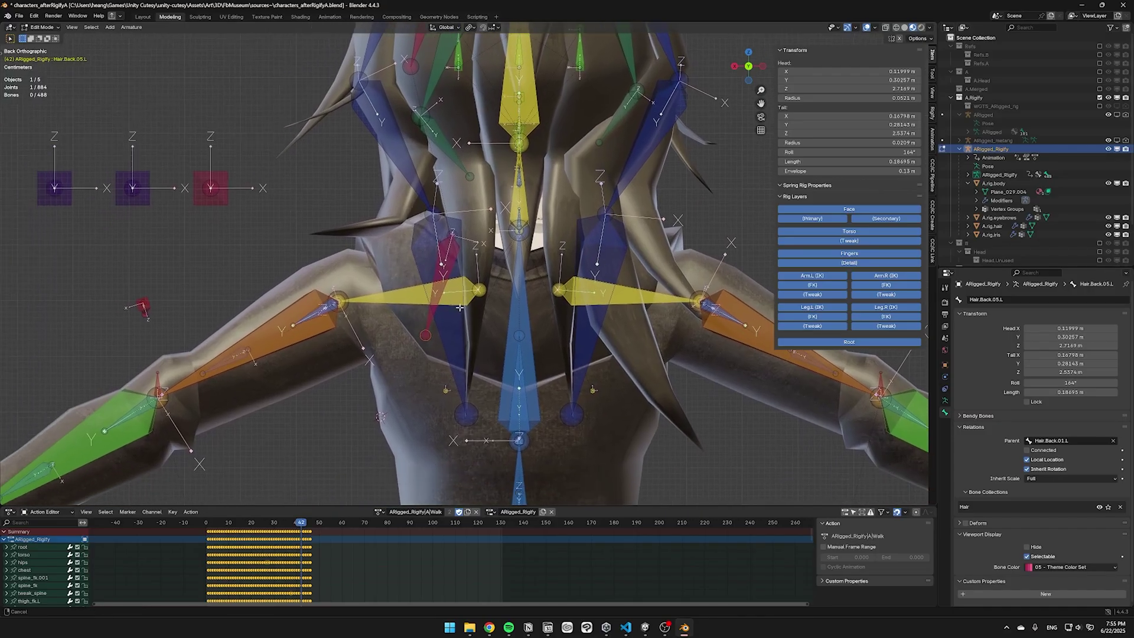
pyautogui.click(944, 401)
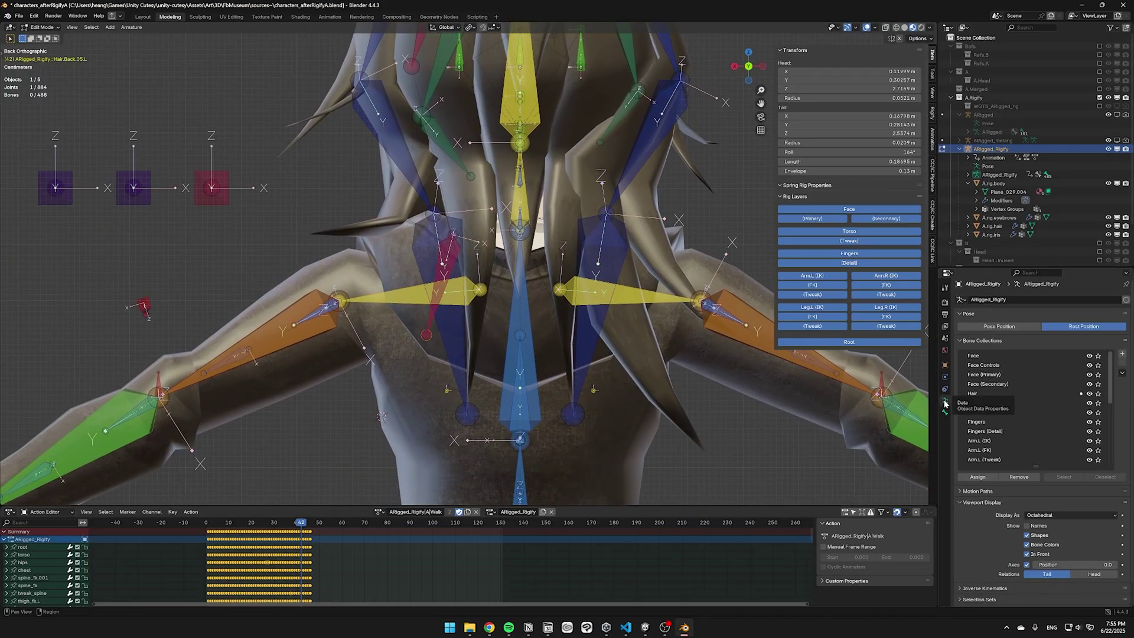
pyautogui.click(1097, 394)
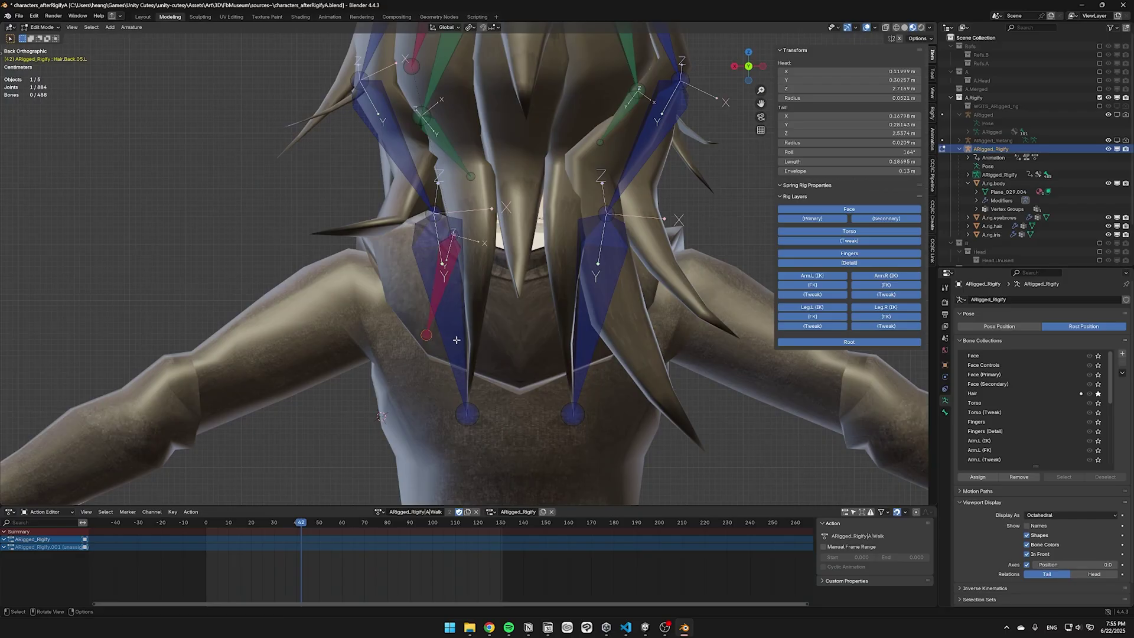
pyautogui.press('g')
pyautogui.press('x')
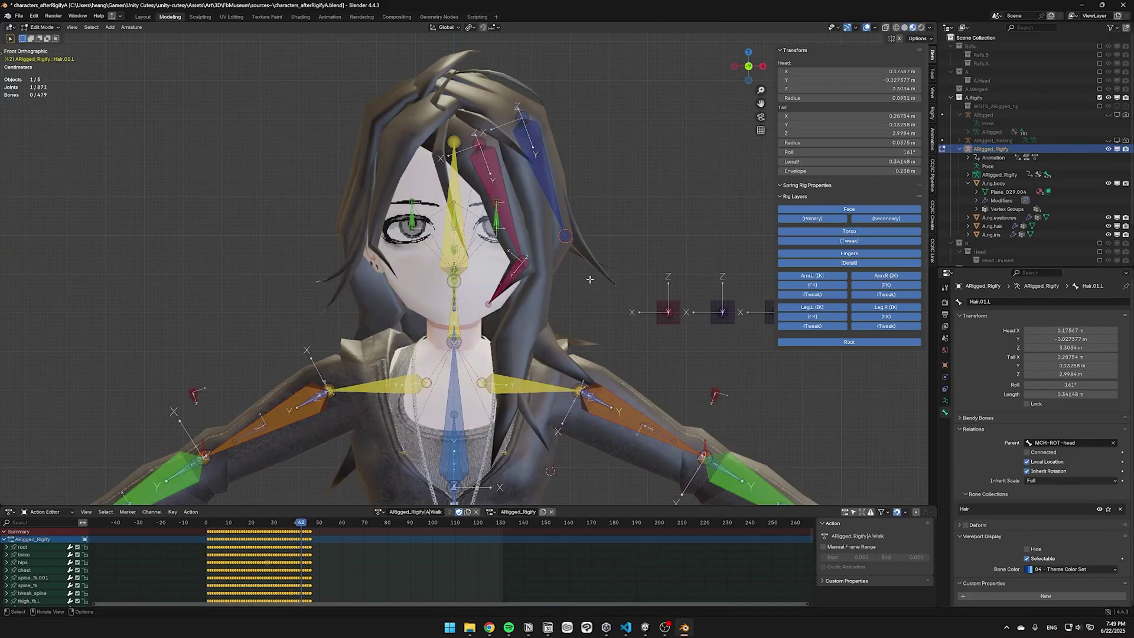
pyautogui.press('e')
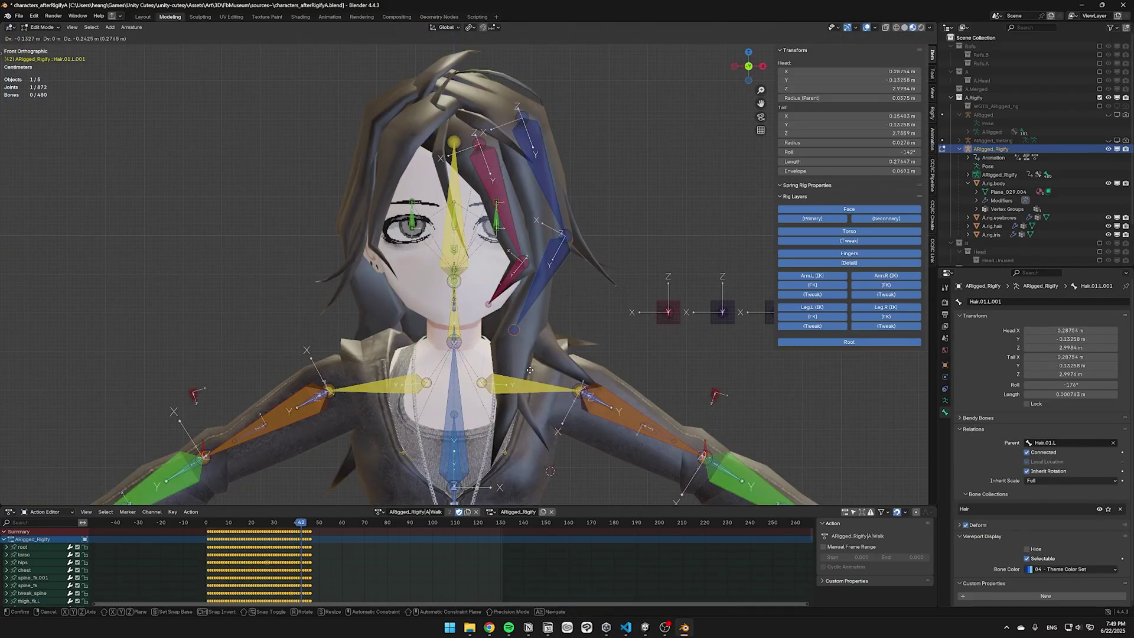
pyautogui.click(506, 503)
pyautogui.press('KP_3')
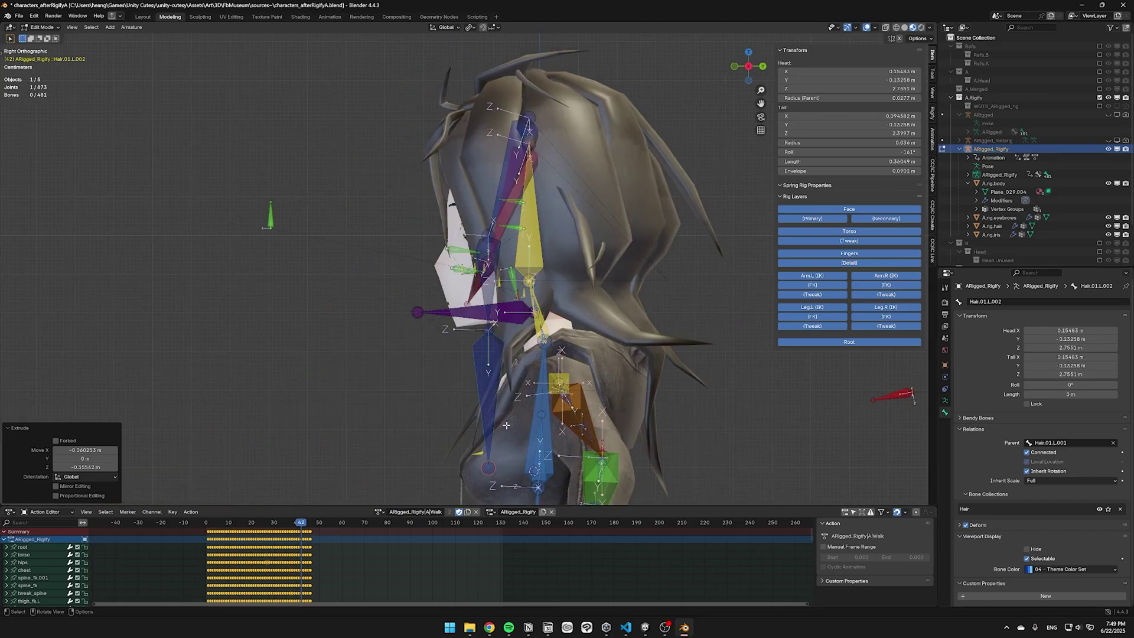
pyautogui.scroll(5, 674, 339)
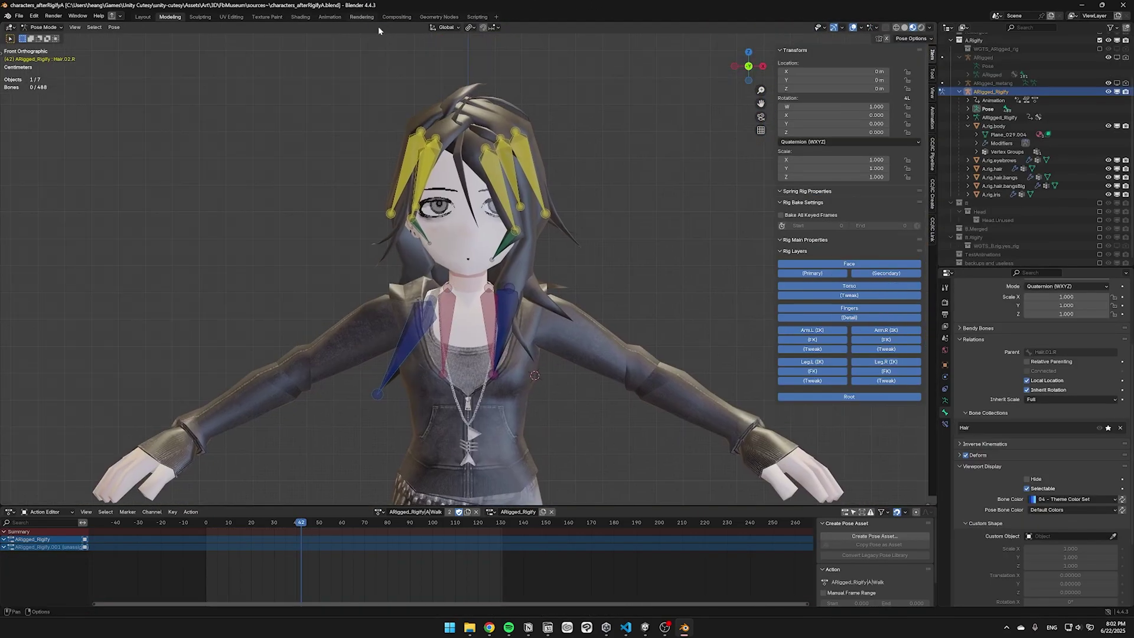
# Step: Save, then apply Assign Automatic from Bones to A.rig.hair in Weight Paint mode
pyautogui.hotkey('ctrl', 's')
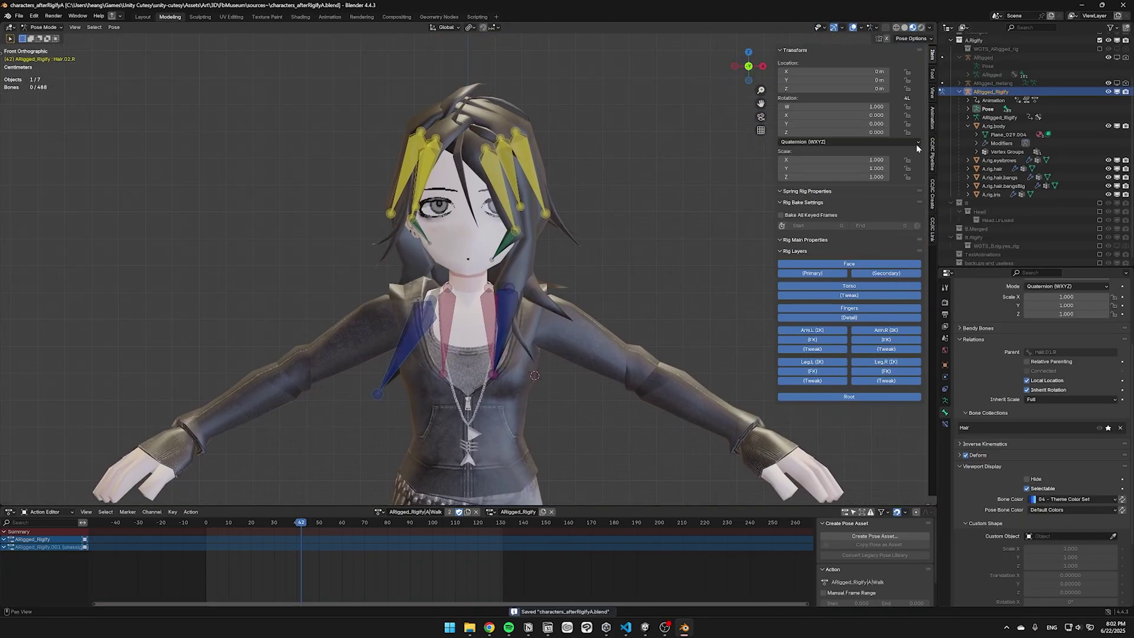
pyautogui.hotkey('ctrl', 'Tab')
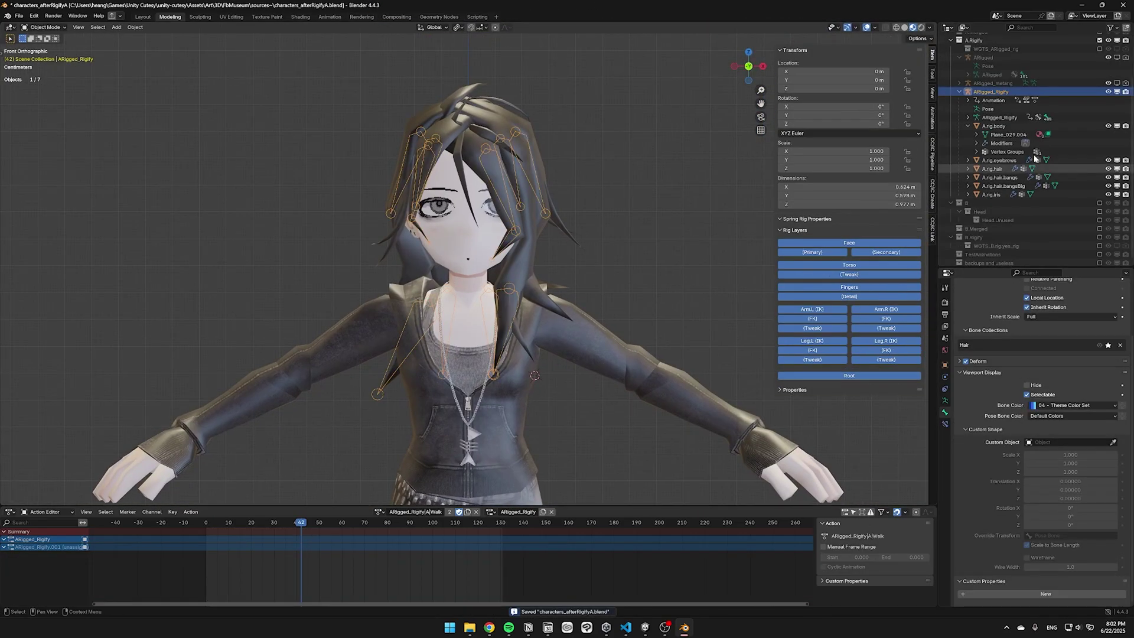
pyautogui.keyDown('ctrl'); pyautogui.click(995, 171); pyautogui.keyUp('ctrl')
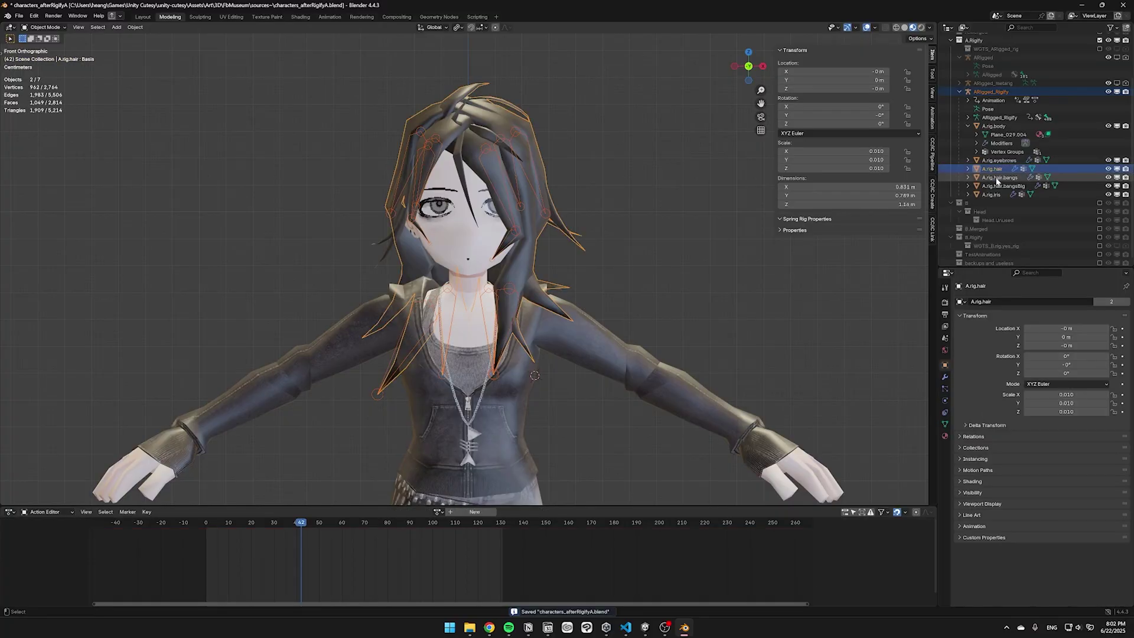
pyautogui.hotkey('ctrl', 'Tab')
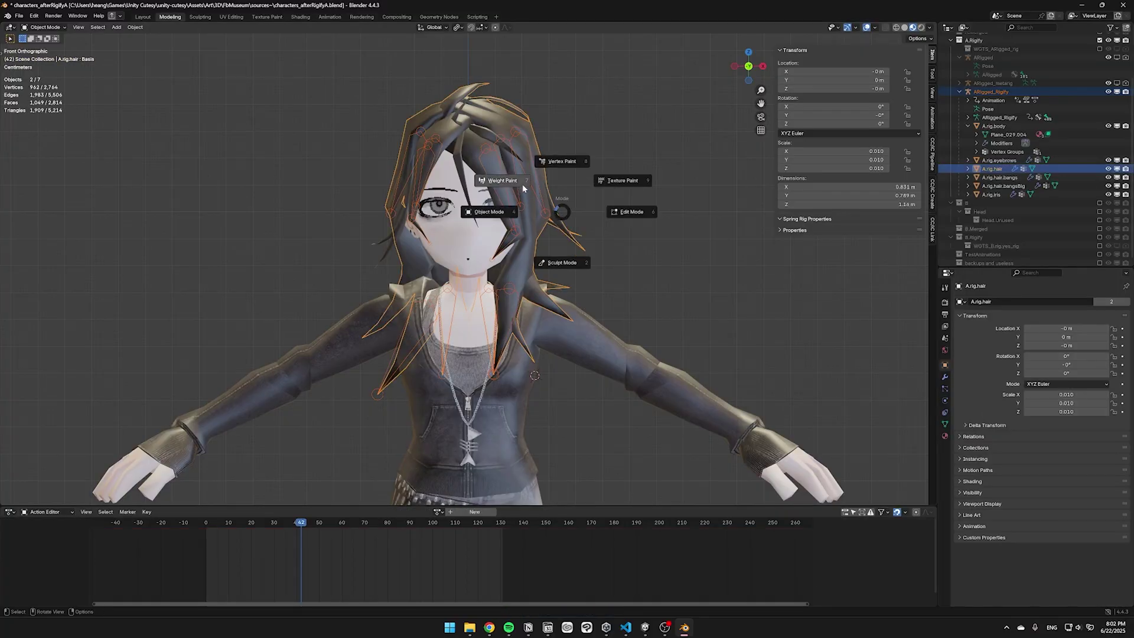
pyautogui.click(523, 188)
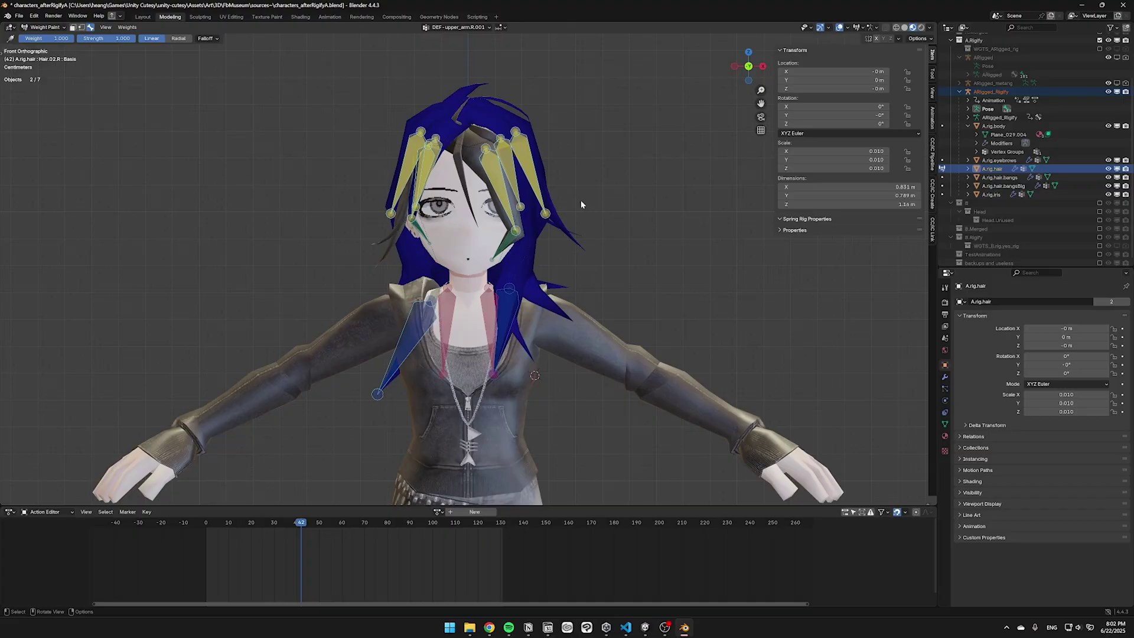
pyautogui.click(127, 27)
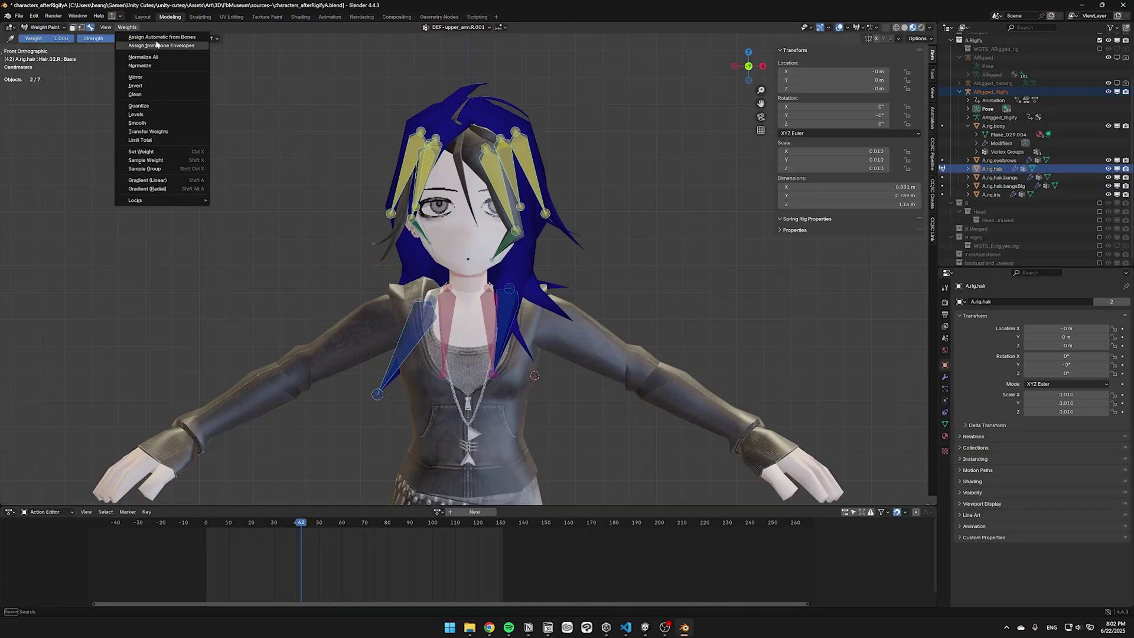
pyautogui.click(160, 37)
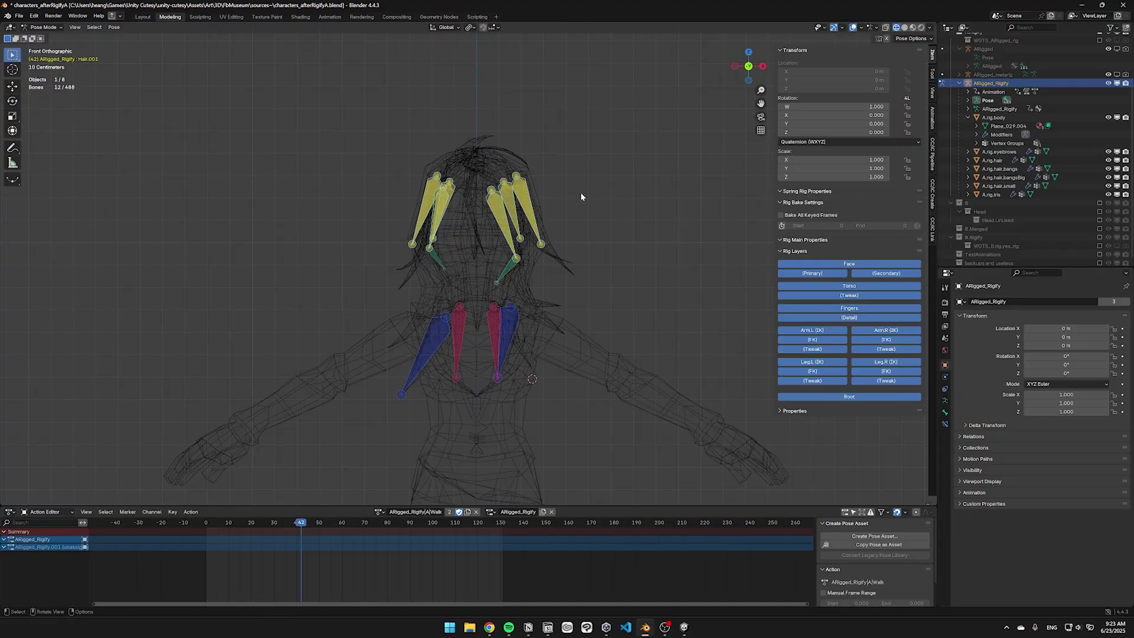
# Step: Enable Wiggle 2 Bone Tail on the hair bones, save, and play the walk in material preview
pyautogui.click(933, 118)
pyautogui.click(791, 77)
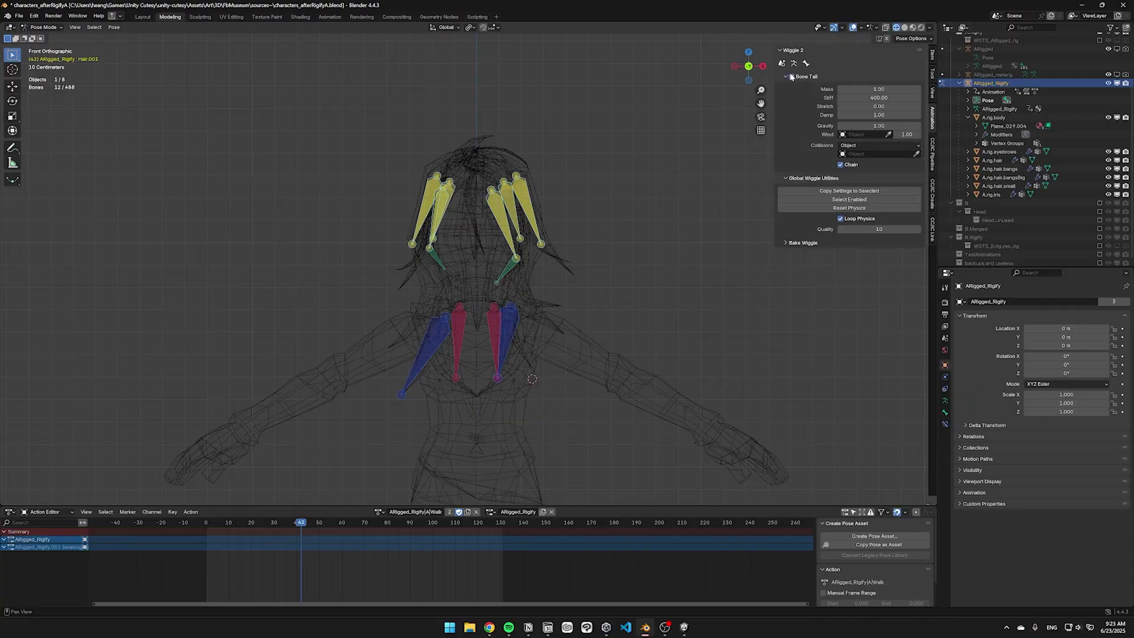
pyautogui.hotkey('ctrl', 's')
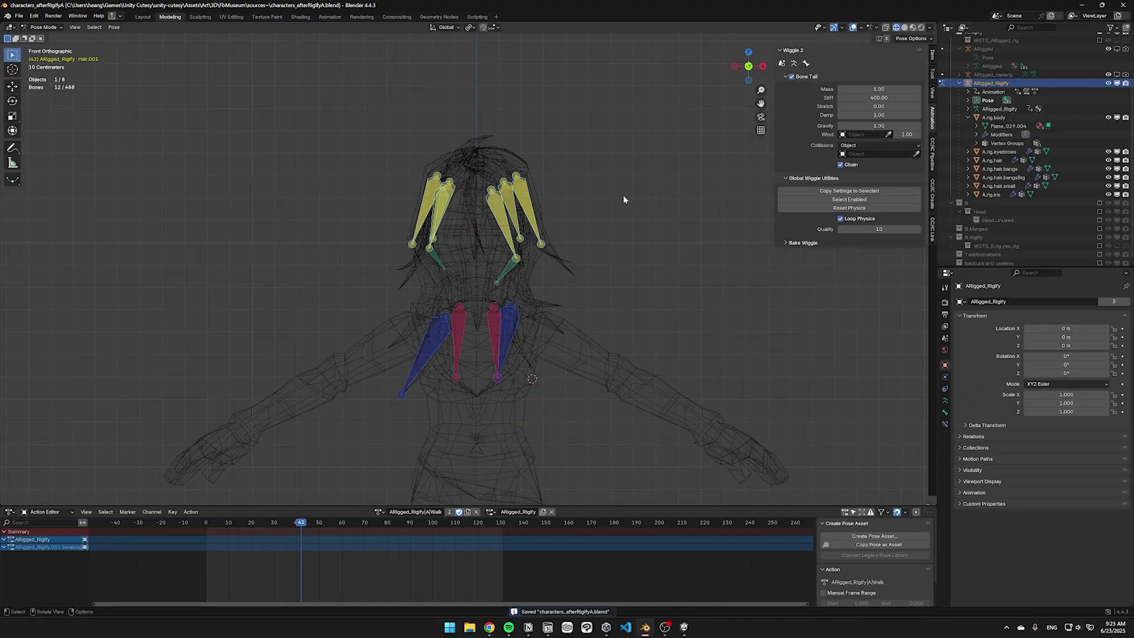
pyautogui.hotkey('ctrl', 'Tab')
pyautogui.hotkey('shift', 'z')
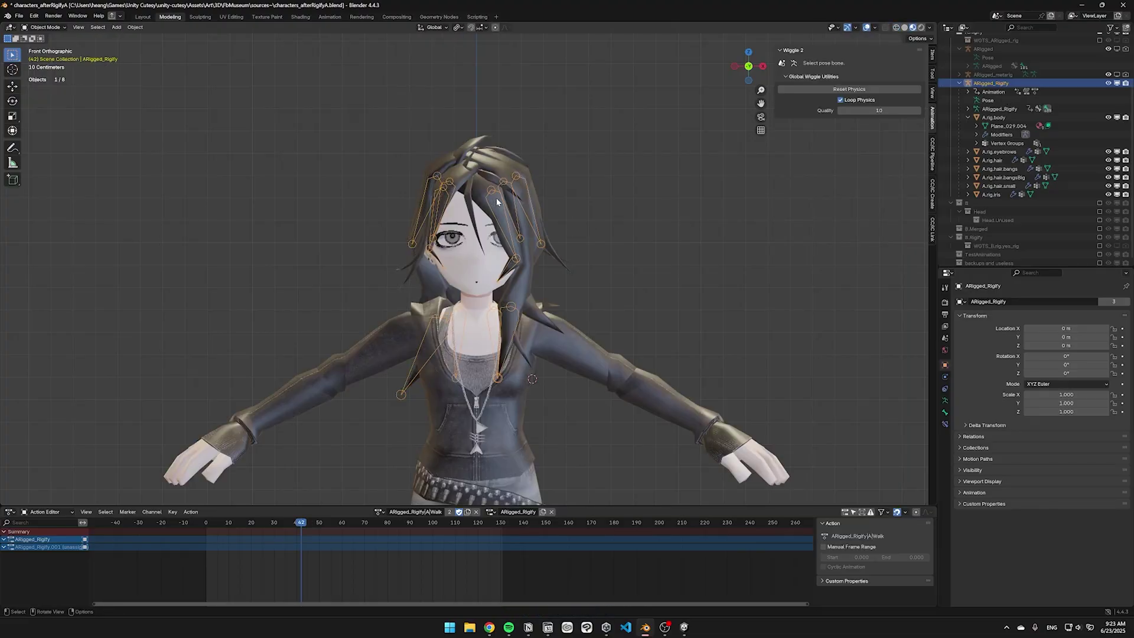
pyautogui.hotkey('ctrl', 's')
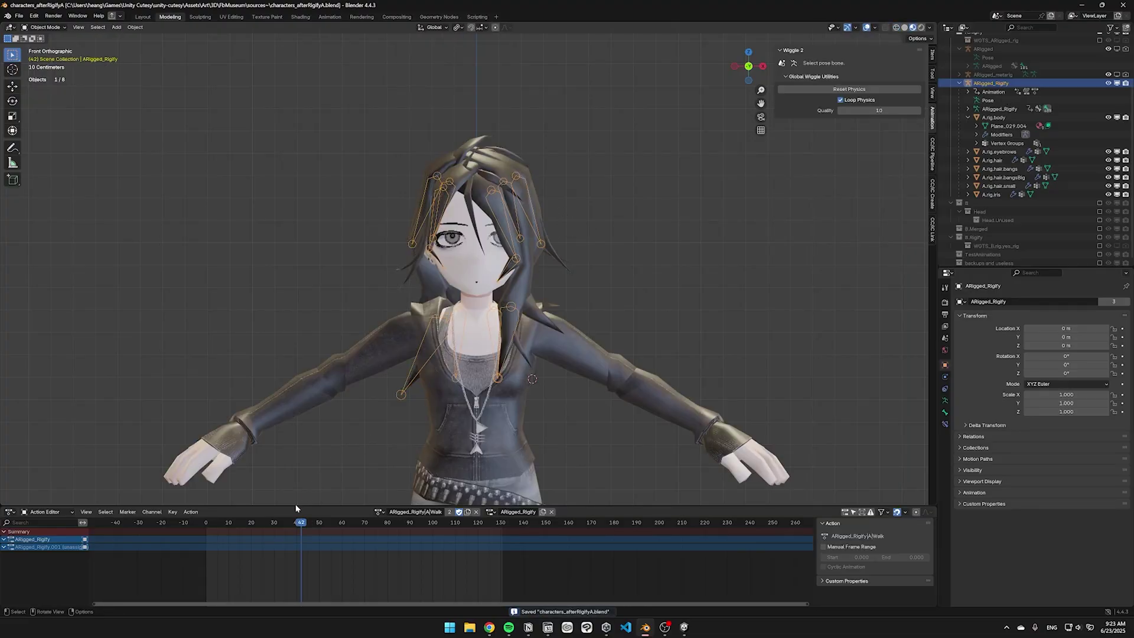
pyautogui.press('space')
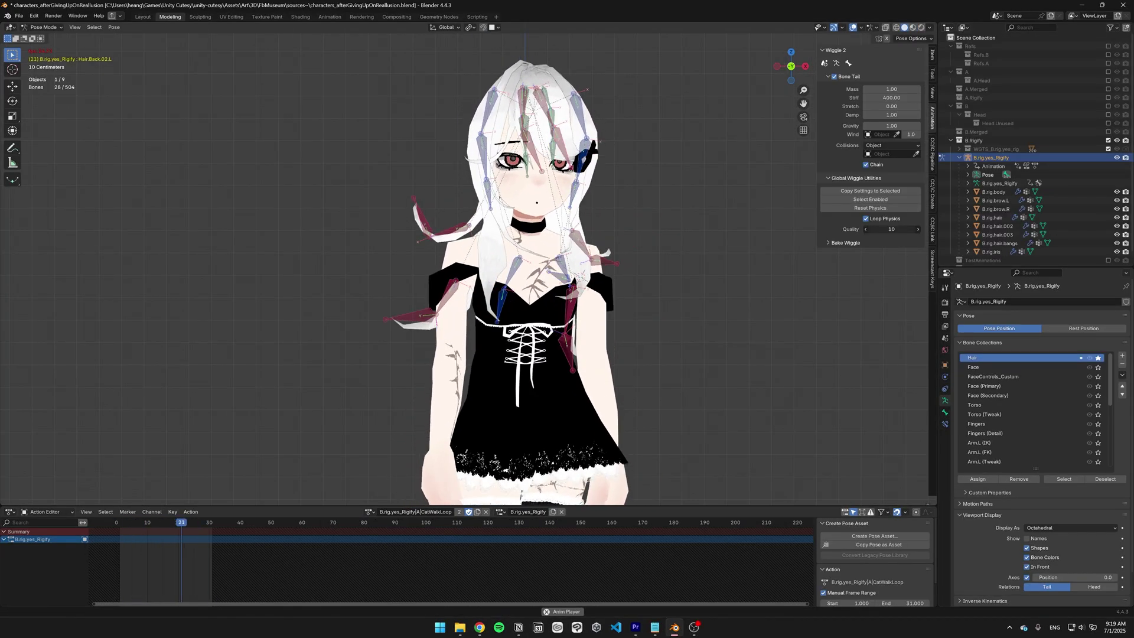
# Step: Set wiggle quality to 10 and the hair stiffness to 1000
pyautogui.click(917, 230)
pyautogui.click(892, 97)
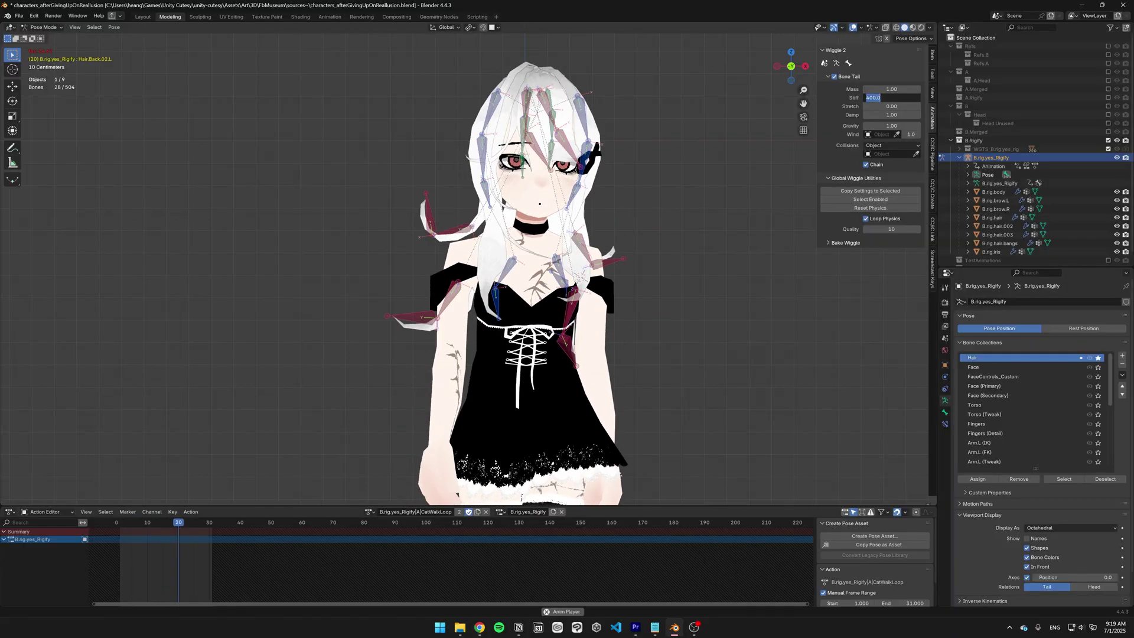
pyautogui.write('100')
pyautogui.press('Return')
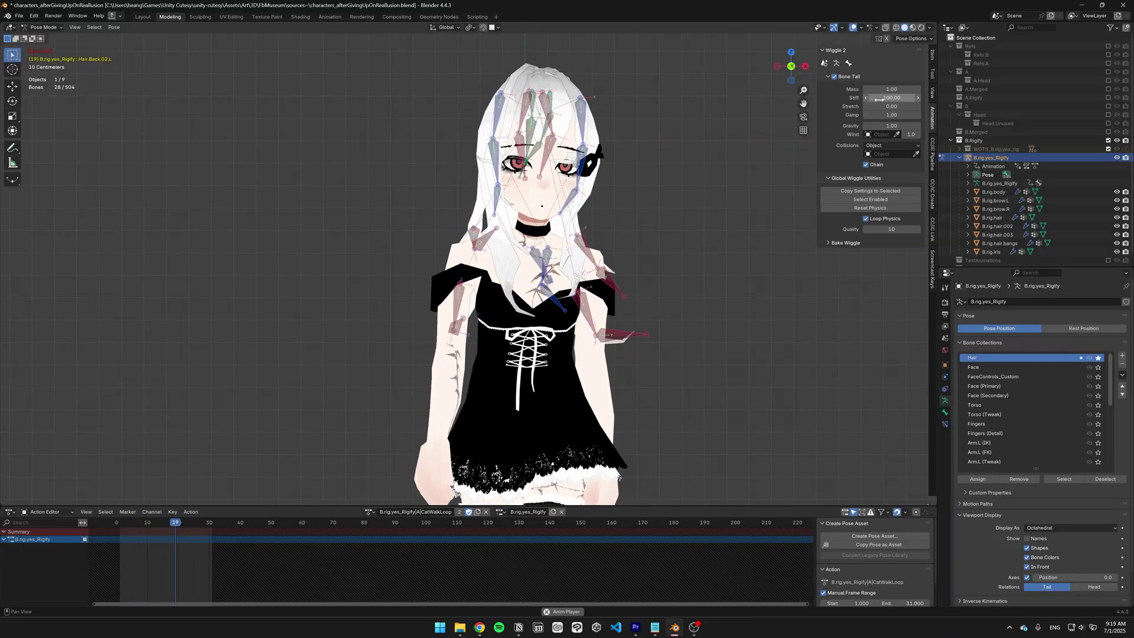
pyautogui.doubleClick(879, 98)
pyautogui.write('0')
pyautogui.press('Return')
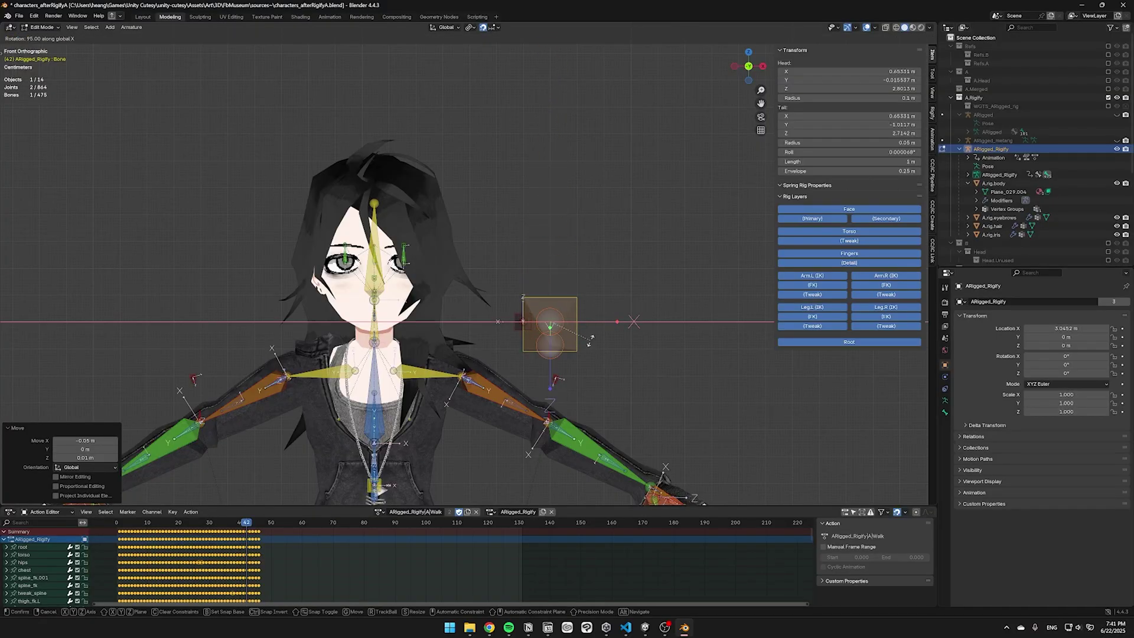
# Step: Turn the bone 90° about X and display bone axes in the viewport
pyautogui.press('Return')
pyautogui.scroll(3, 679, 177)
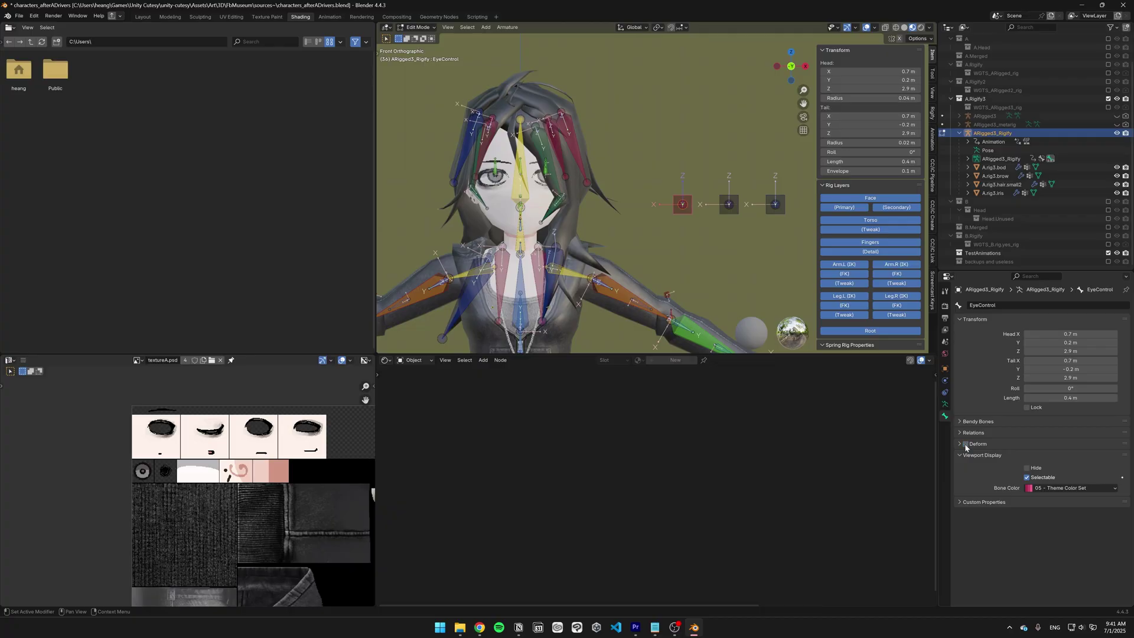
pyautogui.click(945, 404)
pyautogui.click(740, 268)
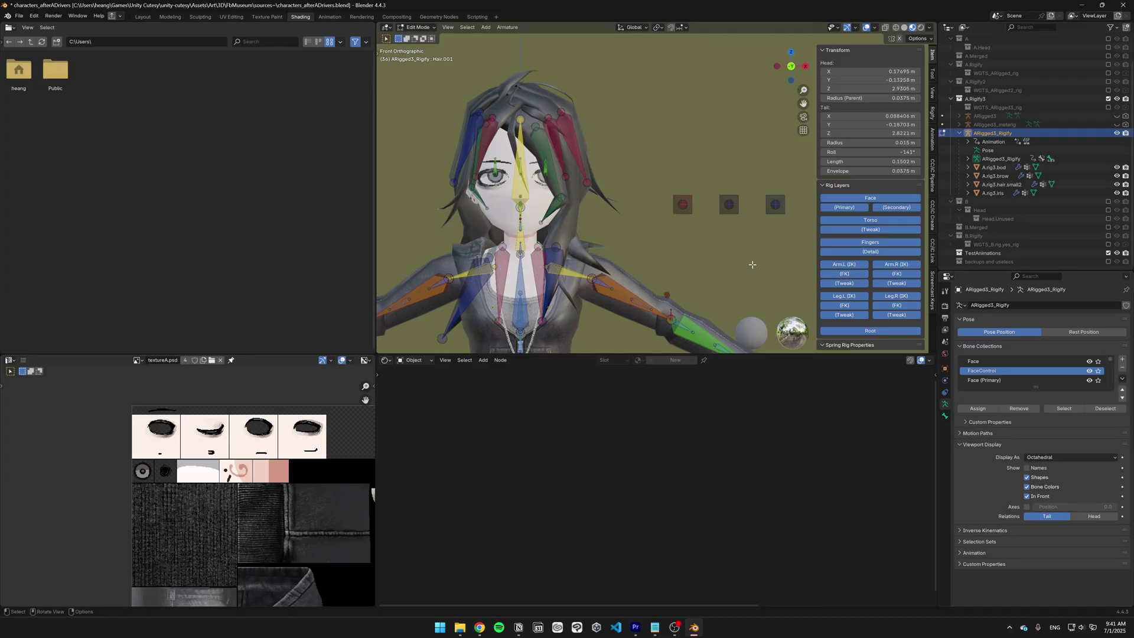
pyautogui.click(1027, 506)
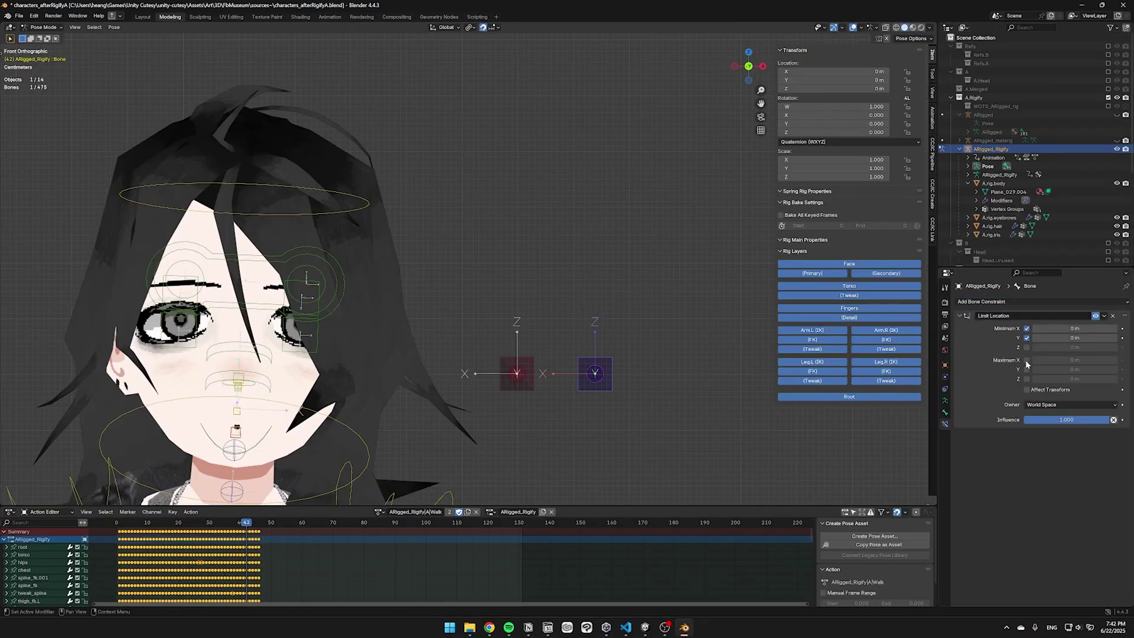
# Step: Limit the bone's maximum X and Y location in Local Space, then test a Z move
pyautogui.click(1026, 360)
pyautogui.click(1027, 369)
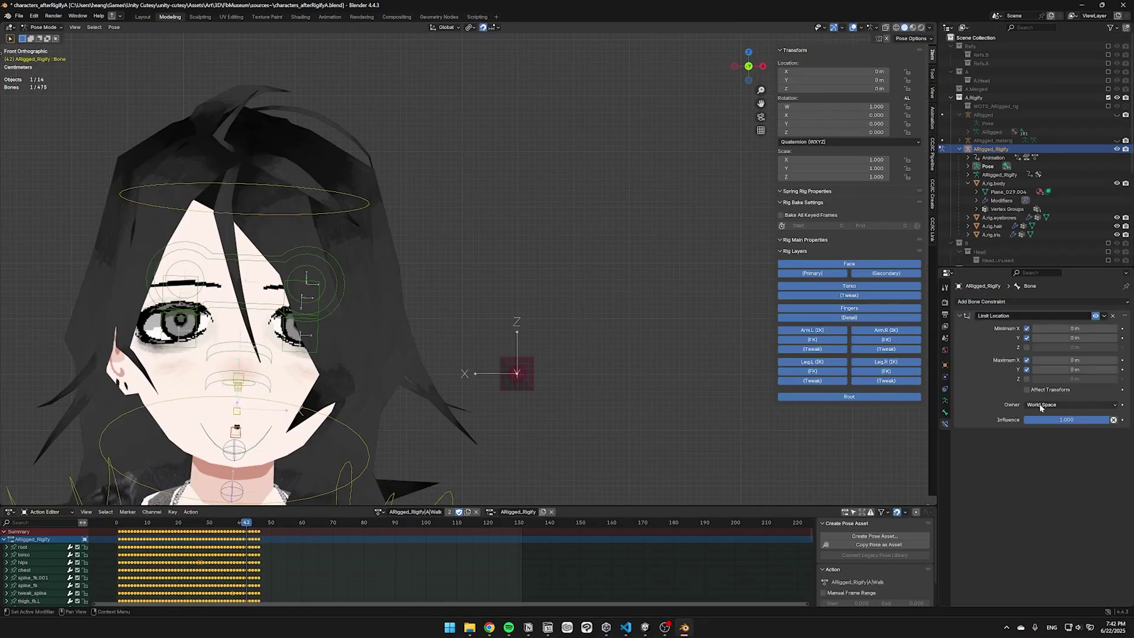
pyautogui.click(1041, 404)
pyautogui.click(1044, 455)
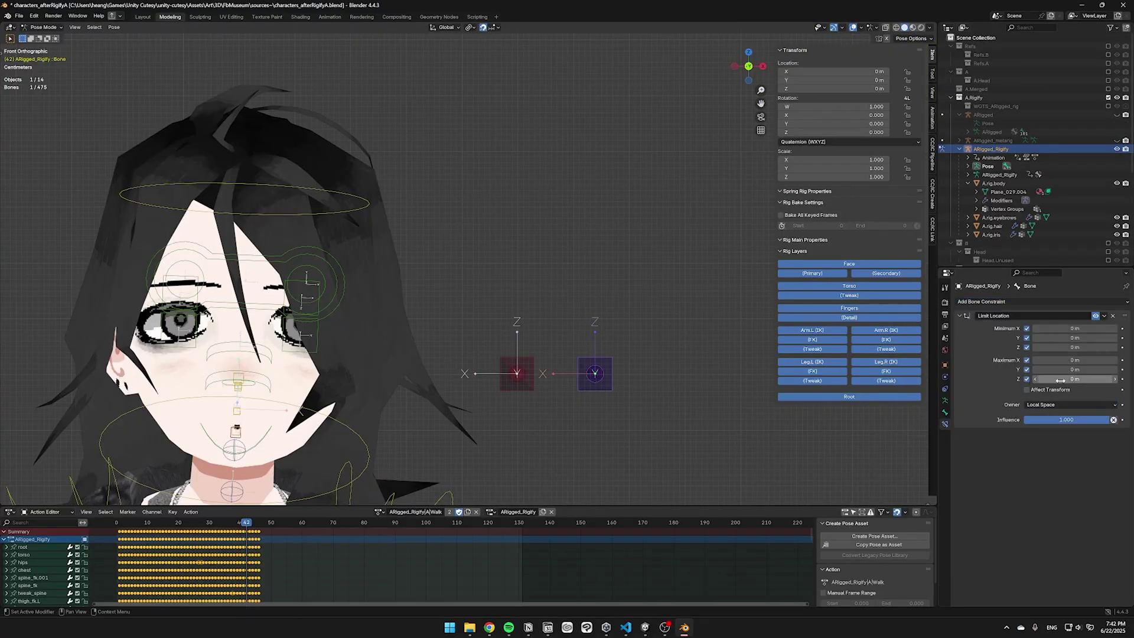
pyautogui.scroll(-3, 594, 344)
pyautogui.press('g')
pyautogui.press('z')
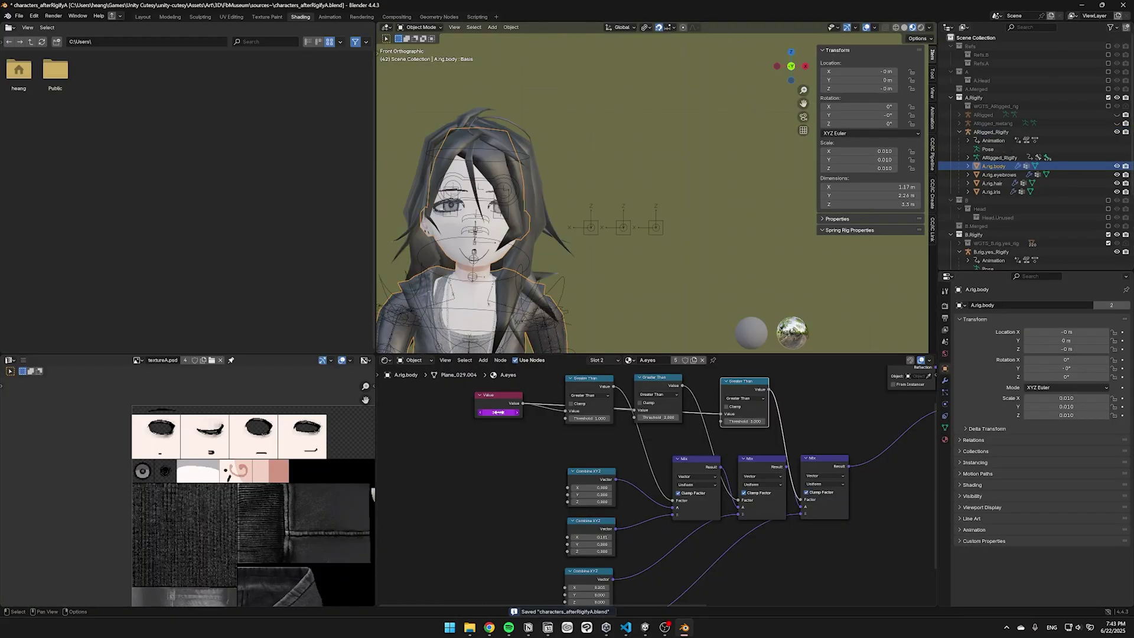
# Step: Set the node value's driver to the EyeControl bone's Z Location in Local Space
pyautogui.rightClick(498, 413)
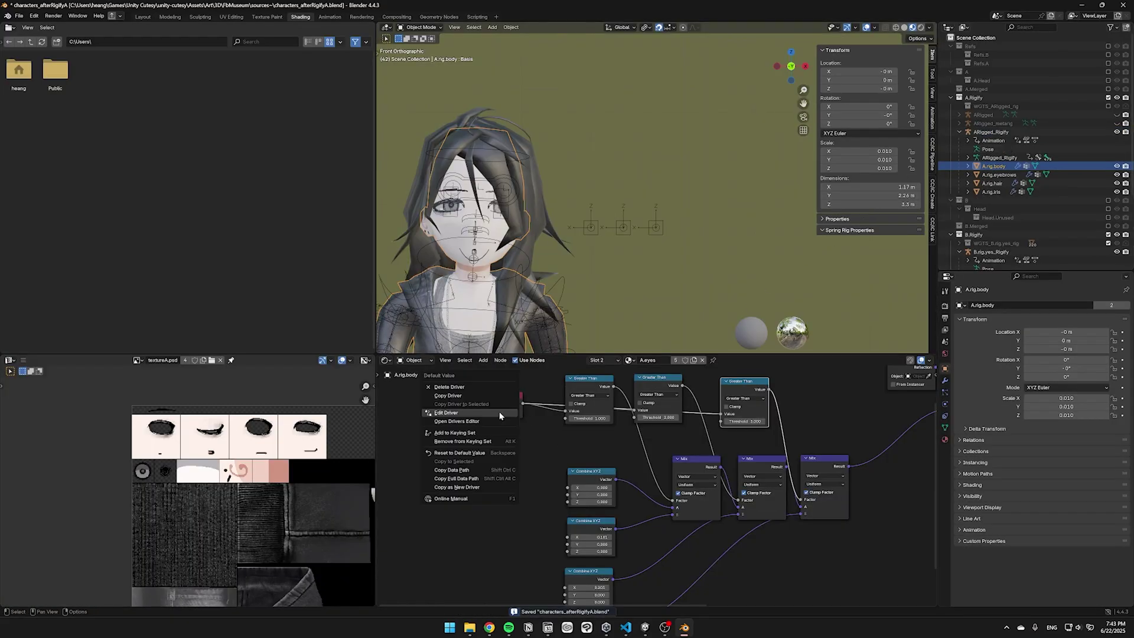
pyautogui.click(482, 413)
pyautogui.click(467, 520)
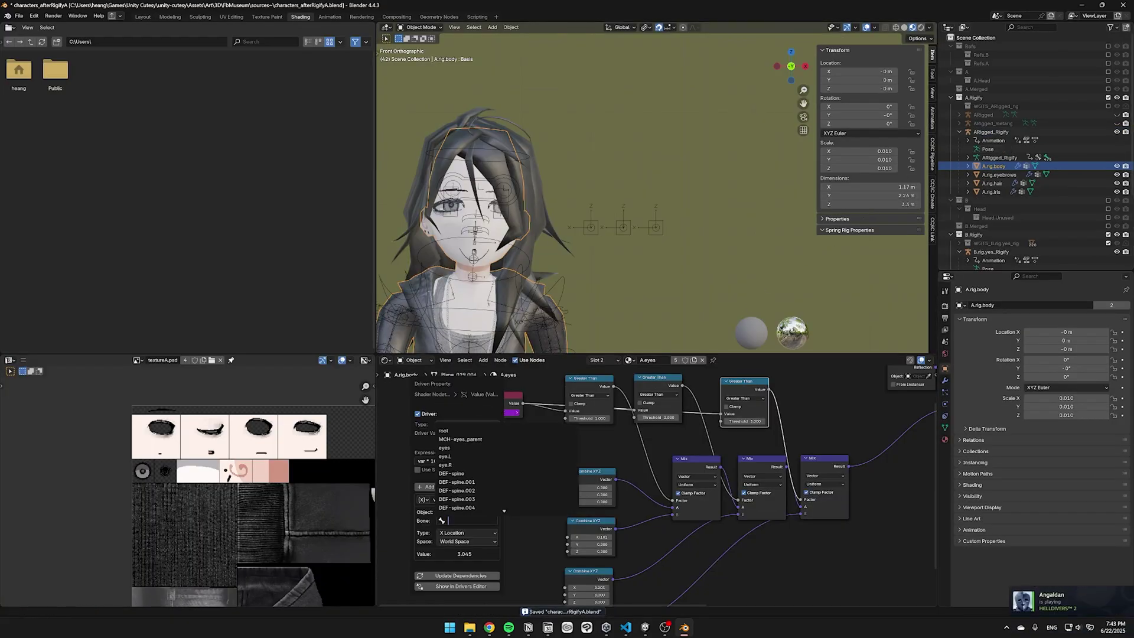
pyautogui.write('e')
pyautogui.press('Return')
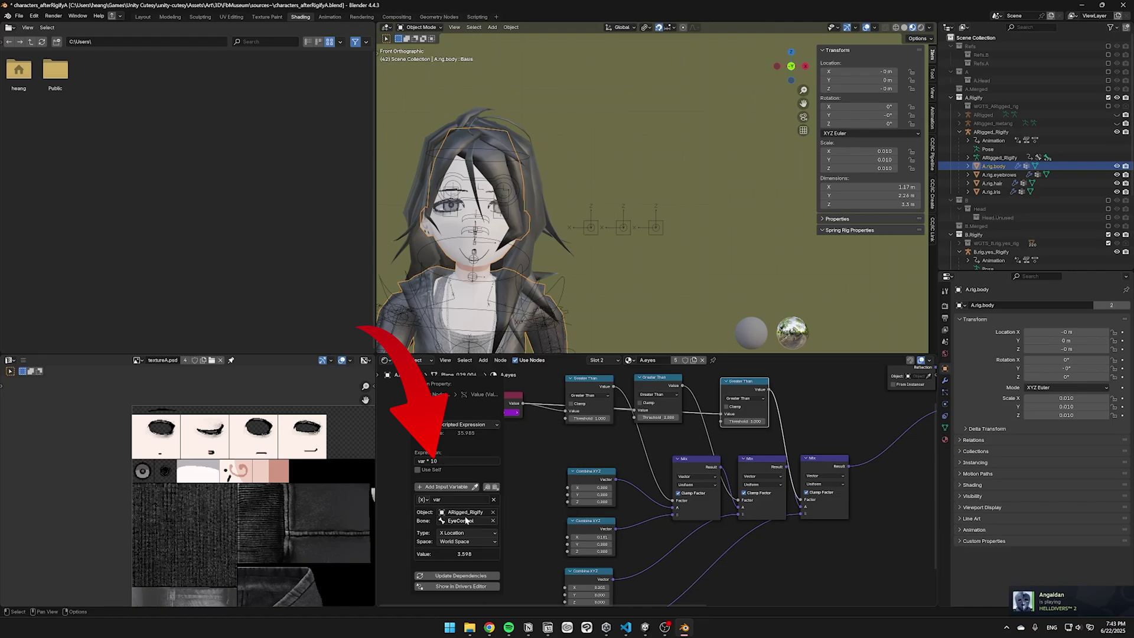
pyautogui.click(459, 541)
pyautogui.click(459, 561)
pyautogui.click(459, 532)
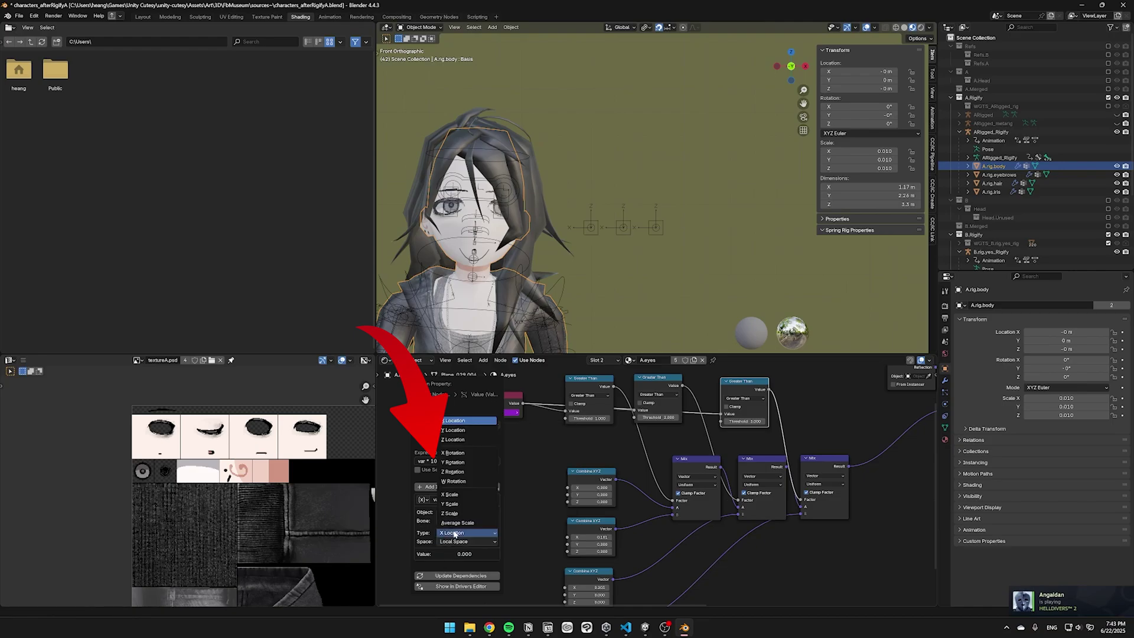
pyautogui.click(462, 439)
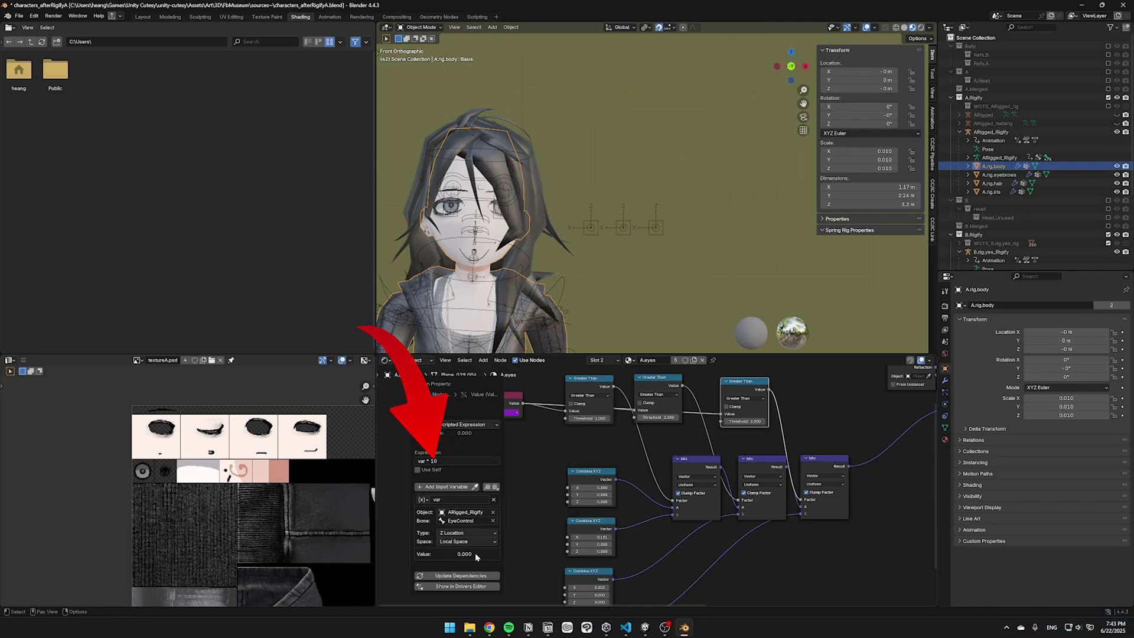
# Step: Test the driver by moving EyeControl along Z in pose mode on ARigged_Rigify, then cancelling
pyautogui.click(949, 133)
pyautogui.hotkey('ctrl', 'Tab')
pyautogui.click(593, 229)
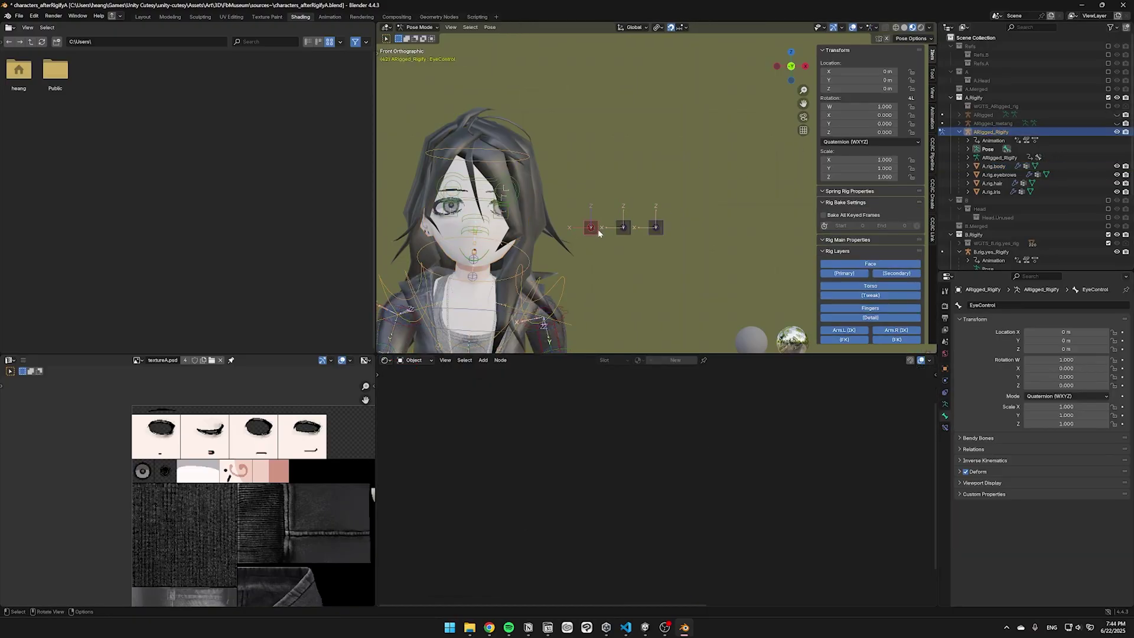
pyautogui.press('g')
pyautogui.press('z')
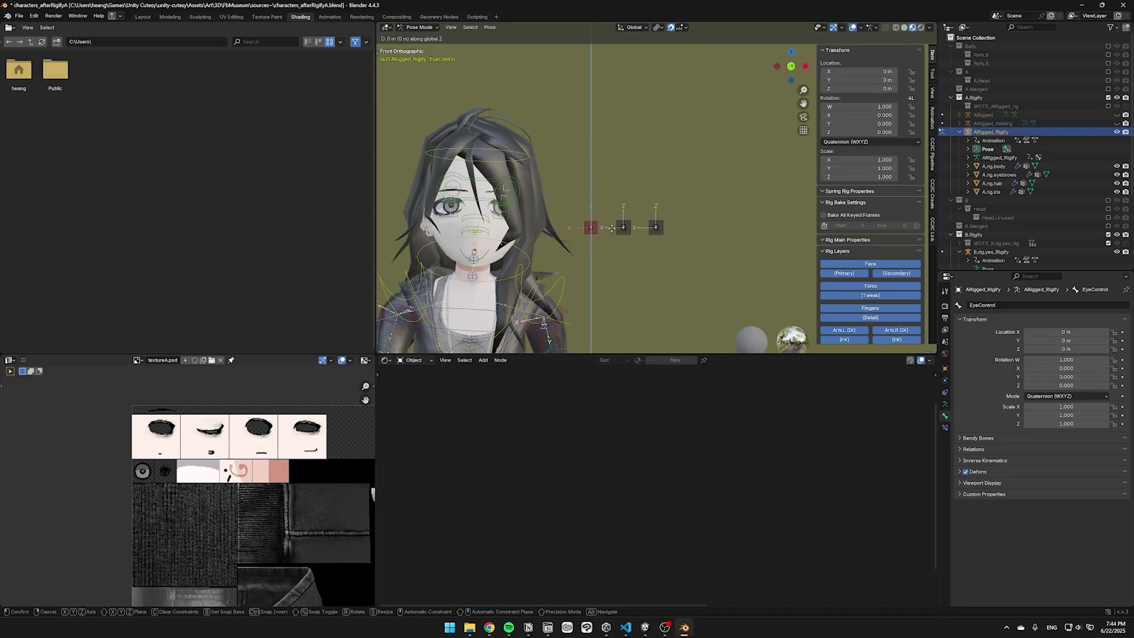
pyautogui.press('Escape')
pyautogui.press('g')
pyautogui.press('z')
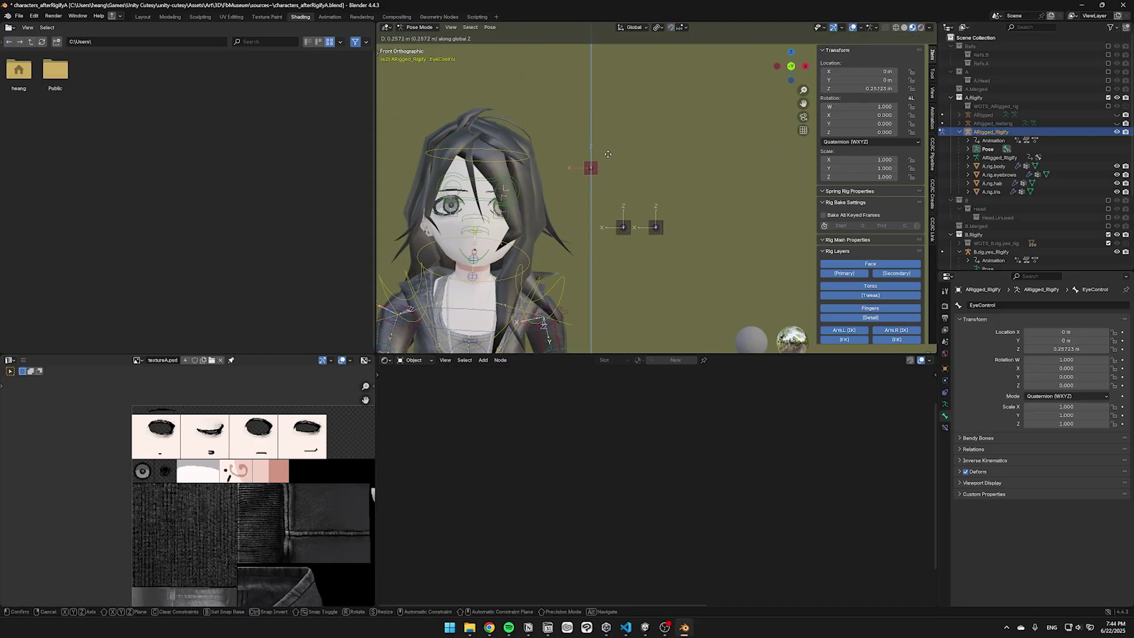
pyautogui.press('Escape')
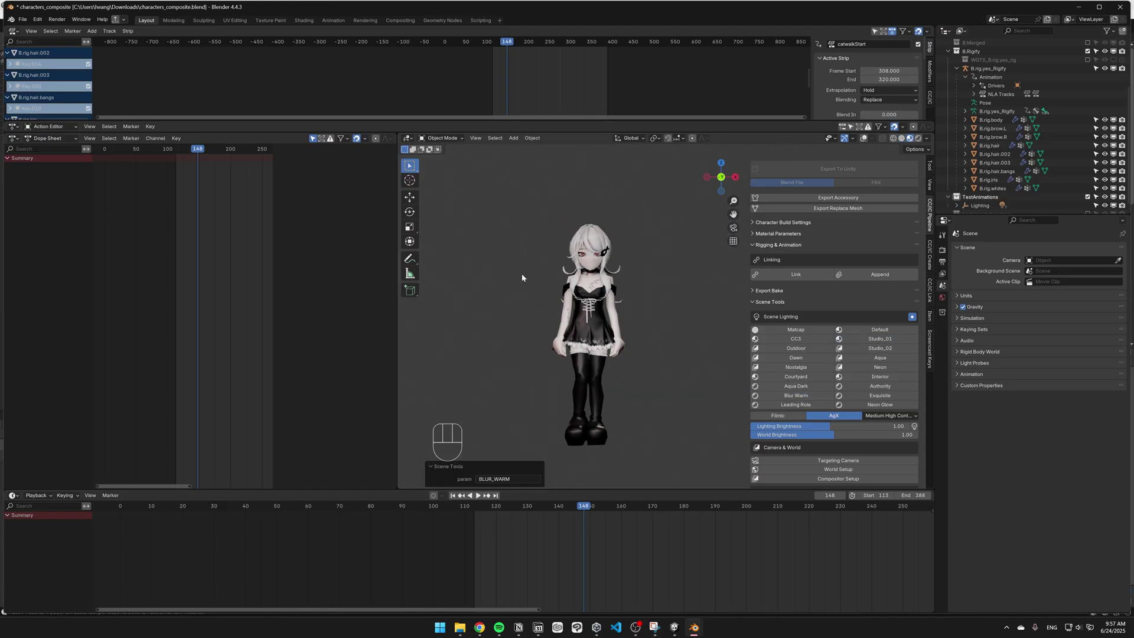
# Step: Copy and paste the Lighting collection, undo, and select the Ear_cc3iid_2530 light
pyautogui.rightClick(980, 206)
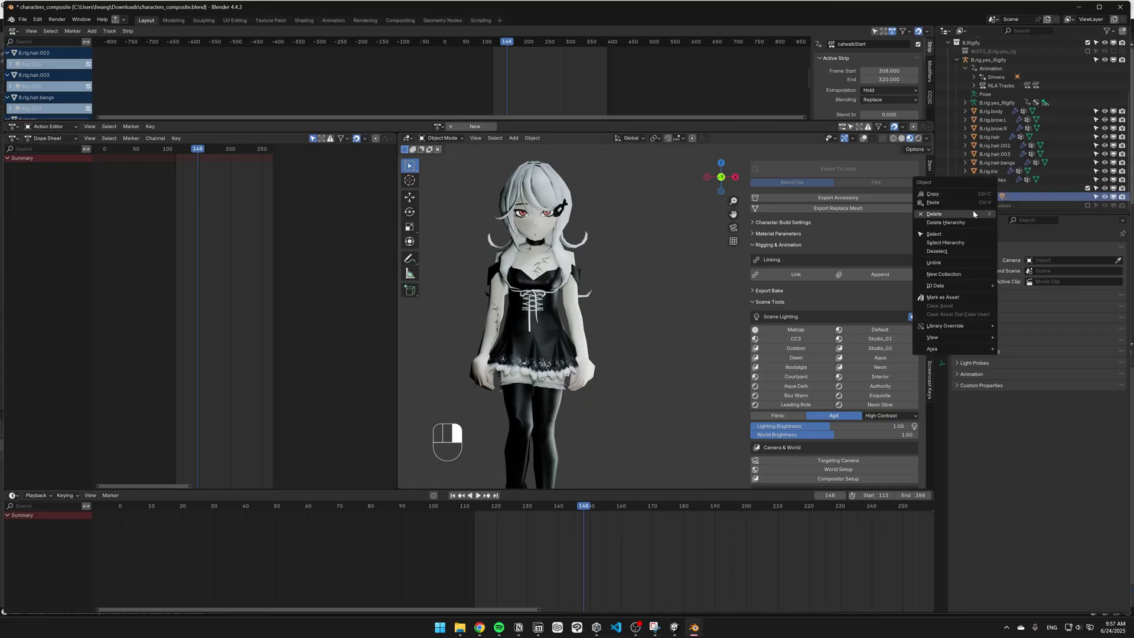
pyautogui.click(926, 271)
pyautogui.hotkey('ctrl', 'c')
pyautogui.hotkey('ctrl', 'v')
pyautogui.scroll(-2, 919, 291)
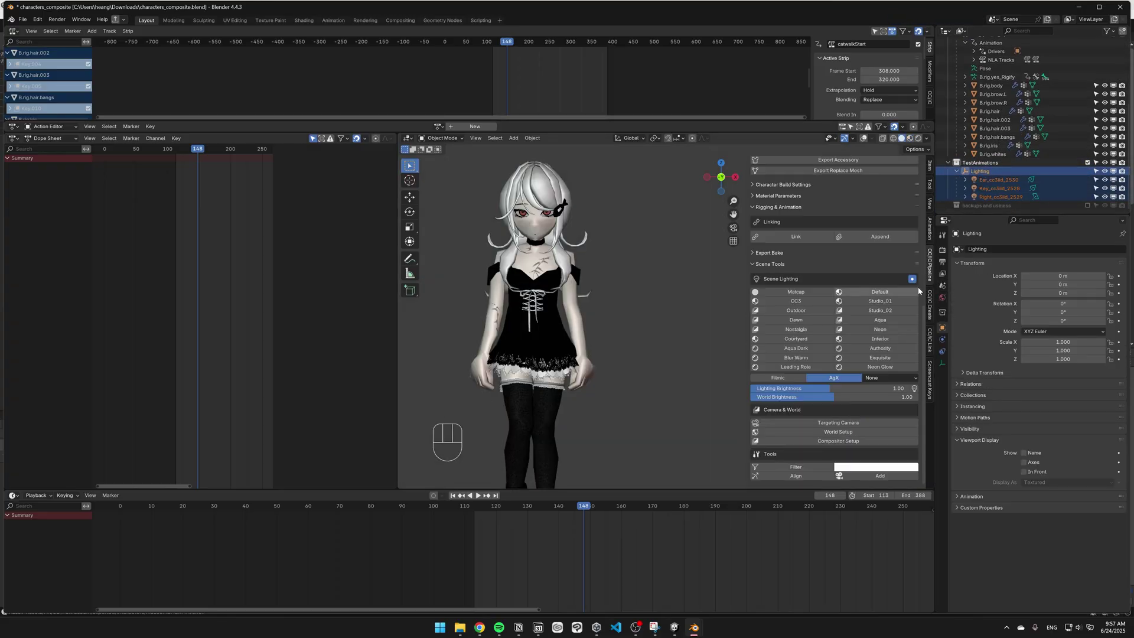
pyautogui.hotkey('ctrl', 'z')
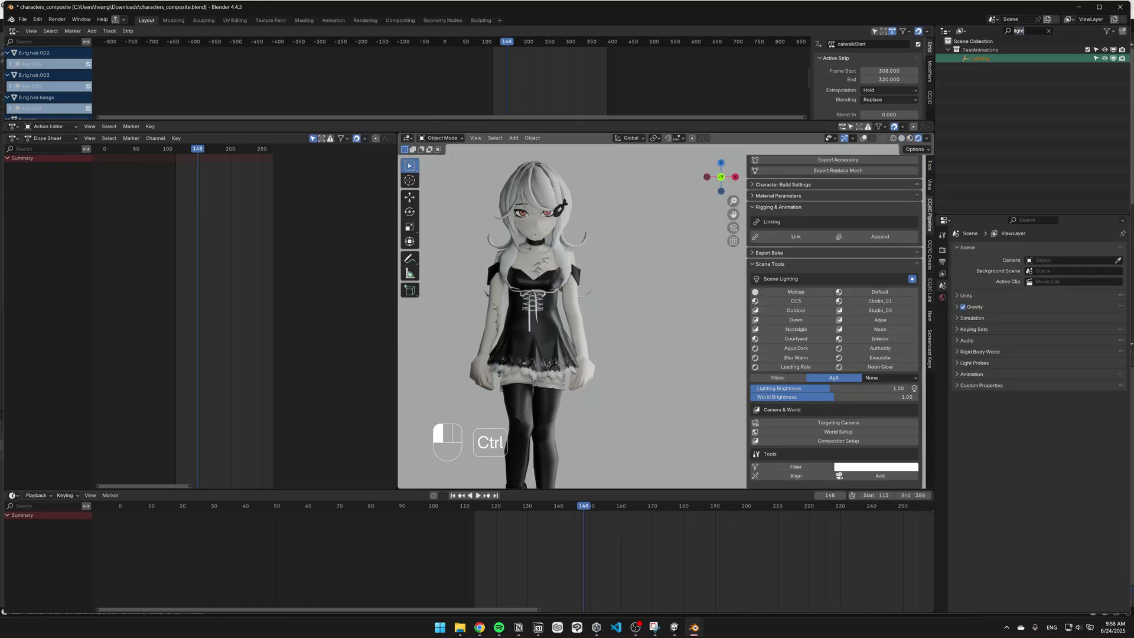
pyautogui.click(1108, 32)
pyautogui.scroll(-3, 1034, 147)
pyautogui.click(999, 167)
pyautogui.scroll(1, 1034, 148)
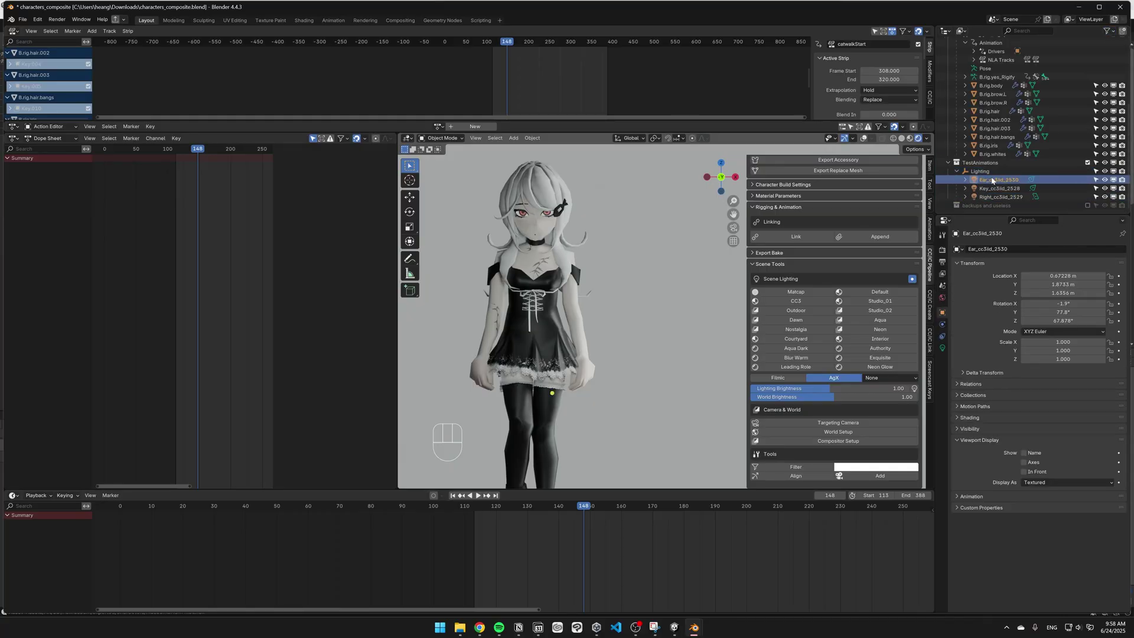
pyautogui.scroll(-4, 628, 290)
# Step: Add a plane with a green emission material and drag Blink nuvfr.mp3 into the Sequencer
pyautogui.hotkey('shift', 'a')
pyautogui.click(678, 352)
pyautogui.moveTo(678, 352); pyautogui.dragTo(708, 330, button='middle')
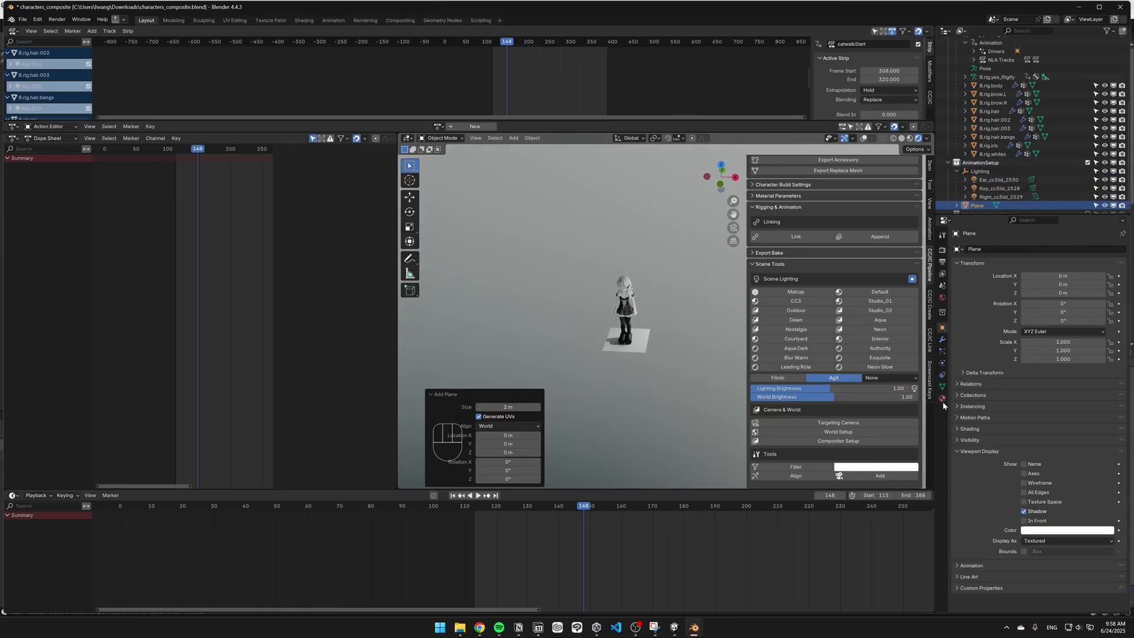
pyautogui.click(942, 399)
pyautogui.click(1004, 284)
pyautogui.click(1071, 338)
pyautogui.click(1050, 335)
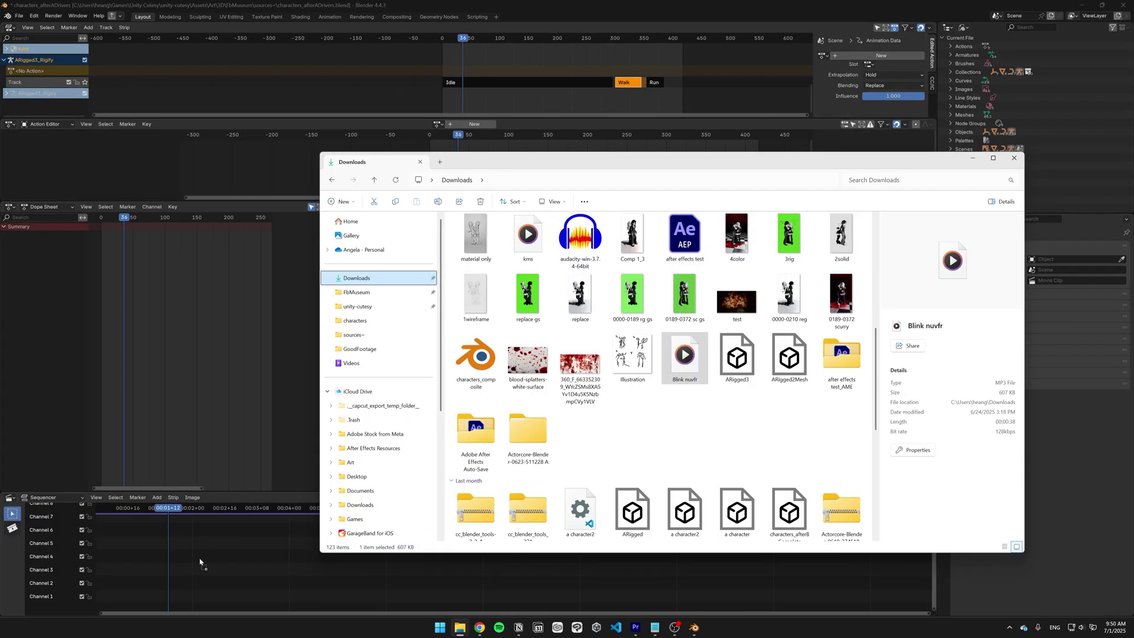
pyautogui.moveTo(200, 562); pyautogui.dragTo(132, 253)
# Step: Place the sound strip at frame 0 and sync playback to the audio
pyautogui.click(134, 240)
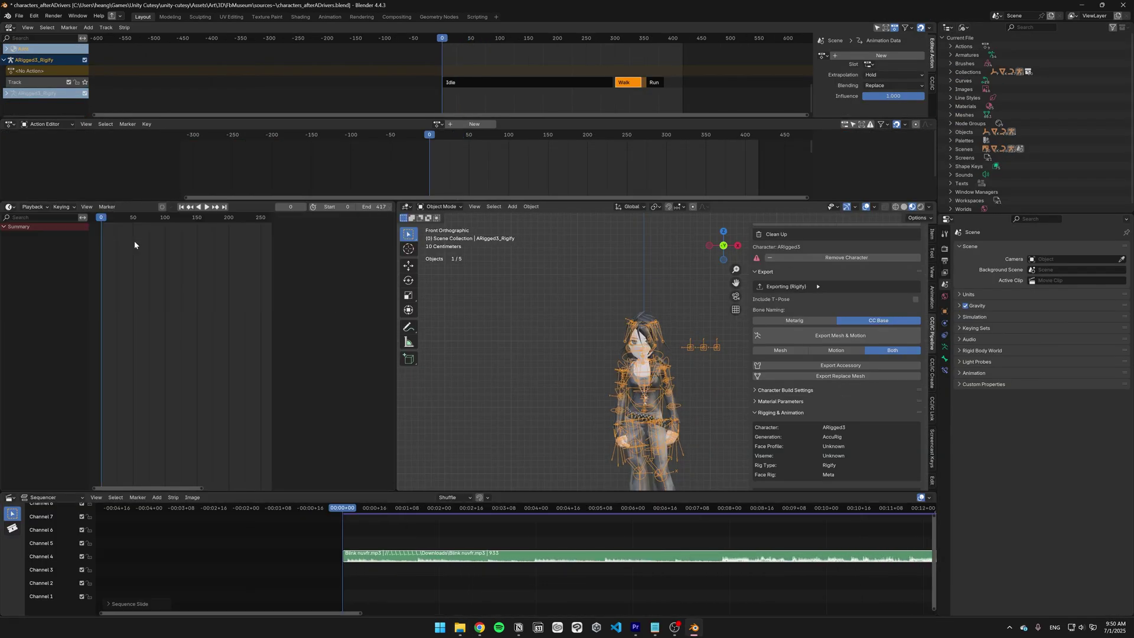
pyautogui.click(38, 208)
pyautogui.click(61, 224)
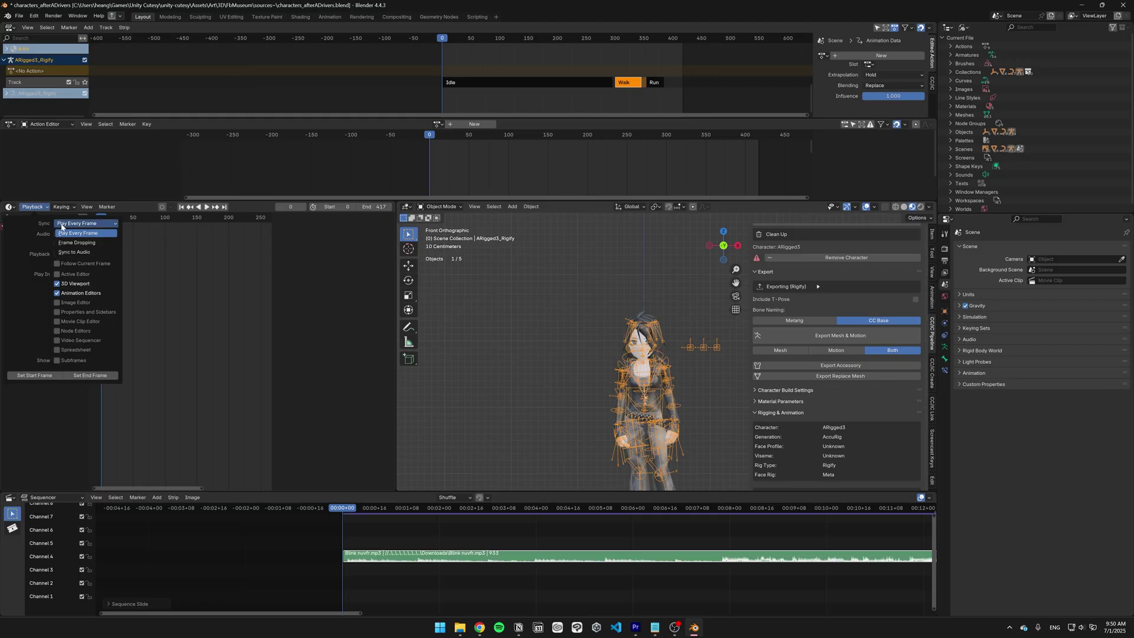
pyautogui.click(66, 253)
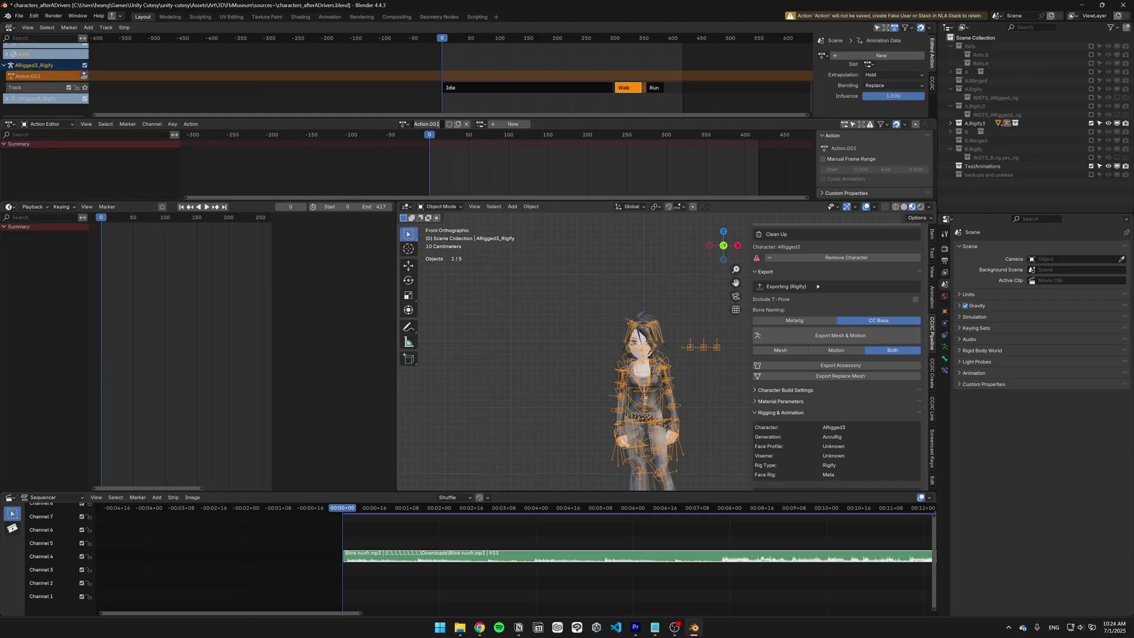
pyautogui.hotkey('ctrl', 'z')
pyautogui.hotkey('ctrl', 'z')
pyautogui.hotkey('ctrl', 'z')
pyautogui.hotkey('ctrl', 'z')
pyautogui.hotkey('ctrl', 'z')
pyautogui.hotkey('ctrl', 'z')
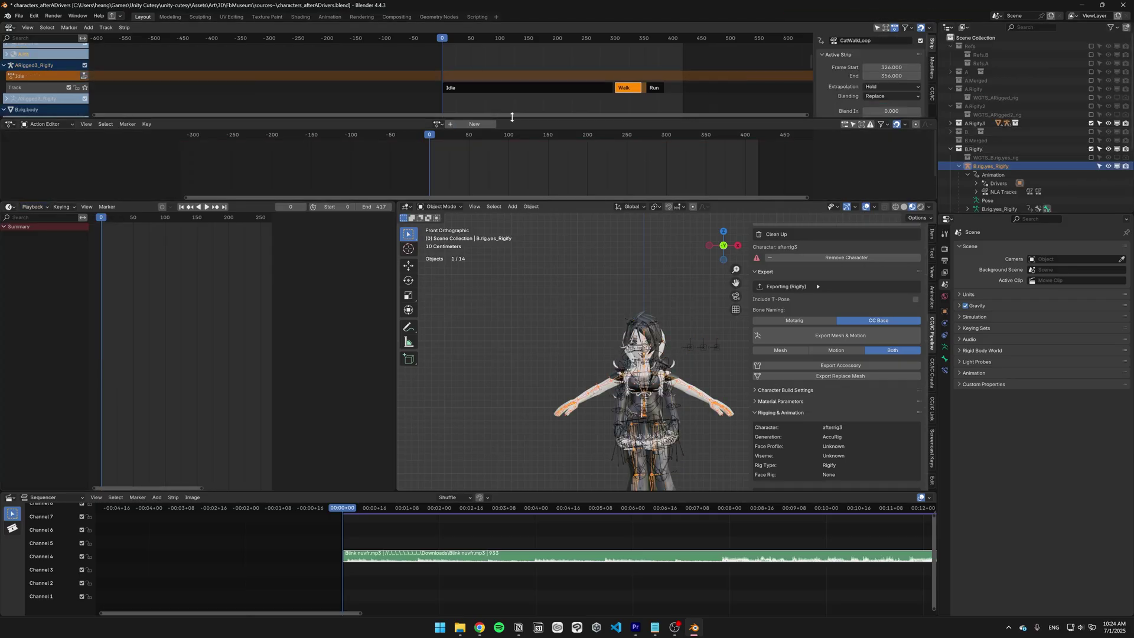
# Step: Create a new action on ARigged3_Rigify with the idle NLA strip active, at frame 0
pyautogui.click(474, 124)
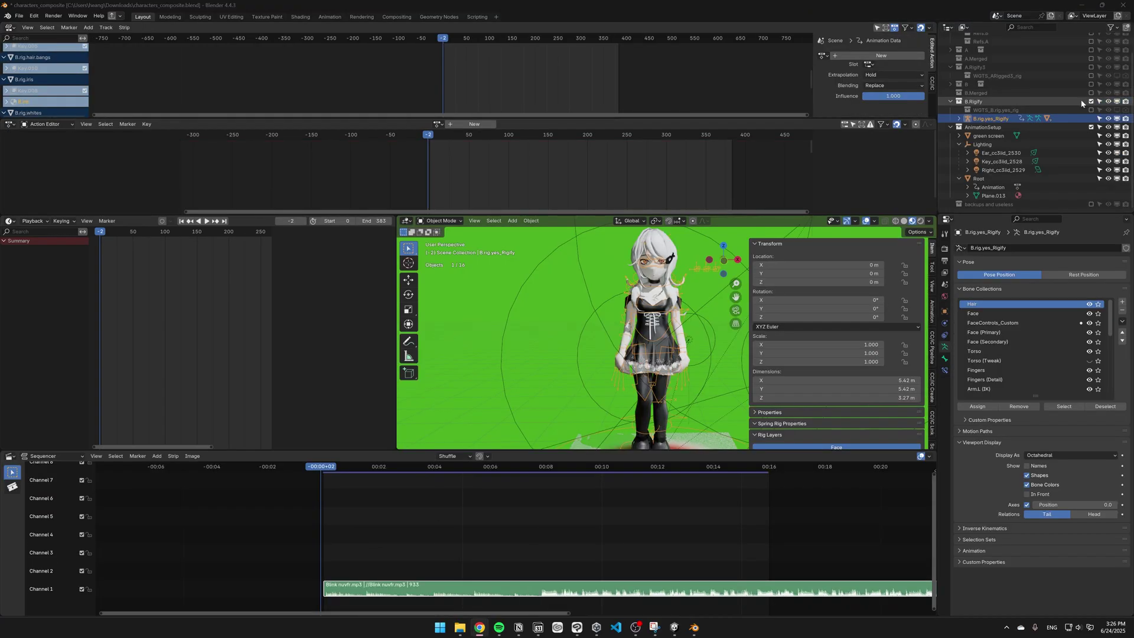
pyautogui.click(992, 76)
pyautogui.moveTo(518, 119); pyautogui.dragTo(518, 152)
pyautogui.click(512, 102)
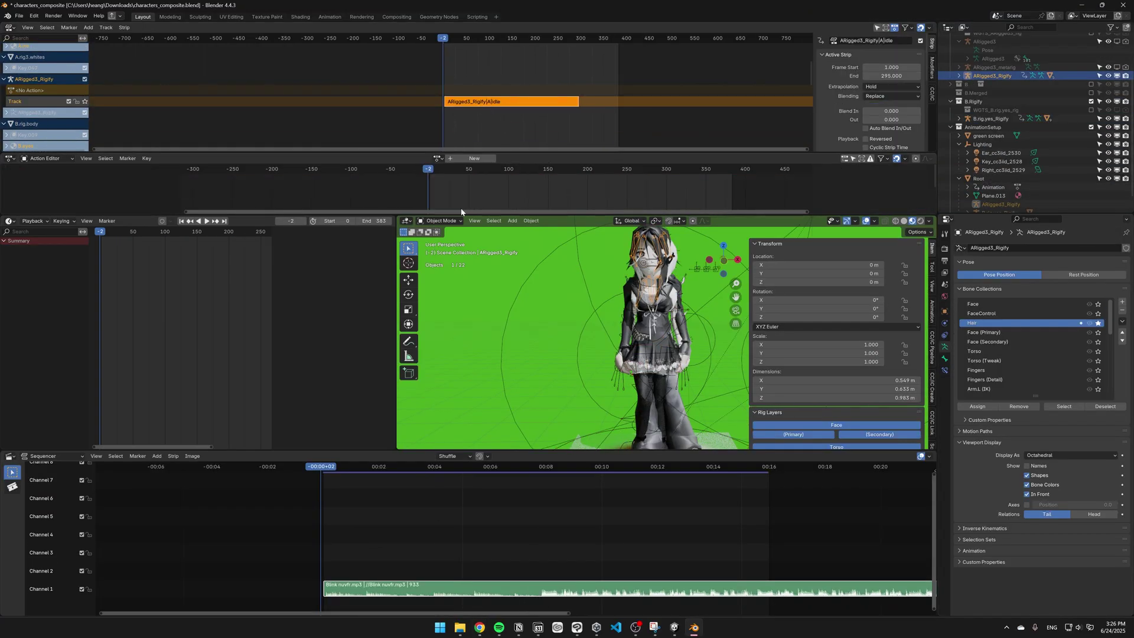
pyautogui.hotkey('shift', 'Left')
# Step: Key Root's rotation at frame 0, set Z to -180° and key it at frame 72, then play
pyautogui.click(976, 171)
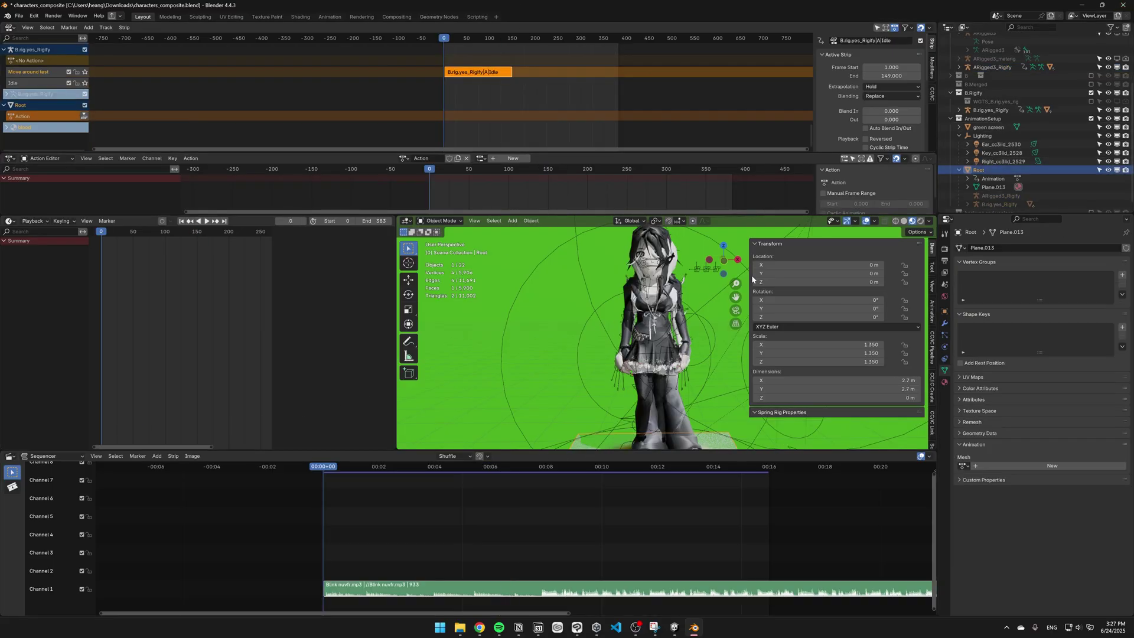
pyautogui.rightClick(771, 301)
pyautogui.click(771, 300)
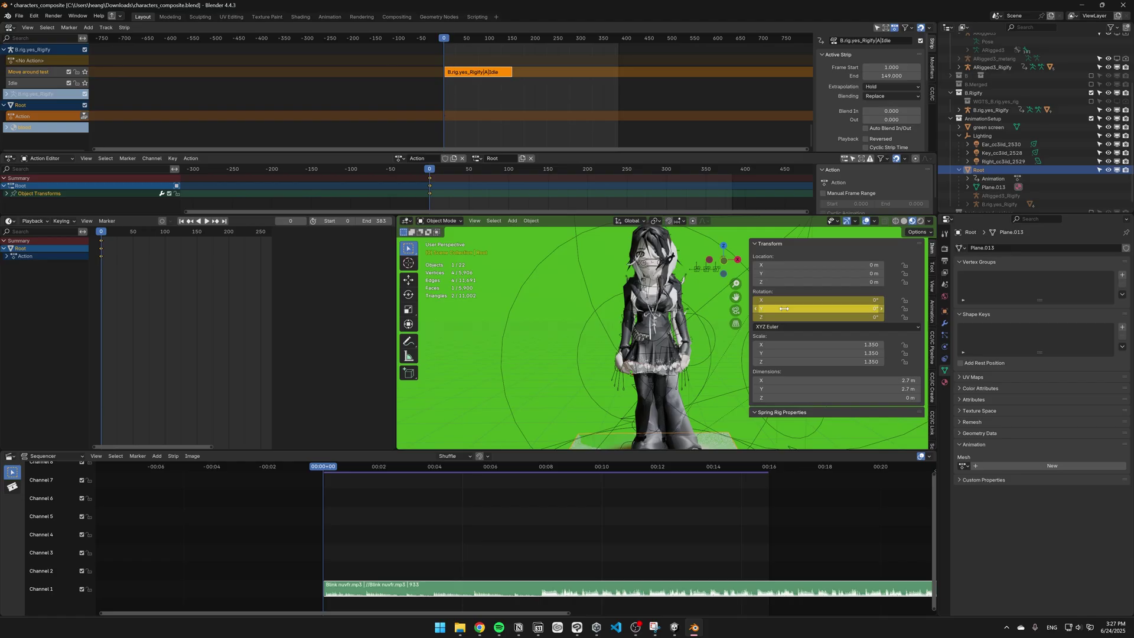
pyautogui.keyDown('alt'); pyautogui.scroll(-15, 821, 310); pyautogui.keyUp('alt')
pyautogui.moveTo(827, 317); pyautogui.dragTo(871, 318)
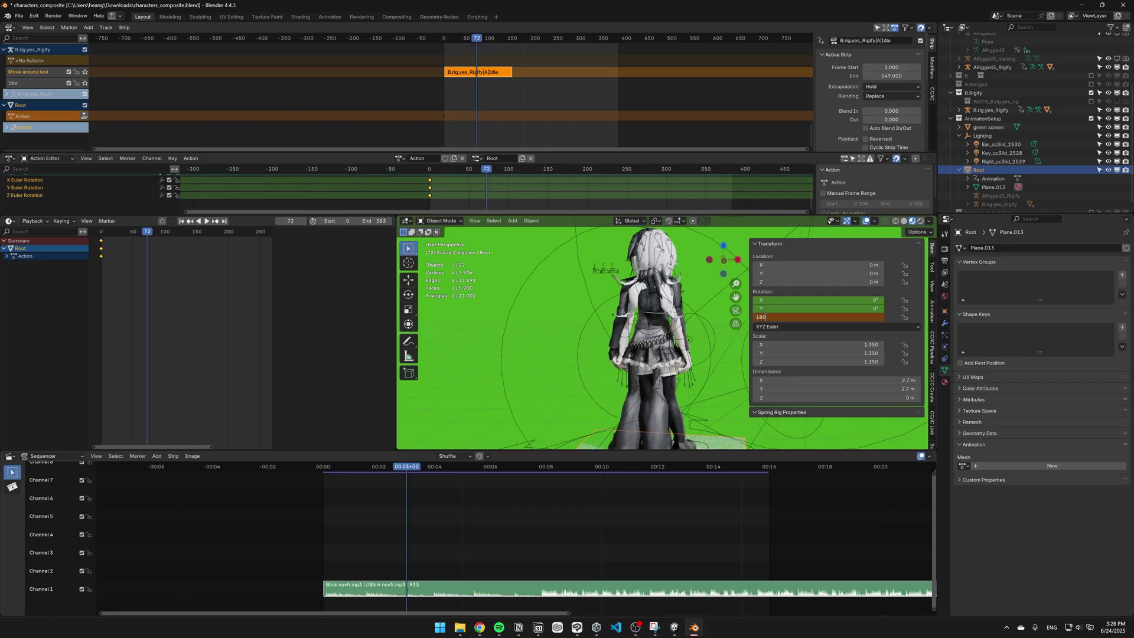
pyautogui.press('Return')
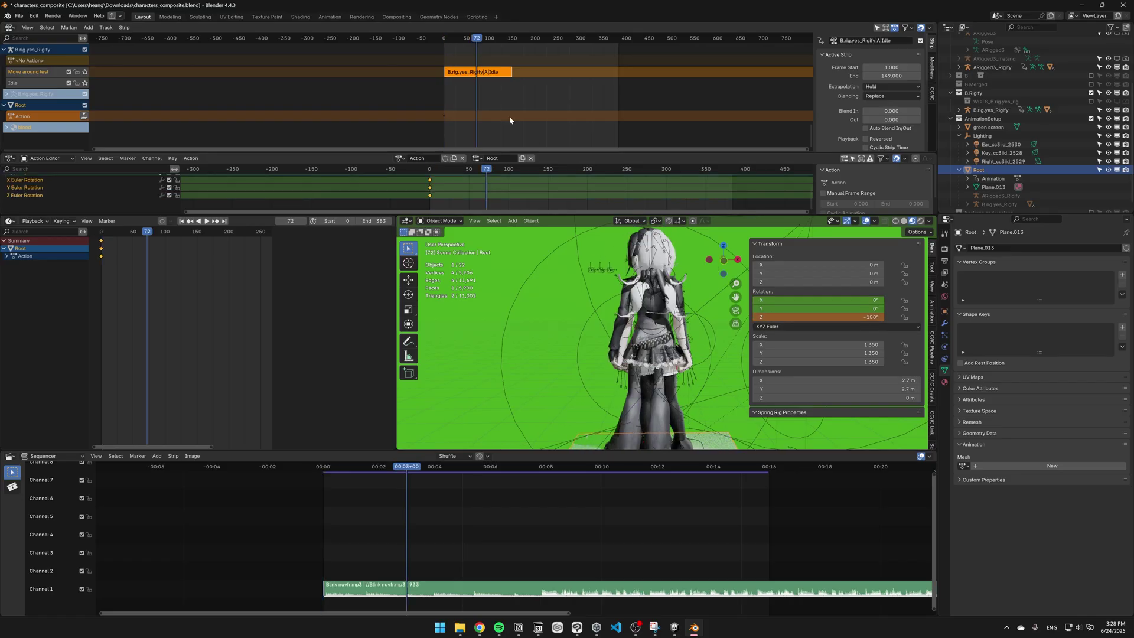
pyautogui.press('i')
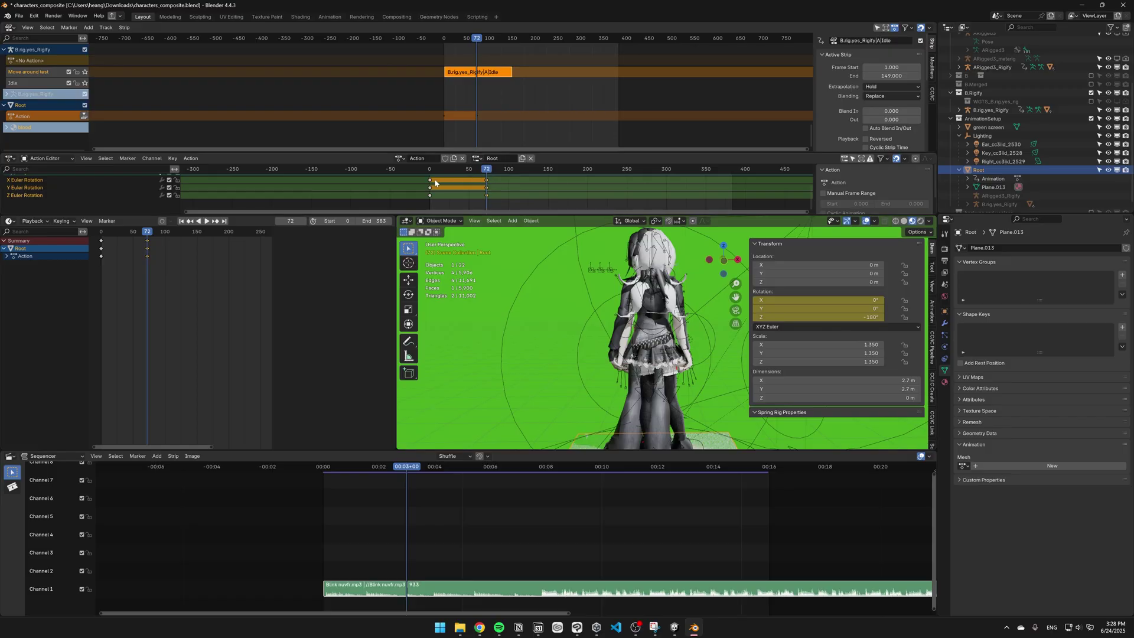
pyautogui.click(436, 182)
pyautogui.press('space')
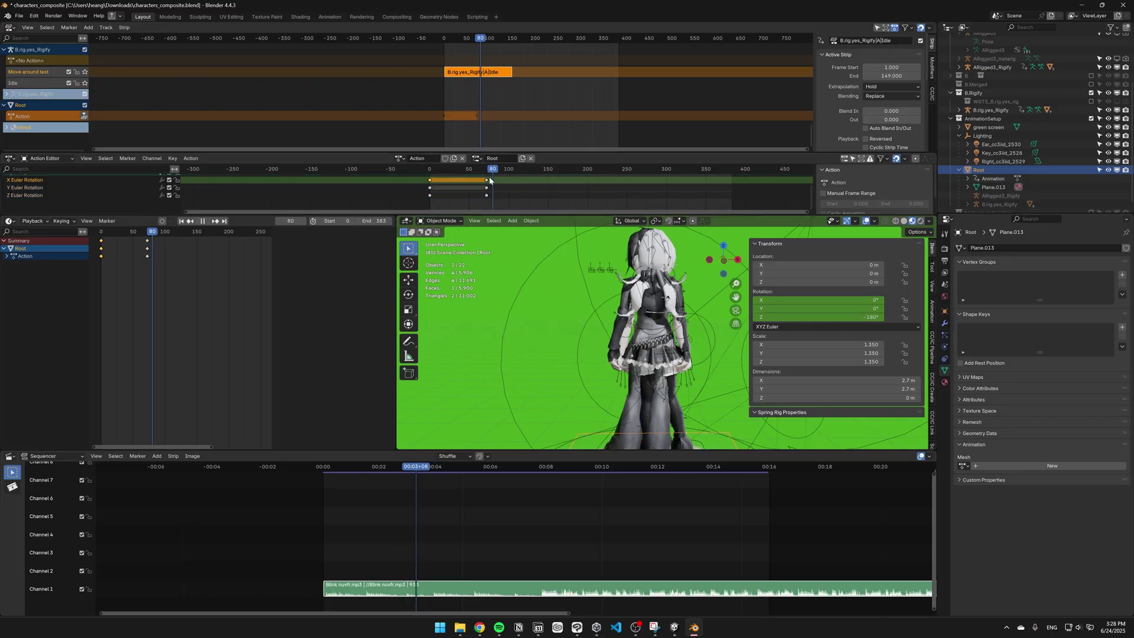
pyautogui.moveTo(490, 180); pyautogui.dragTo(530, 177)
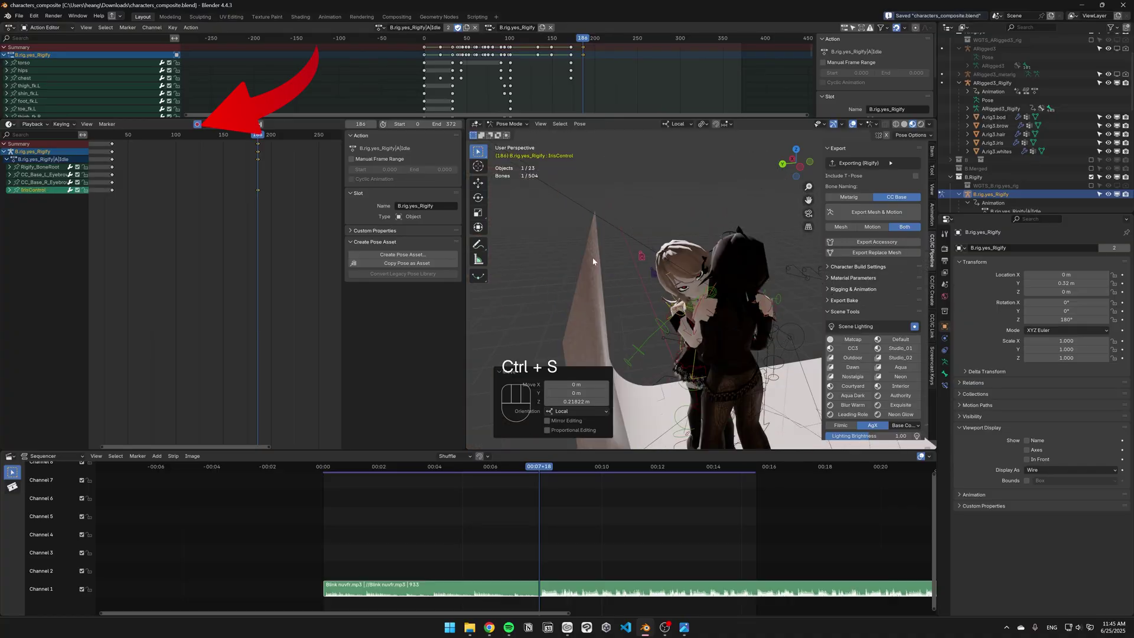
# Step: Move the control bone along Z while checking neighbouring frames, and save the file
pyautogui.press('Right')
pyautogui.press('Left')
pyautogui.press('Left')
pyautogui.press('Left')
pyautogui.press('Left')
pyautogui.press('Left')
pyautogui.press('Left')
pyautogui.press('Left')
pyautogui.press('Right')
pyautogui.press('Right')
pyautogui.press('Right')
pyautogui.press('Right')
pyautogui.press('Right')
pyautogui.press('Right')
pyautogui.press('Right')
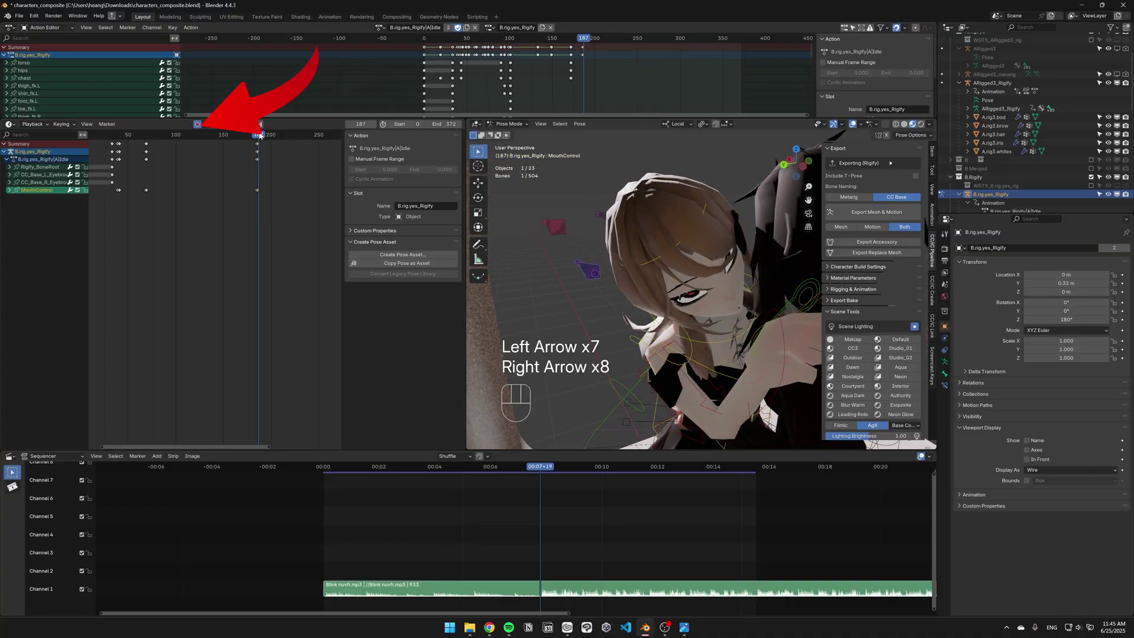
pyautogui.moveTo(561, 243); pyautogui.dragTo(630, 244, button='middle')
pyautogui.press('g')
pyautogui.press('z')
pyautogui.press('Right')
pyautogui.press('Left')
pyautogui.press('Right')
pyautogui.hotkey('ctrl', 's')
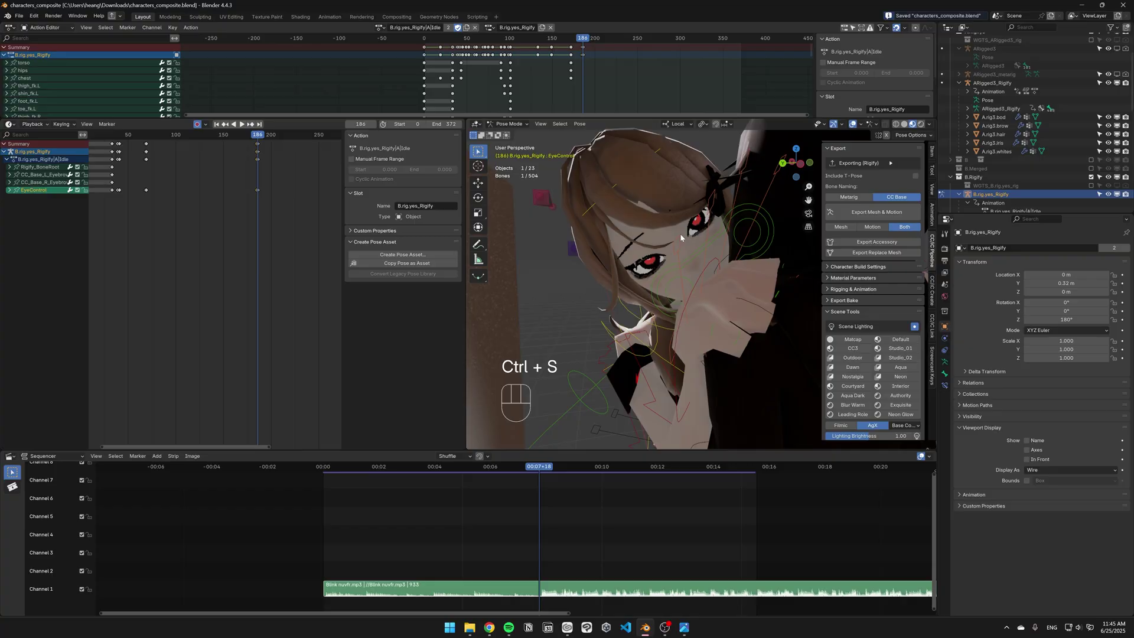
# Step: Return to Object Mode, save, and play back the idle animation to frame 185
pyautogui.hotkey('ctrl', 'Tab')
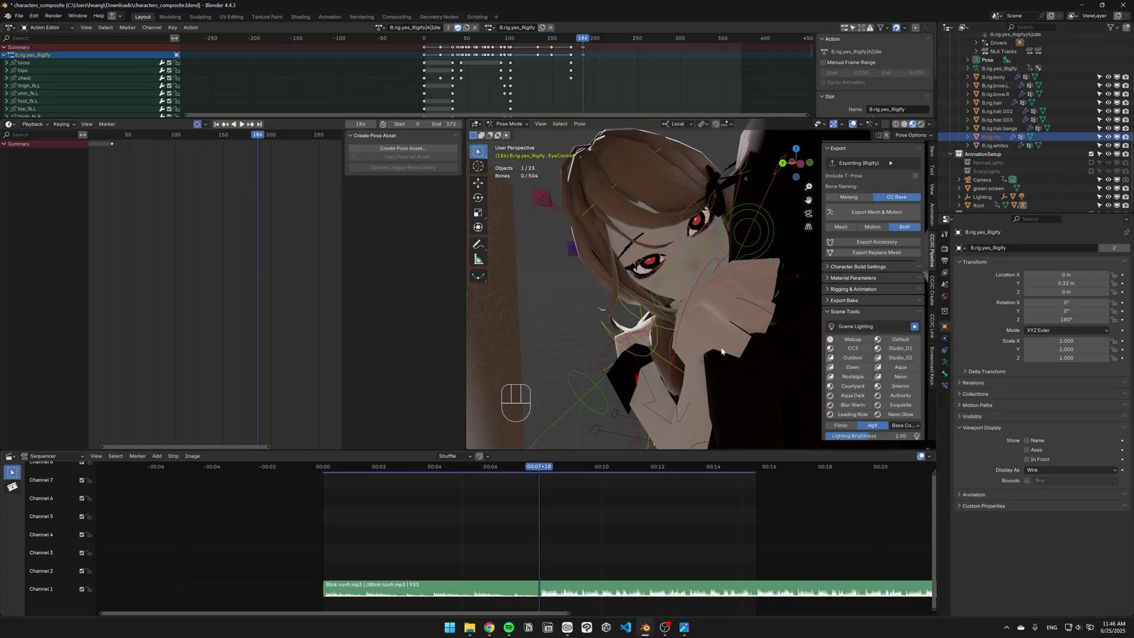
pyautogui.hotkey('ctrl', 's')
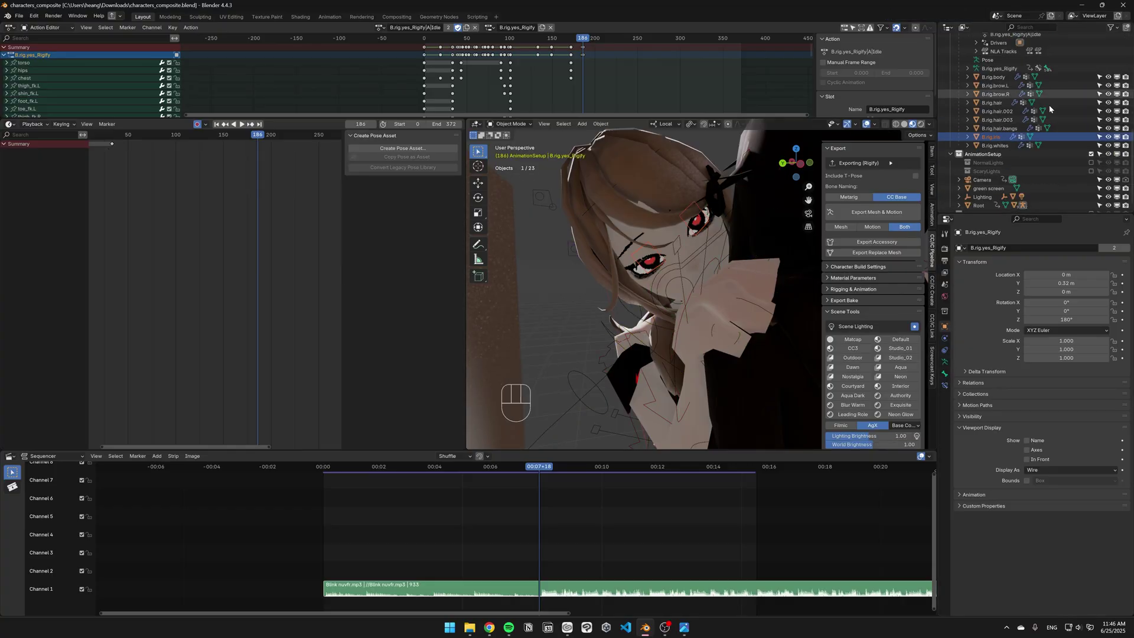
pyautogui.press('space')
pyautogui.press('space')
pyautogui.press('space')
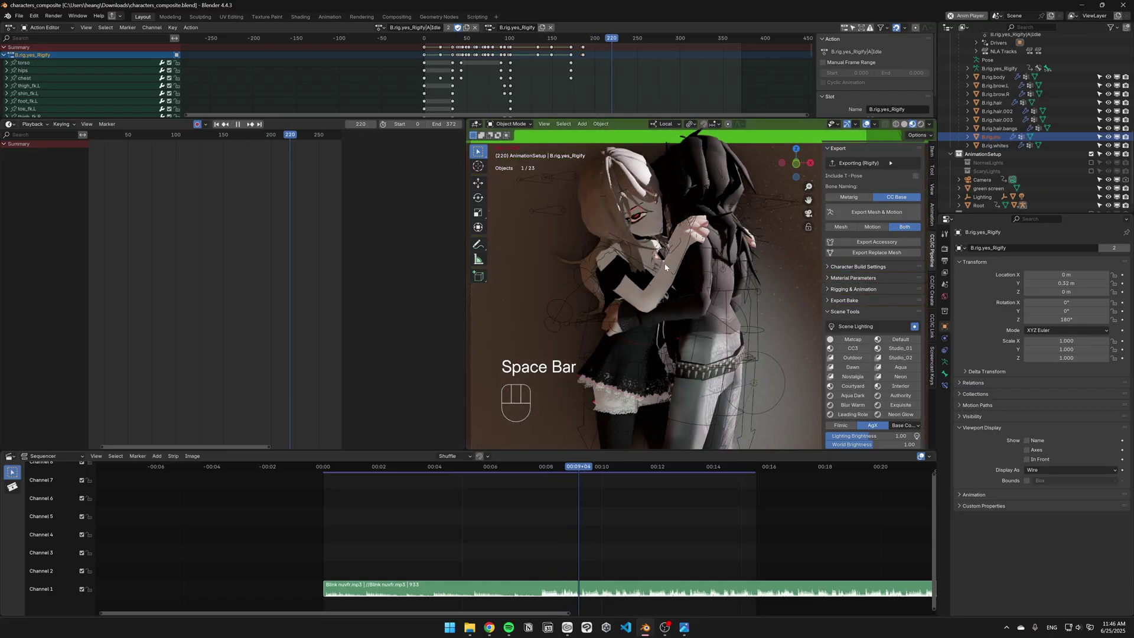
pyautogui.press('space')
pyautogui.press('Left')
# Step: Shift the ARigged3_Rigify EyeControl bone along Z in Pose Mode and save
pyautogui.scroll(5, 1004, 119)
pyautogui.click(992, 119)
pyautogui.hotkey('ctrl', 'Tab')
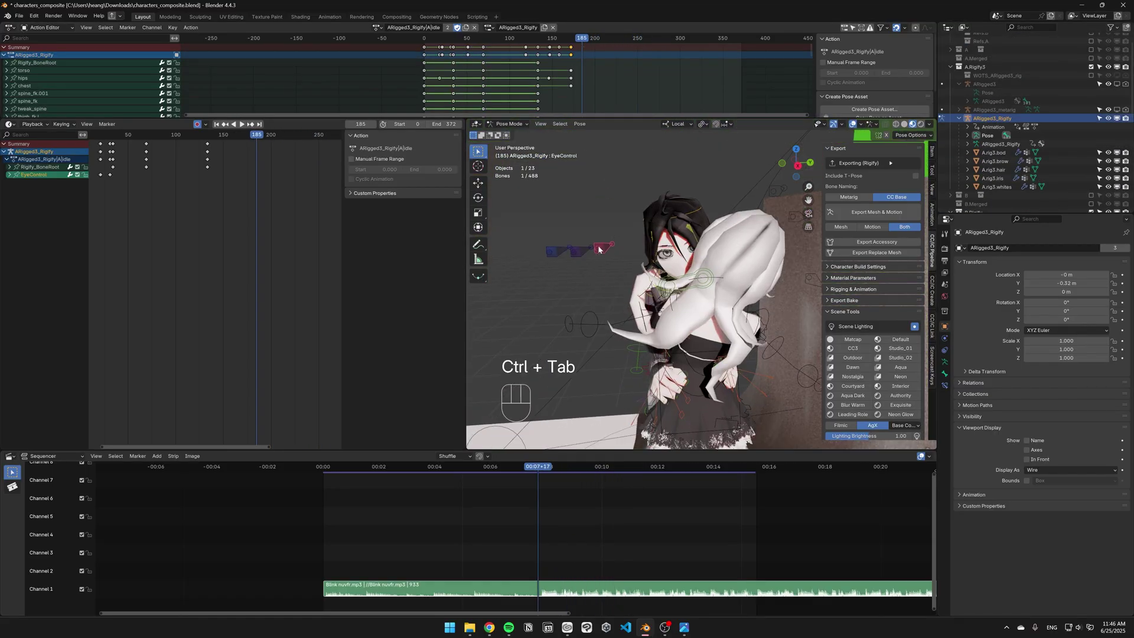
pyautogui.click(596, 203)
pyautogui.press('g')
pyautogui.press('z')
pyautogui.click(617, 193)
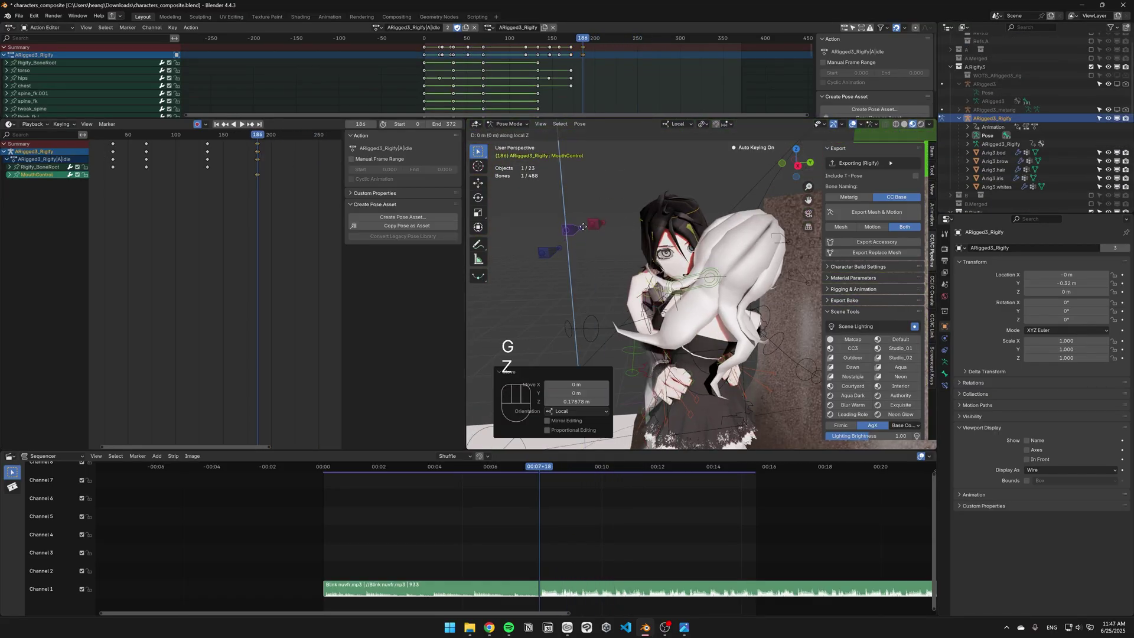
pyautogui.hotkey('ctrl', 's')
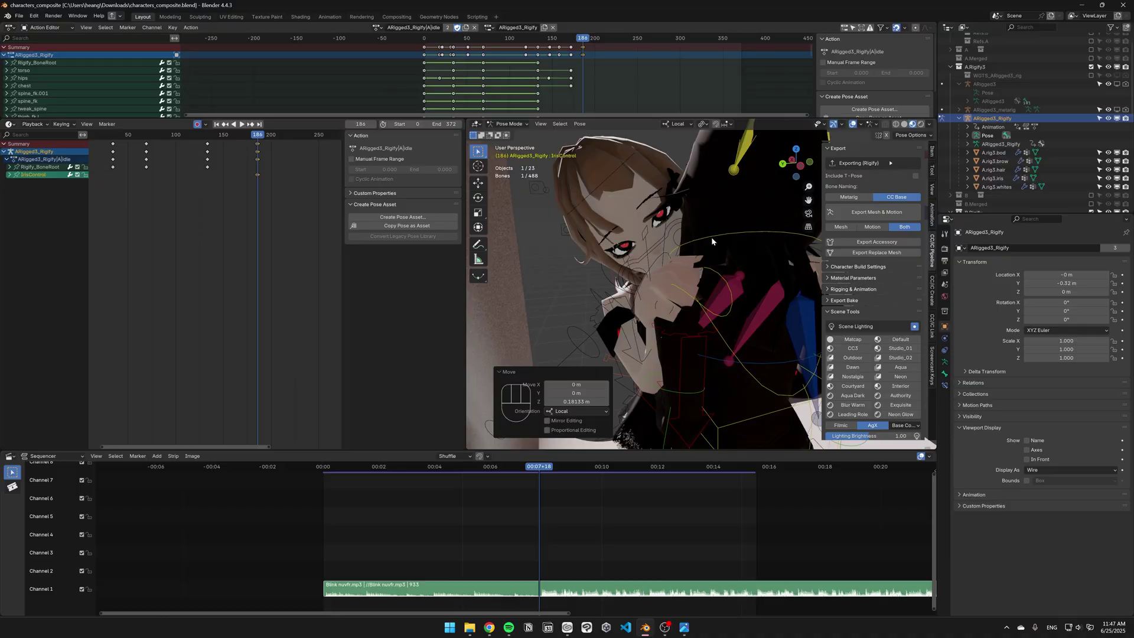
# Step: Review playback, then move the root bone along Z and save
pyautogui.hotkey('shift', 'ctrl', 'space')
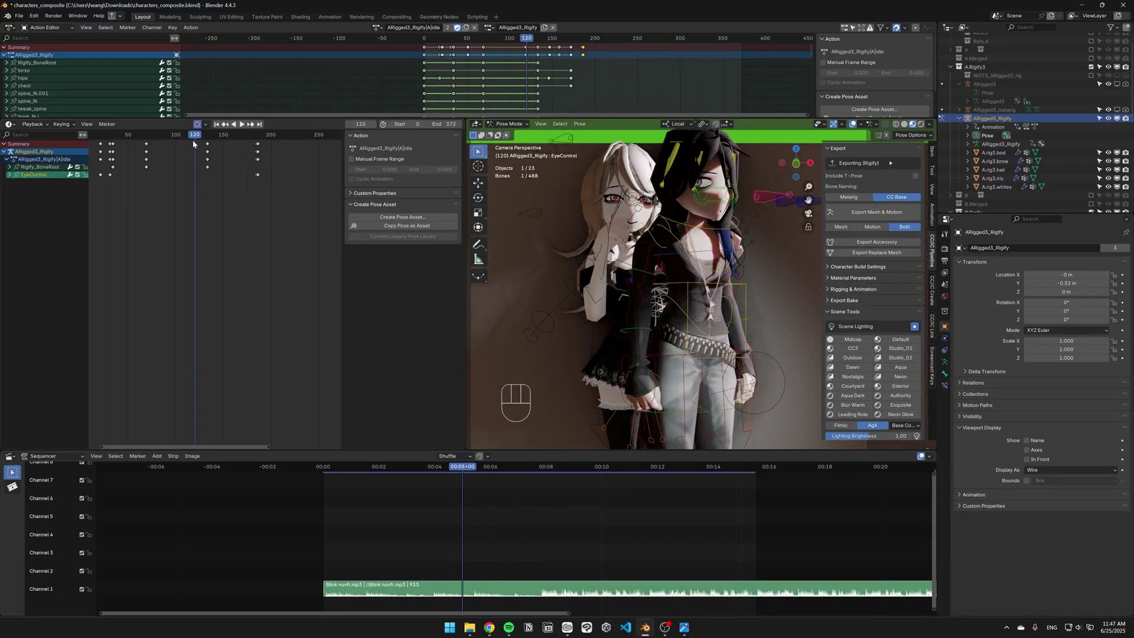
pyautogui.press('space')
pyautogui.keyDown('shift'); pyautogui.click(719, 179); pyautogui.keyUp('shift')
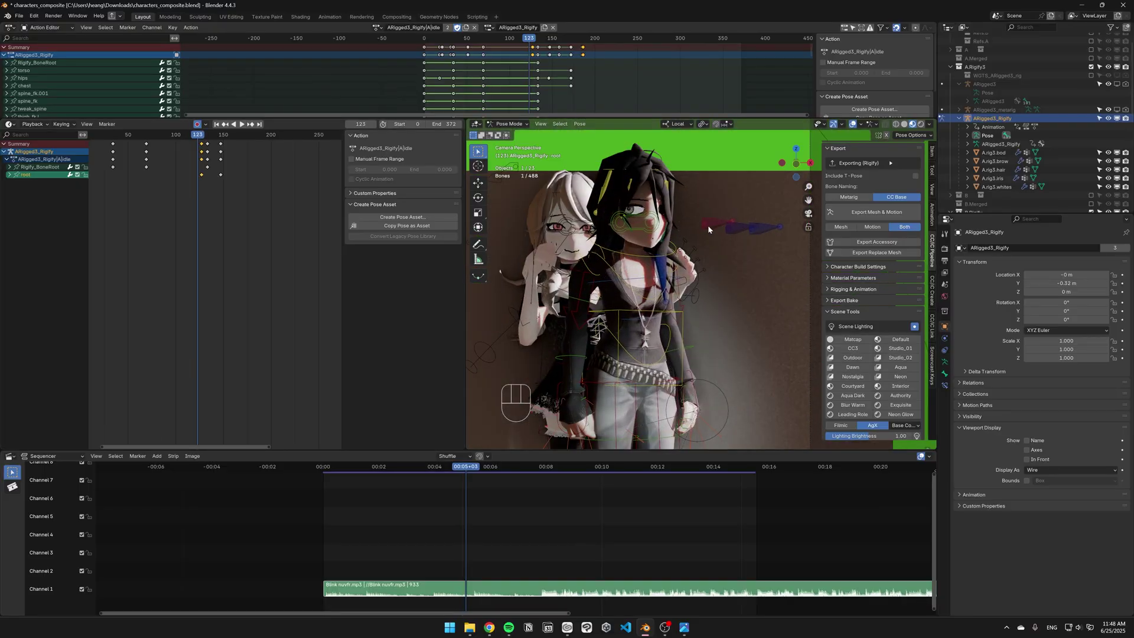
pyautogui.press('space')
pyautogui.press('space')
pyautogui.press('space')
pyautogui.press('space')
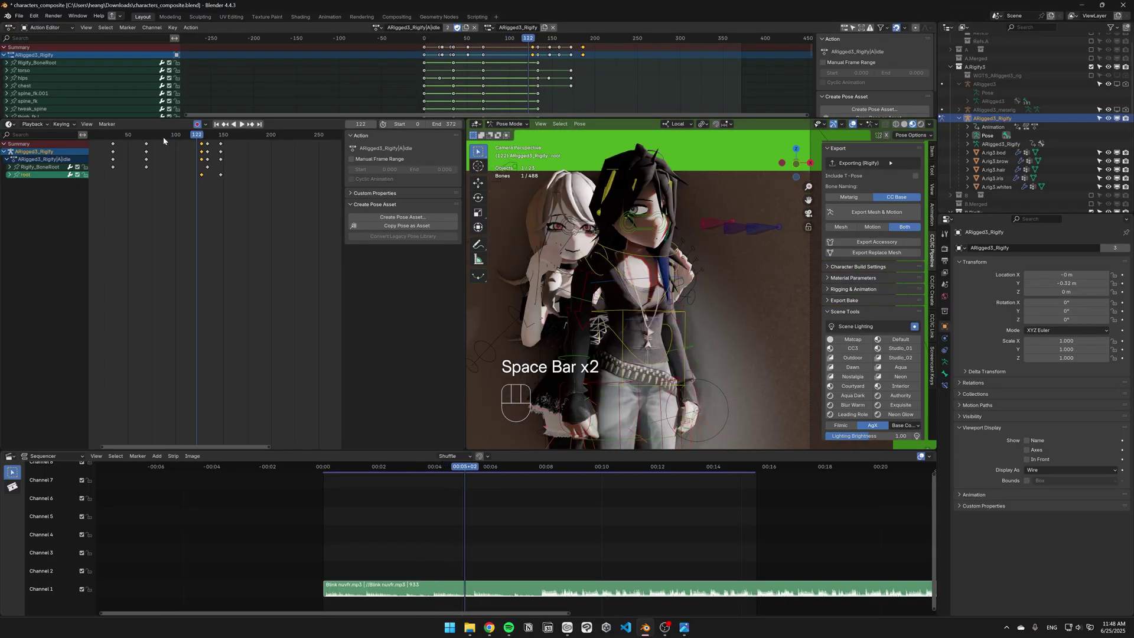
pyautogui.press('g')
pyautogui.press('z')
pyautogui.press('Right')
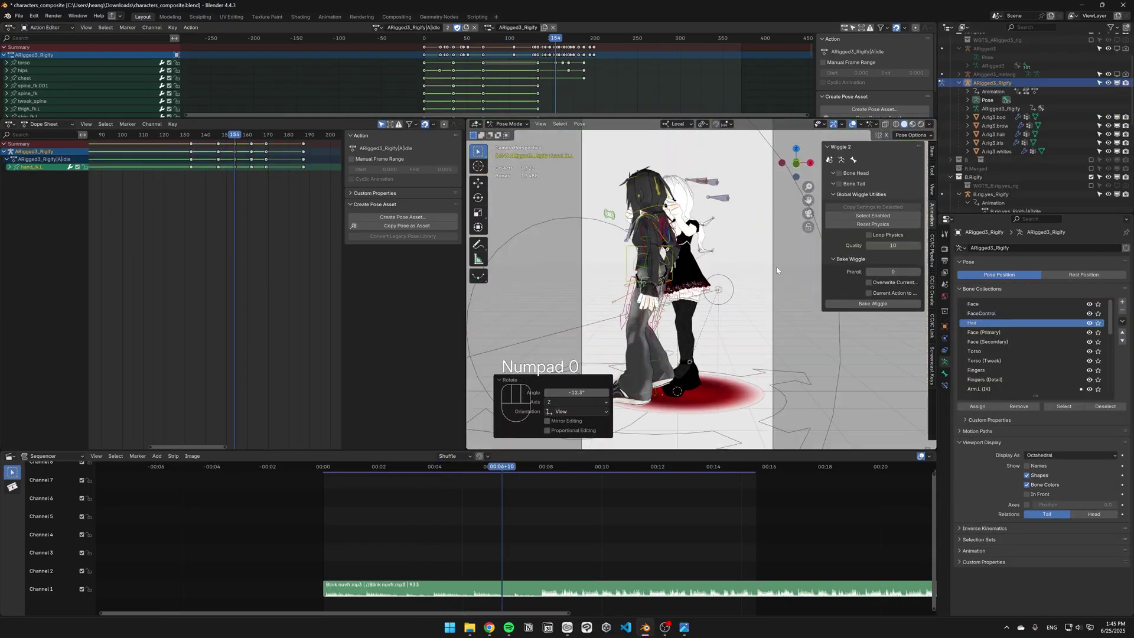
pyautogui.hotkey('ctrl', 's')
# Step: Offset the root bone along X and key it at frame 164
pyautogui.press('Right')
pyautogui.press('Right')
pyautogui.press('Right')
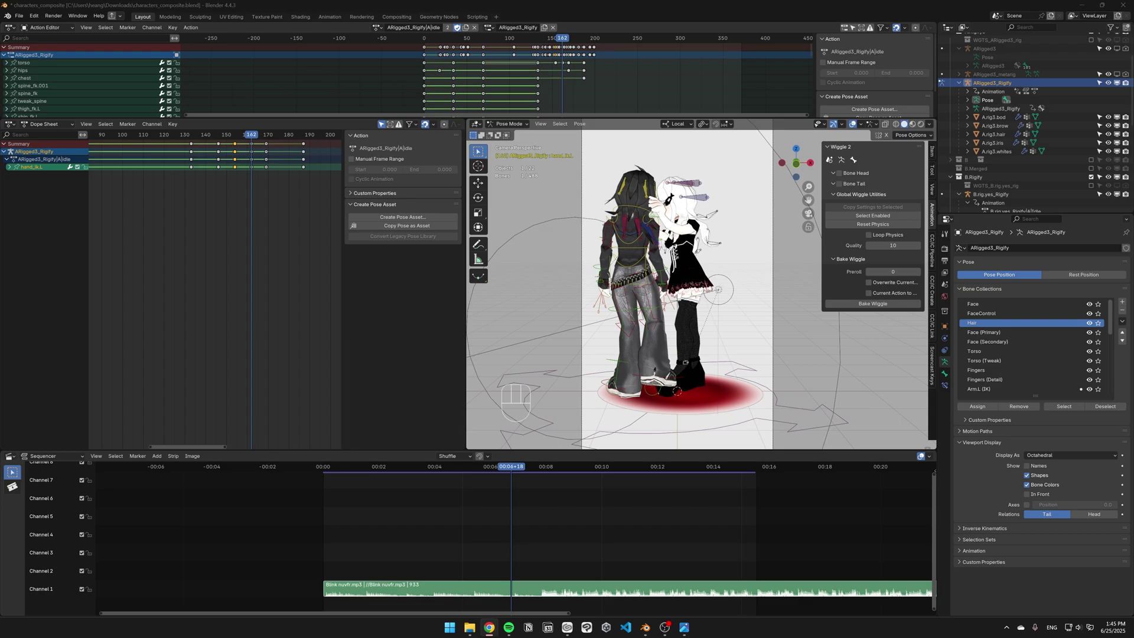
pyautogui.press('Left')
pyautogui.press('Right')
pyautogui.press('Left')
pyautogui.press('Right')
pyautogui.press('Left')
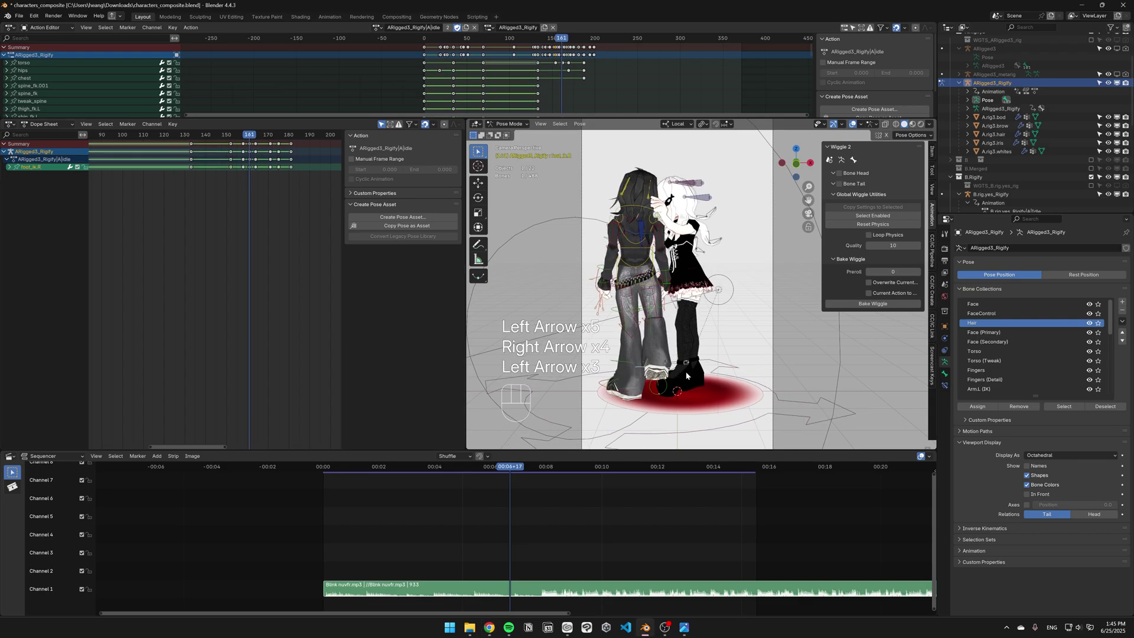
pyautogui.press('Right')
pyautogui.press('Right')
pyautogui.press('Right')
pyautogui.click(689, 308)
pyautogui.press('g')
pyautogui.press('x')
pyautogui.click(691, 308)
# Step: Step back through the frames toward 153 to review the root bone motion
pyautogui.press('Left')
pyautogui.press('Right')
pyautogui.press('Right')
pyautogui.press('Left')
pyautogui.press('Right')
pyautogui.press('Left')
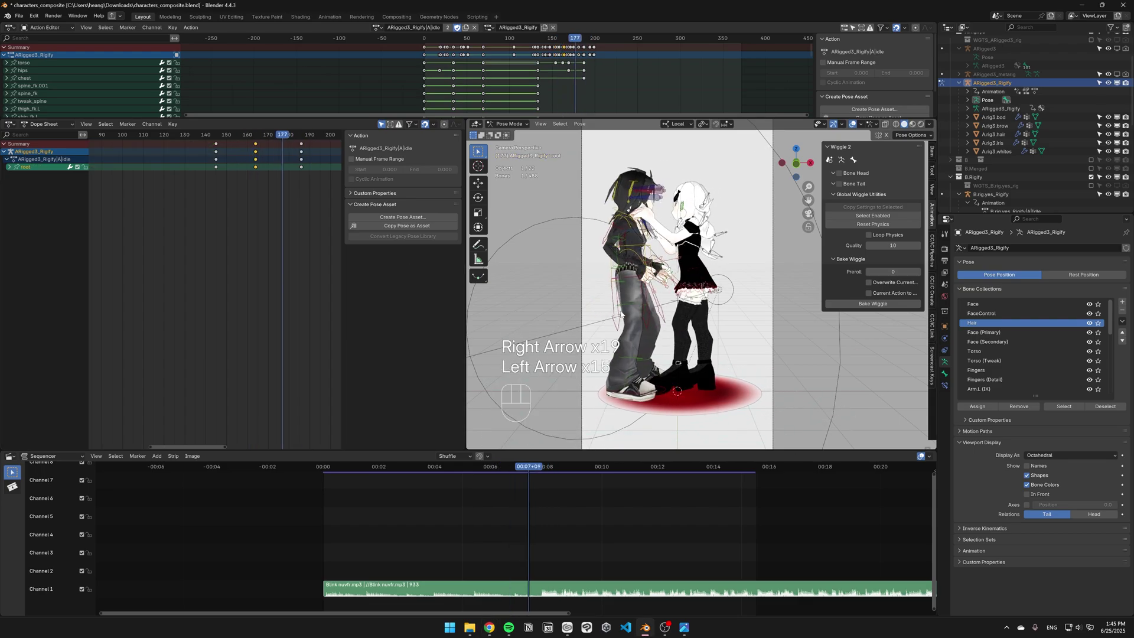
pyautogui.press('Left')
pyautogui.press('Left')
pyautogui.press('Left')
pyautogui.press('Left')
pyautogui.press('Left')
pyautogui.press('Left')
pyautogui.press('Left')
pyautogui.press('Left')
pyautogui.press('Left')
pyautogui.press('Left')
pyautogui.press('Left')
pyautogui.press('Right')
pyautogui.press('Right')
pyautogui.press('Right')
pyautogui.press('Right')
pyautogui.press('Right')
pyautogui.press('Right')
pyautogui.press('Right')
pyautogui.press('Right')
pyautogui.press('Right')
pyautogui.press('Right')
pyautogui.press('Right')
pyautogui.press('Right')
pyautogui.press('Left')
pyautogui.press('Left')
pyautogui.press('Left')
pyautogui.press('Left')
pyautogui.press('Left')
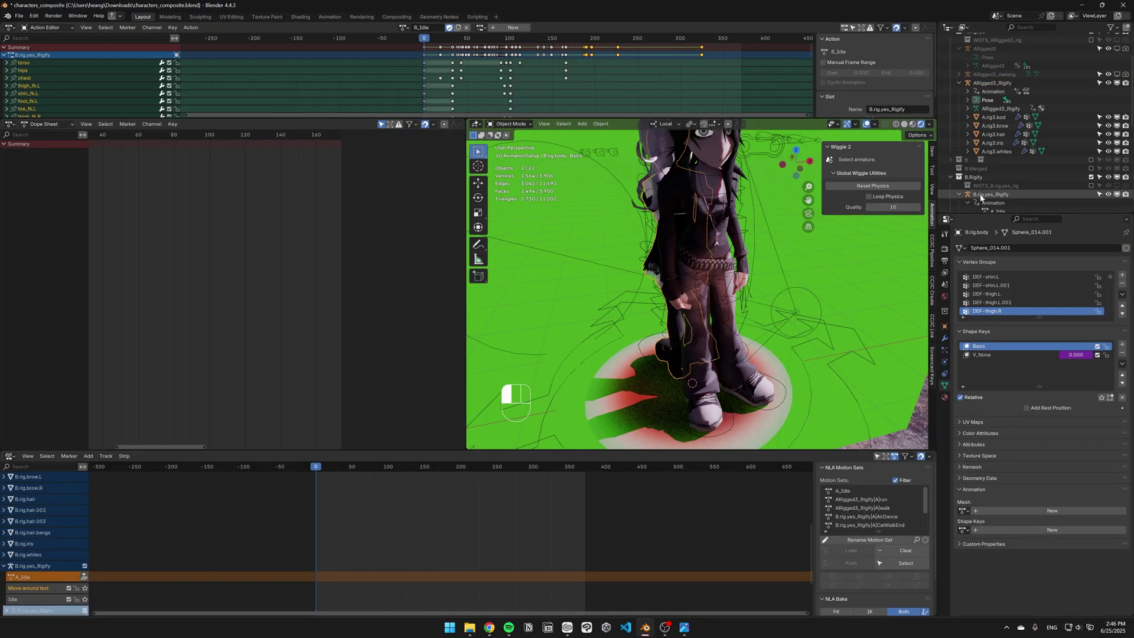
# Step: Assign B.rig.yes_Rigify's action slot and push B_Idle down into an NLA strip
pyautogui.click(980, 195)
pyautogui.click(481, 27)
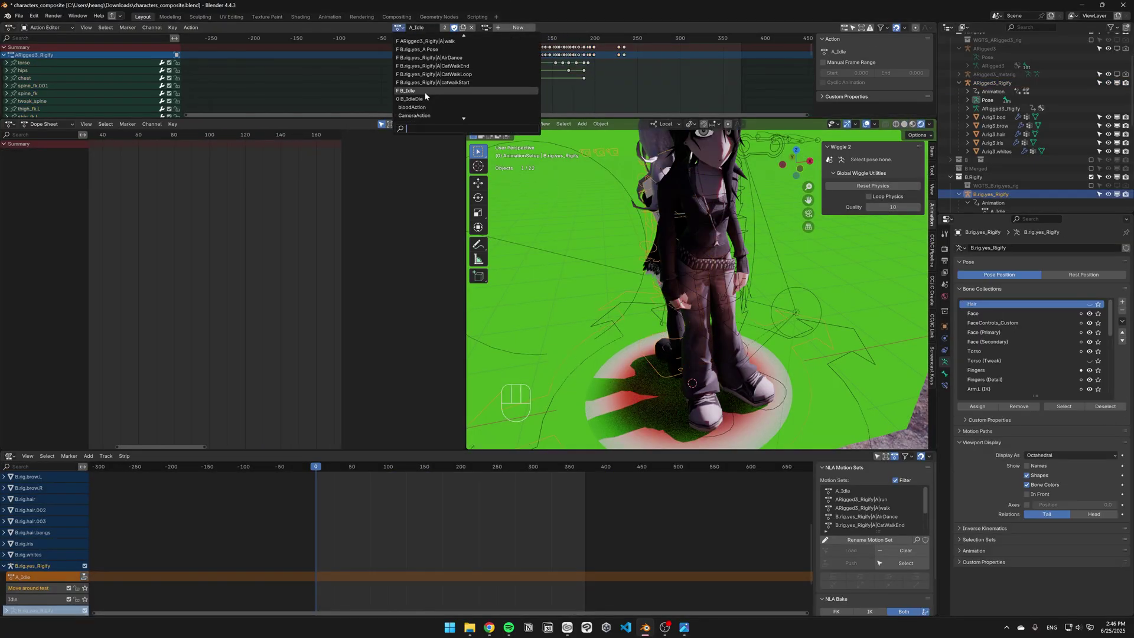
pyautogui.click(449, 96)
pyautogui.click(84, 576)
# Step: Load B_IdleDie, copy keyframes around frame 250 and try pasting them, undoing the paste
pyautogui.click(438, 27)
pyautogui.click(502, 89)
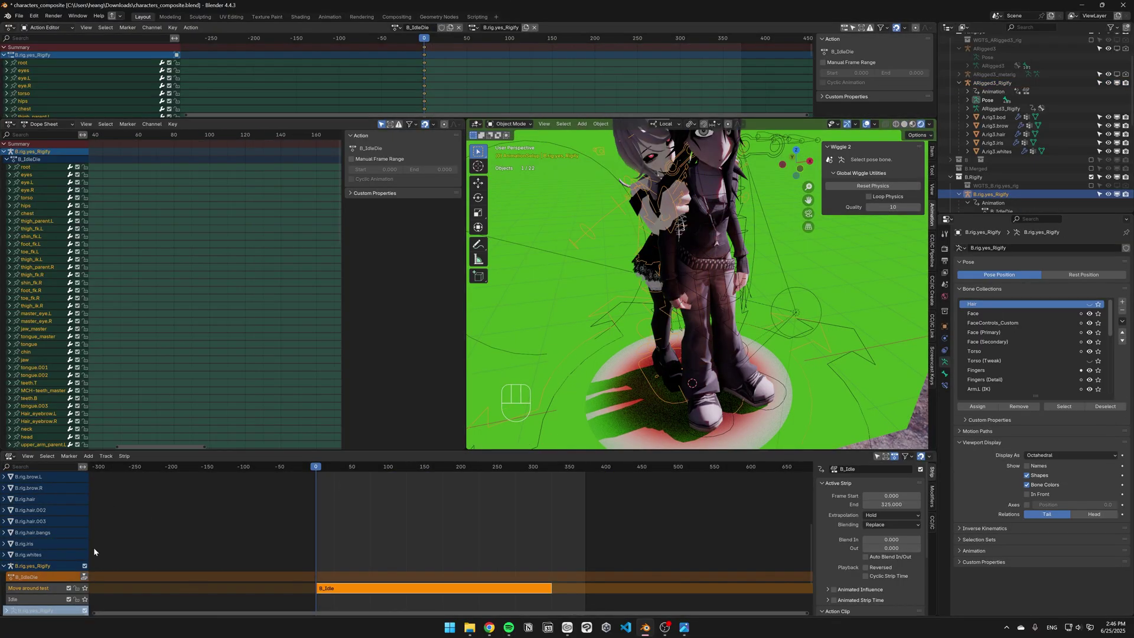
pyautogui.hotkey('ctrl', 'z')
pyautogui.hotkey('ctrl', 'z')
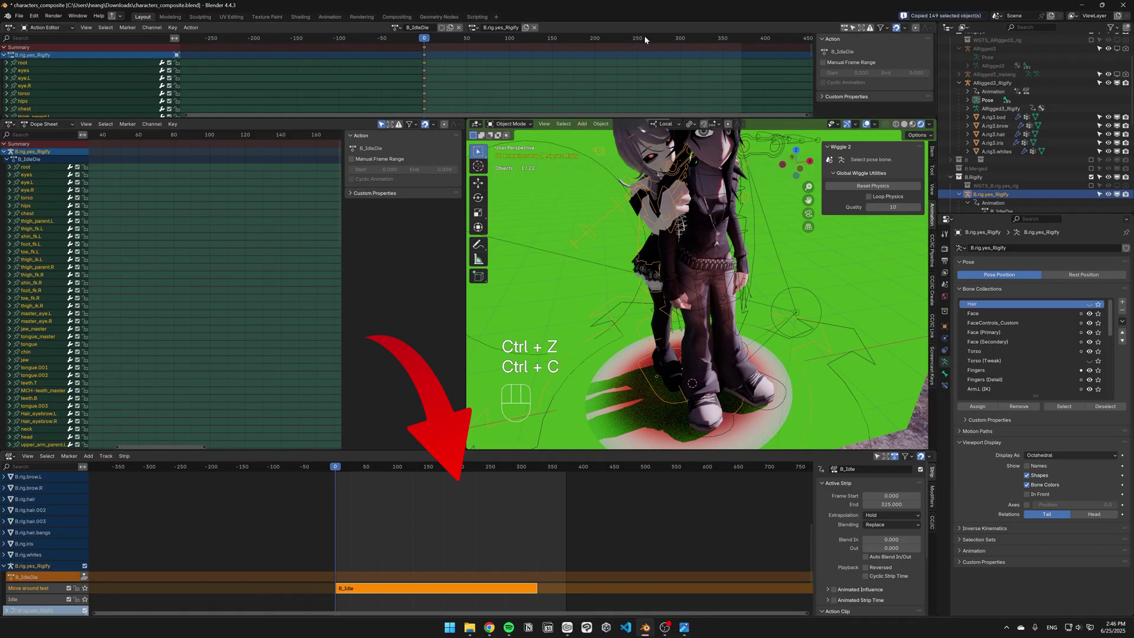
pyautogui.click(638, 39)
pyautogui.click(406, 27)
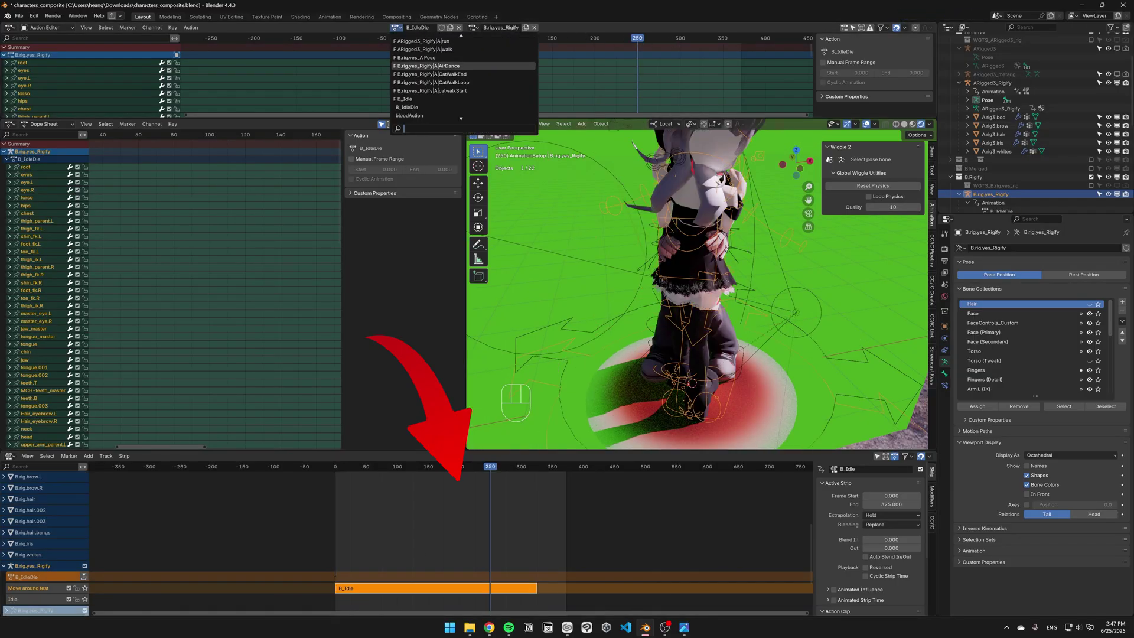
pyautogui.click(416, 38)
pyautogui.press('Right')
pyautogui.press('Left')
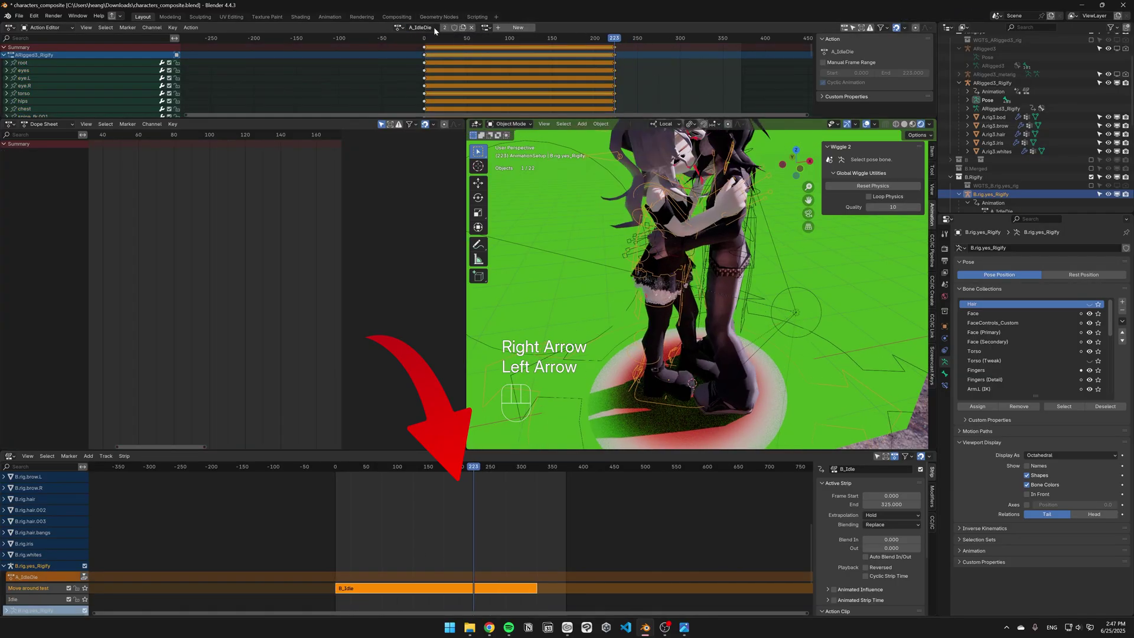
pyautogui.click(399, 27)
pyautogui.click(431, 116)
pyautogui.hotkey('ctrl', 'v')
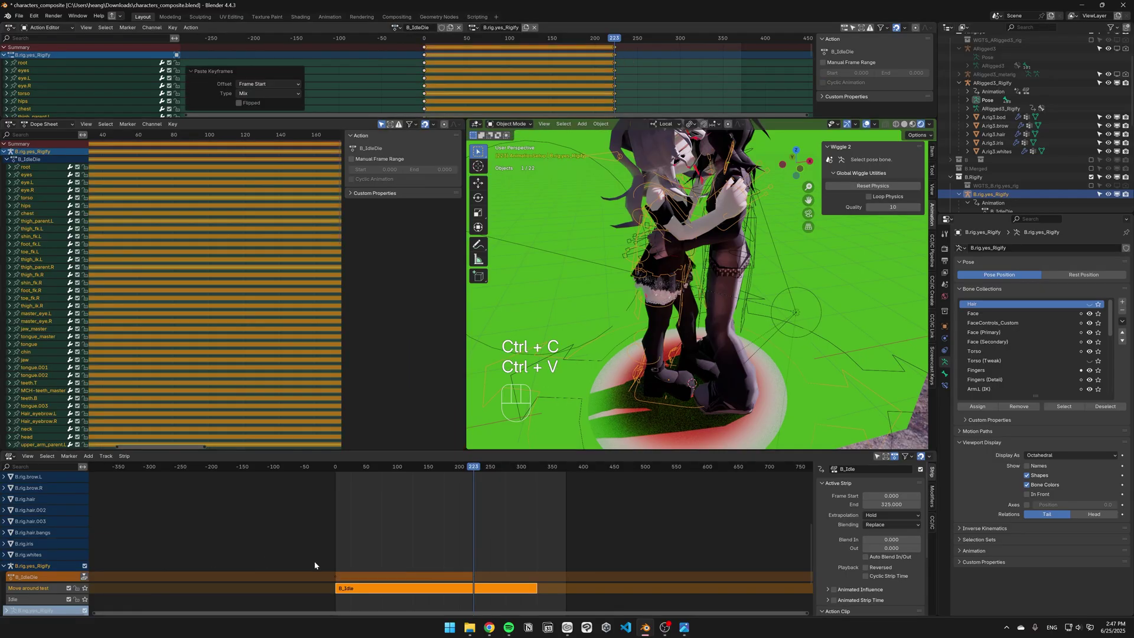
pyautogui.hotkey('ctrl', 'z')
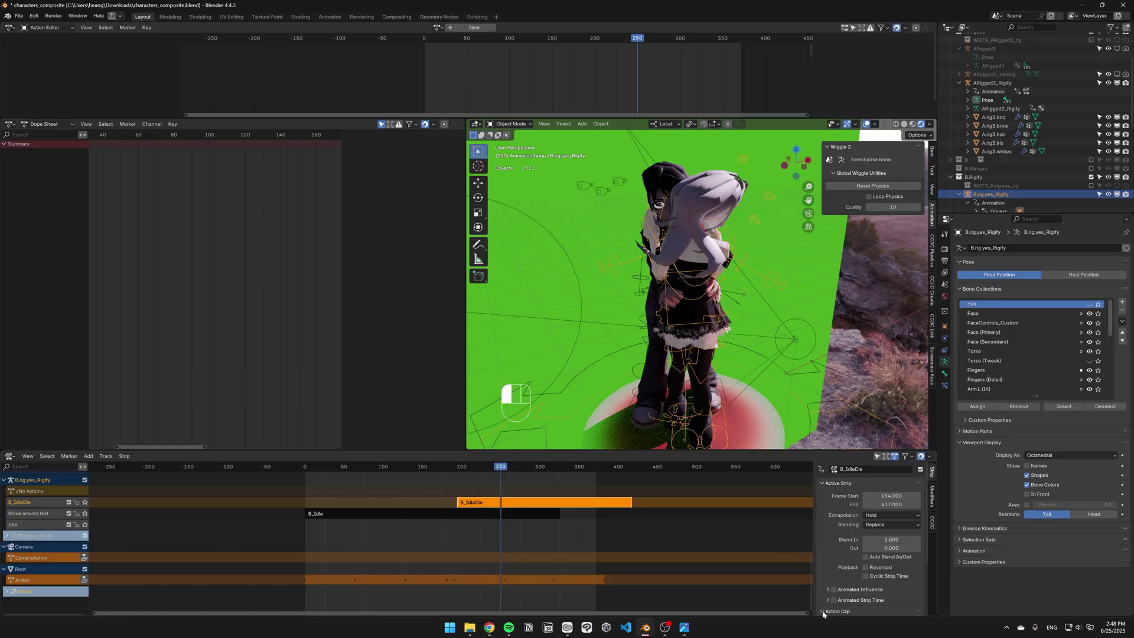
# Step: Start editing the B_IdleDie.001 strip's action and select the forearm_fk.L bone
pyautogui.moveTo(317, 467); pyautogui.dragTo(304, 468)
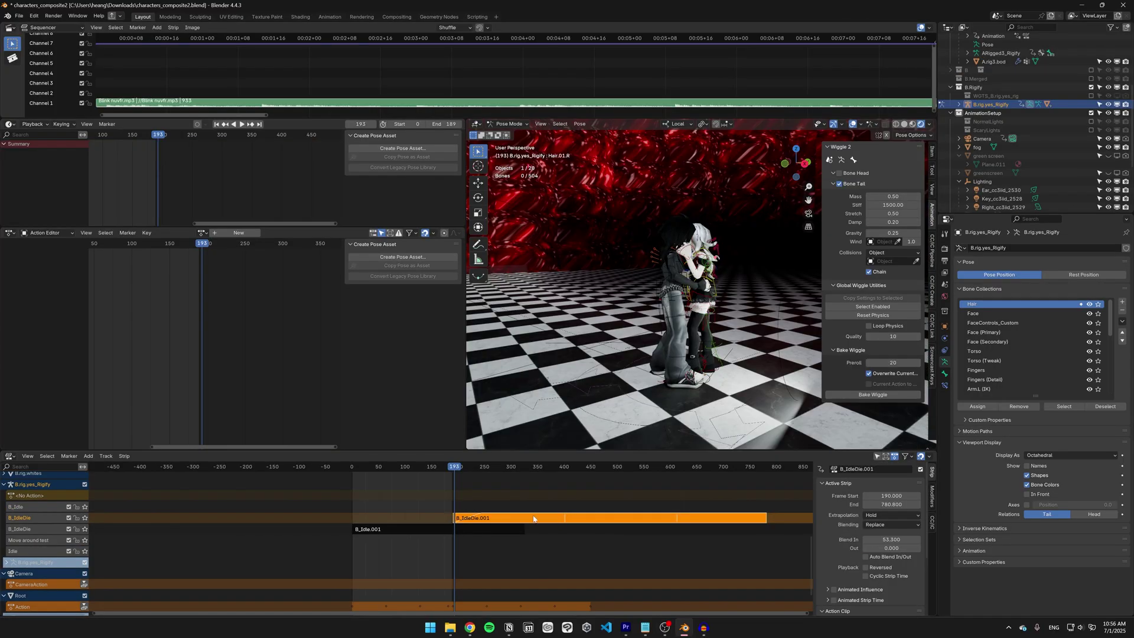
pyautogui.rightClick(533, 518)
pyautogui.click(536, 507)
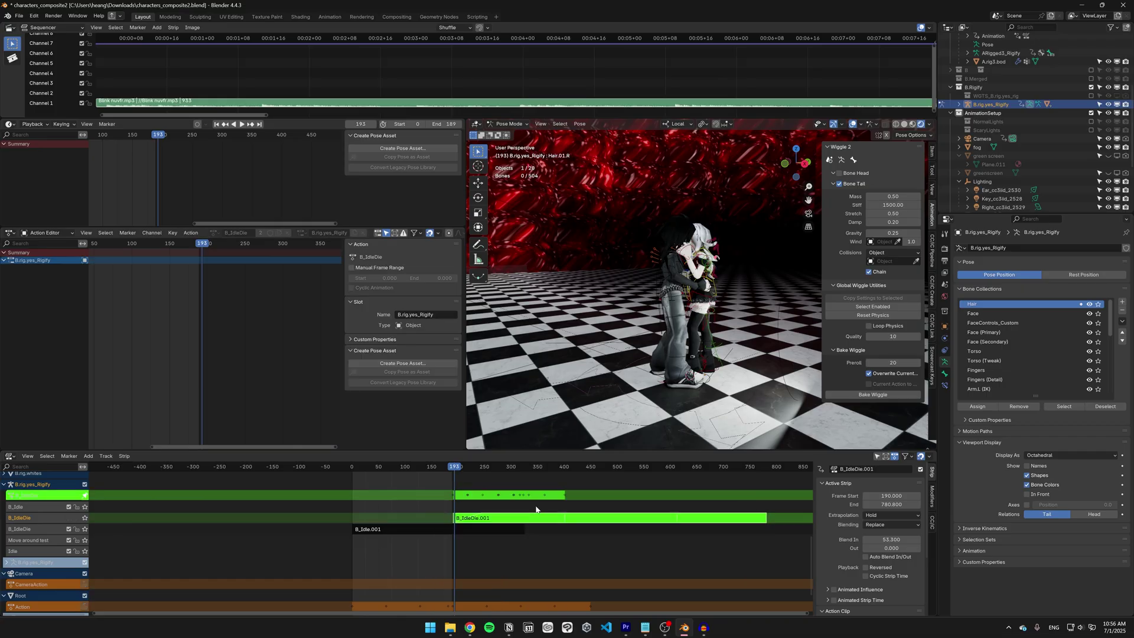
pyautogui.click(706, 268)
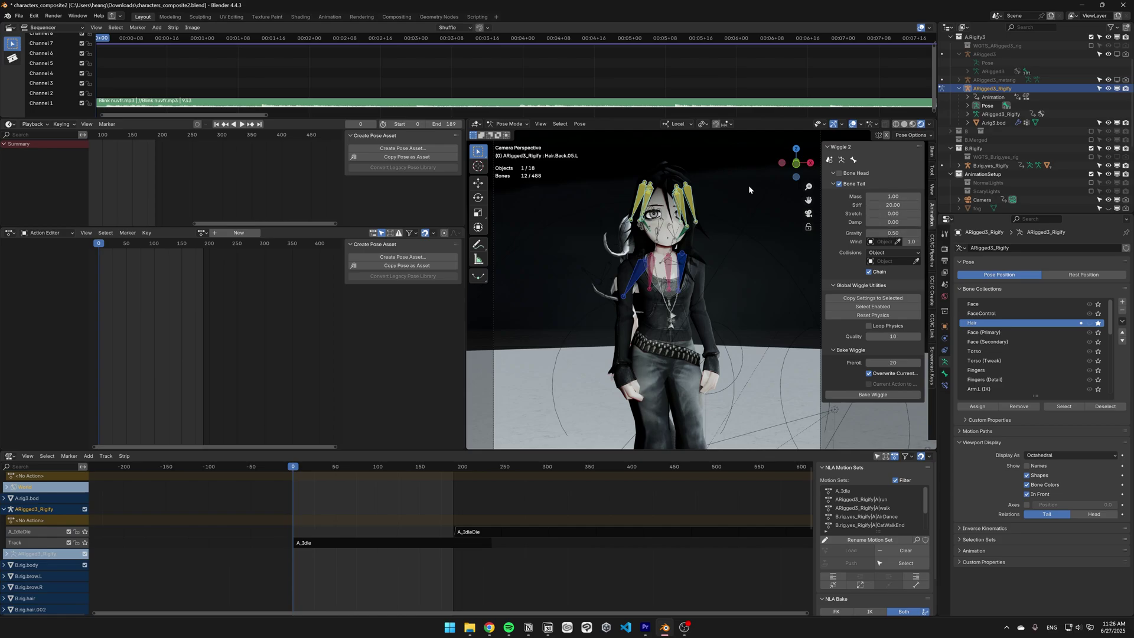
# Step: Create a new action and put the A_HairIdle NLA strip into tweak mode
pyautogui.click(217, 234)
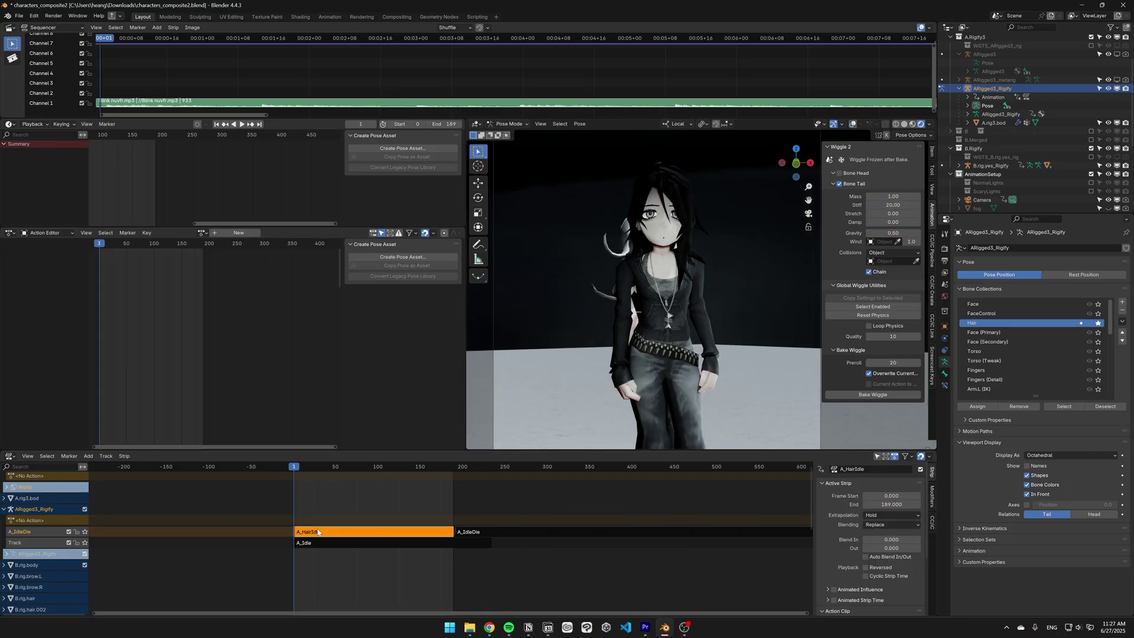
pyautogui.click(319, 524)
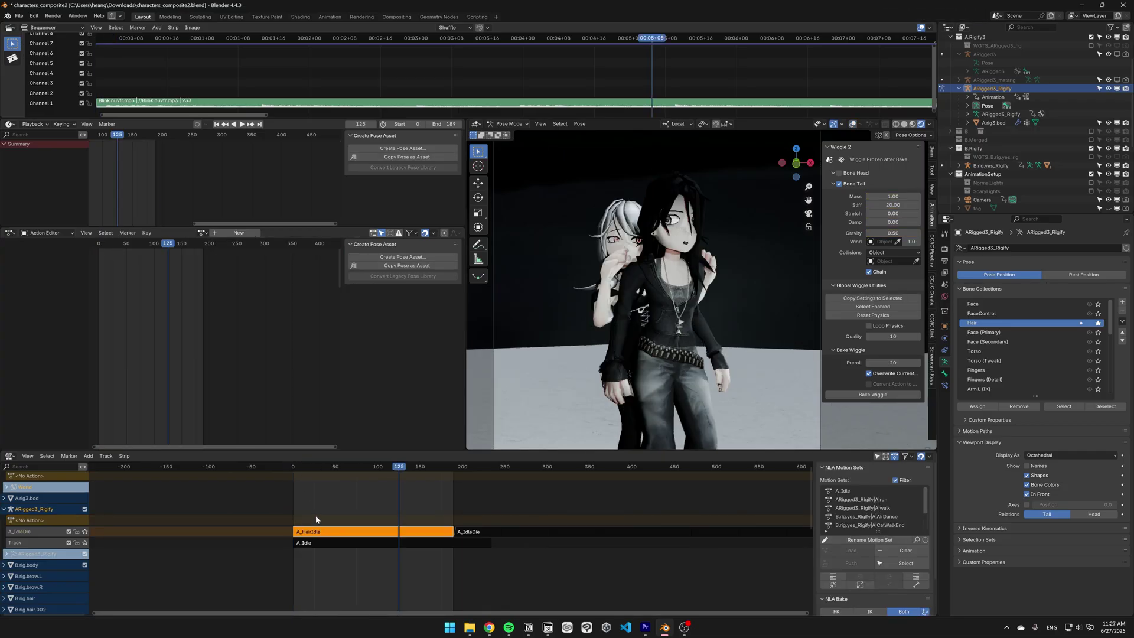
pyautogui.press('Tab')
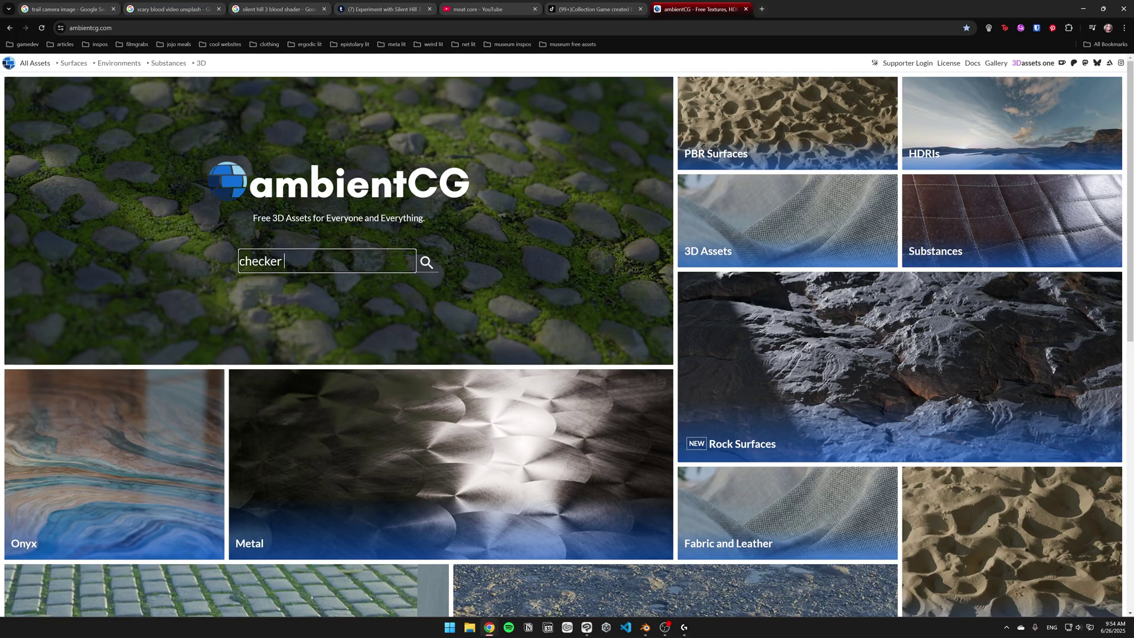
# Step: Search ambientCG for 'checker' and open the Tiles 012 texture page
pyautogui.press('Return')
pyautogui.click(494, 387)
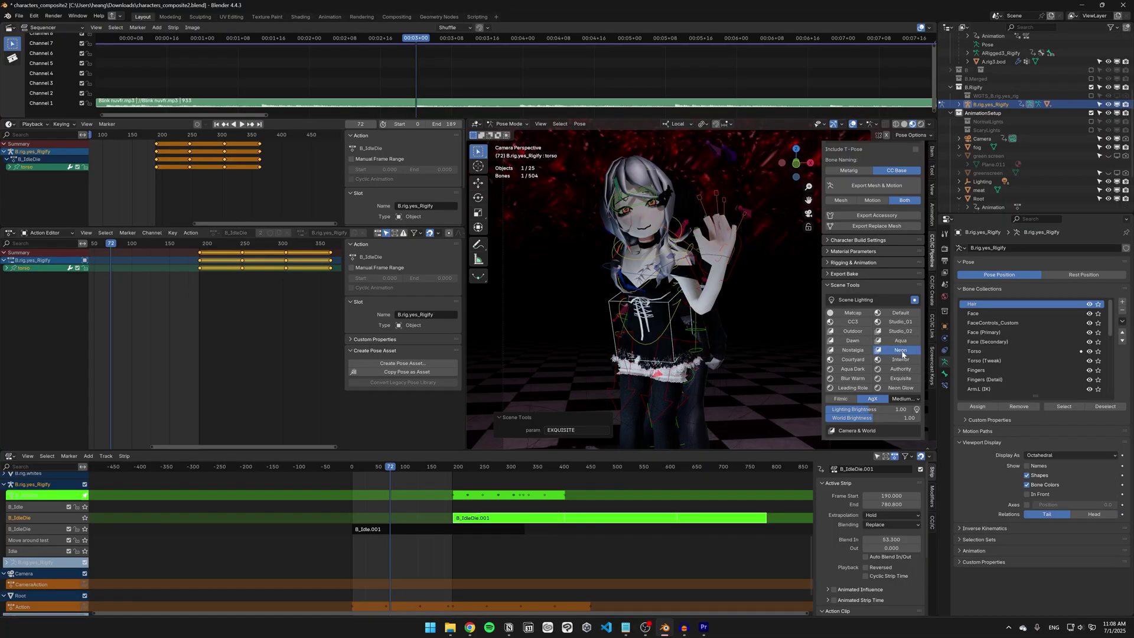
# Step: Try the Studio, Leading Role and Dawn lighting presets, then import the two rendered clips
pyautogui.click(904, 324)
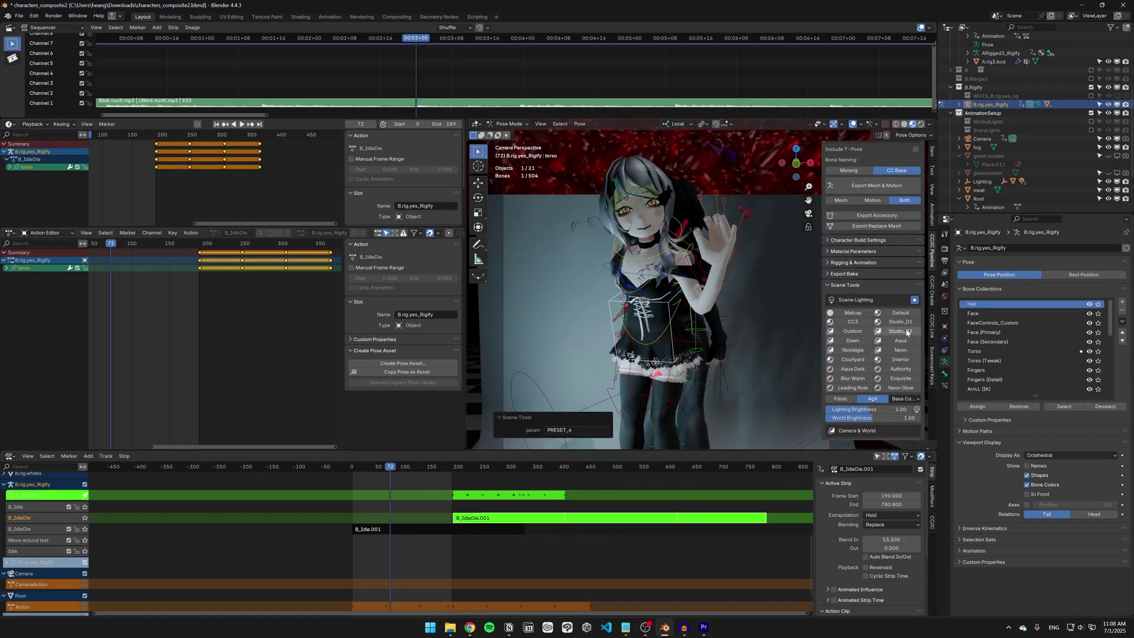
pyautogui.click(904, 324)
pyautogui.click(853, 388)
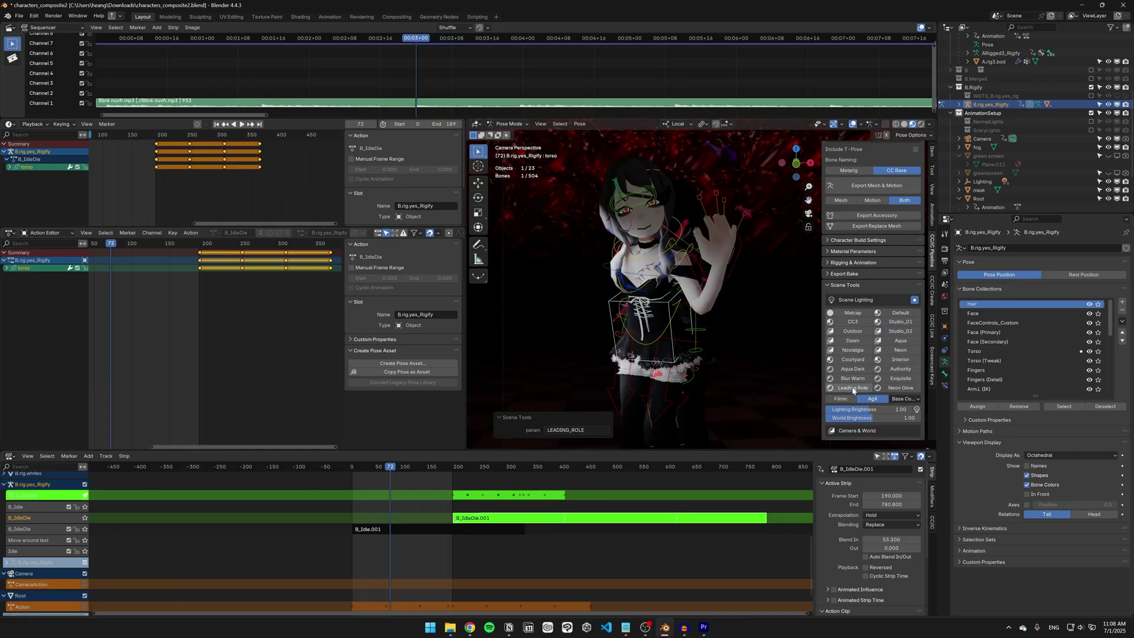
pyautogui.click(859, 341)
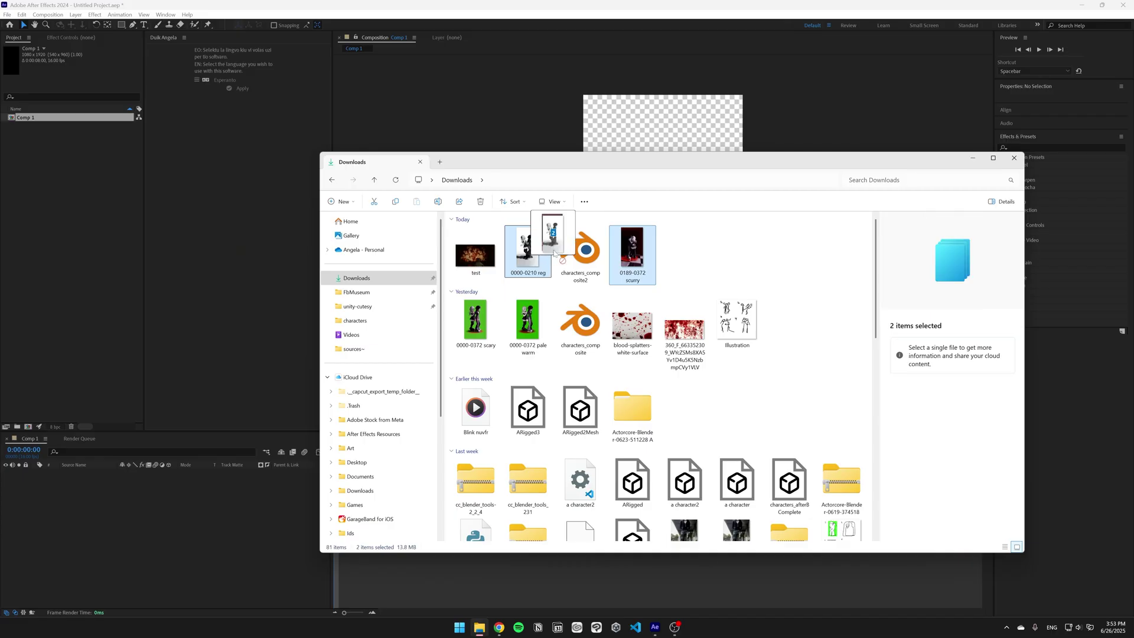
pyautogui.moveTo(553, 236); pyautogui.dragTo(45, 172)
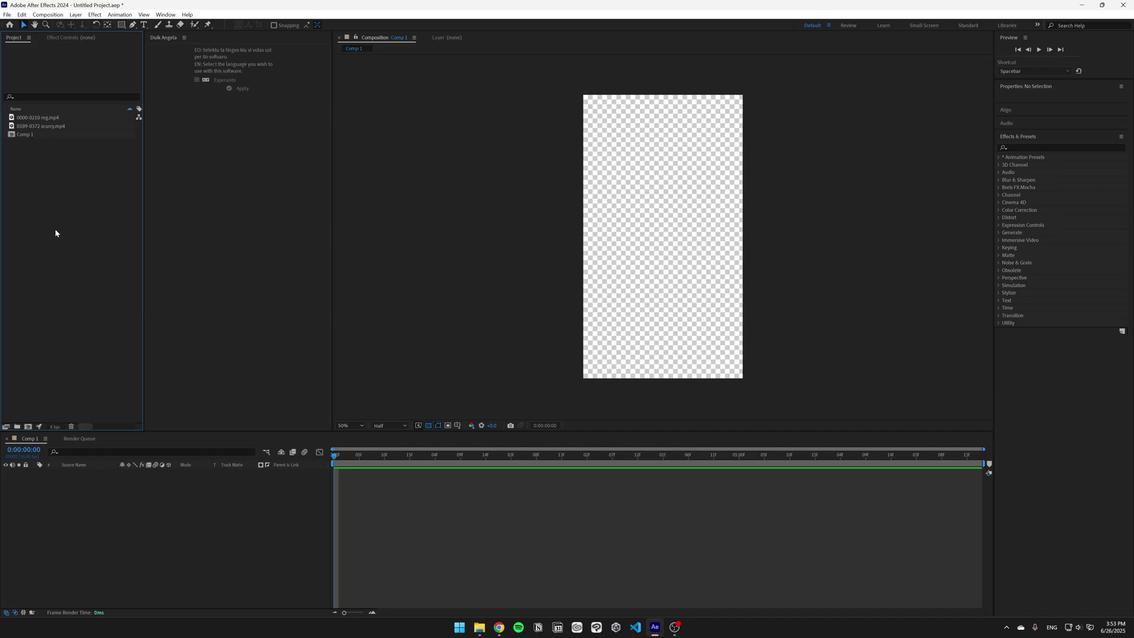
# Step: Place 0000-0210 reg.mp4 and 0189-0372 scurry.mp4 in Comp 1, with scurry on top
pyautogui.click(52, 117)
pyautogui.keyDown('shift'); pyautogui.click(52, 125); pyautogui.keyUp('shift')
pyautogui.moveTo(82, 457); pyautogui.dragTo(86, 495)
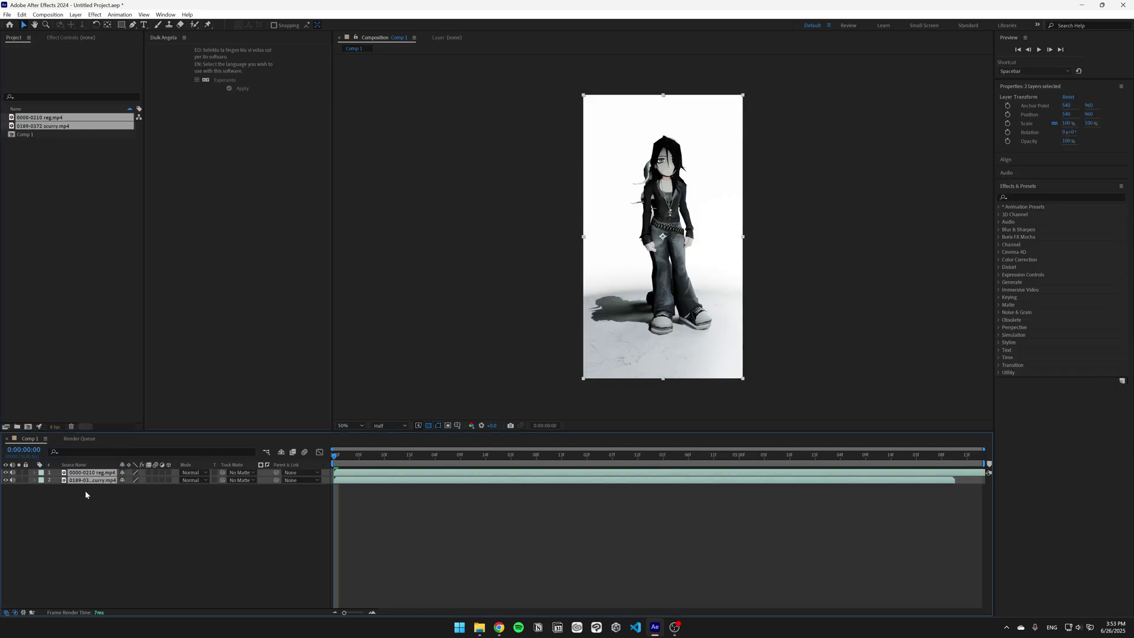
pyautogui.click(510, 532)
pyautogui.moveTo(337, 456); pyautogui.dragTo(745, 460)
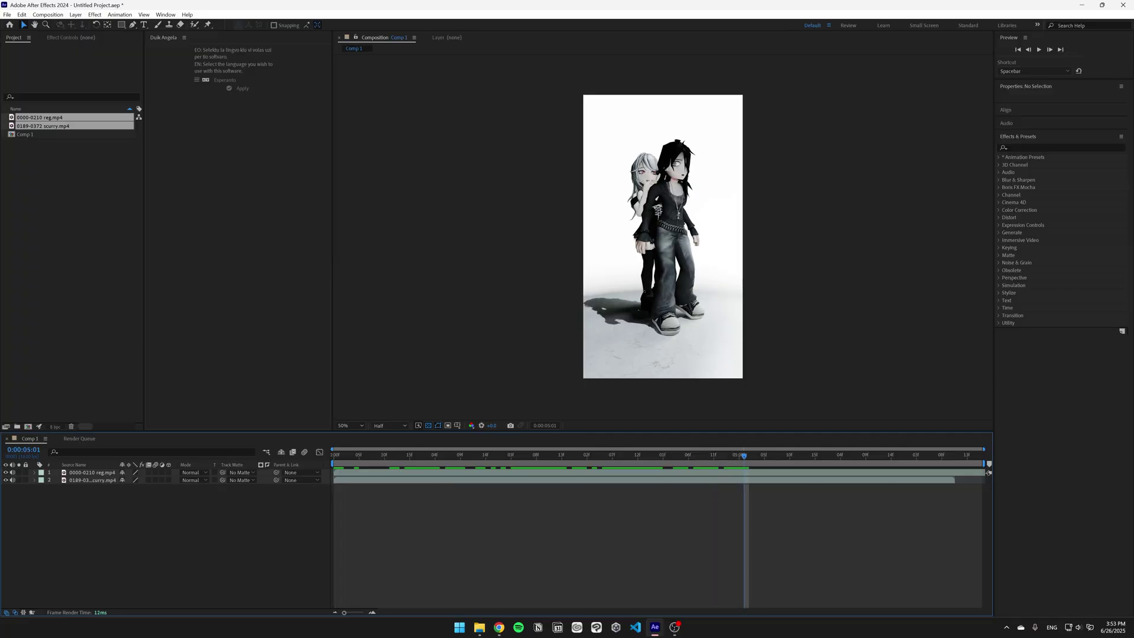
pyautogui.moveTo(107, 482); pyautogui.dragTo(105, 469)
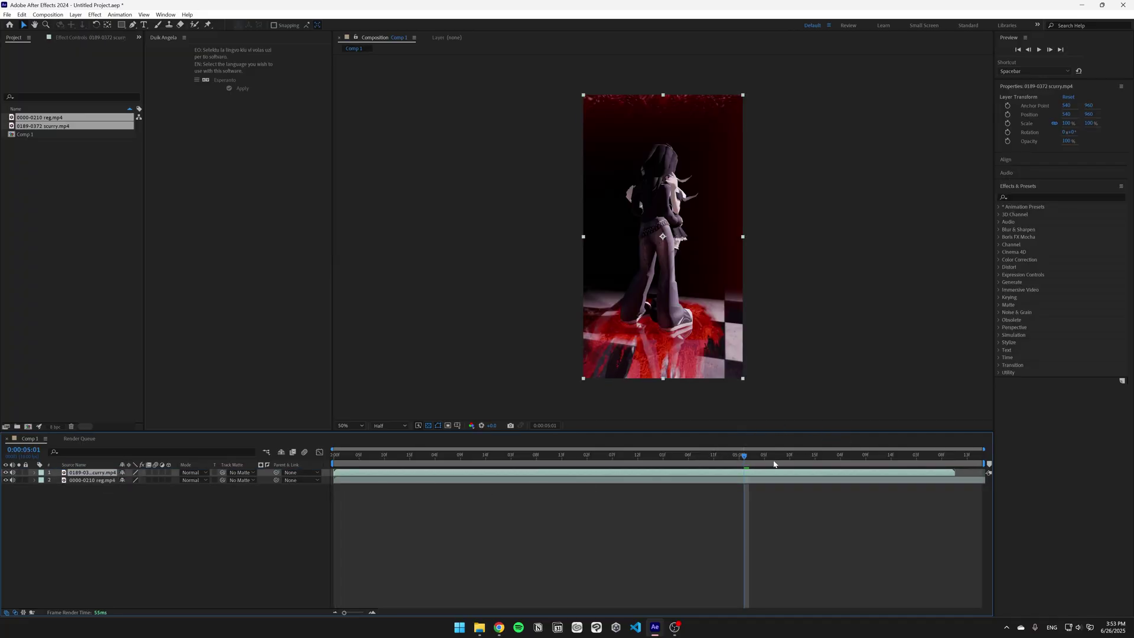
pyautogui.moveTo(744, 456); pyautogui.dragTo(943, 459)
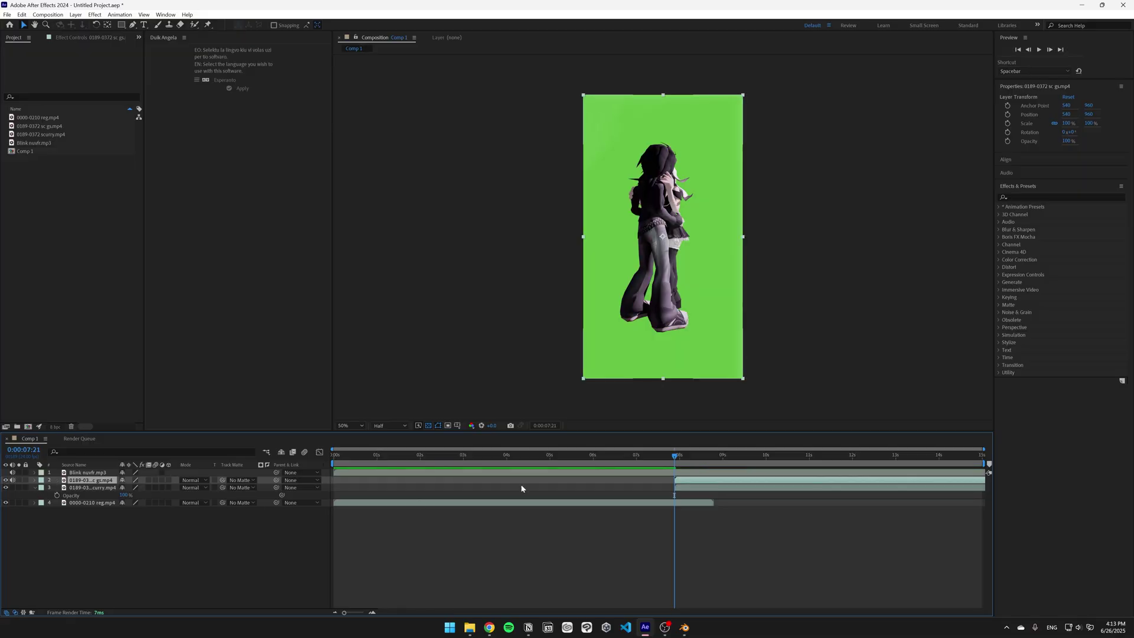
# Step: Apply Keylight to the clip to key out the green background
pyautogui.click(1012, 197)
pyautogui.write('keyli')
pyautogui.doubleClick(1033, 236)
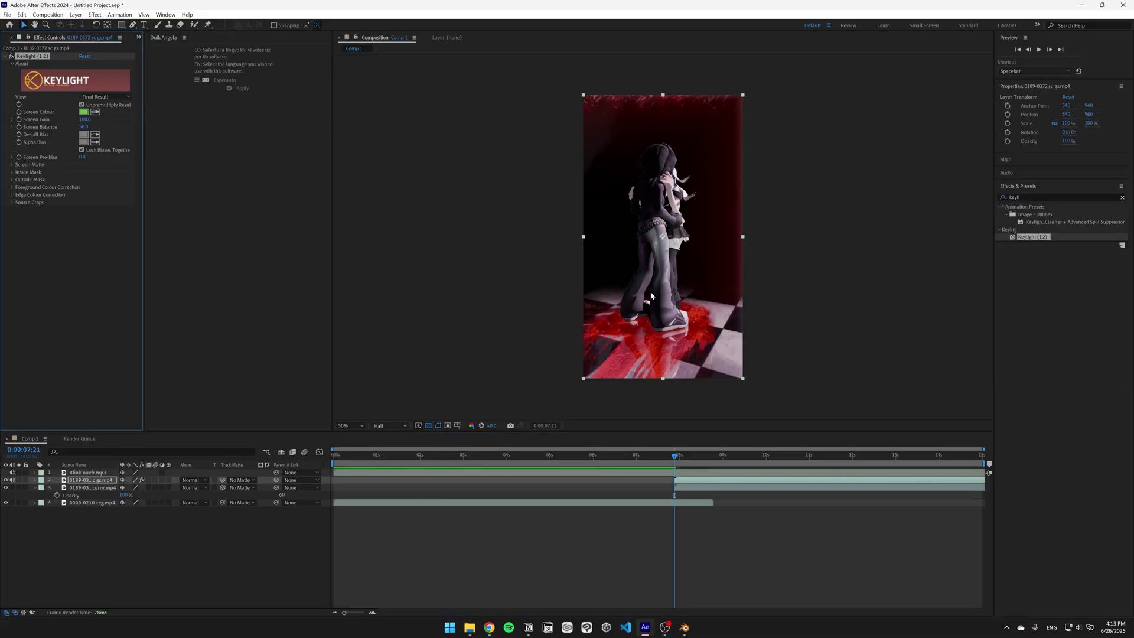
pyautogui.press('.')
pyautogui.press('.')
pyautogui.press('.')
pyautogui.press('.')
pyautogui.press('.')
pyautogui.press('.')
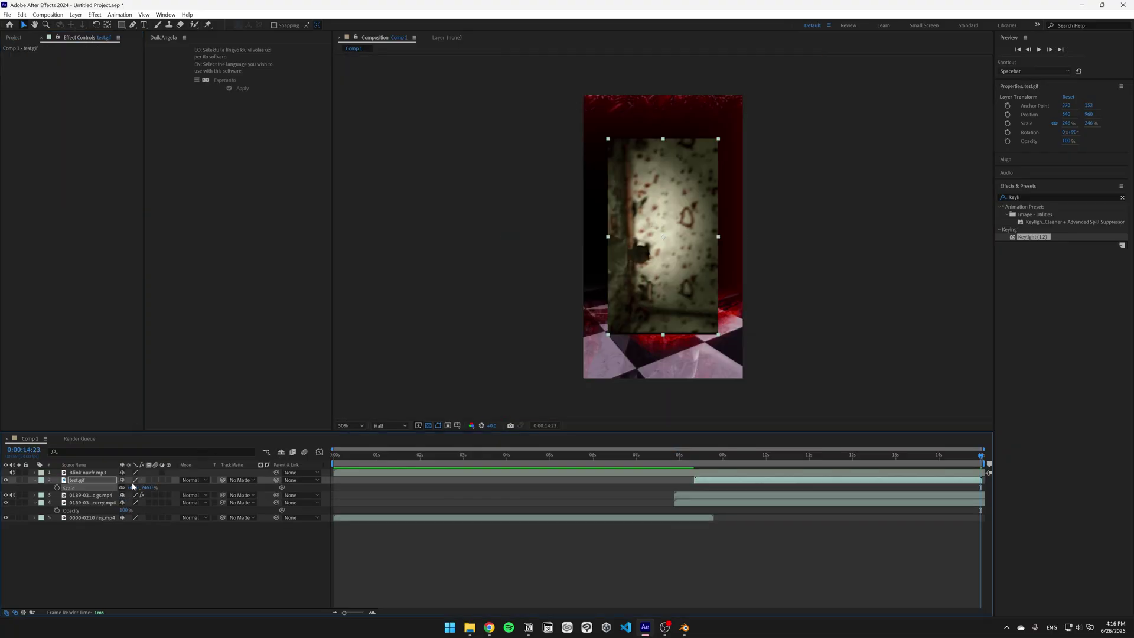
# Step: Set text.gif to Multiply with the 0189-0372 sc gs.mp4 layer as its track matte
pyautogui.click(192, 479)
pyautogui.click(201, 109)
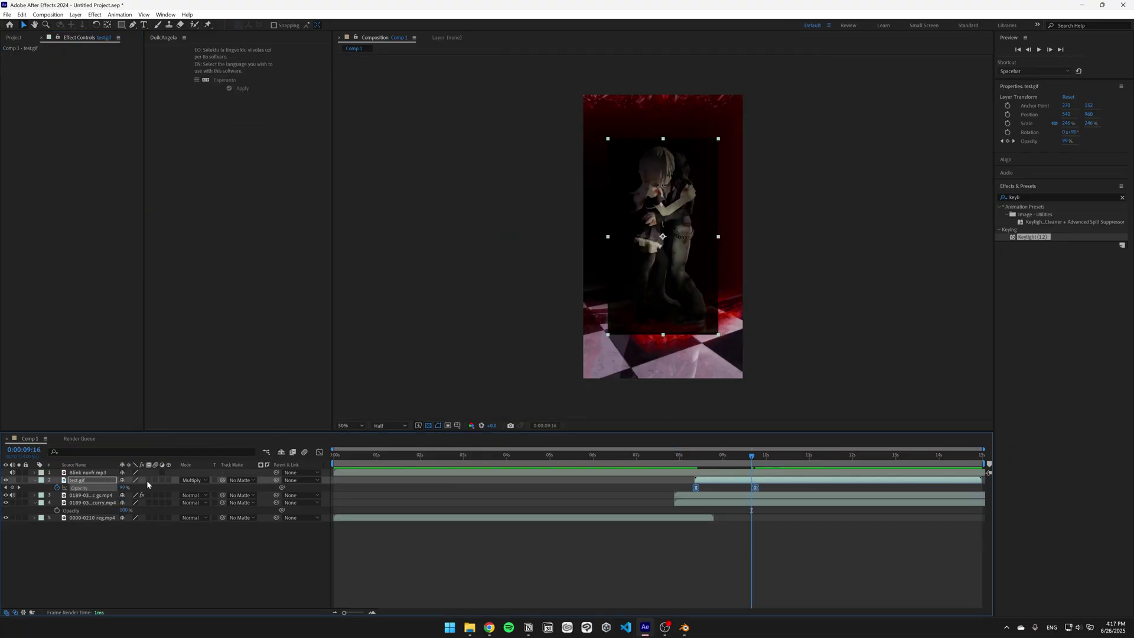
pyautogui.click(247, 481)
pyautogui.click(265, 525)
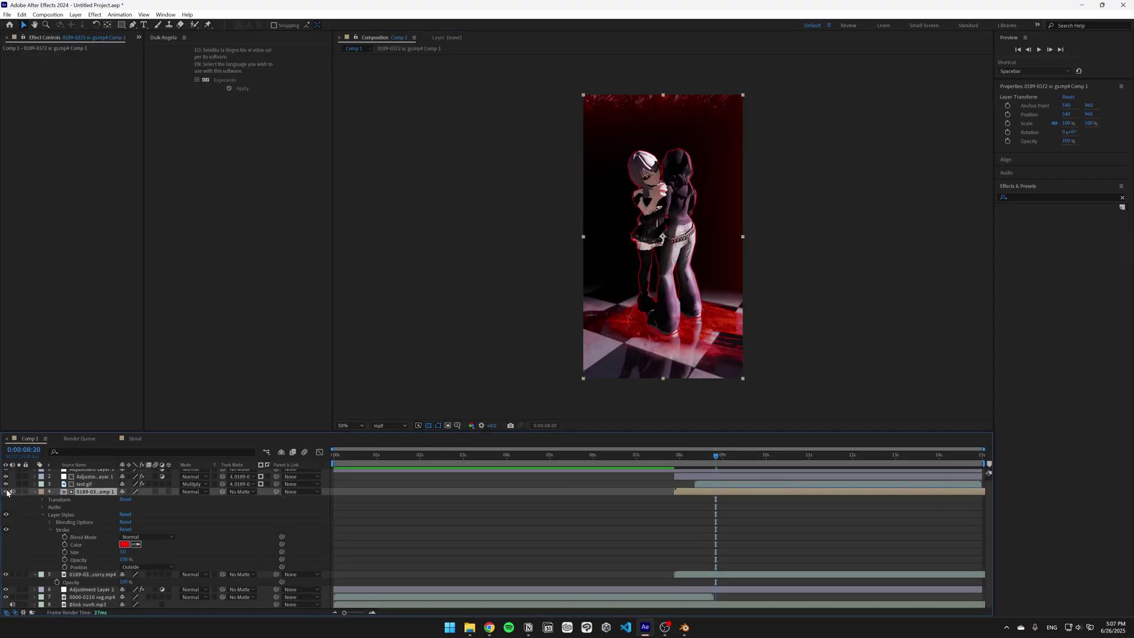
# Step: Adjust the stroke's blend mode and add VR Chromatic Aberrations to the adjustment layer
pyautogui.scroll(1, 93, 548)
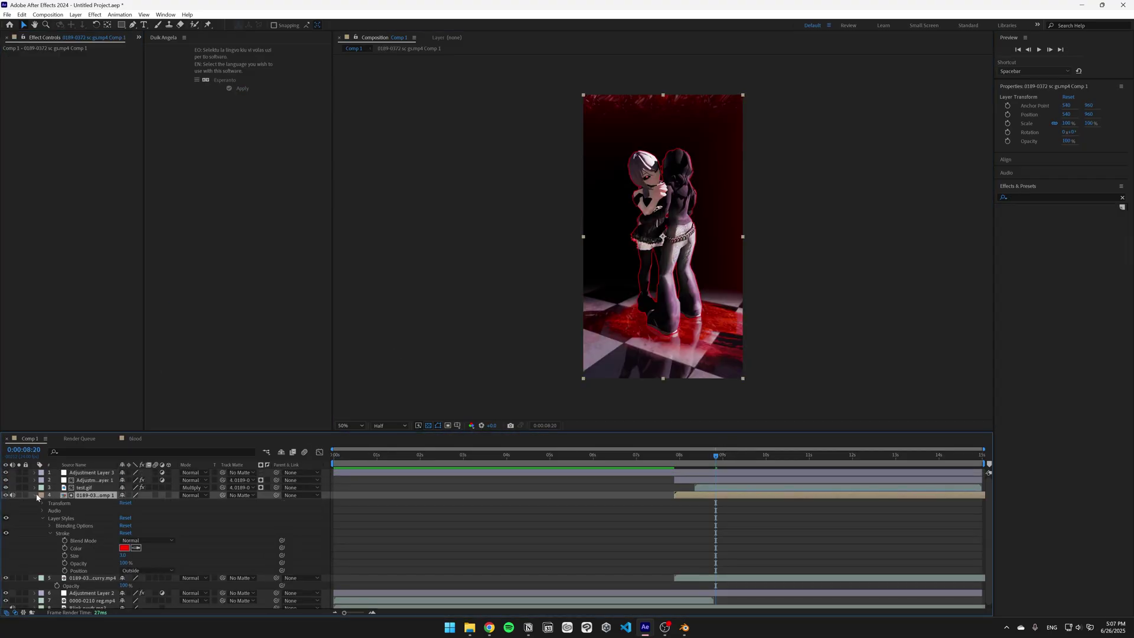
pyautogui.click(126, 540)
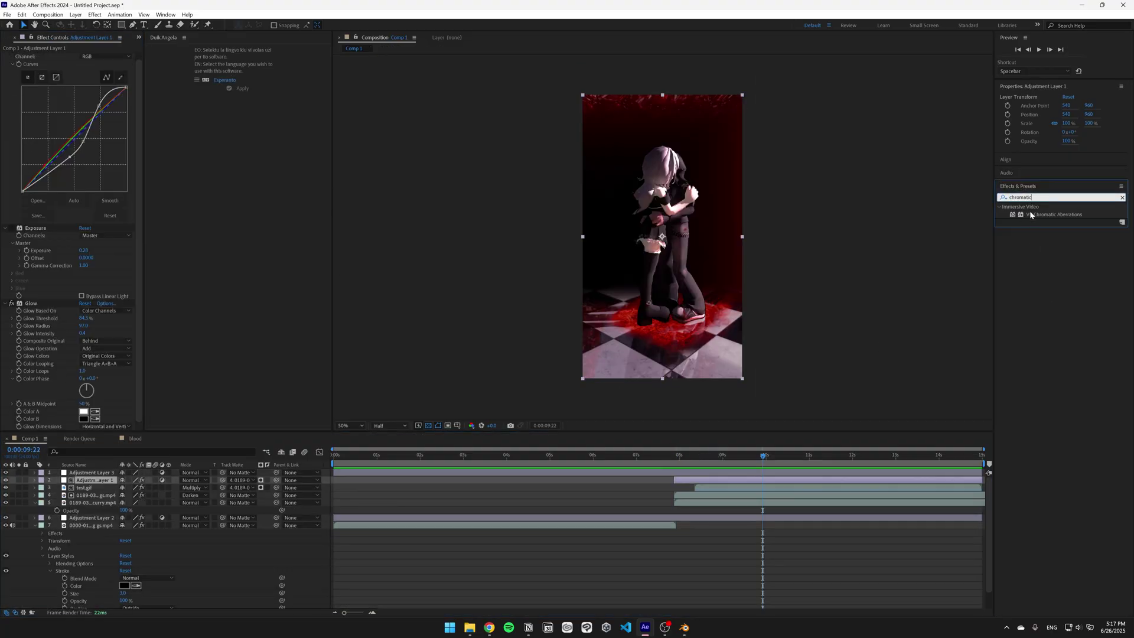
pyautogui.moveTo(1031, 215); pyautogui.dragTo(32, 409)
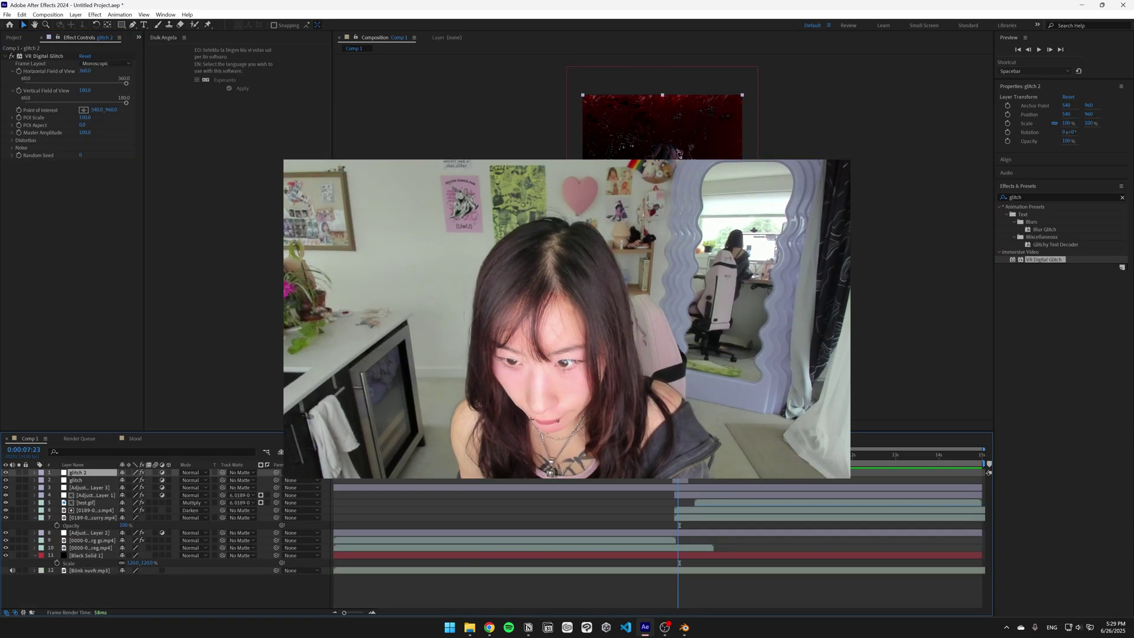
# Step: Lower the glitch layer's VR Digital Glitch geometry distortion to 79
pyautogui.click(683, 481)
pyautogui.press('pagedown')
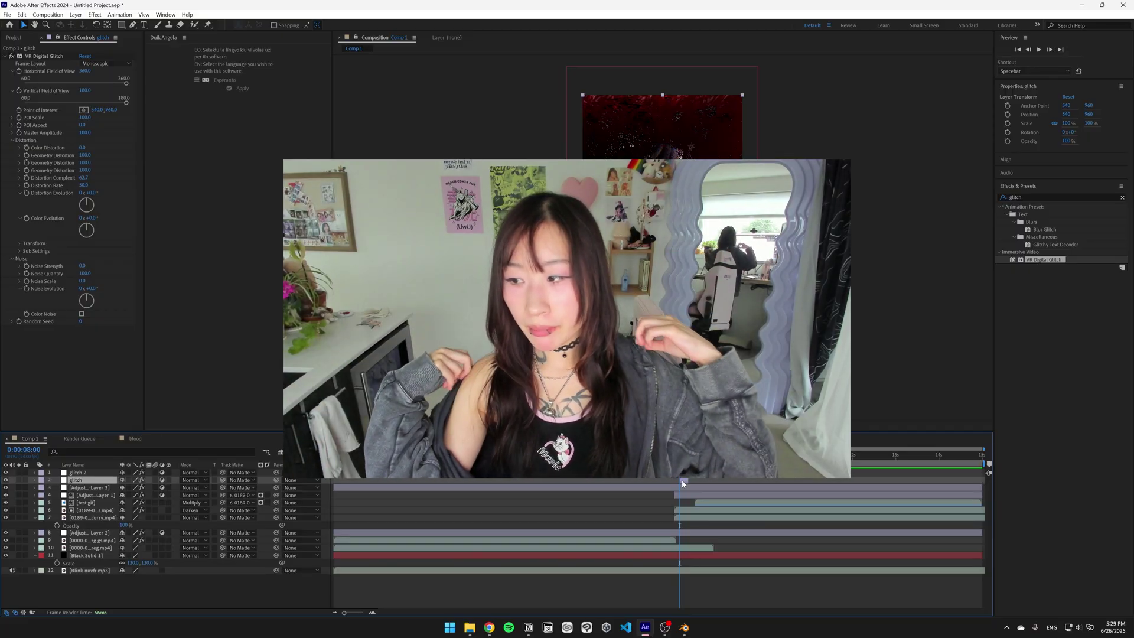
pyautogui.hotkey('ctrl', 'Up')
pyautogui.press('pagedown')
pyautogui.press('pagedown')
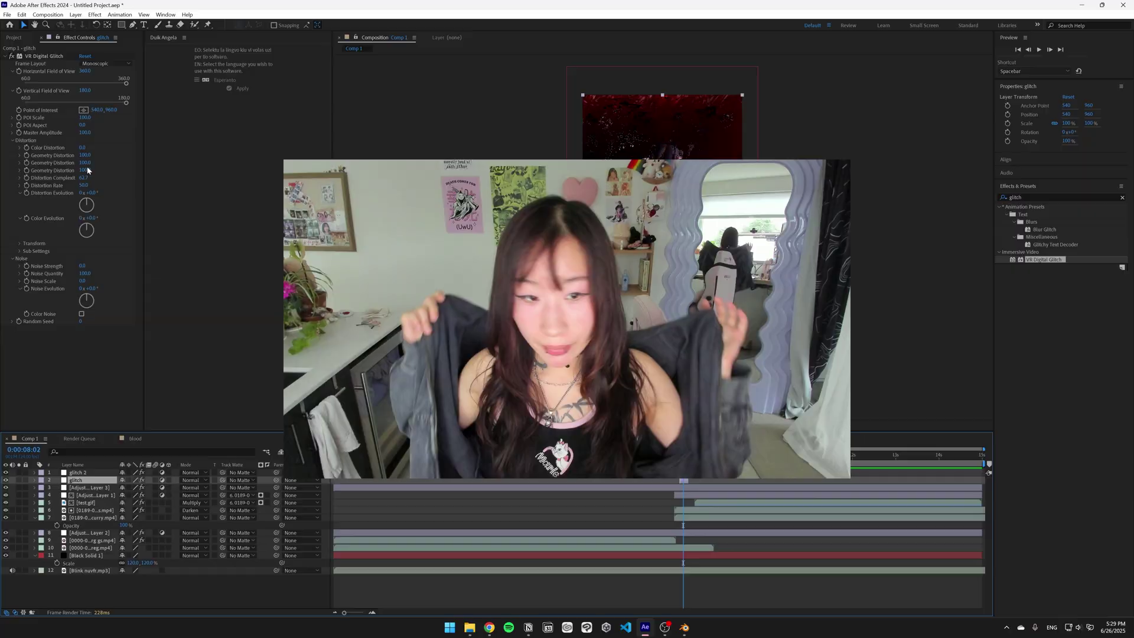
pyautogui.click(684, 482)
pyautogui.moveTo(77, 162); pyautogui.dragTo(65, 177)
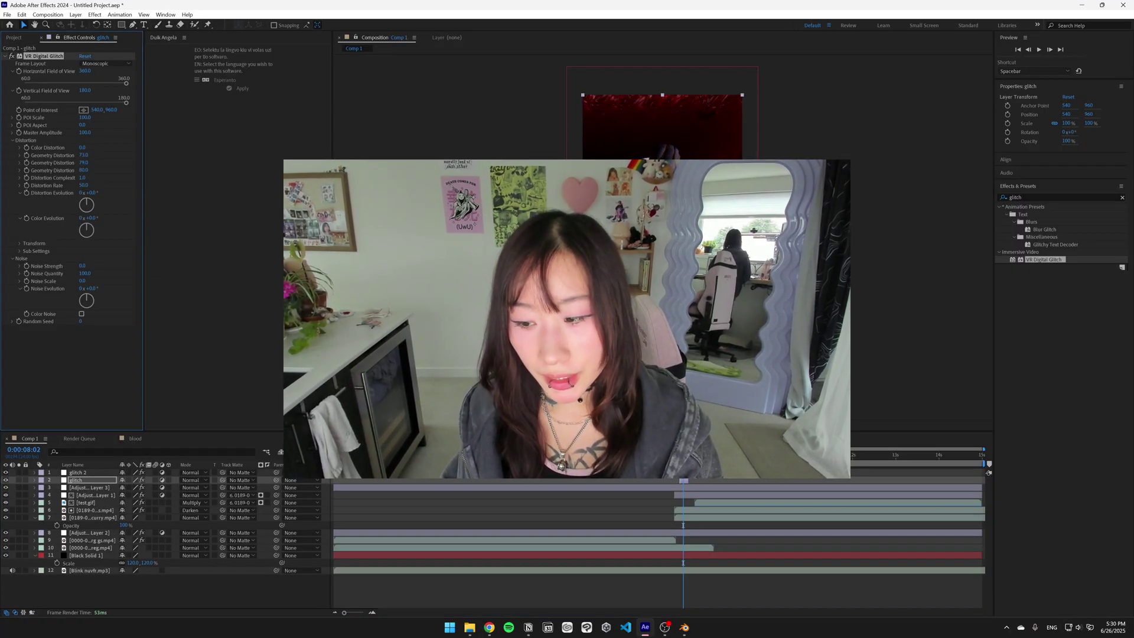